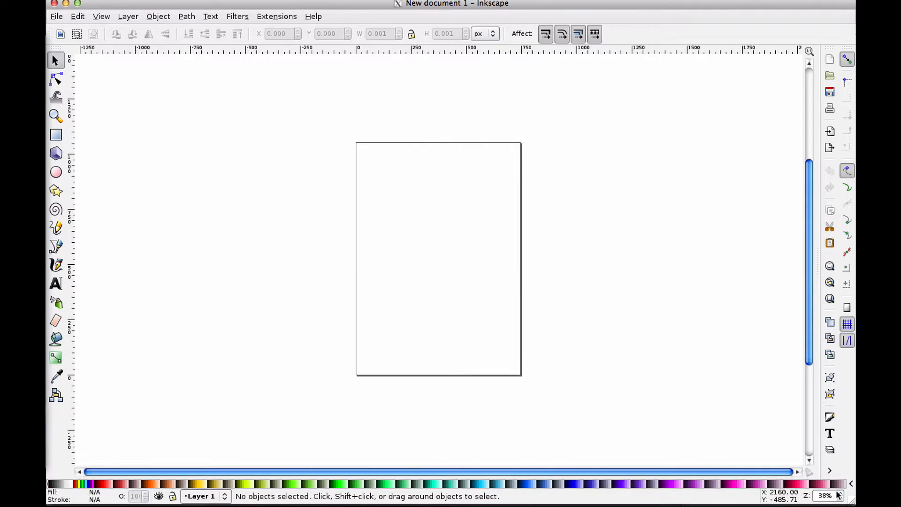
Draw a square rectangle about 692 px wide on the page and move it up near the page's top edge
click(838, 492)
click(838, 492)
click(839, 493)
click(838, 492)
click(838, 493)
click(838, 493)
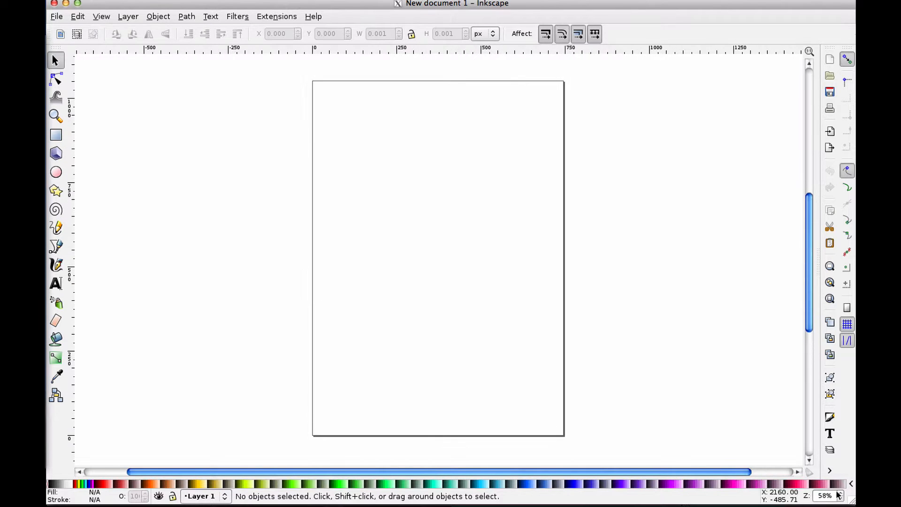
click(838, 493)
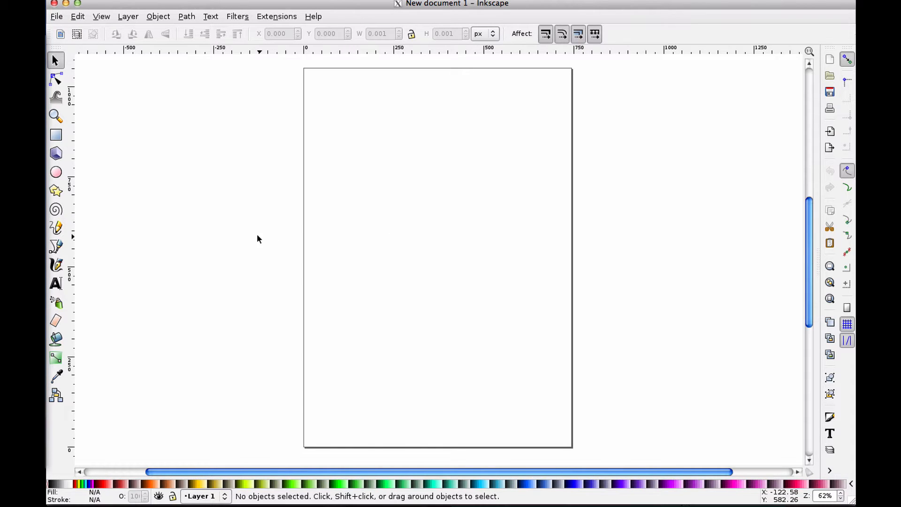
click(56, 135)
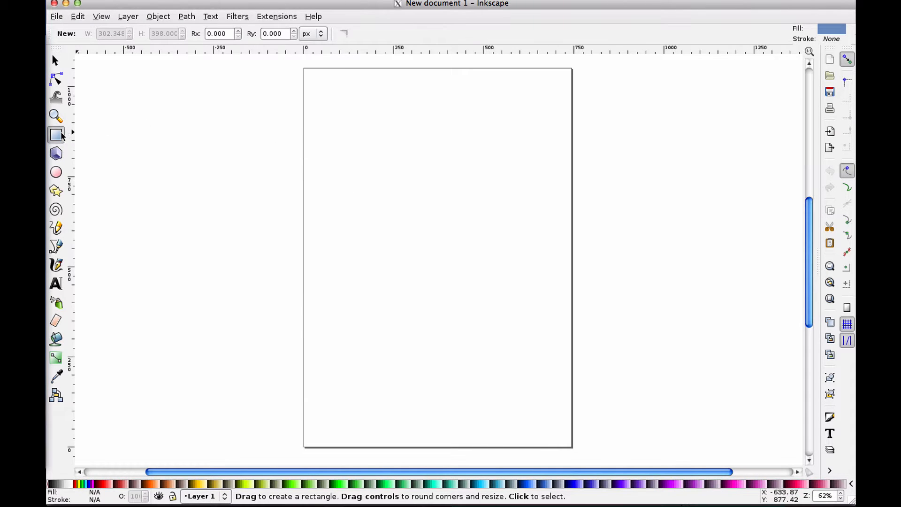
mouse_move(337, 144)
mouse_down()
mouse_move(391, 188)
mouse_move(453, 272)
mouse_move(491, 272)
mouse_move(489, 312)
mouse_move(502, 303)
mouse_move(464, 234)
mouse_move(472, 243)
mouse_move(552, 364)
mouse_move(516, 357)
mouse_move(559, 435)
mouse_move(574, 425)
mouse_move(536, 363)
mouse_move(581, 458)
mouse_move(576, 450)
mouse_up()
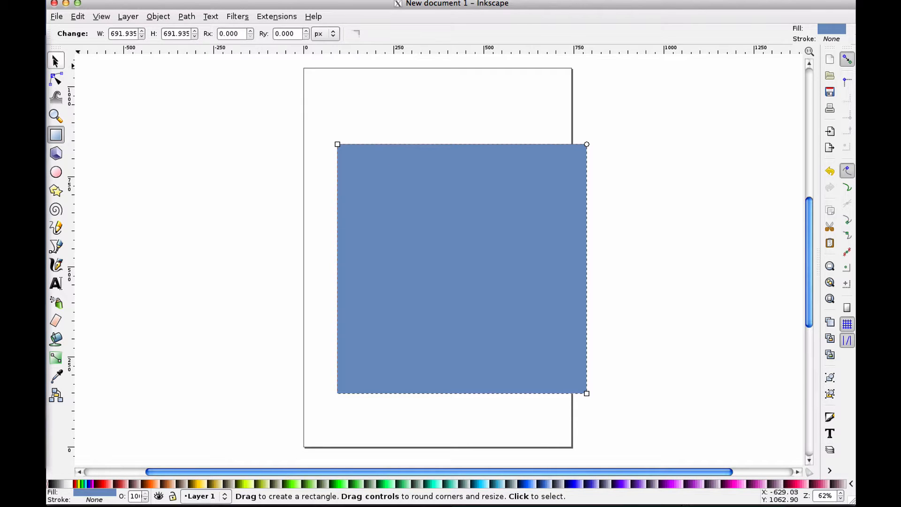
click(54, 61)
drag(435, 238, 409, 183)
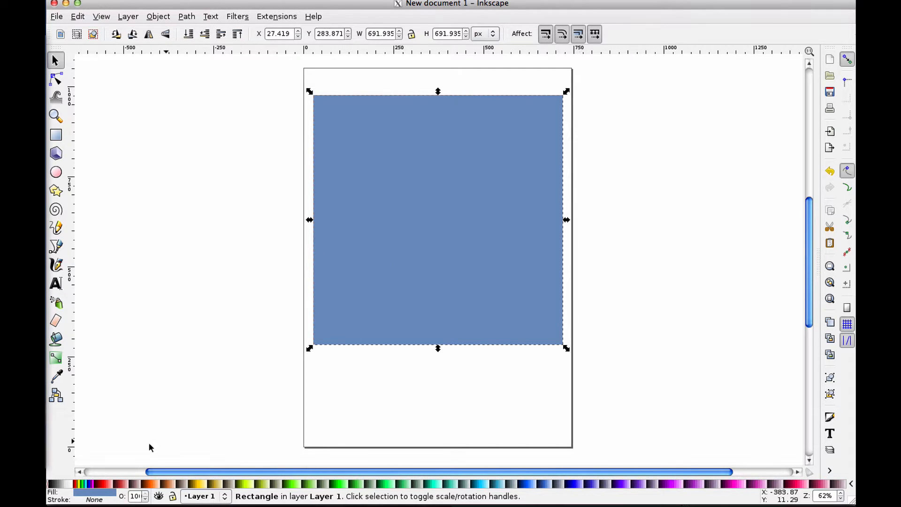
Change the rectangle's fill from flat color to a linear gradient, briefly trying radial first
click(80, 493)
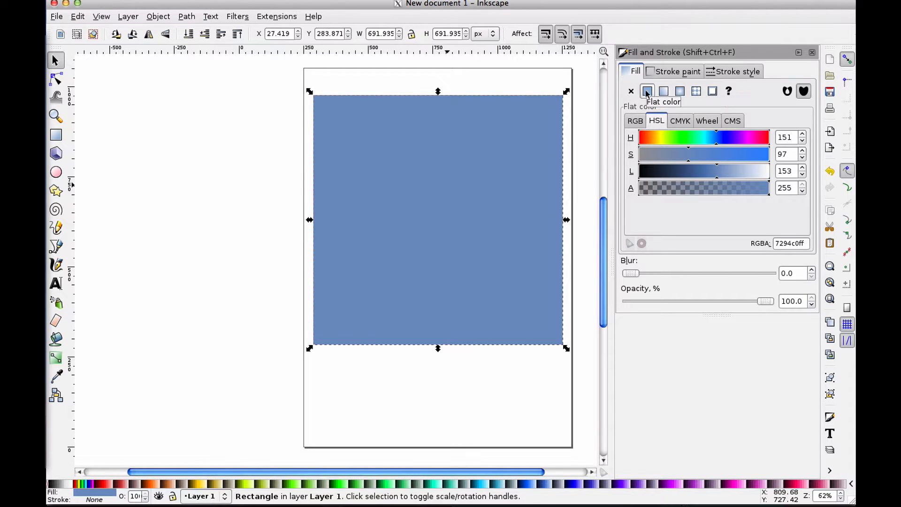
click(662, 94)
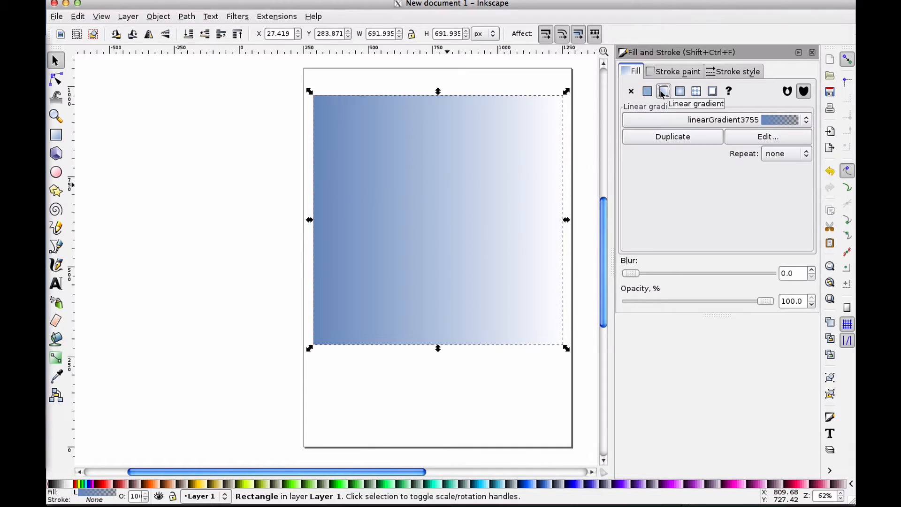
click(680, 91)
click(663, 92)
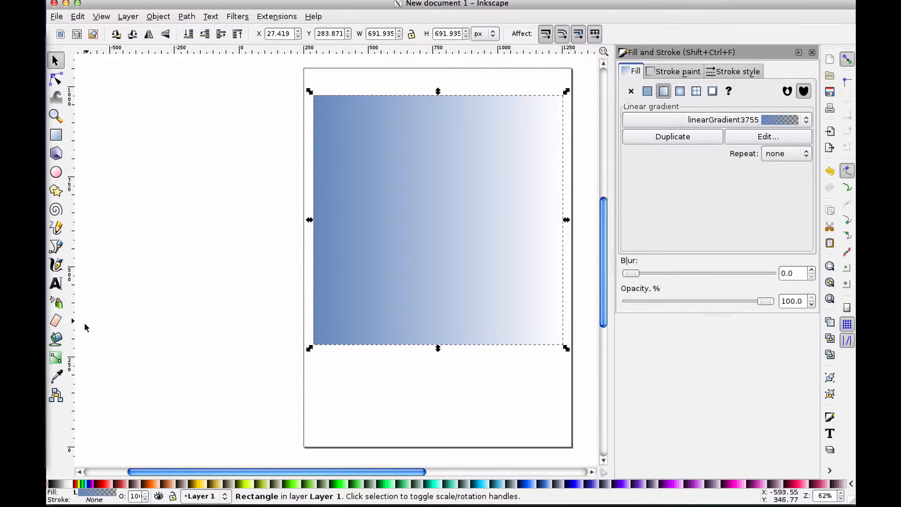
With the Gradient tool, reposition the gradient handles so it runs vertically from the top edge to the bottom edge
click(55, 359)
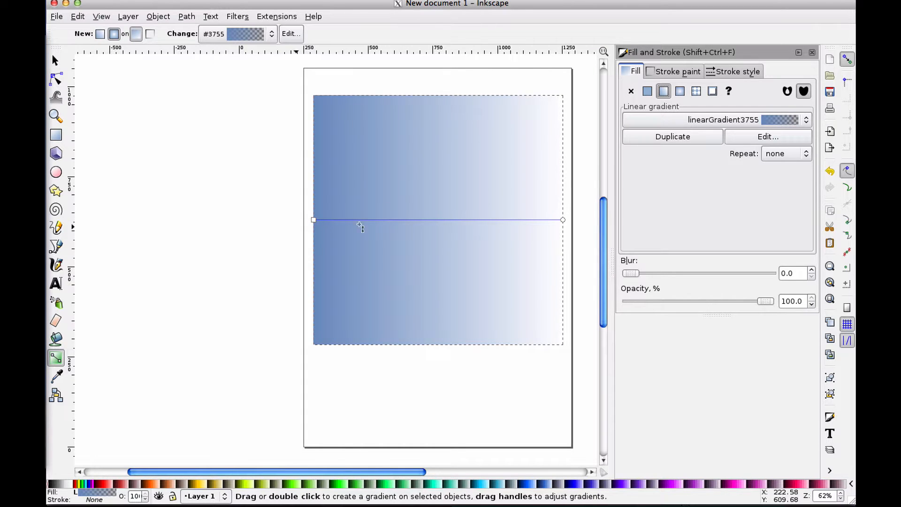
drag(313, 220, 441, 95)
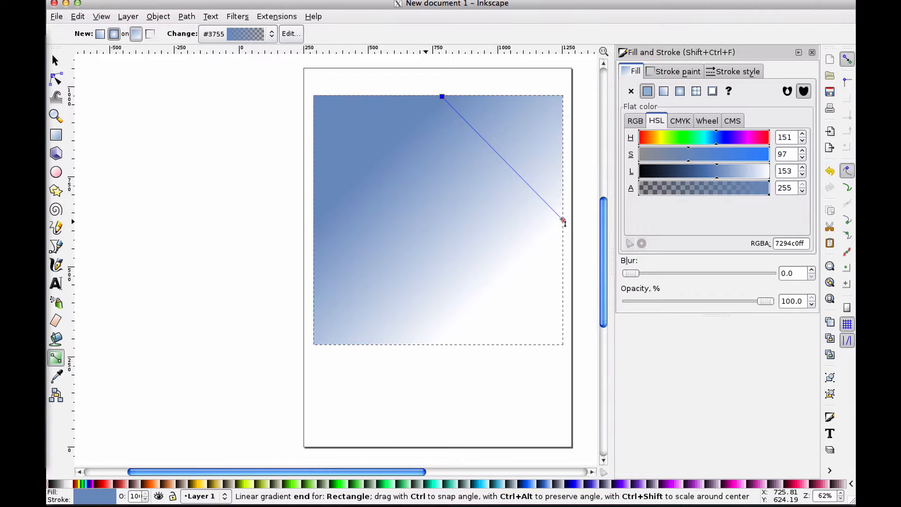
drag(562, 220, 442, 345)
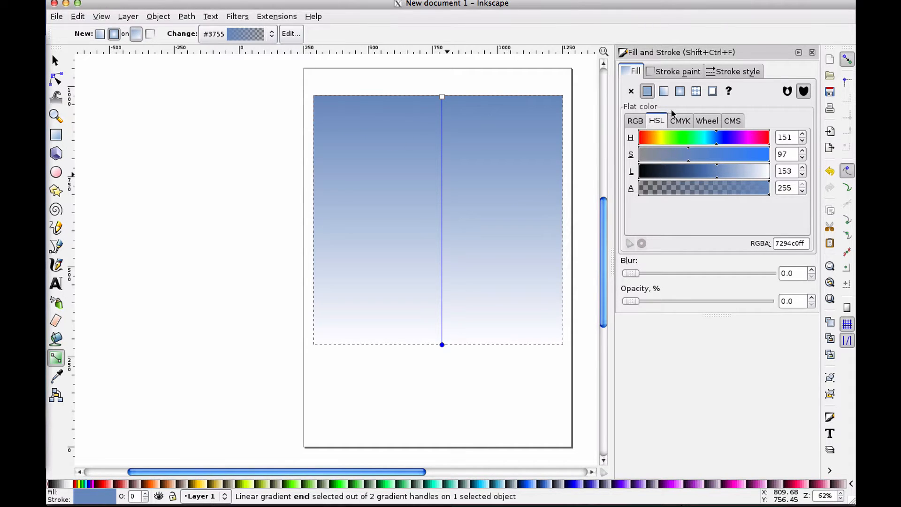
click(55, 60)
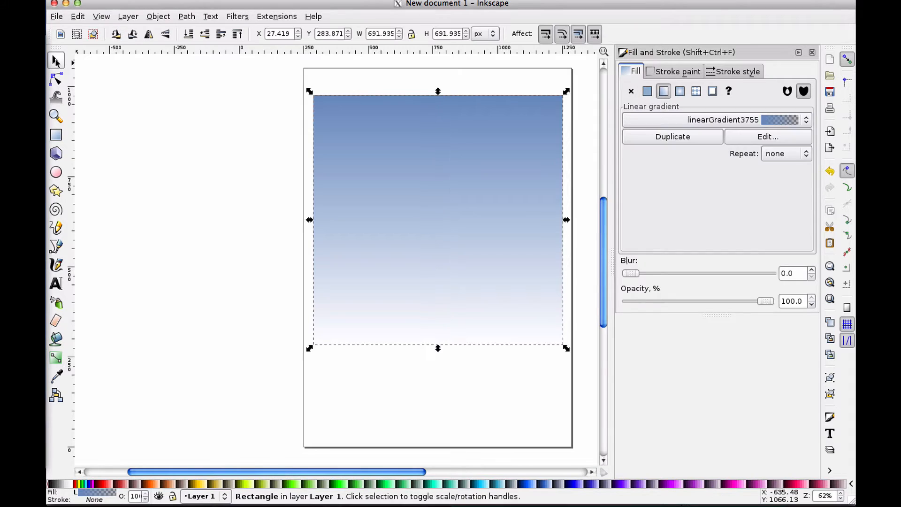
Open the gradient editor, select the start stop, and set its lightness to 2
click(740, 138)
drag(599, 96, 687, 96)
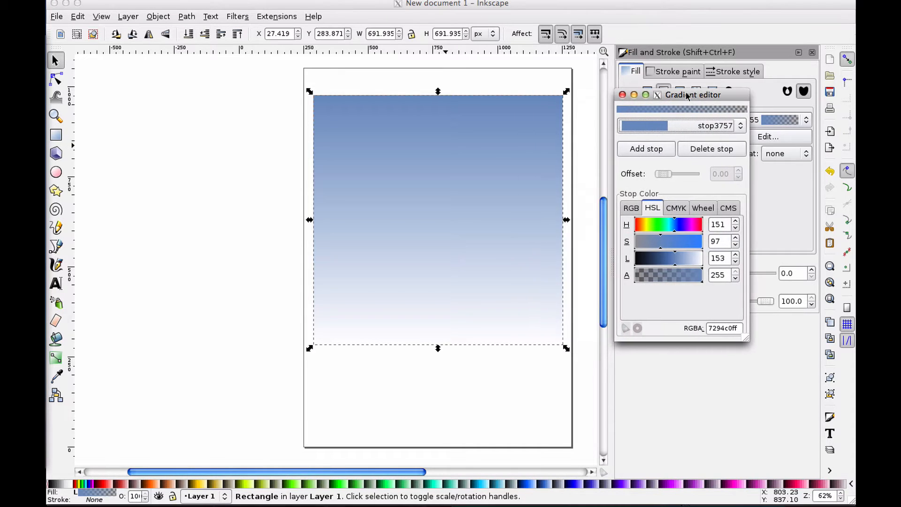
click(685, 123)
click(679, 125)
drag(639, 258, 634, 259)
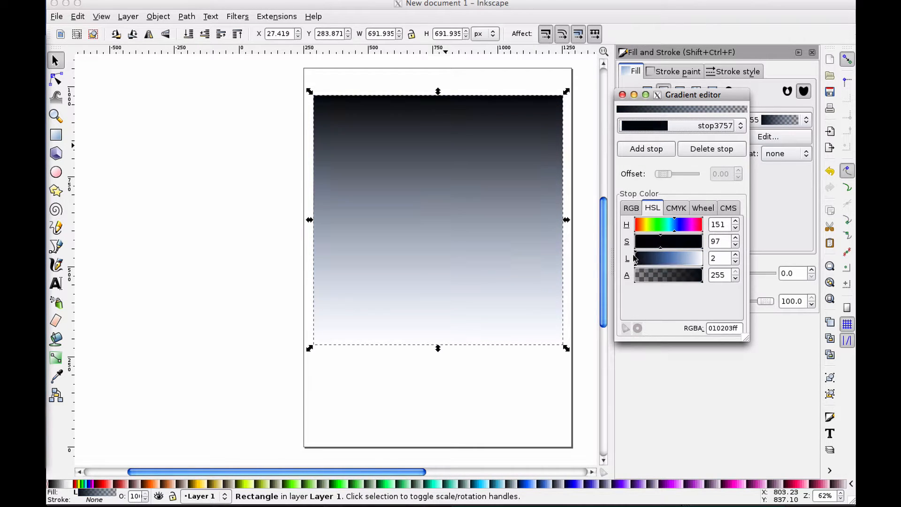
Select the end stop and raise its alpha to 255
click(674, 129)
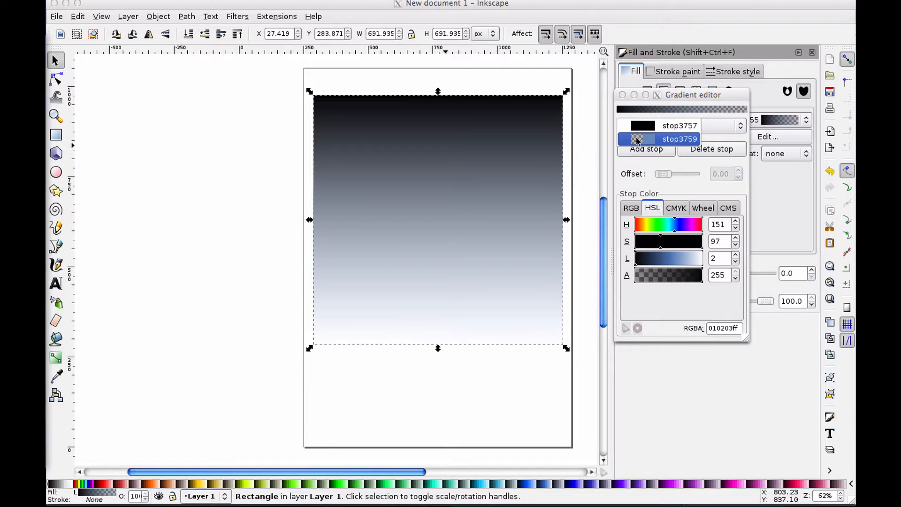
click(639, 139)
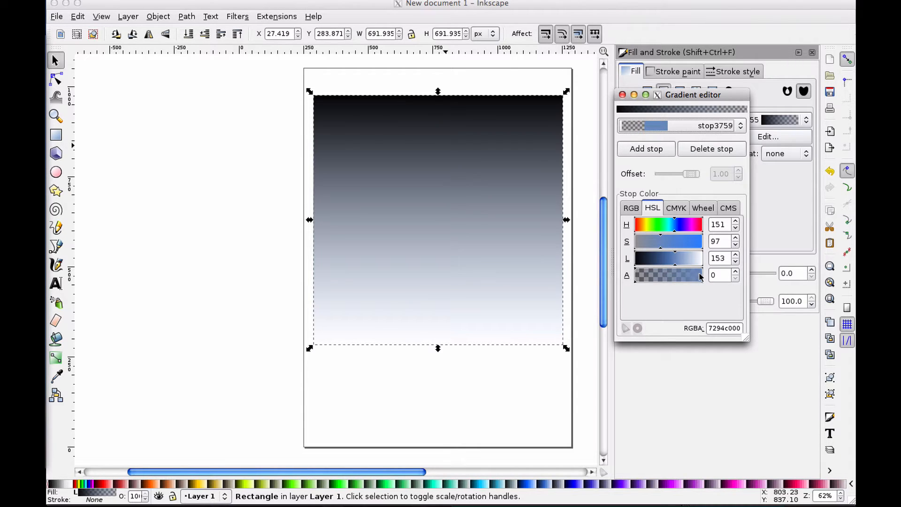
click(669, 276)
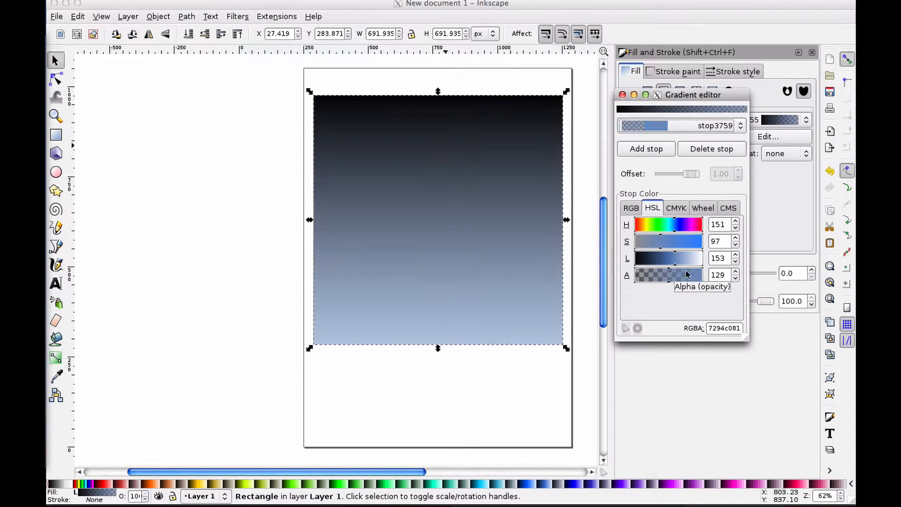
click(691, 276)
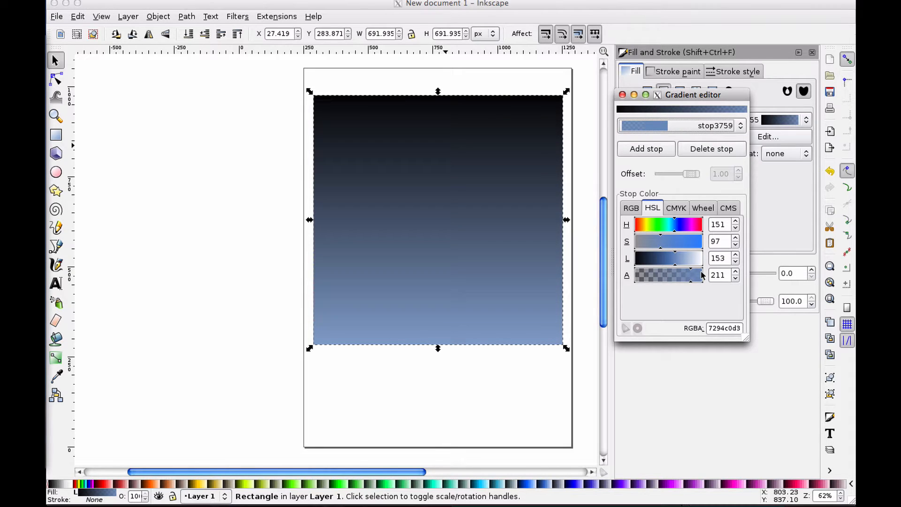
click(701, 276)
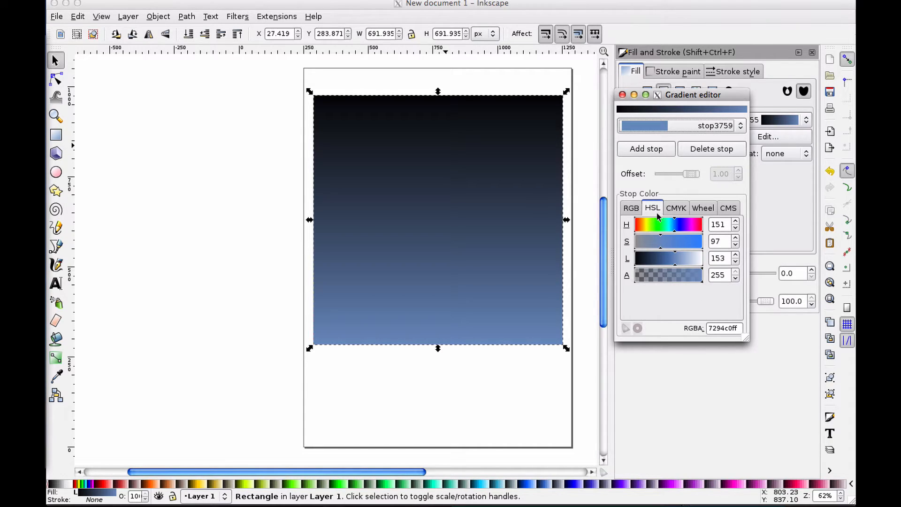
Set the end stop's color to white: hue 4, saturation 255, lightness 255
click(636, 225)
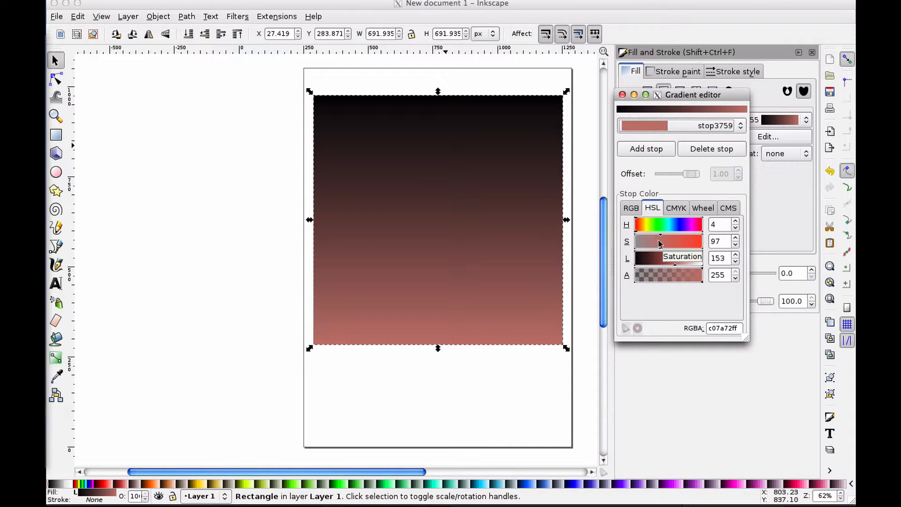
click(687, 243)
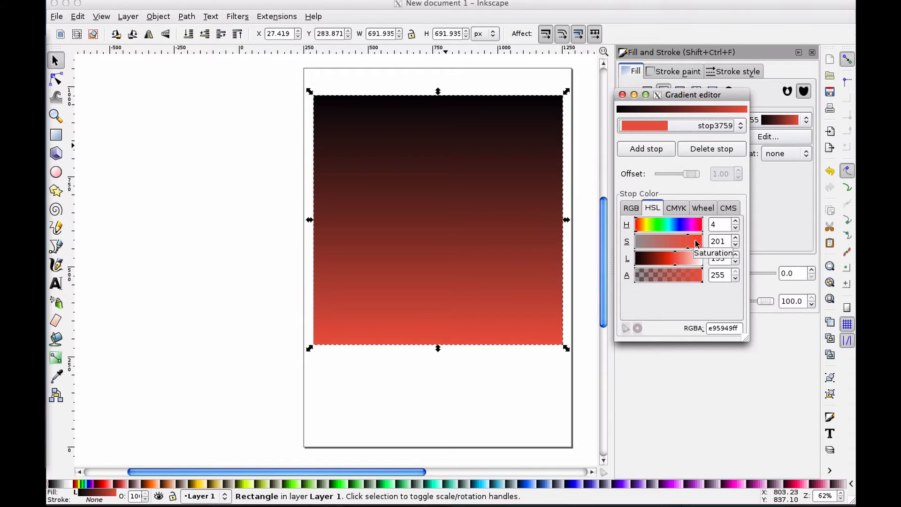
click(699, 242)
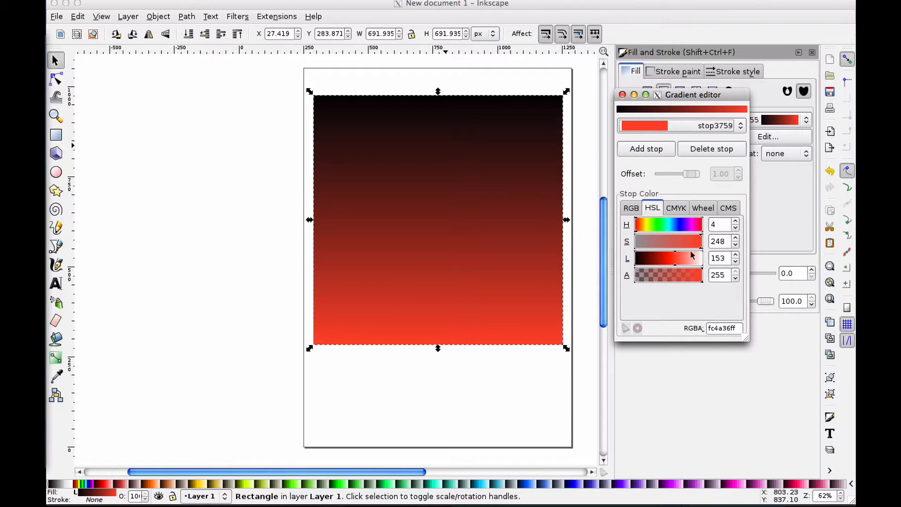
click(653, 257)
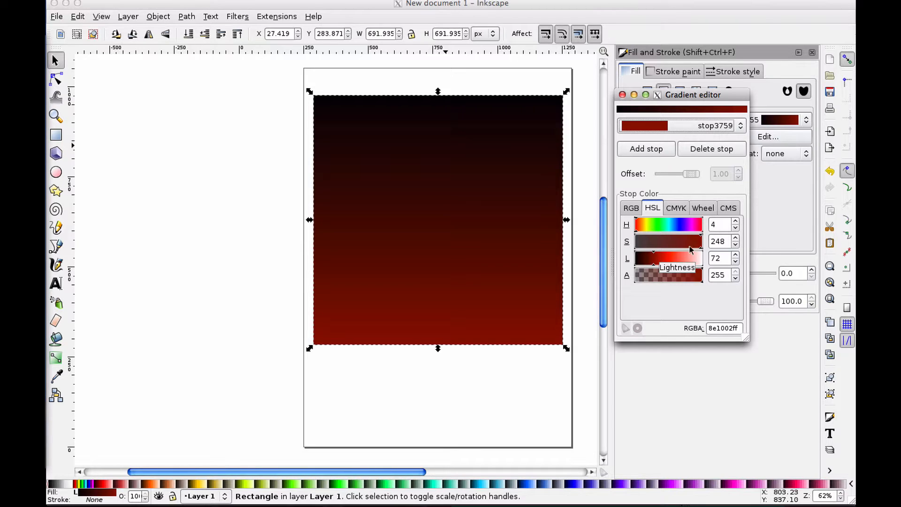
click(700, 258)
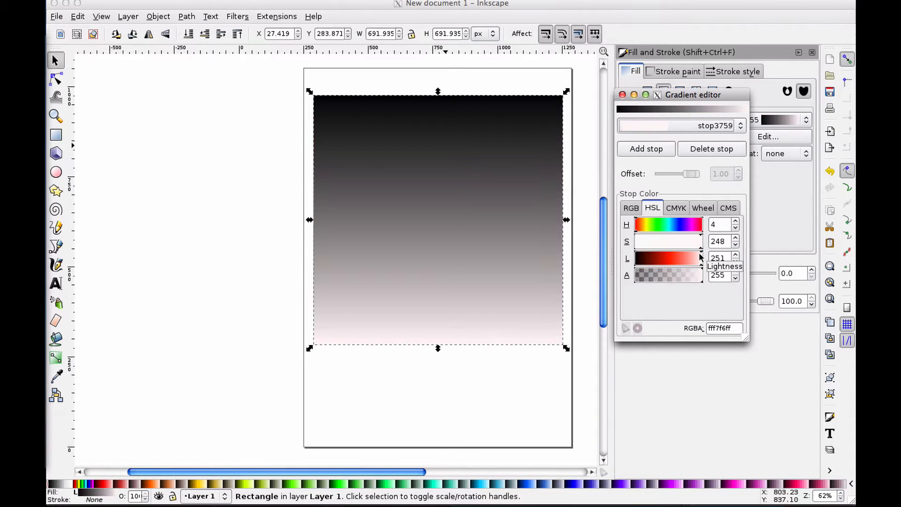
drag(699, 255, 708, 255)
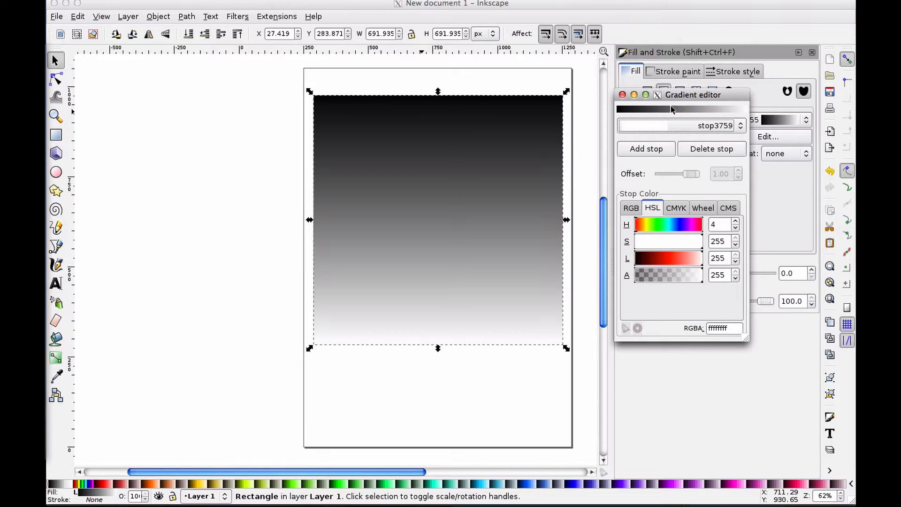
Add two intermediate stops to the gradient
drag(694, 98, 711, 159)
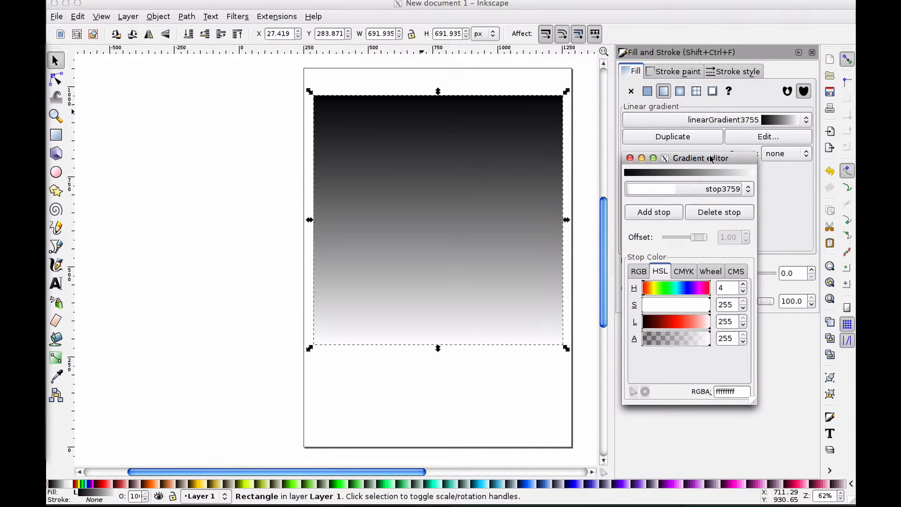
click(663, 188)
click(665, 175)
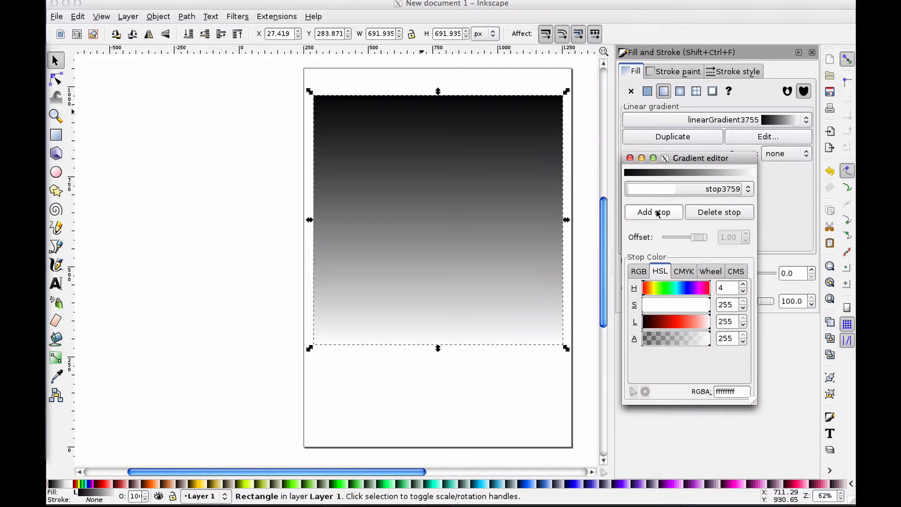
click(658, 213)
click(658, 213)
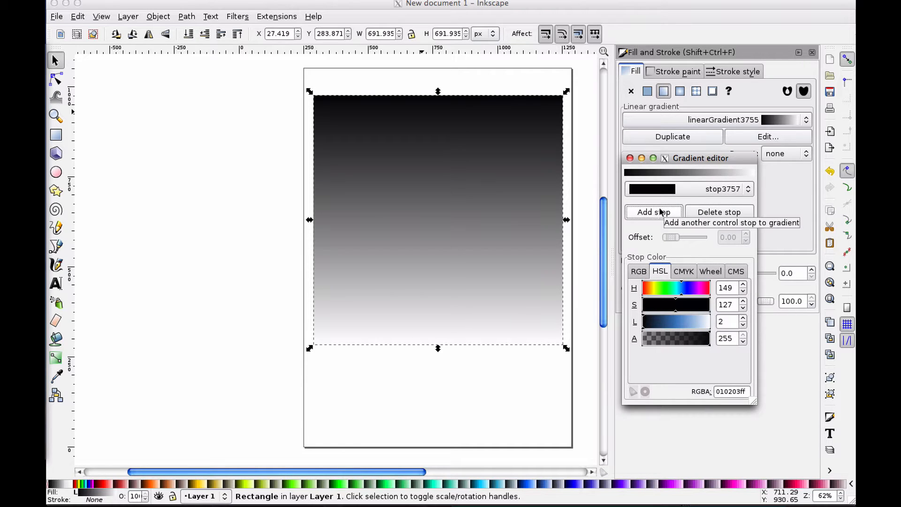
Select the first stop and set its color to dark blue with saturation 85 and lightness 72
click(689, 190)
click(690, 192)
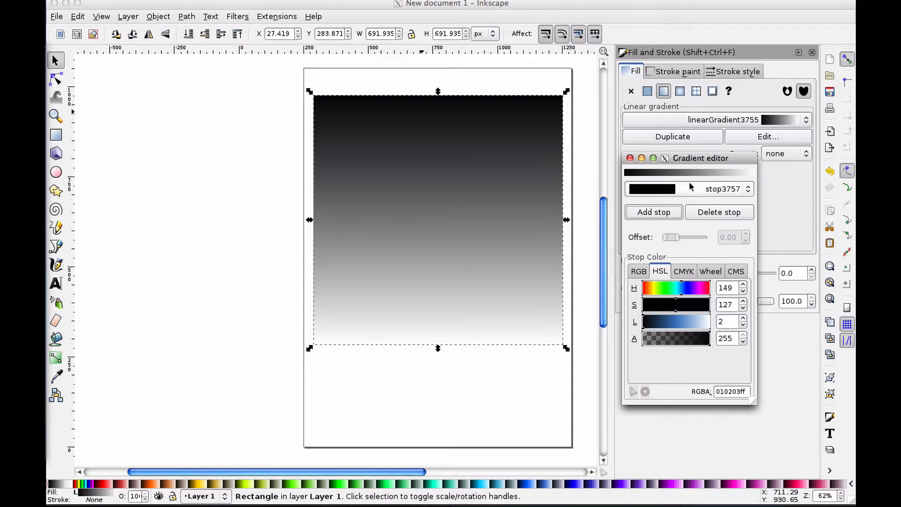
click(688, 187)
click(689, 188)
click(694, 187)
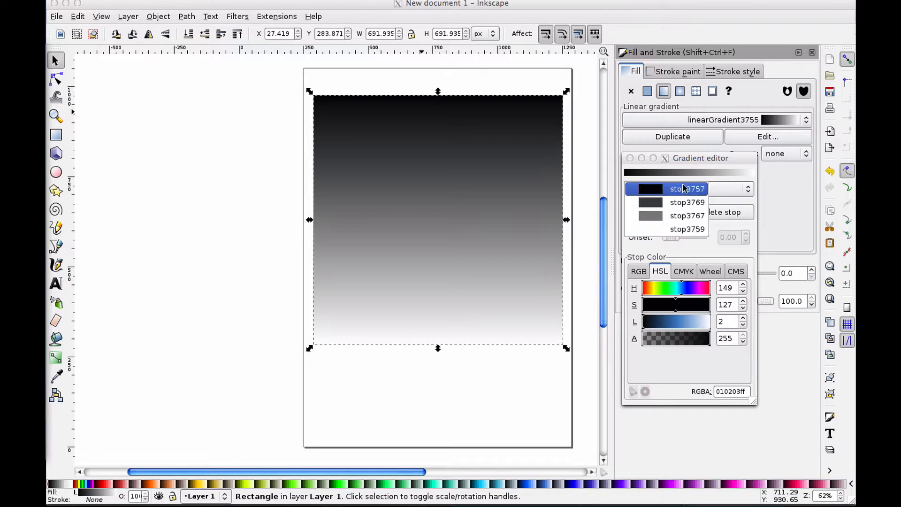
click(684, 189)
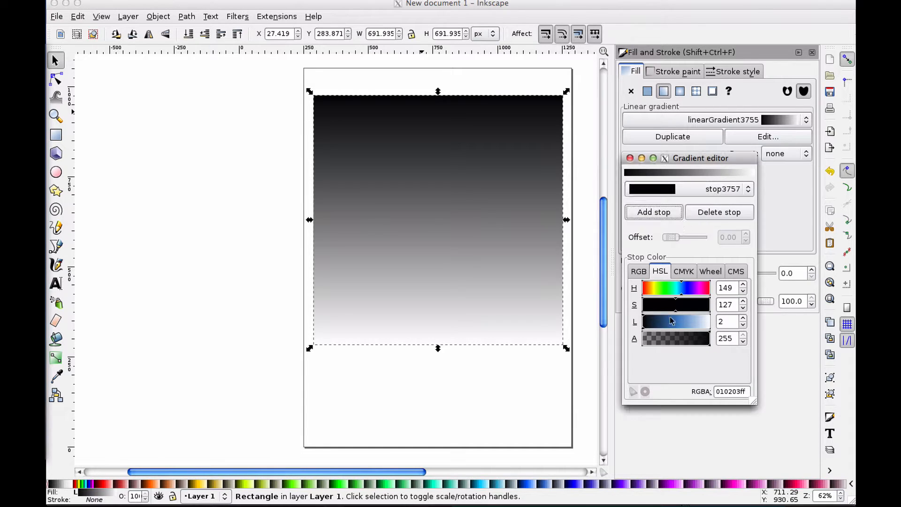
mouse_move(672, 321)
mouse_down()
mouse_move(661, 322)
mouse_move(705, 309)
mouse_move(664, 314)
mouse_up()
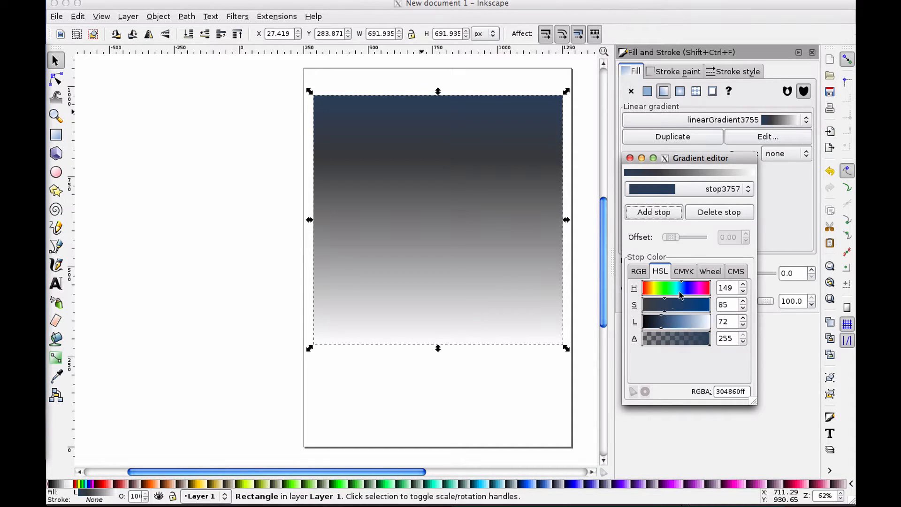
Select the stop at offset 0.25 and set its saturation to 31 and lightness to 122
click(667, 188)
click(664, 201)
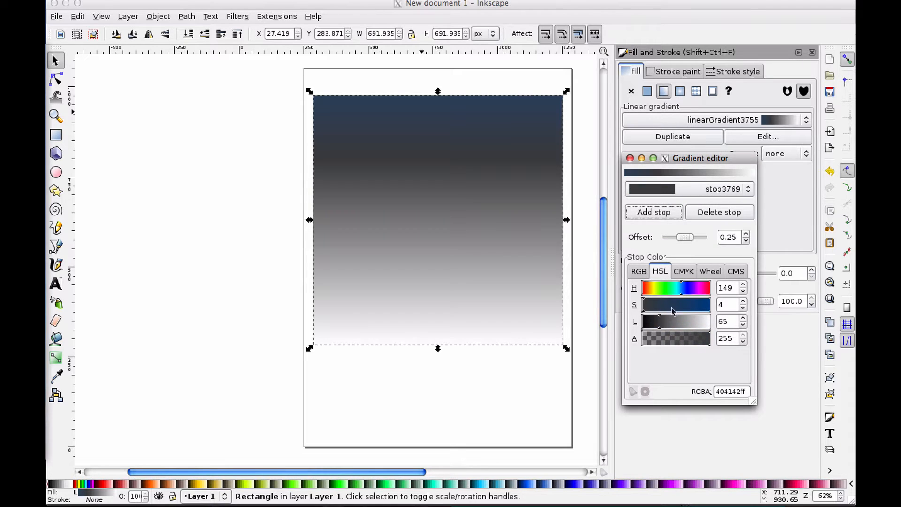
drag(665, 321, 650, 305)
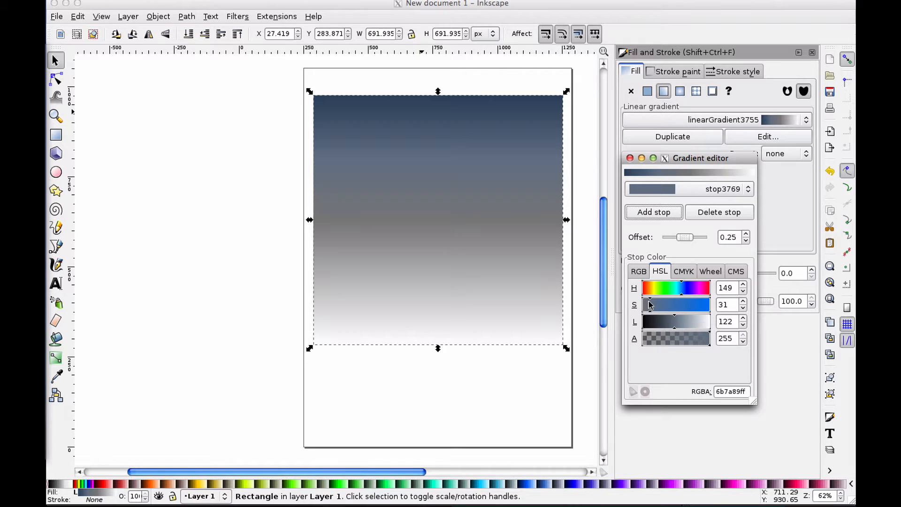
Select the middle stop at offset 0.50 and set its hue to 109 and saturation to 39
click(676, 189)
click(666, 198)
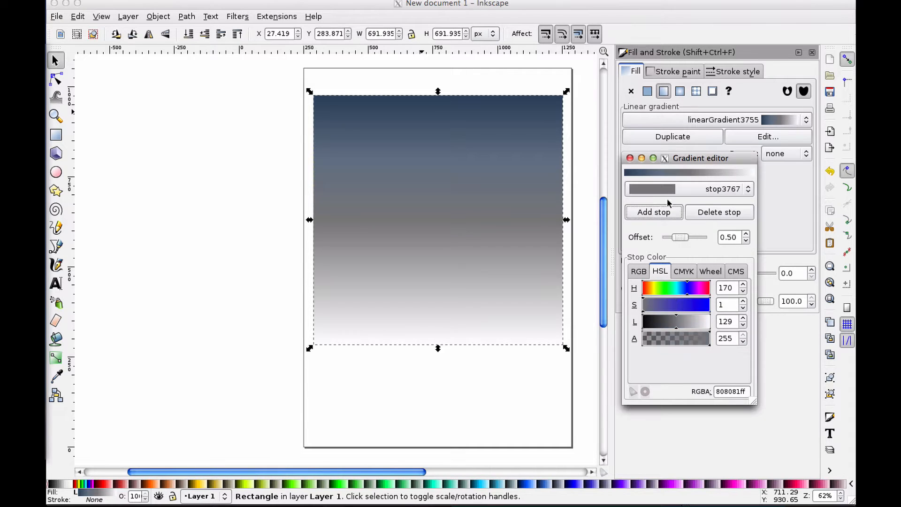
click(670, 291)
mouse_move(670, 291)
mouse_down()
mouse_move(659, 306)
mouse_move(671, 291)
mouse_up()
click(671, 291)
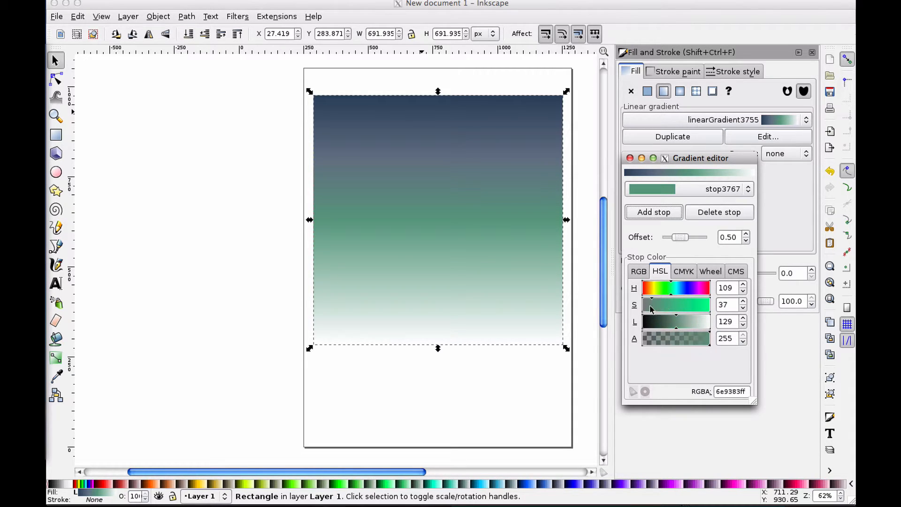
click(653, 308)
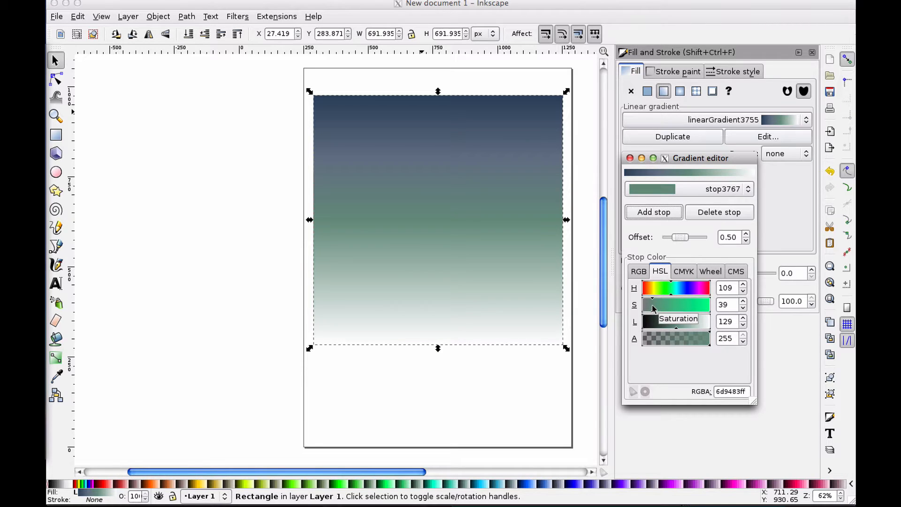
Select the end stop and set its color to hue 76, saturation 35, lightness 126
click(675, 186)
click(671, 201)
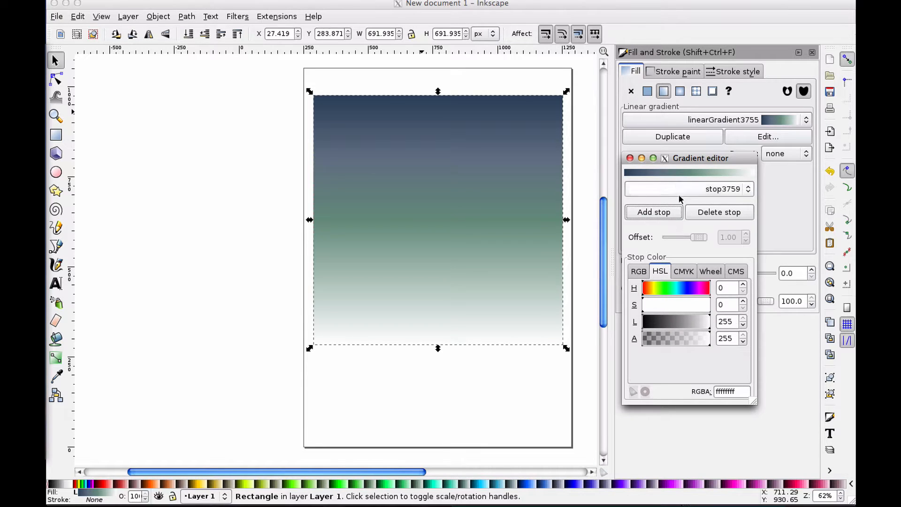
drag(653, 303, 669, 305)
click(694, 321)
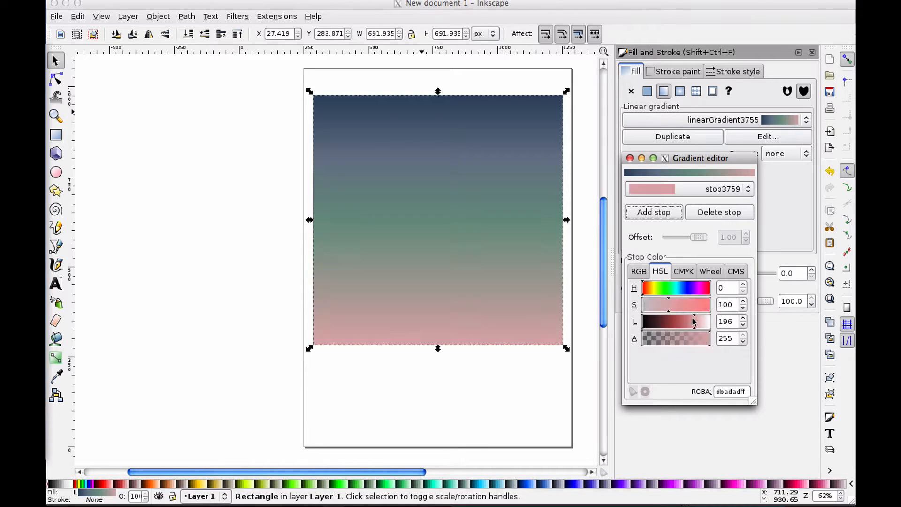
click(662, 289)
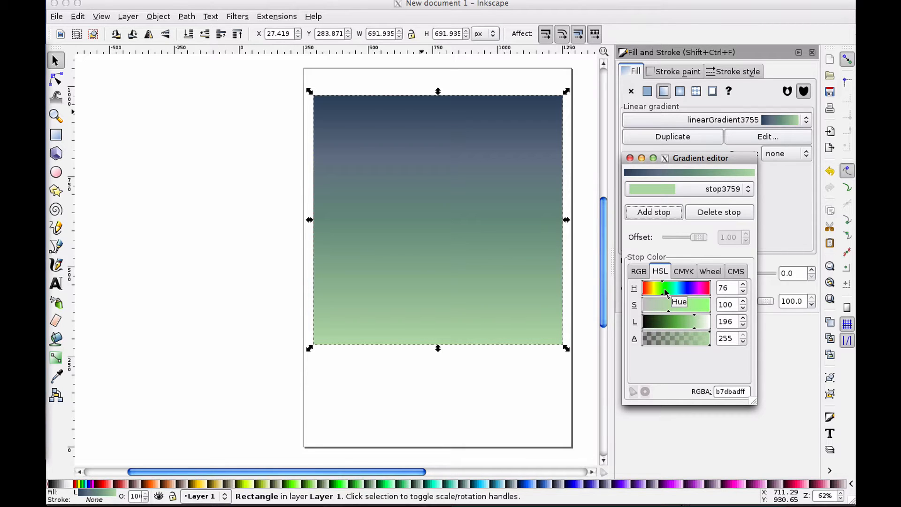
click(684, 323)
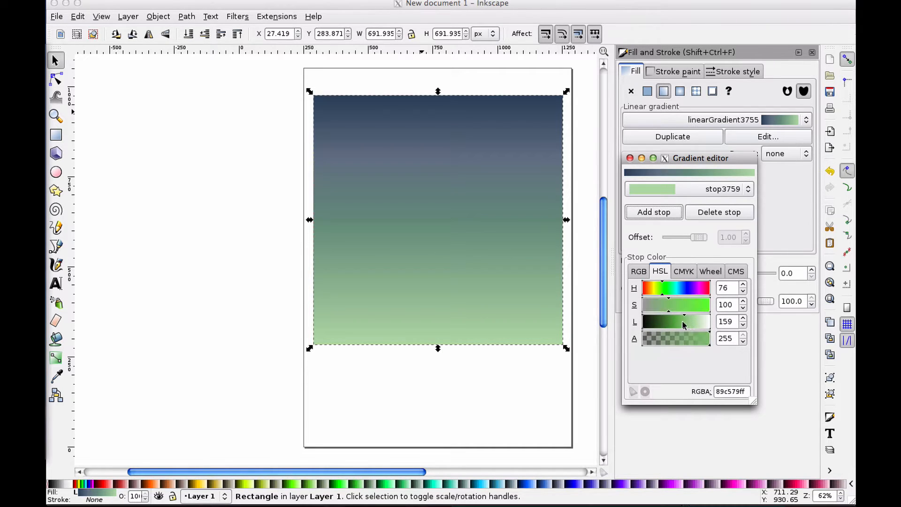
click(669, 322)
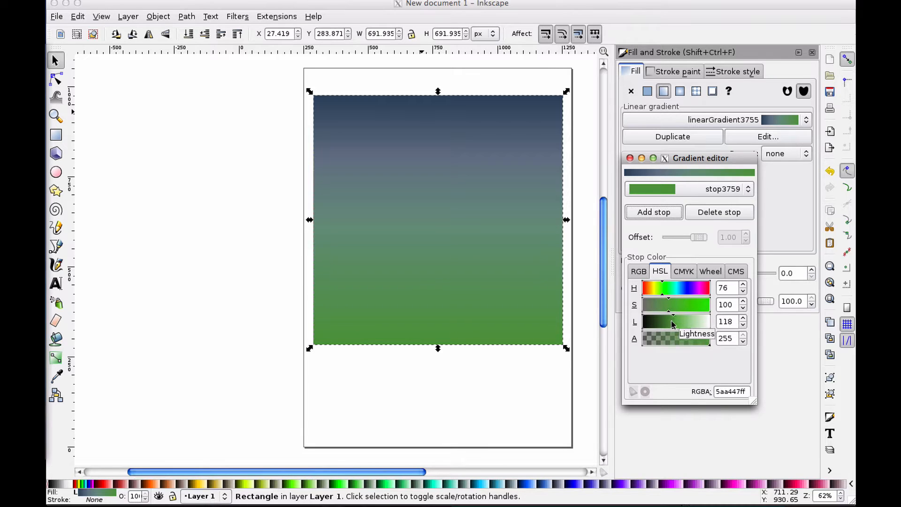
click(676, 322)
click(650, 305)
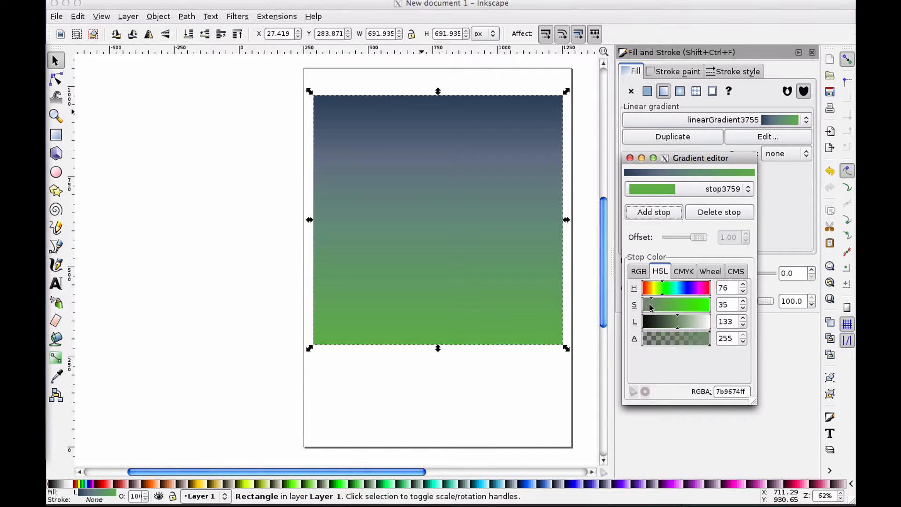
click(676, 325)
click(667, 327)
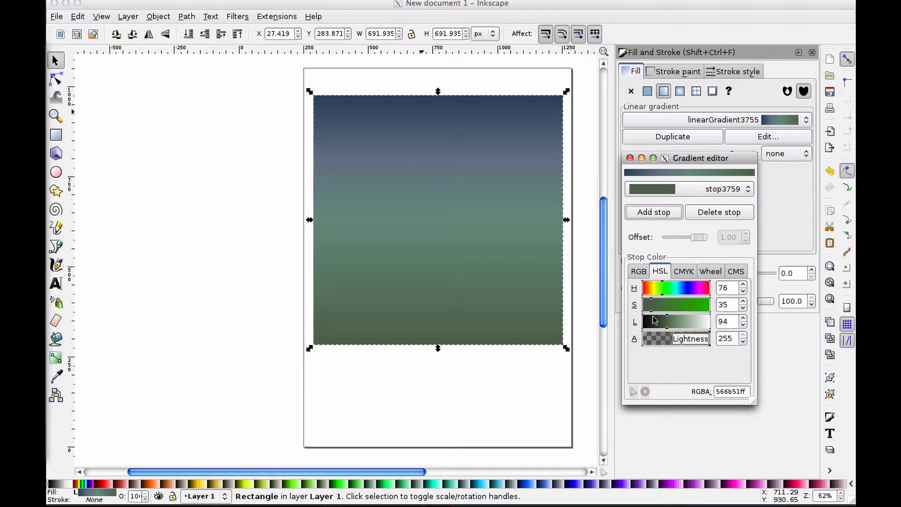
drag(668, 322, 674, 323)
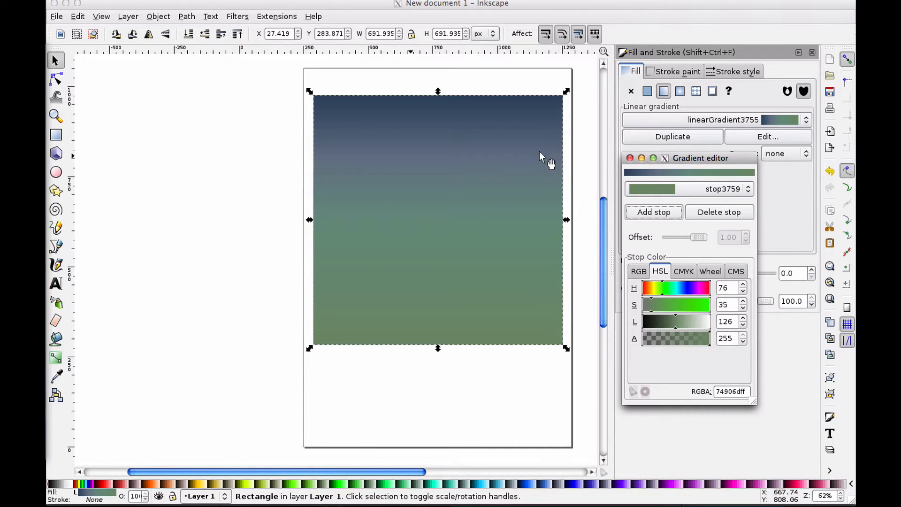
Adjust the end stop's color to hue 78, saturation 39 and lightness 146
click(655, 306)
click(654, 288)
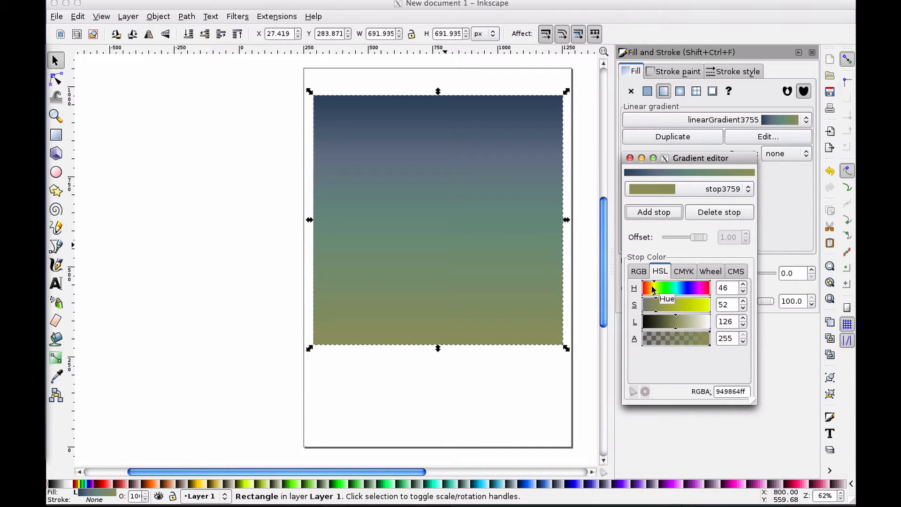
click(656, 290)
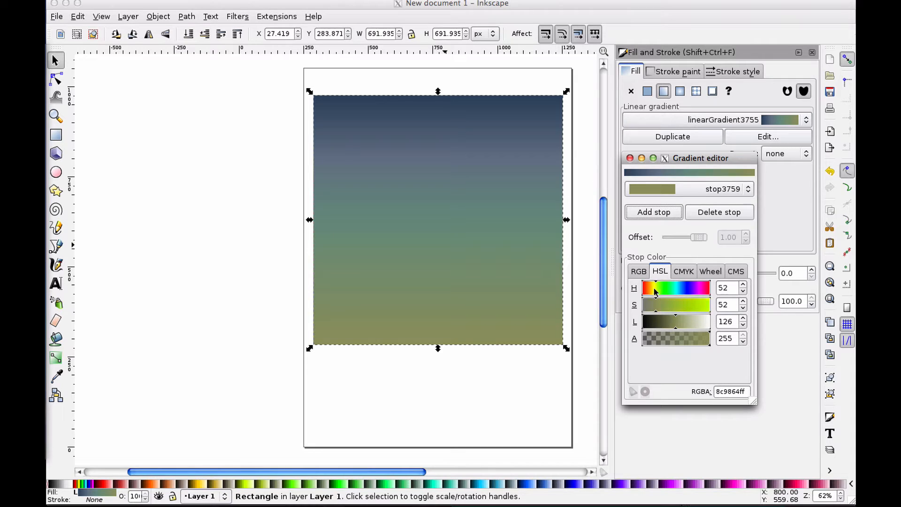
mouse_move(655, 291)
mouse_down()
mouse_move(677, 291)
mouse_move(663, 291)
mouse_up()
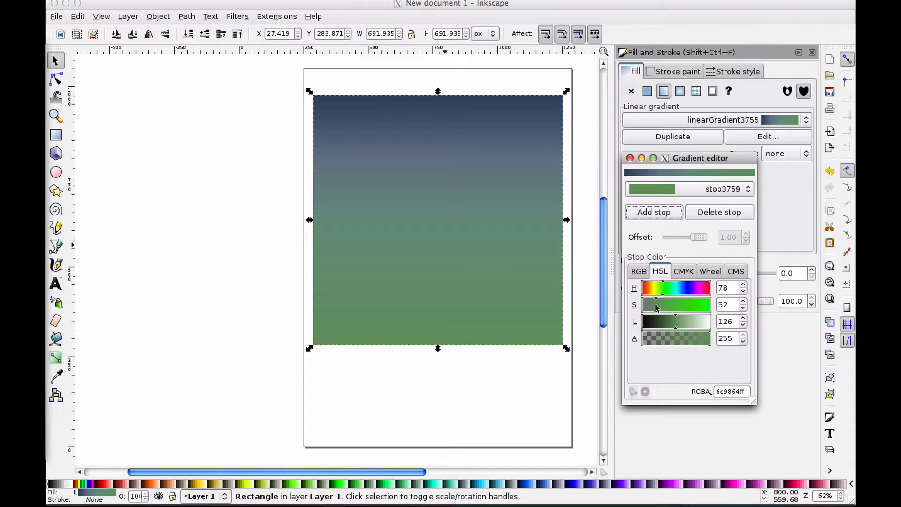
click(650, 306)
drag(649, 305, 680, 323)
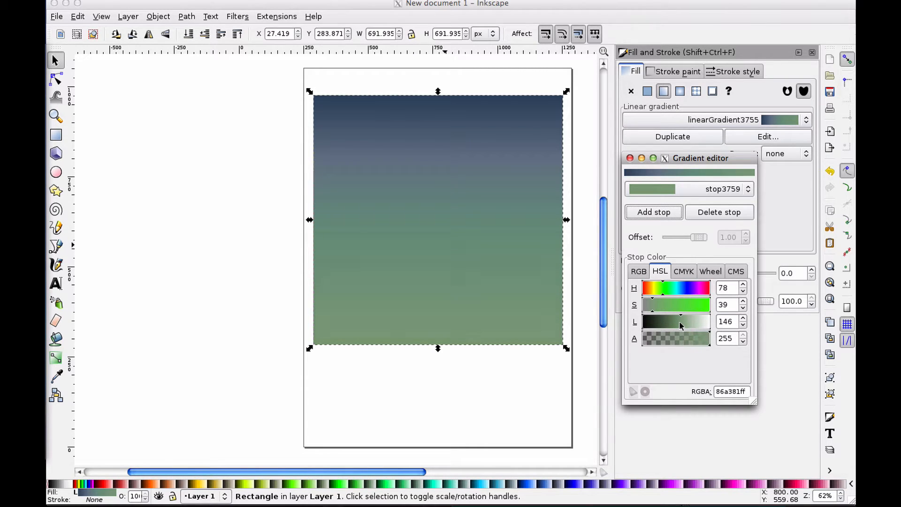
click(652, 313)
click(651, 311)
click(677, 324)
click(680, 324)
Move the rectangle to the page's top-left corner and scale it to cover the whole page
click(430, 119)
drag(428, 114, 417, 84)
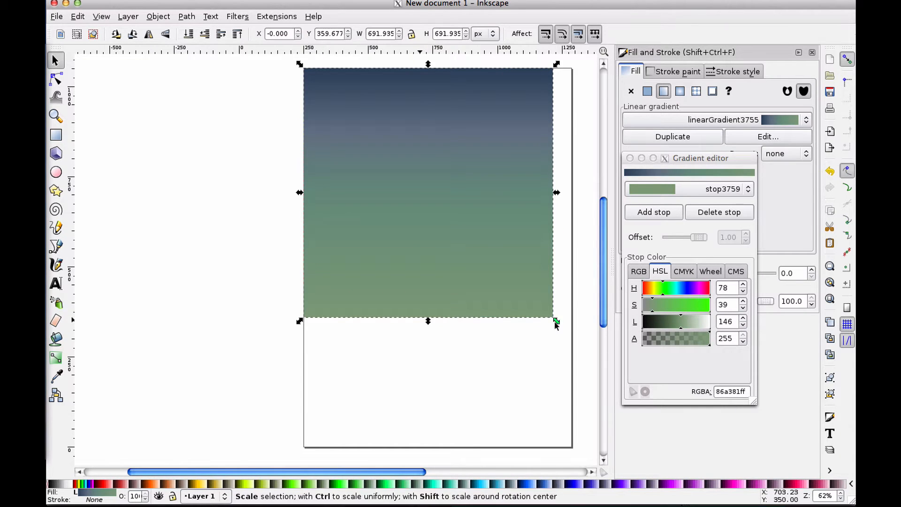
drag(557, 321, 573, 446)
click(579, 368)
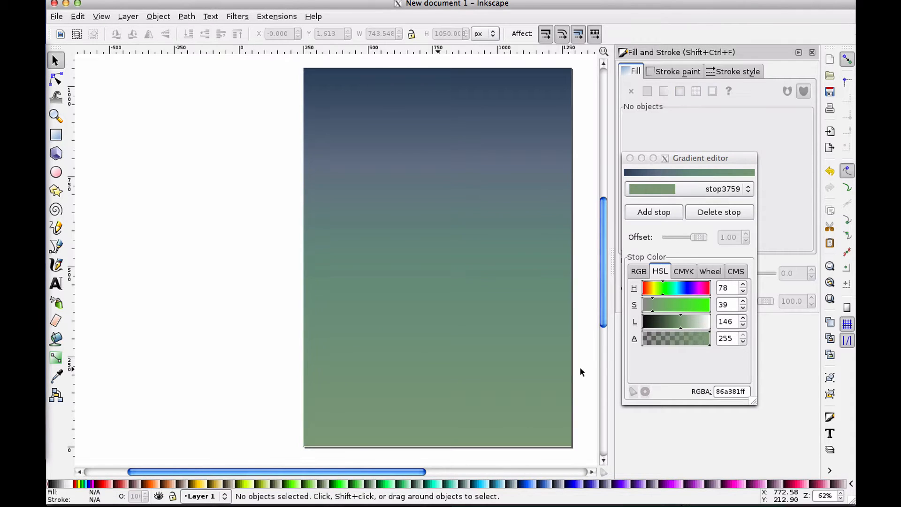
click(550, 365)
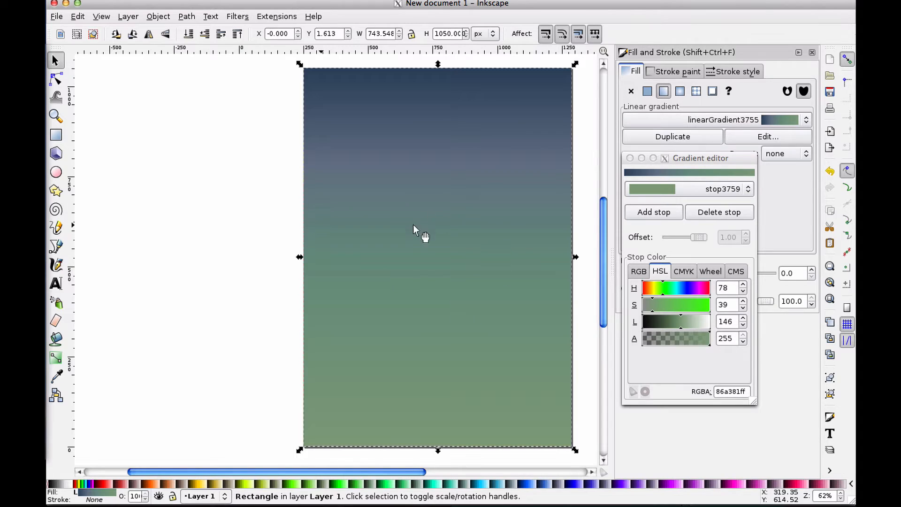
Set the end stop's color to hue 89, saturation 57 and lightness 131
click(665, 292)
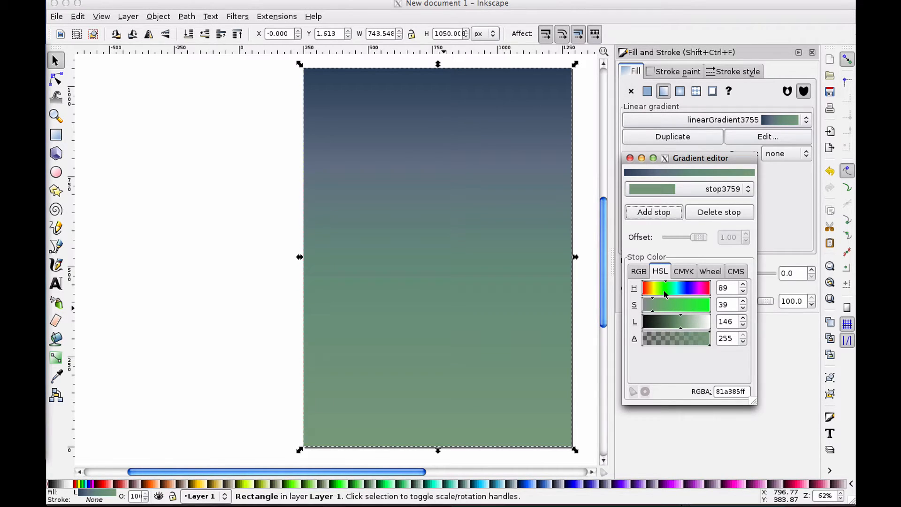
click(657, 305)
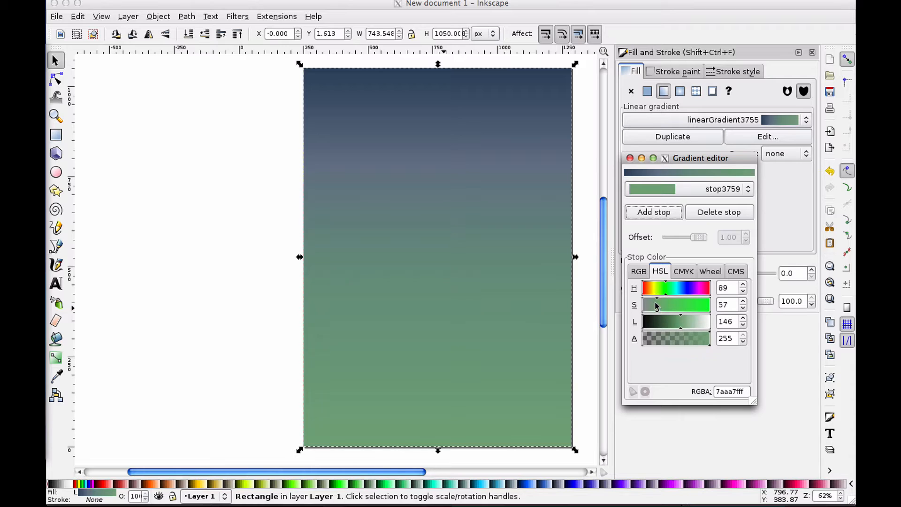
click(678, 322)
click(675, 324)
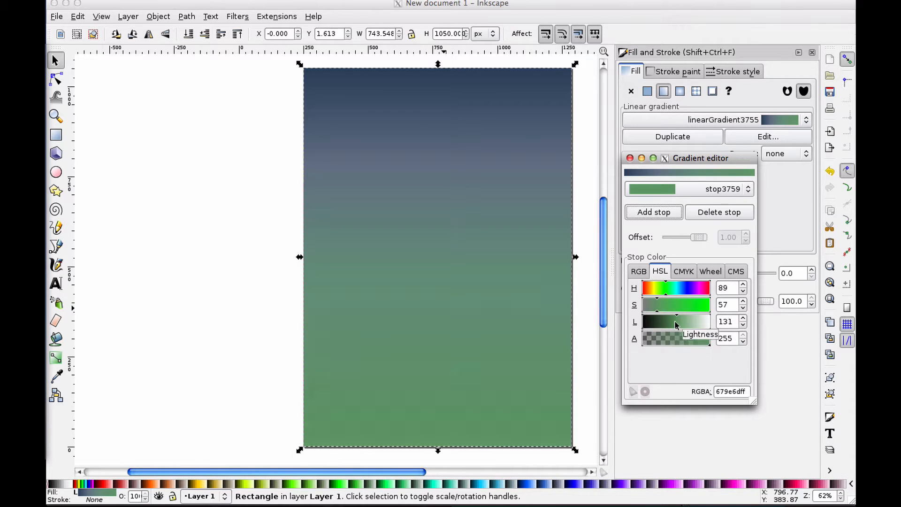
Select the stop at offset 0.25 and move its offset to 0.31, then deselect the rectangle
click(680, 189)
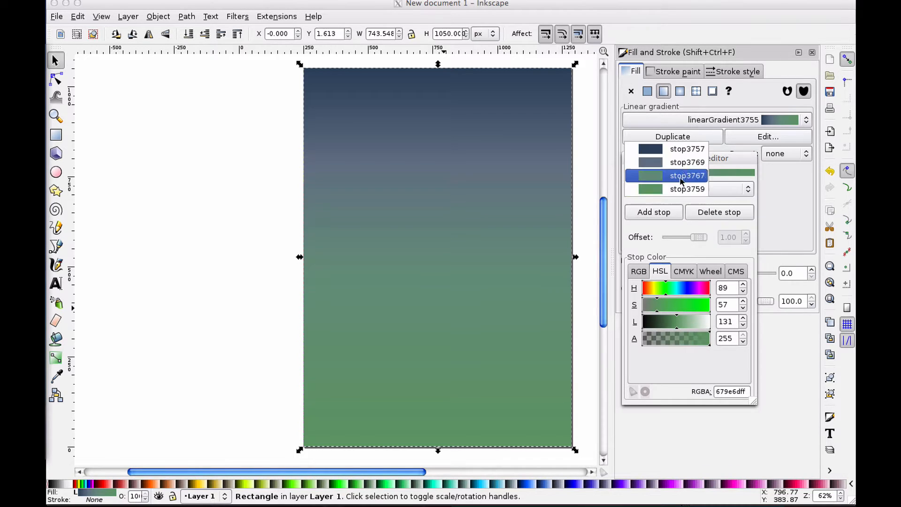
click(686, 162)
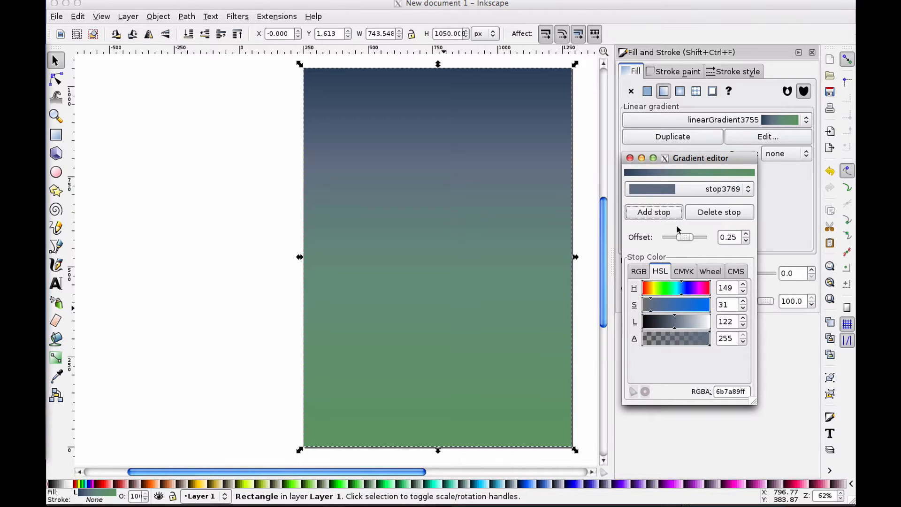
drag(686, 237, 703, 238)
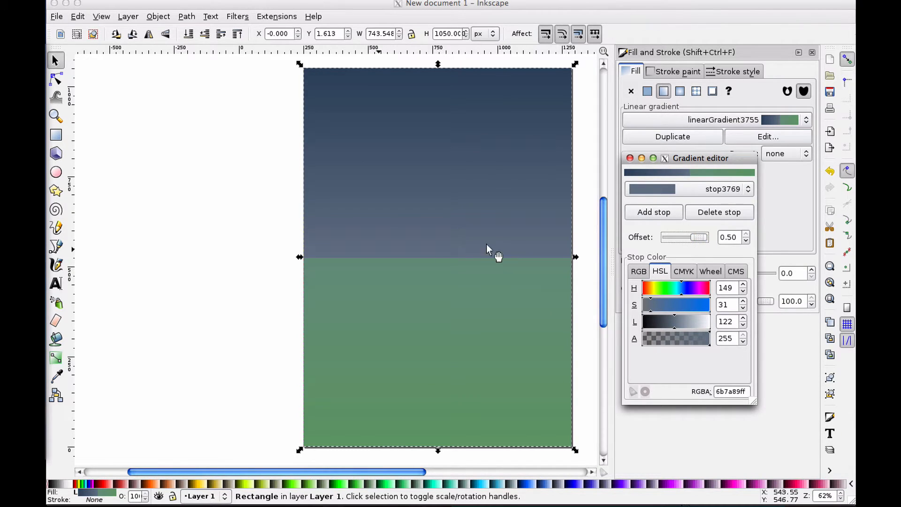
click(688, 190)
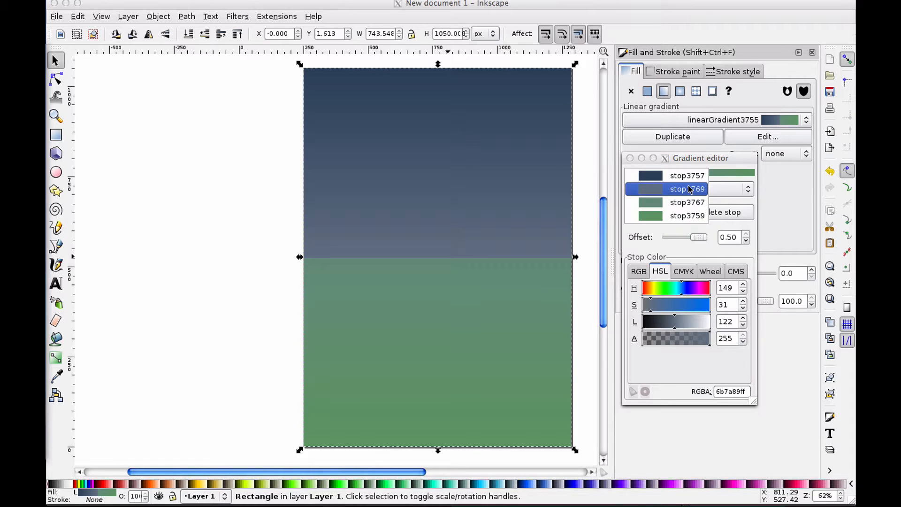
click(688, 192)
drag(700, 238, 675, 239)
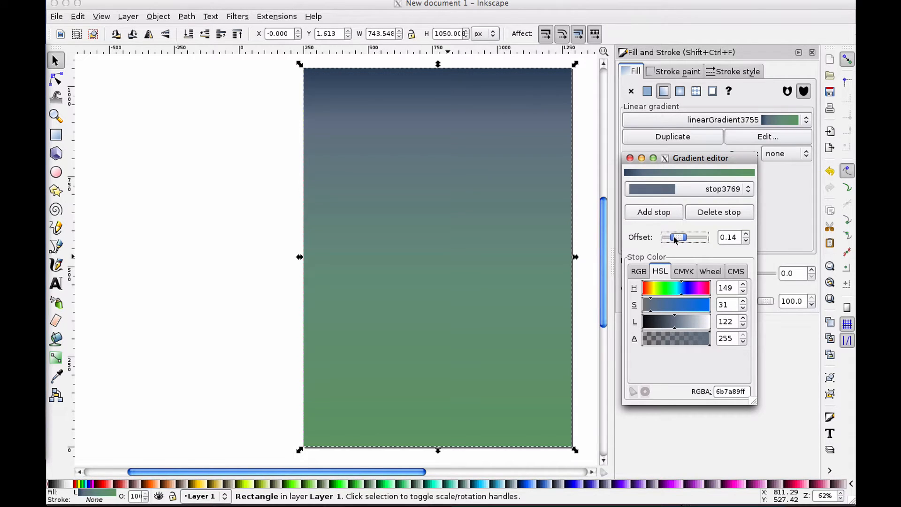
drag(675, 239, 683, 240)
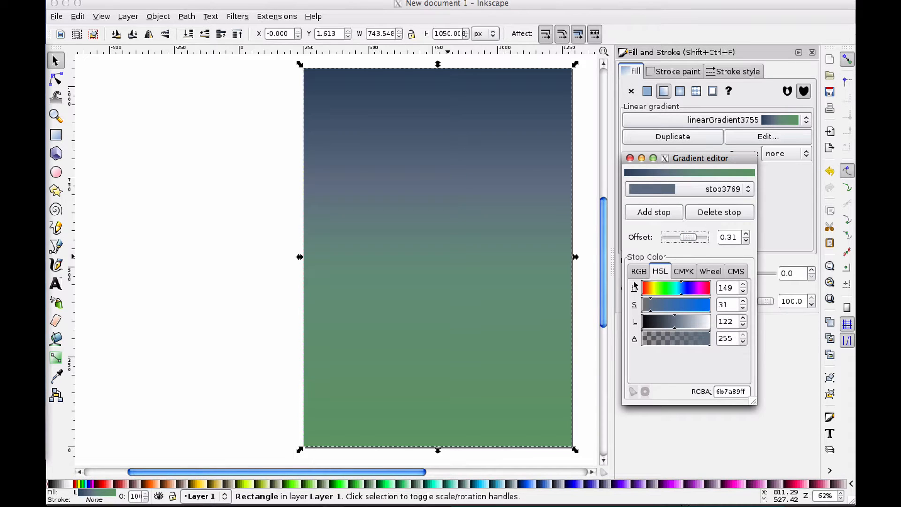
click(257, 206)
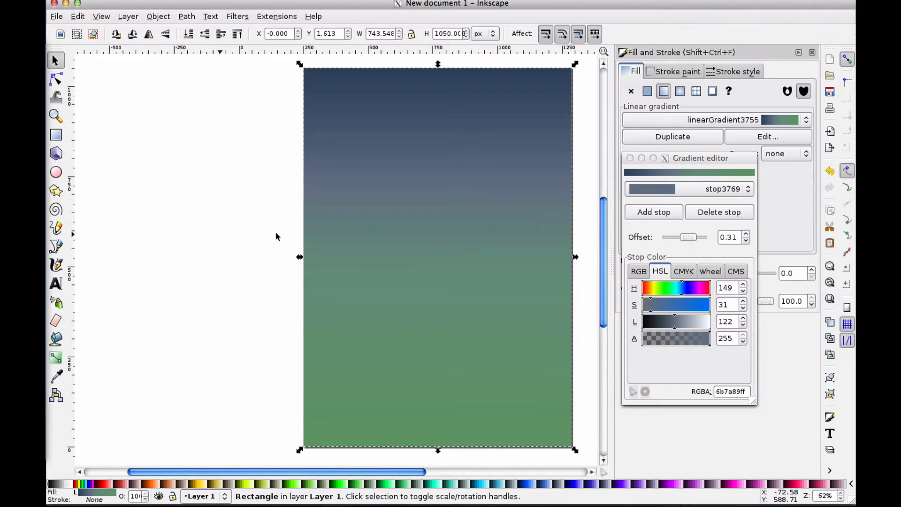
click(268, 224)
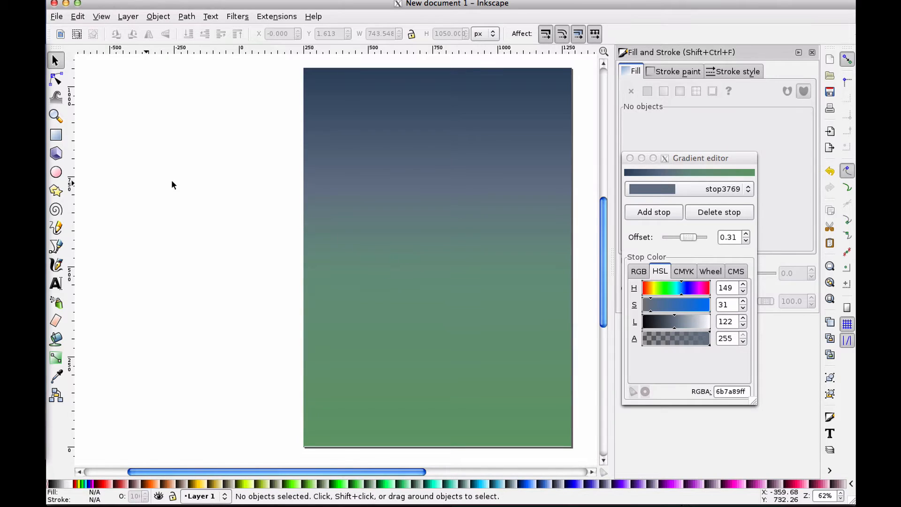
Draw a circle about 514 px wide over the upper middle of the page
click(55, 172)
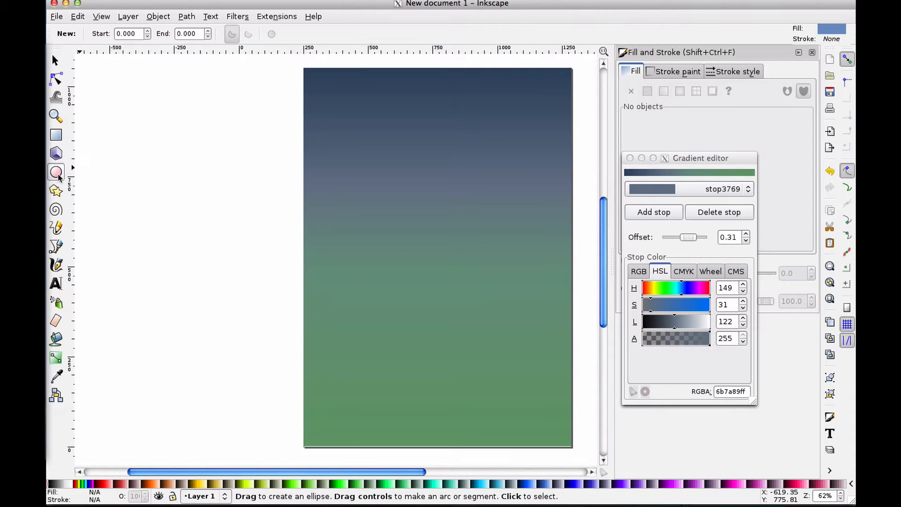
drag(333, 151, 538, 333)
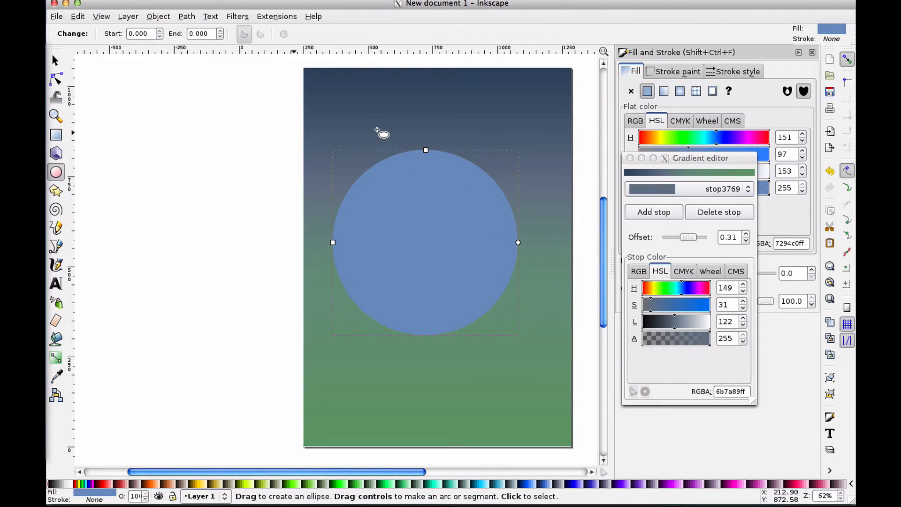
key(s)
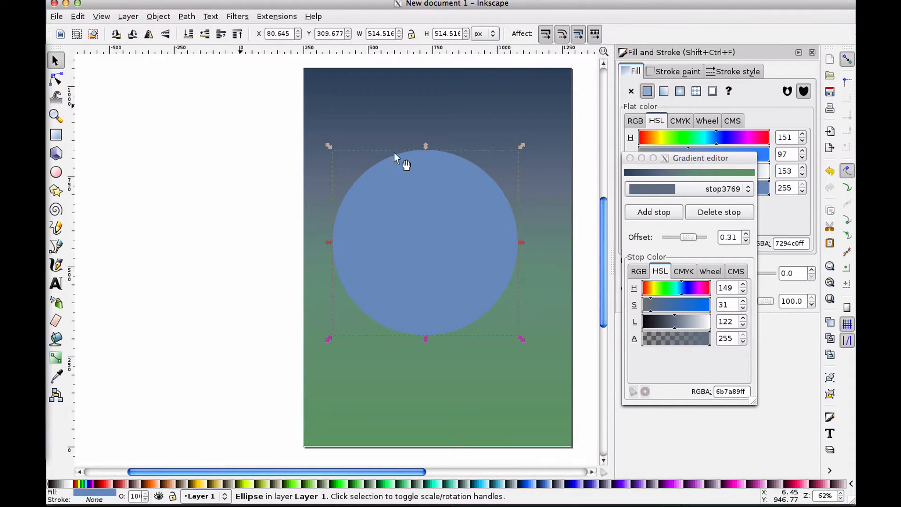
Close the Gradient editor and shift the circle slightly left
mouse_move(676, 153)
mouse_down()
mouse_move(693, 214)
mouse_move(686, 203)
mouse_up()
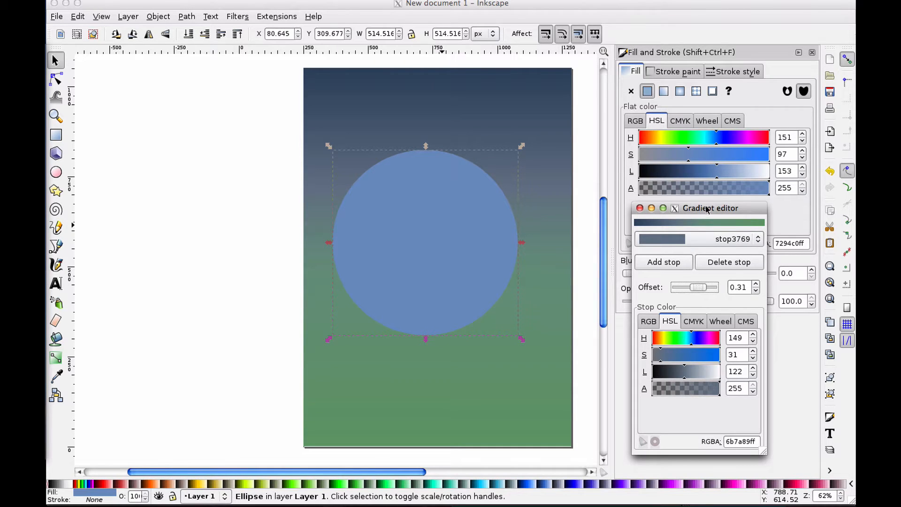
drag(706, 209, 701, 209)
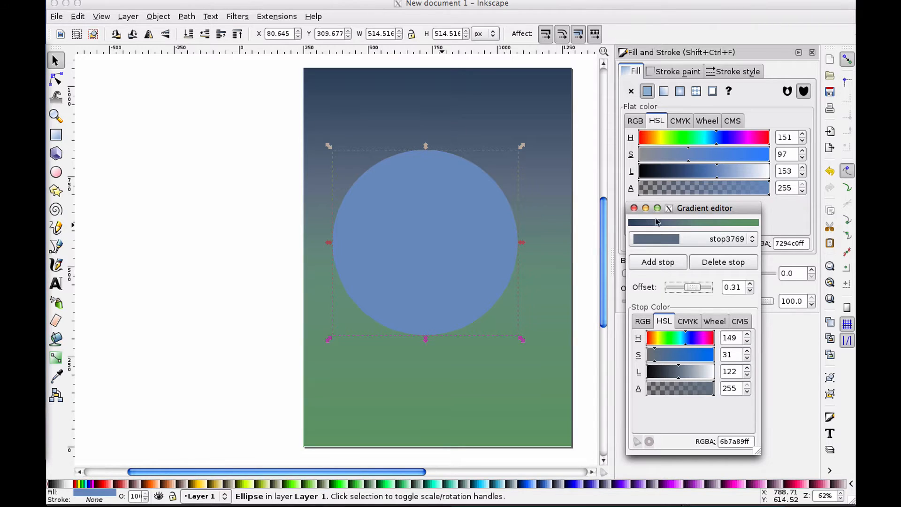
click(634, 208)
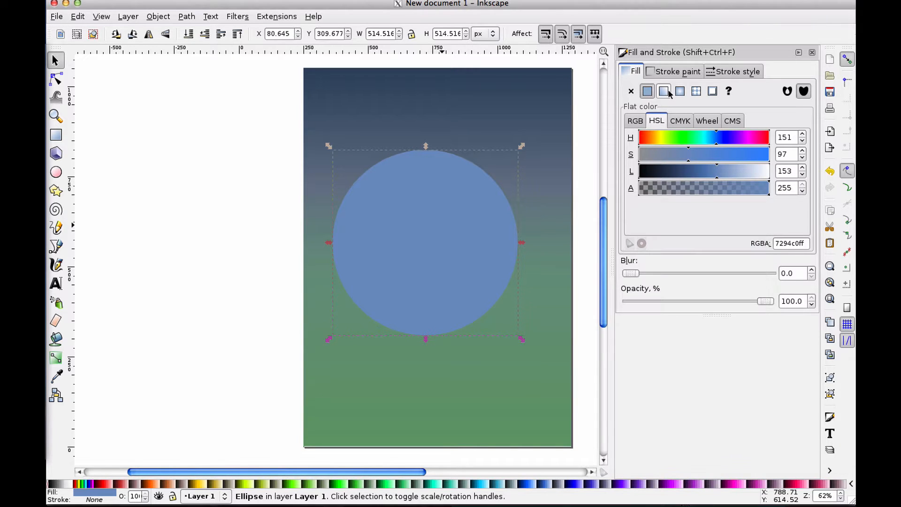
drag(443, 242, 437, 240)
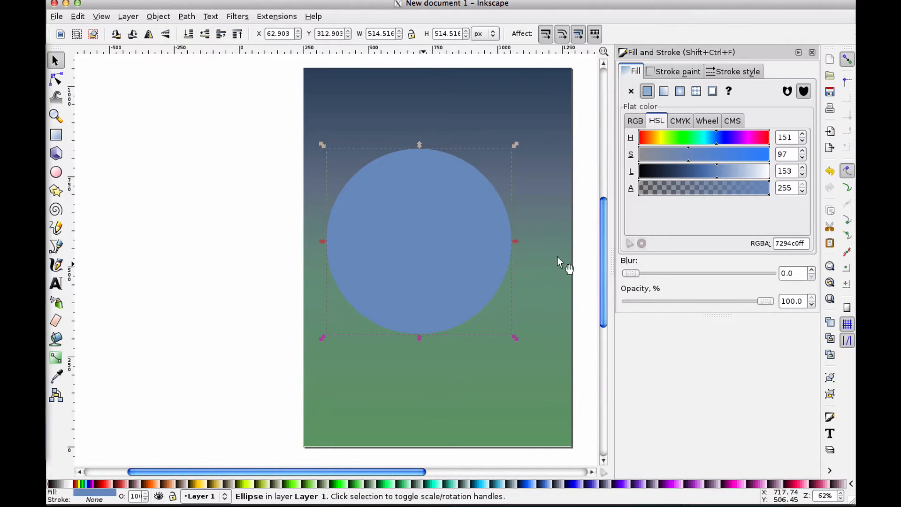
Change the circle's fill to a radial gradient
click(585, 220)
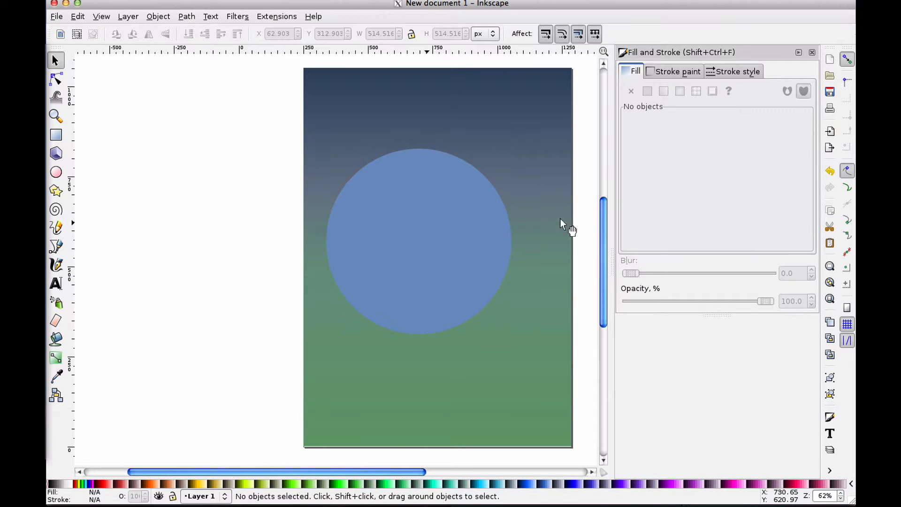
click(471, 224)
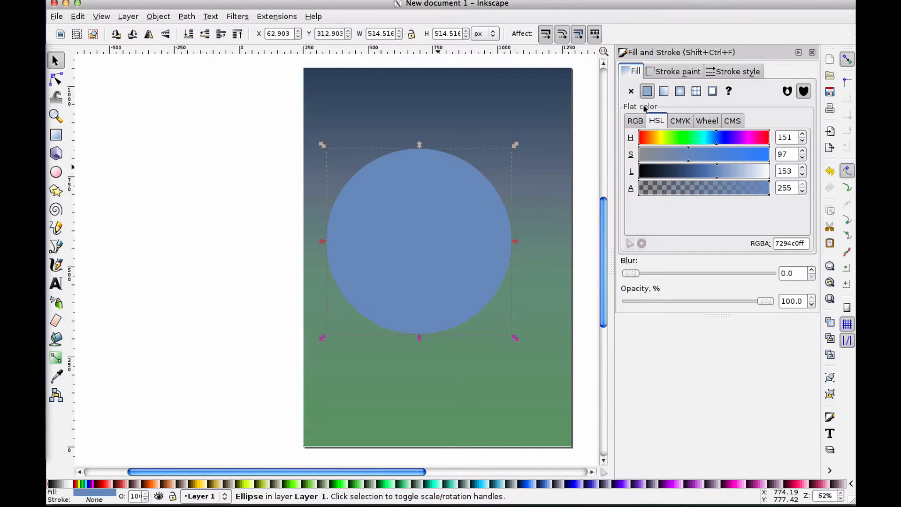
click(678, 93)
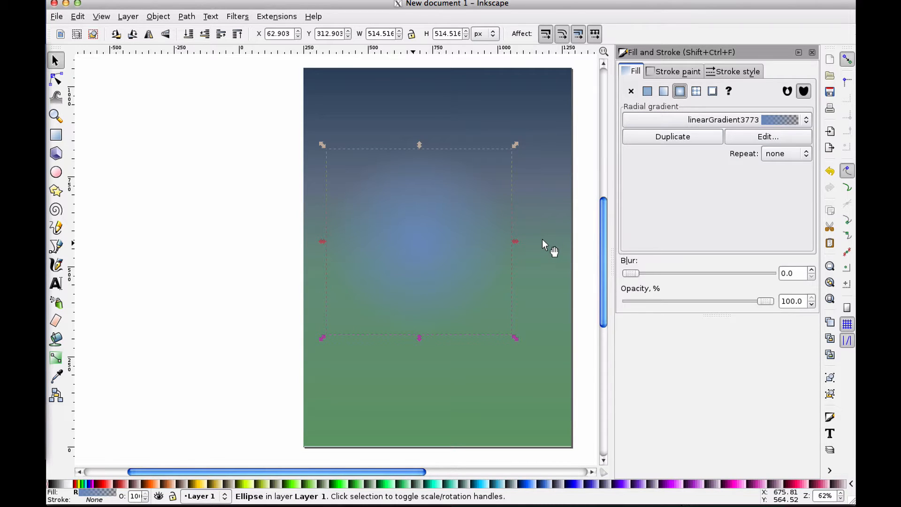
click(579, 221)
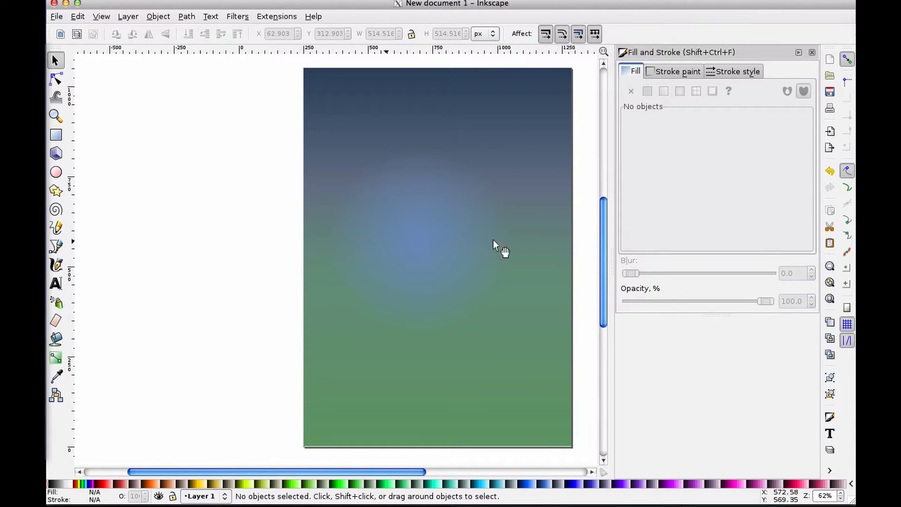
click(415, 242)
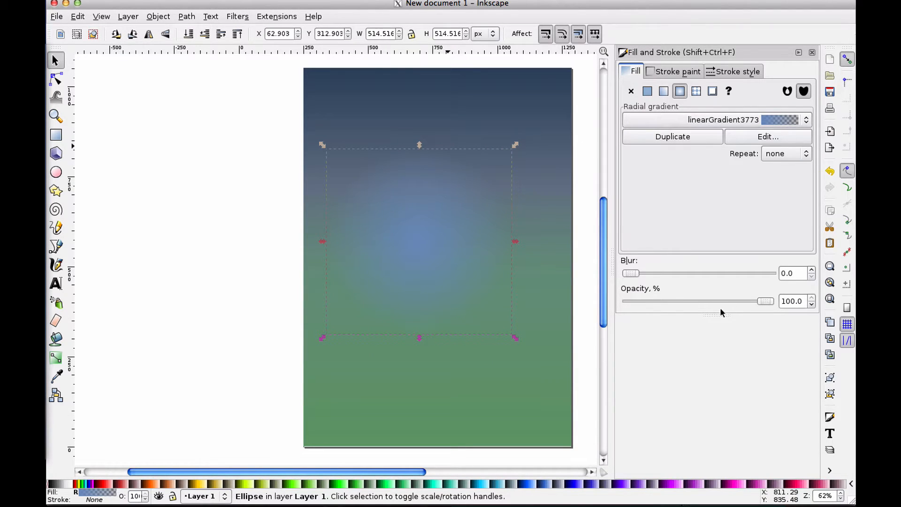
Open the gradient editor and make the circle gradient's end stop fully opaque with alpha 255
click(734, 136)
click(698, 239)
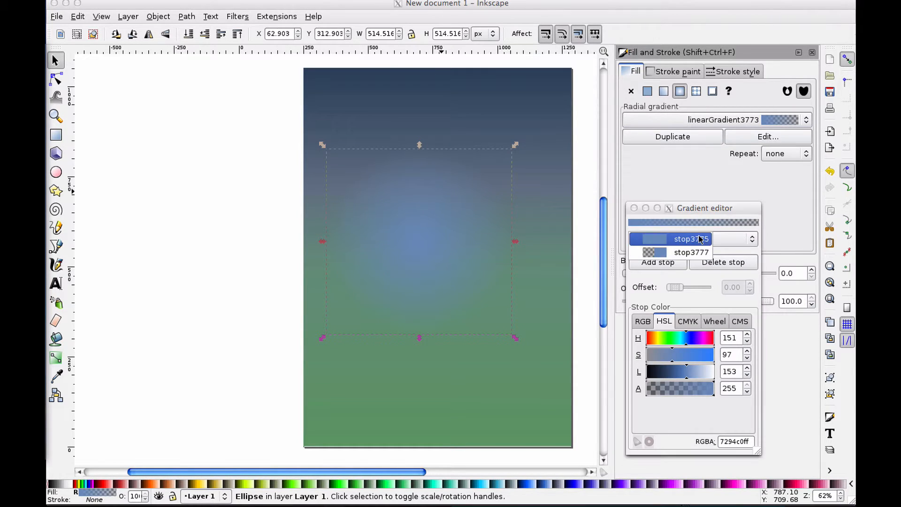
click(680, 245)
drag(688, 389, 733, 391)
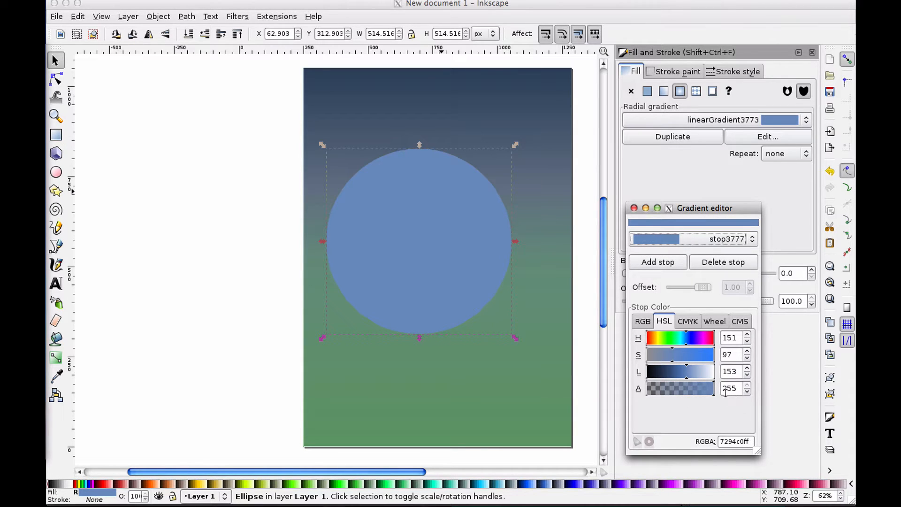
Select the circle gradient's start stop and lower its lightness to 124
click(673, 234)
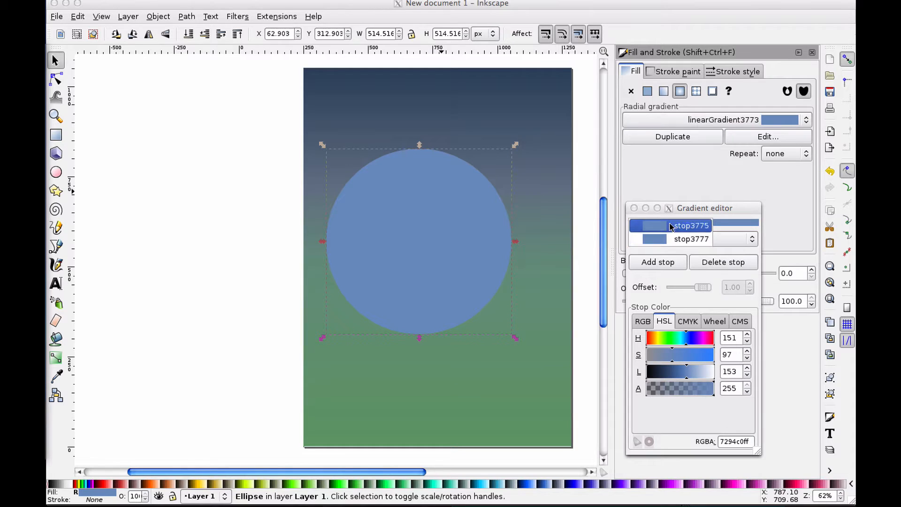
click(671, 225)
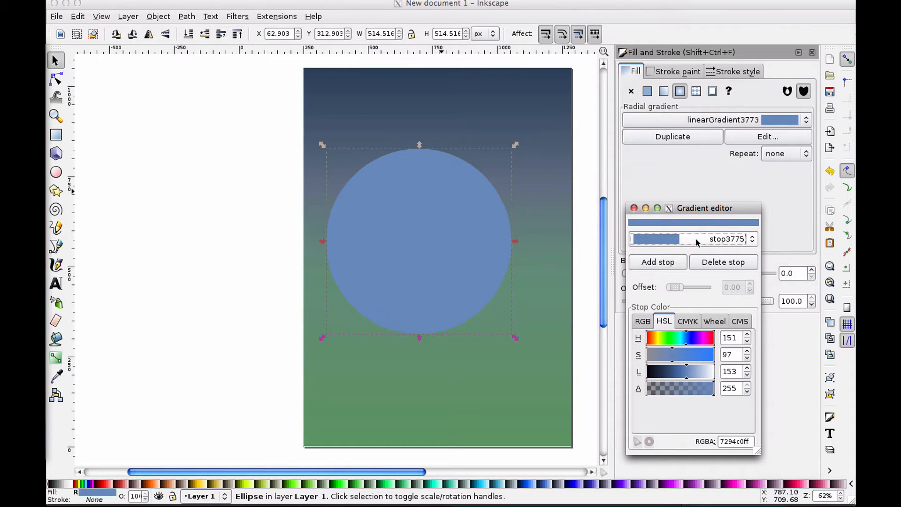
click(683, 376)
drag(683, 375, 679, 376)
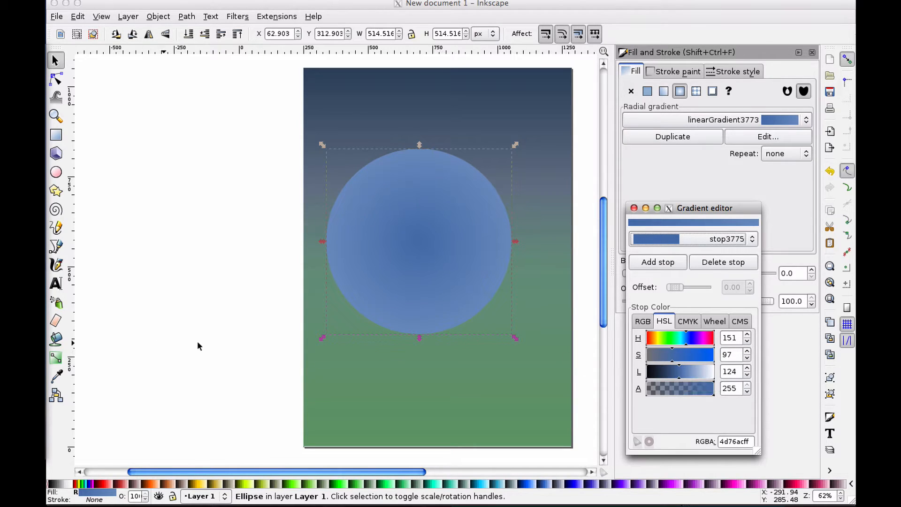
With the Gradient tool, move the radial gradient's centre down and left inside the circle
click(56, 359)
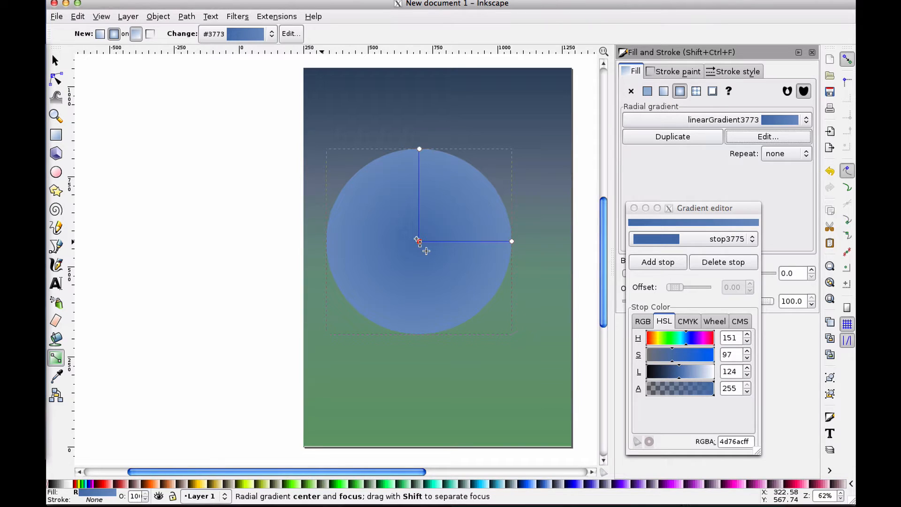
drag(417, 240, 379, 274)
Set the start stop's colour to hue 107, saturation 68 and lightness 168
click(696, 242)
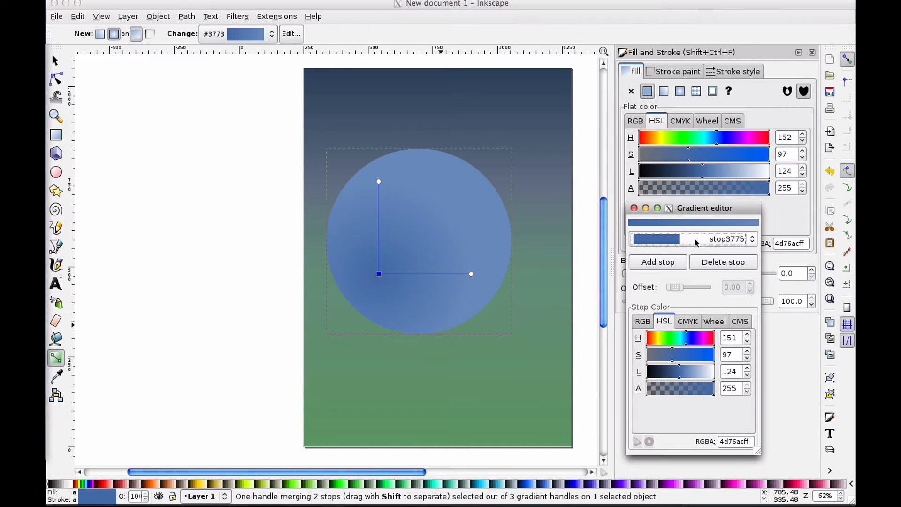
click(697, 242)
click(696, 242)
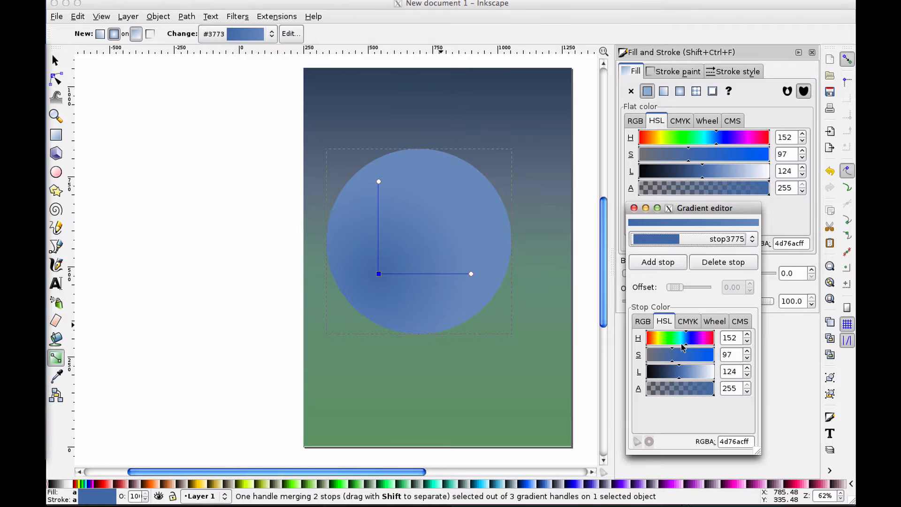
click(690, 373)
click(699, 373)
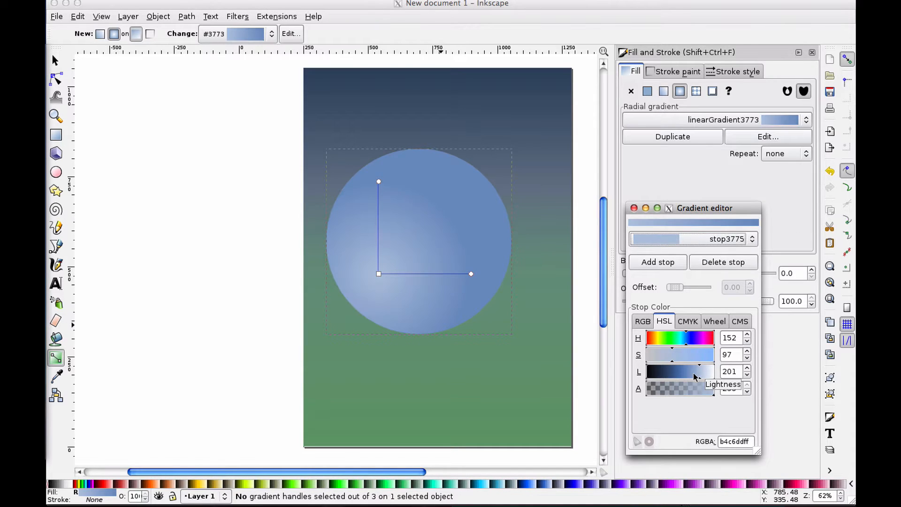
drag(693, 374, 695, 375)
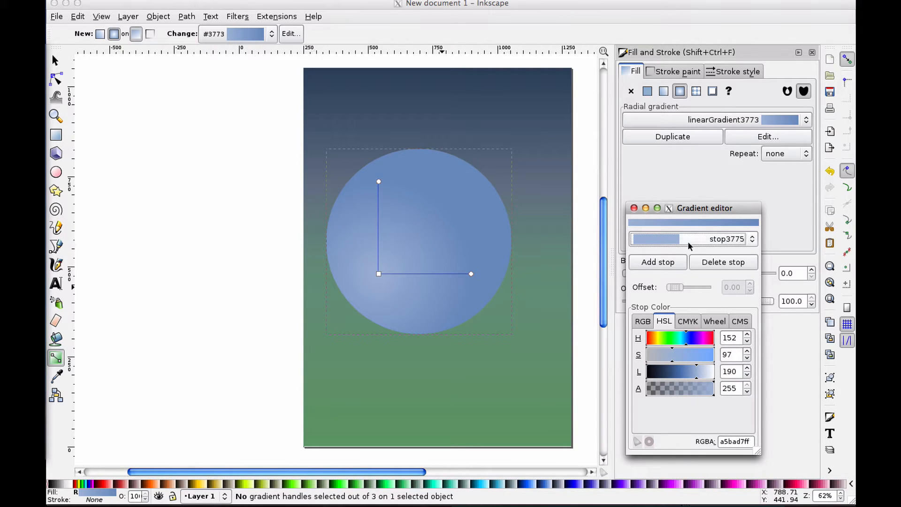
click(664, 356)
mouse_move(673, 336)
mouse_down()
mouse_move(670, 356)
mouse_move(656, 357)
mouse_move(691, 375)
mouse_up()
click(695, 376)
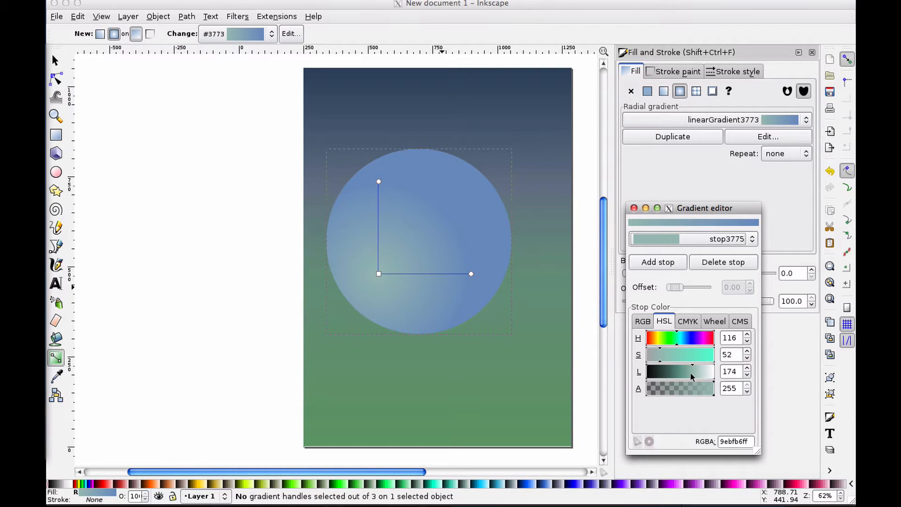
drag(691, 374, 690, 375)
click(671, 355)
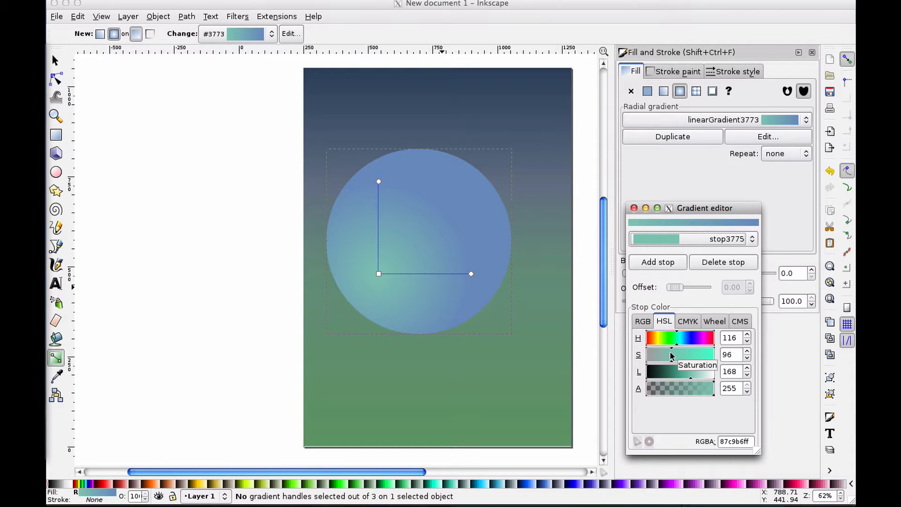
drag(671, 356, 674, 345)
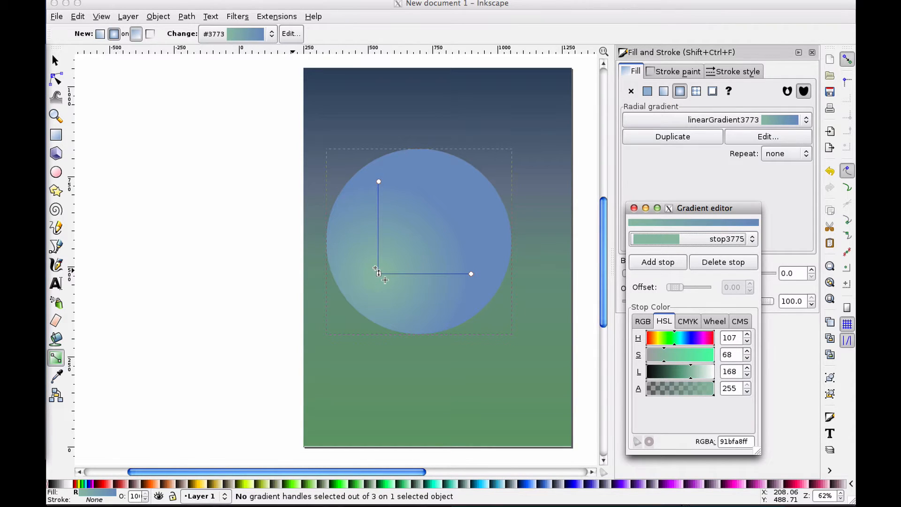
Move the radial gradient's centre to the bottom middle of the circle, then deselect it
drag(375, 269, 415, 320)
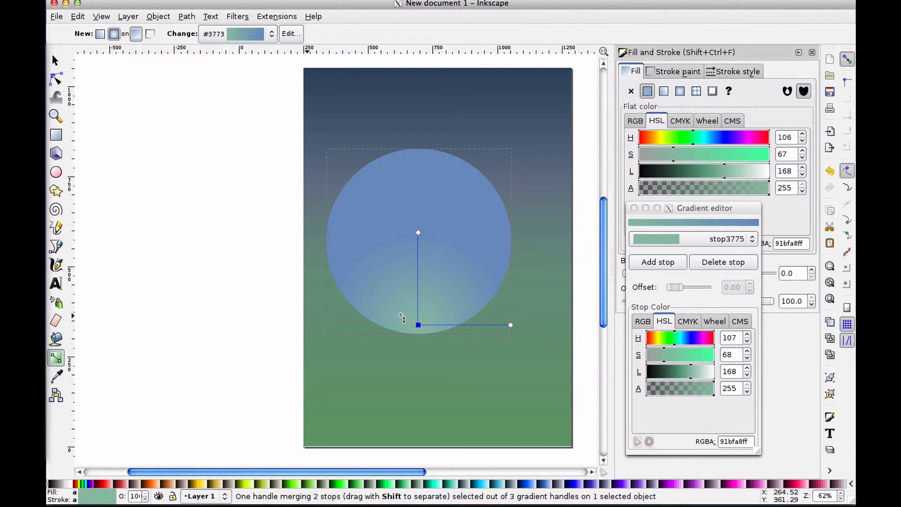
mouse_move(418, 324)
mouse_down()
mouse_move(475, 316)
mouse_move(344, 310)
mouse_move(400, 314)
mouse_move(417, 324)
mouse_up()
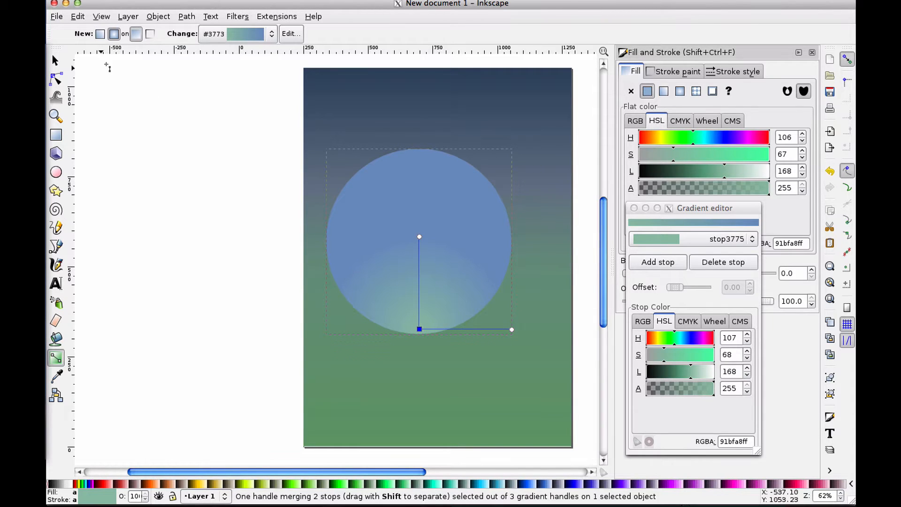
click(55, 60)
click(167, 121)
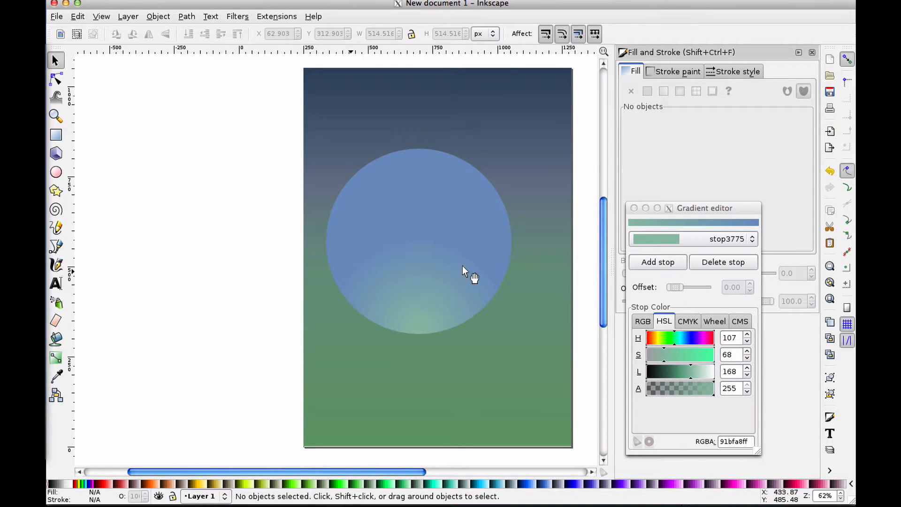
drag(601, 226, 601, 228)
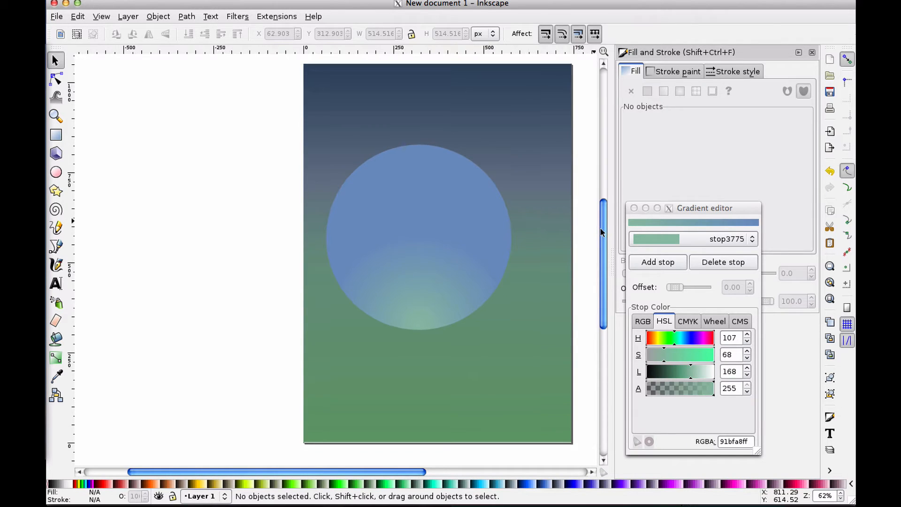
Move the circle up near the top of the page
click(420, 300)
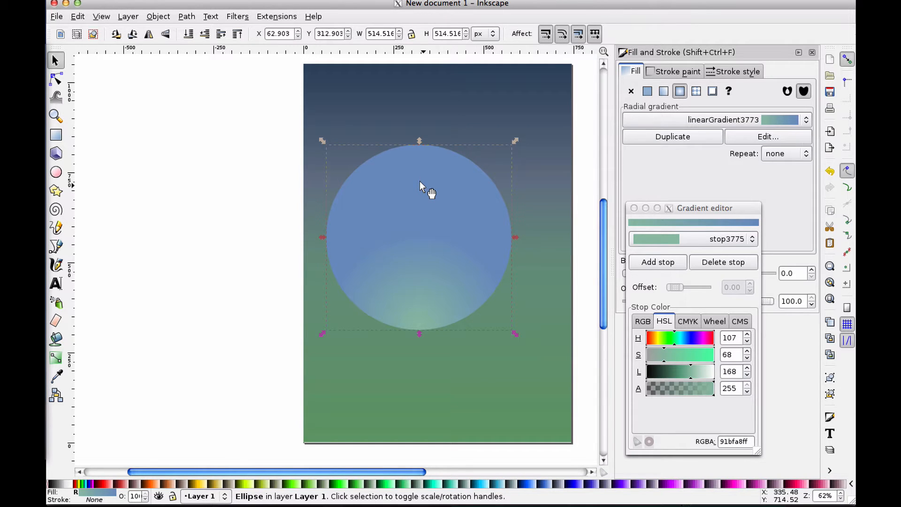
drag(419, 181, 418, 273)
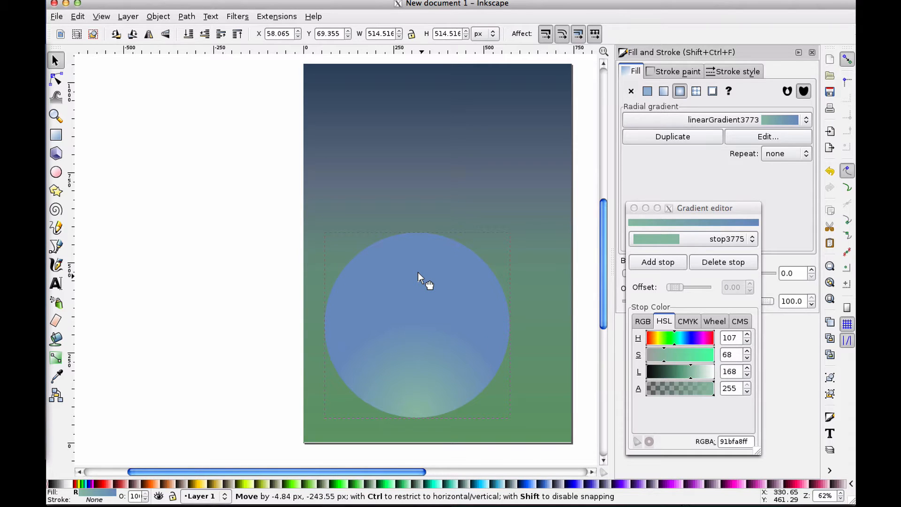
mouse_move(418, 271)
mouse_down()
mouse_move(422, 121)
mouse_move(424, 287)
mouse_move(413, 121)
mouse_move(416, 280)
mouse_up()
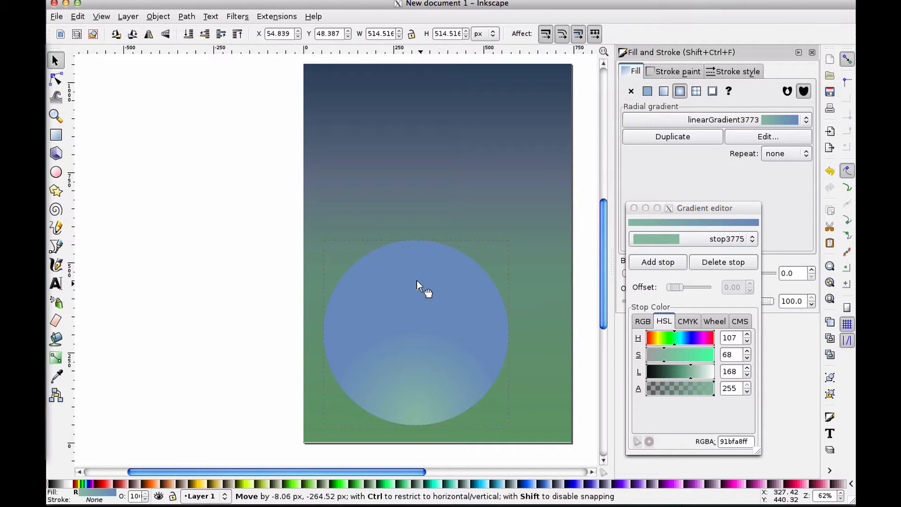
drag(416, 280, 413, 129)
mouse_move(413, 120)
mouse_down()
mouse_move(421, 210)
mouse_move(413, 131)
mouse_move(409, 206)
mouse_move(414, 131)
mouse_up()
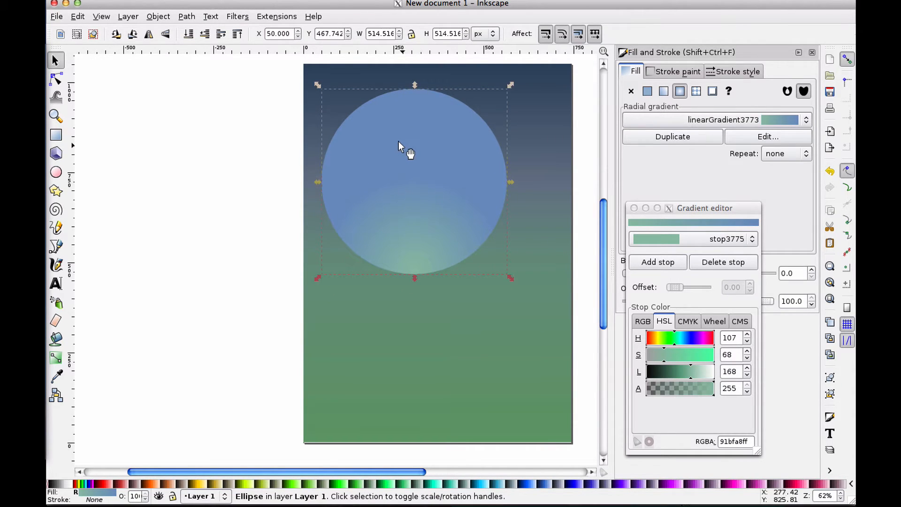
drag(396, 143, 395, 154)
click(258, 206)
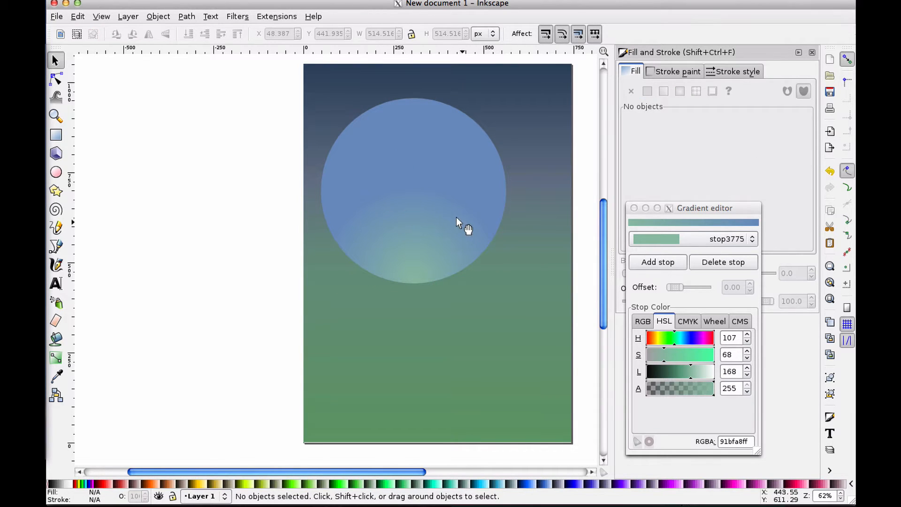
Nudge the circle sideways to centre it horizontally on the page, then deselect it
drag(438, 207, 449, 205)
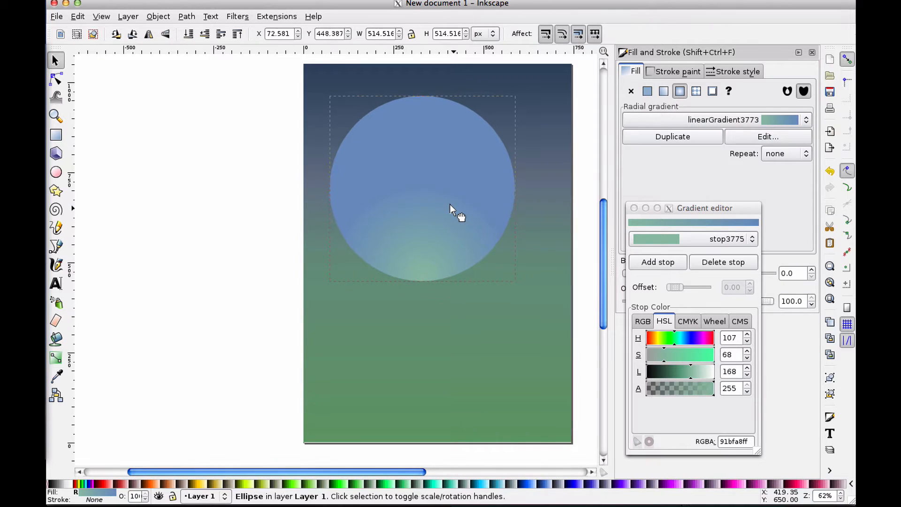
drag(375, 213, 373, 211)
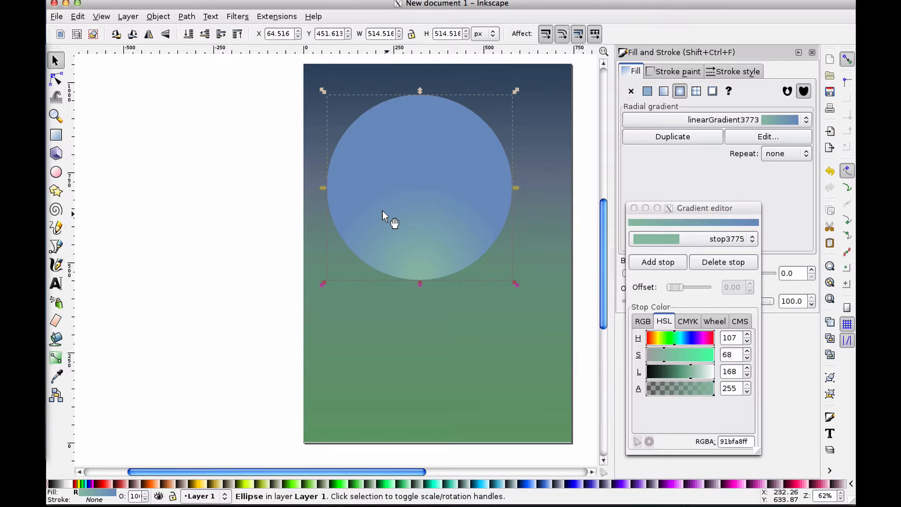
drag(402, 208, 406, 208)
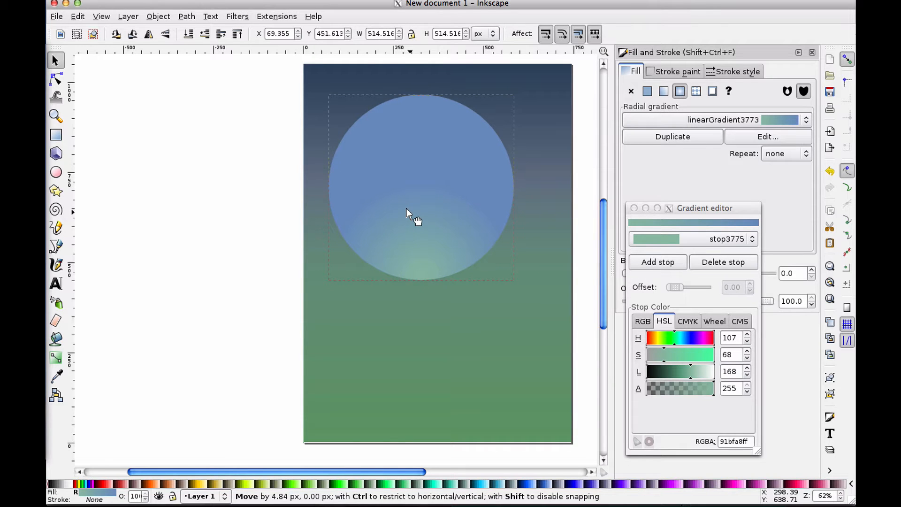
drag(407, 209, 406, 208)
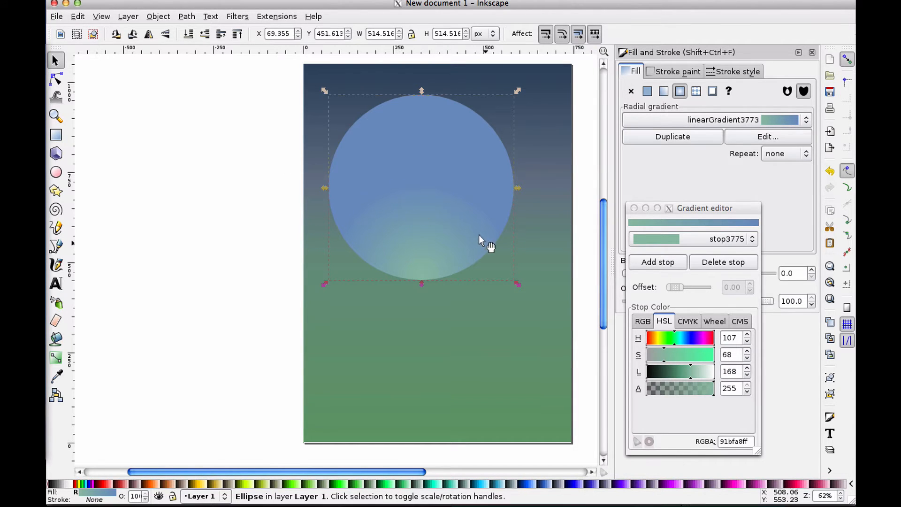
click(266, 162)
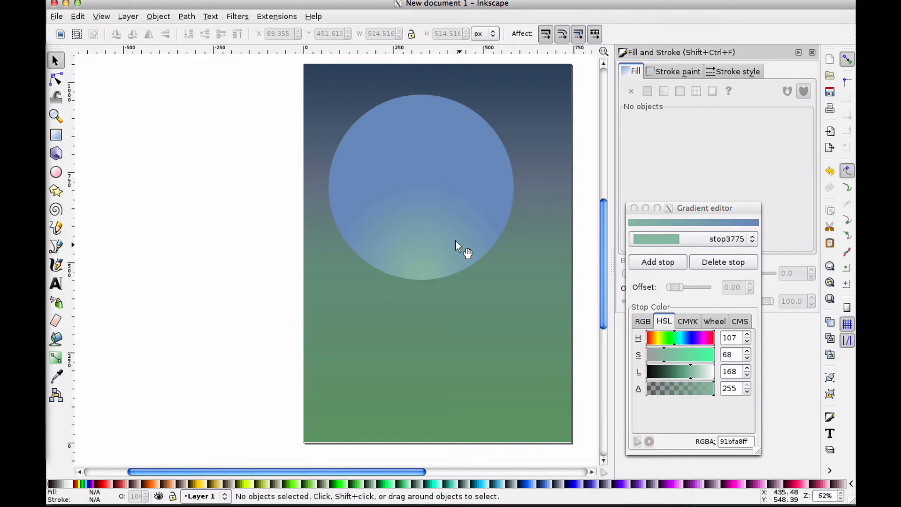
click(441, 204)
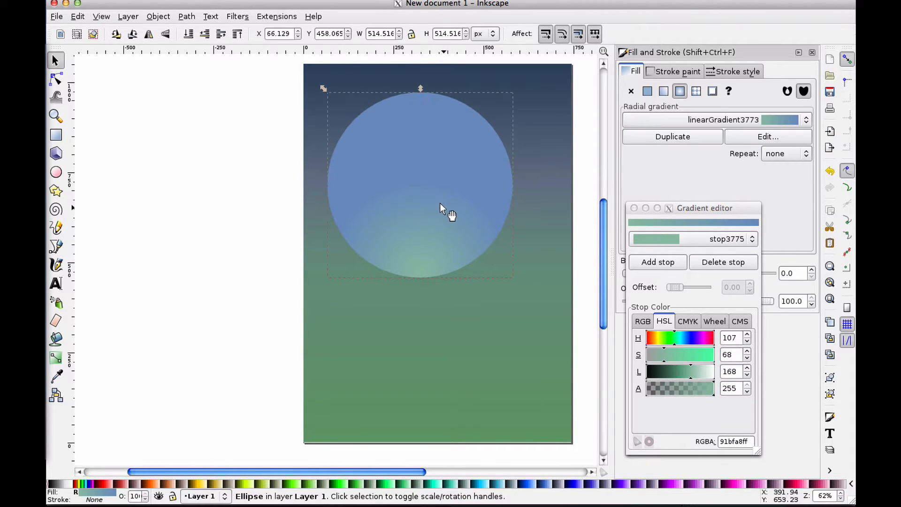
click(284, 196)
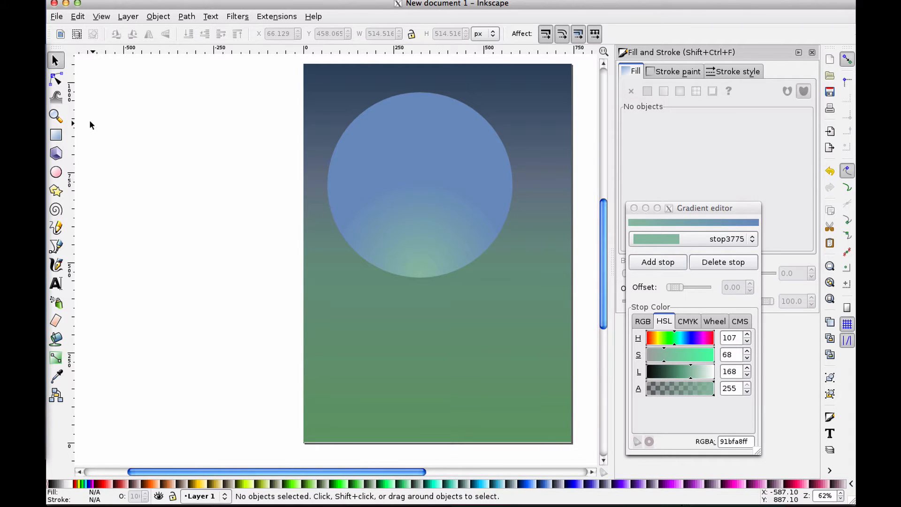
Draw a closed freehand figure shape with the Pencil tool inside the lower half of the circle
click(56, 227)
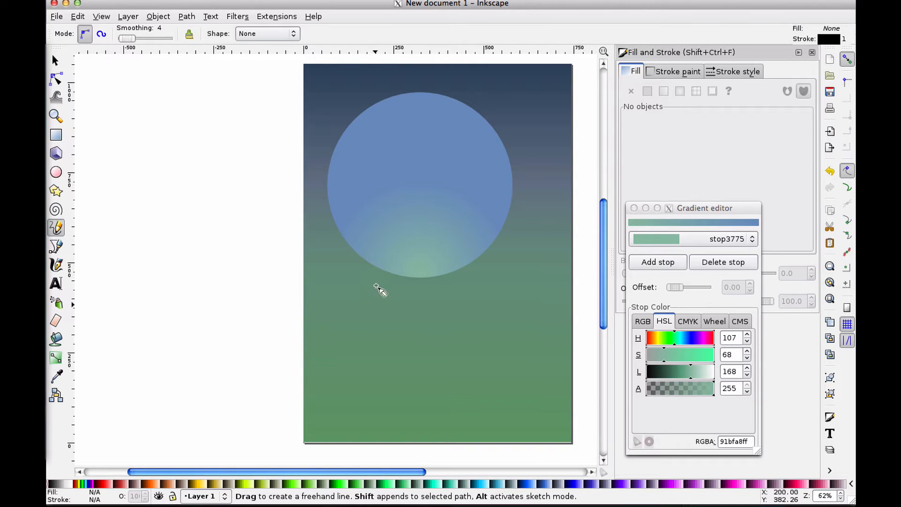
mouse_move(391, 176)
mouse_down()
mouse_move(371, 221)
mouse_move(372, 261)
mouse_move(389, 215)
mouse_move(401, 266)
mouse_move(407, 217)
mouse_move(393, 169)
mouse_move(391, 178)
mouse_up()
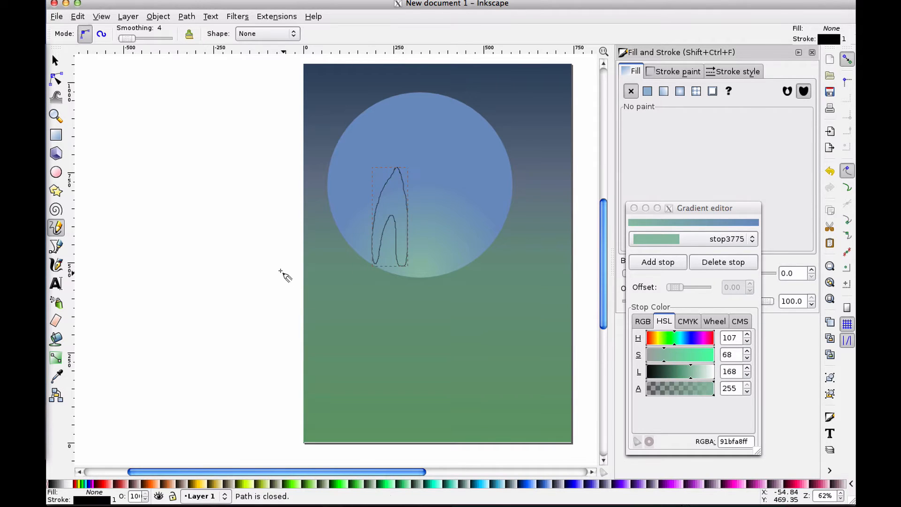
click(55, 60)
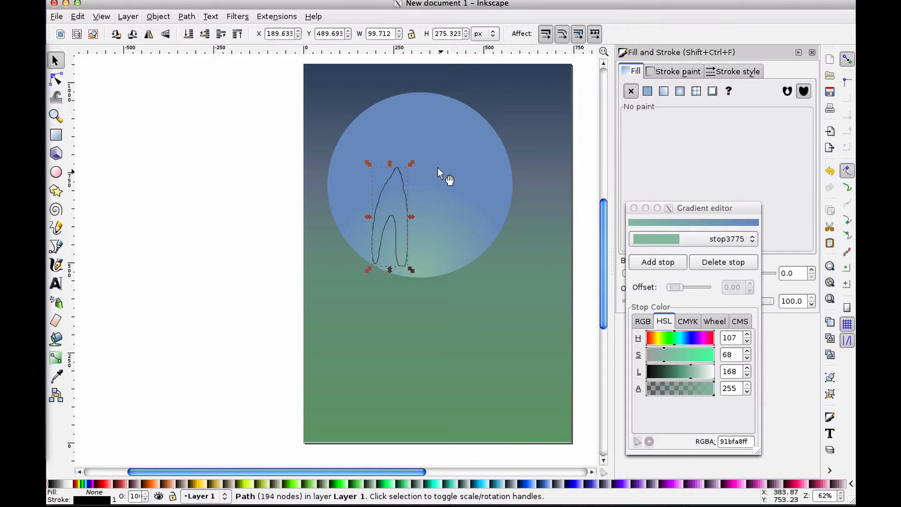
Simplify the figure's path four times, then deselect it
key(ctrl+l)
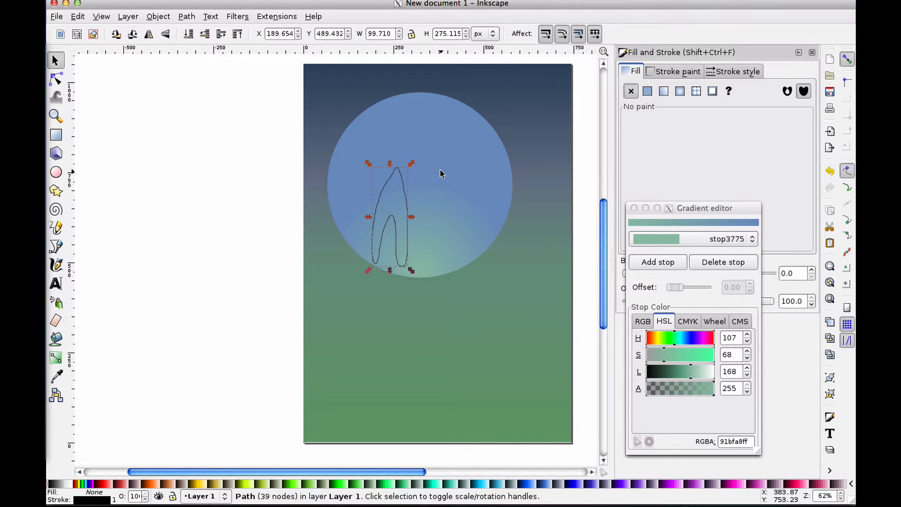
key(ctrl+l)
key(ctrl+l)
key(ctrl+l)
click(280, 187)
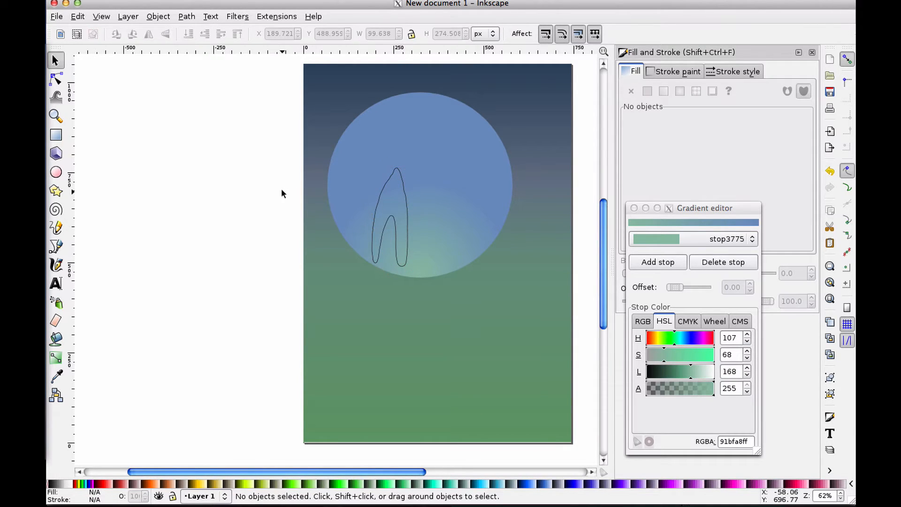
Move the figure down so its legs extend below the circle
click(389, 215)
drag(388, 215, 401, 247)
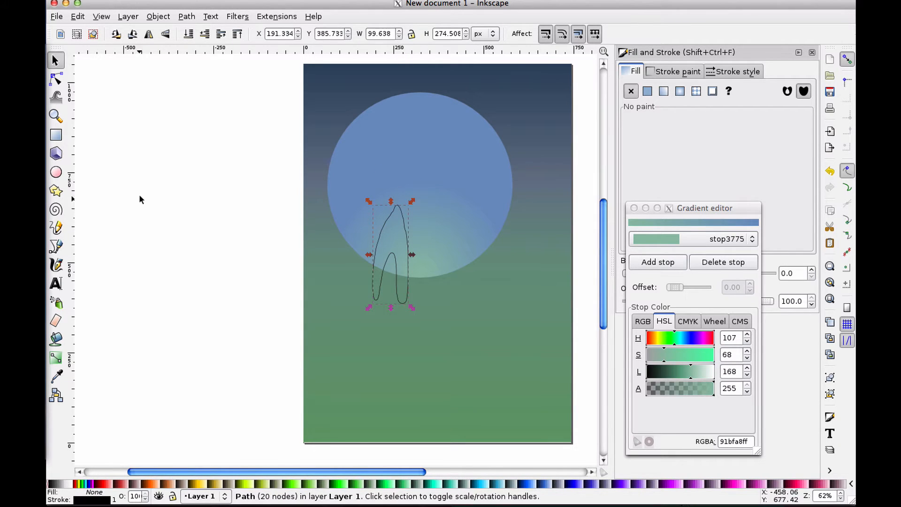
Reshape the figure's outline with the Tweak tool in push mode at width 6, undoing and redoing strokes
click(58, 100)
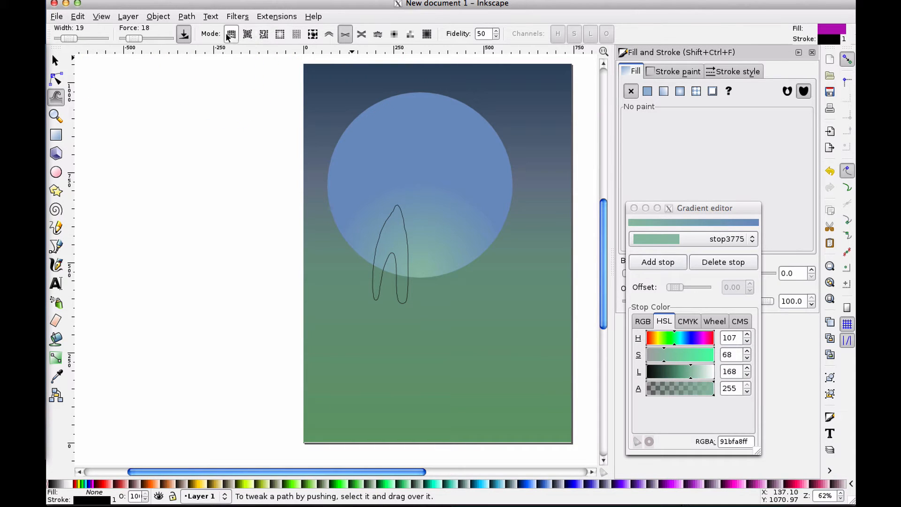
click(329, 33)
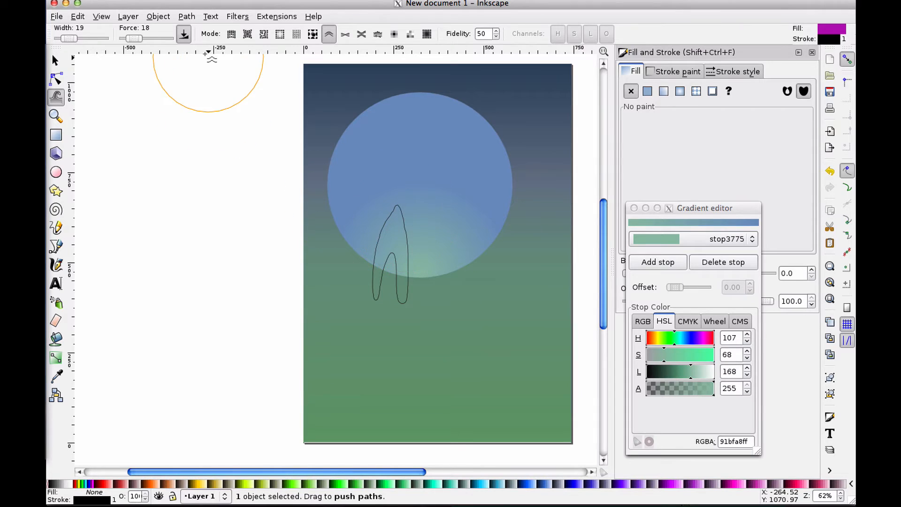
drag(69, 38, 64, 38)
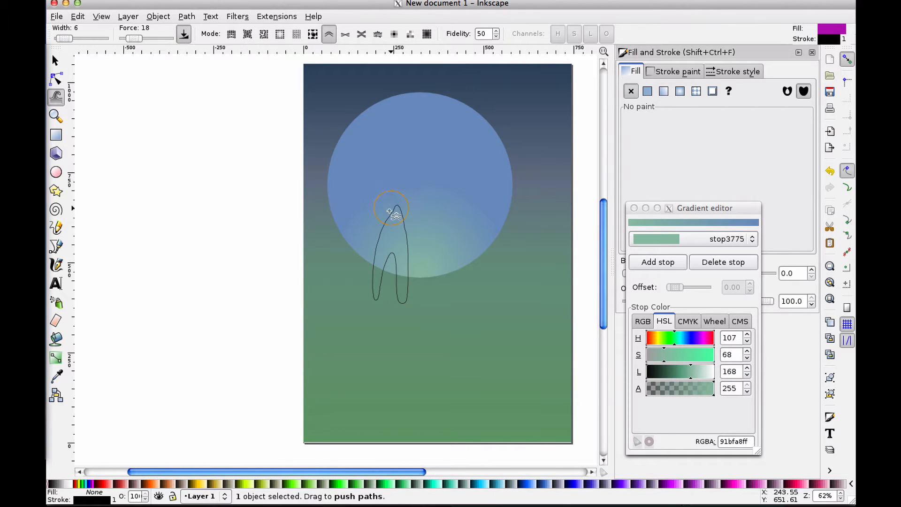
drag(398, 232, 392, 182)
mouse_move(392, 226)
mouse_down()
mouse_move(383, 190)
mouse_move(394, 208)
mouse_move(398, 179)
mouse_move(393, 232)
mouse_move(383, 217)
mouse_move(376, 240)
mouse_move(391, 218)
mouse_move(387, 206)
mouse_move(385, 224)
mouse_move(360, 238)
mouse_move(372, 246)
mouse_move(396, 202)
mouse_move(388, 191)
mouse_move(382, 210)
mouse_up()
mouse_move(381, 220)
mouse_down()
mouse_move(377, 234)
mouse_move(379, 213)
mouse_move(397, 207)
mouse_move(396, 181)
mouse_up()
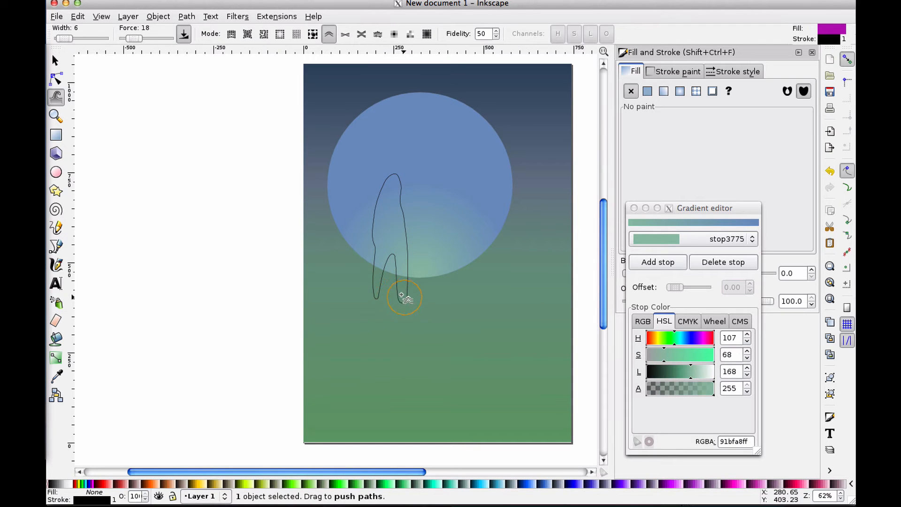
drag(401, 298, 461, 270)
click(78, 17)
click(80, 28)
drag(399, 234, 412, 237)
click(78, 16)
click(92, 29)
drag(382, 205, 382, 206)
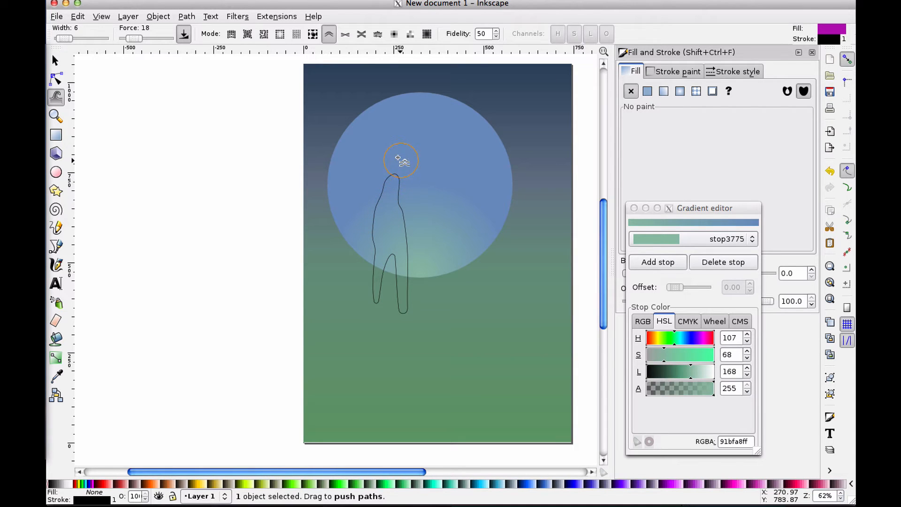
Fill the figure with white and remove its stroke
click(53, 60)
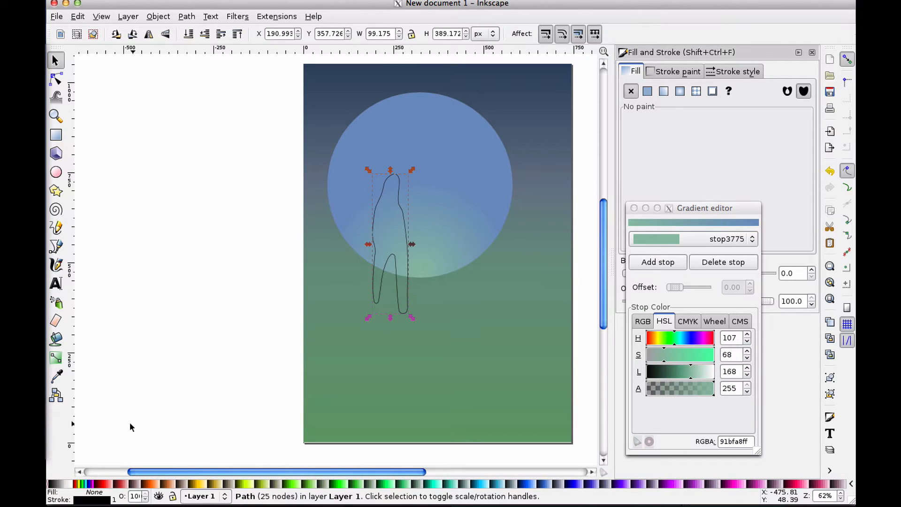
click(70, 484)
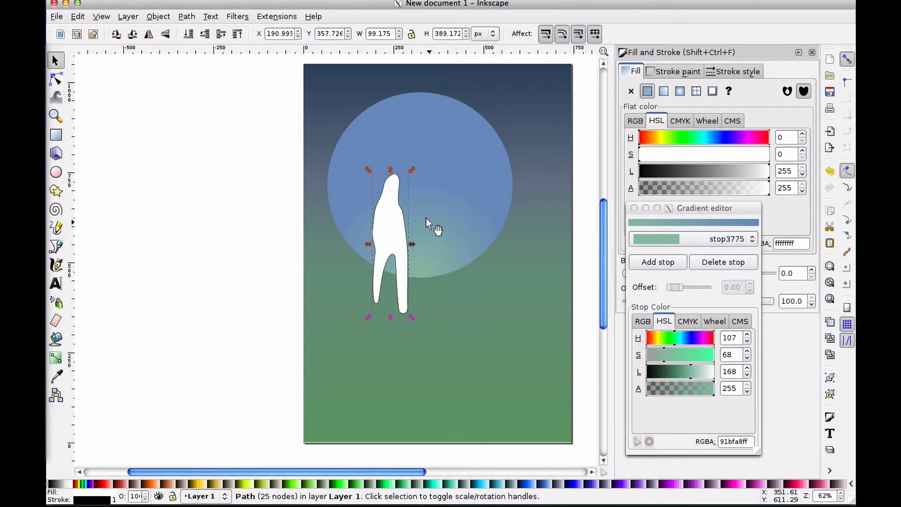
click(665, 70)
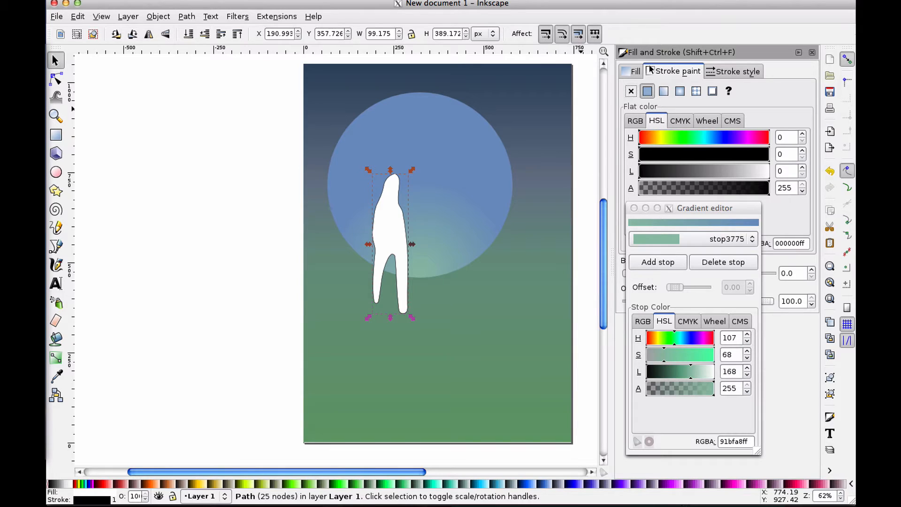
click(630, 91)
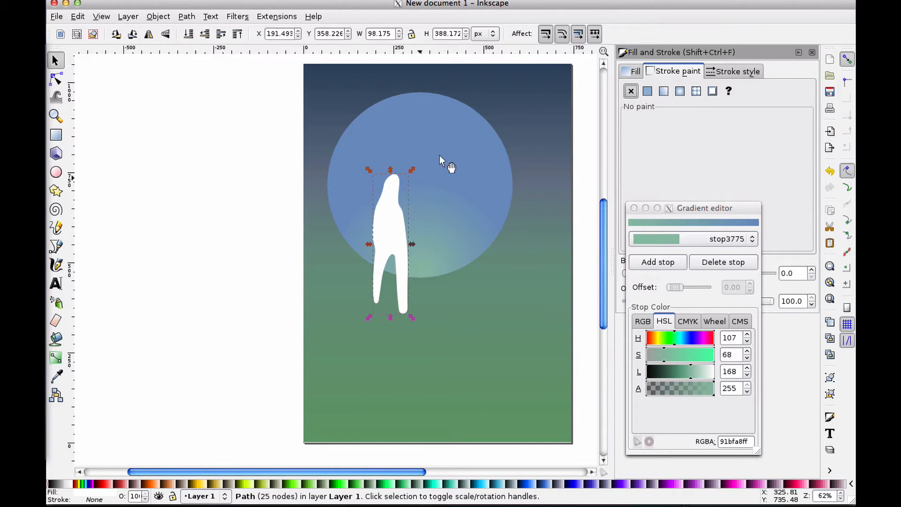
click(632, 72)
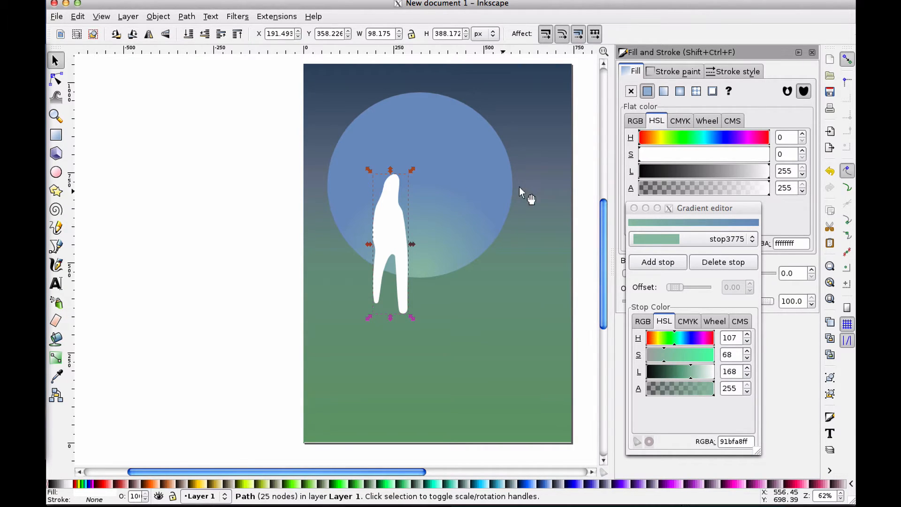
Apply a linear gradient fill to the figure and make its end stop fully opaque at alpha 255
drag(682, 212, 701, 205)
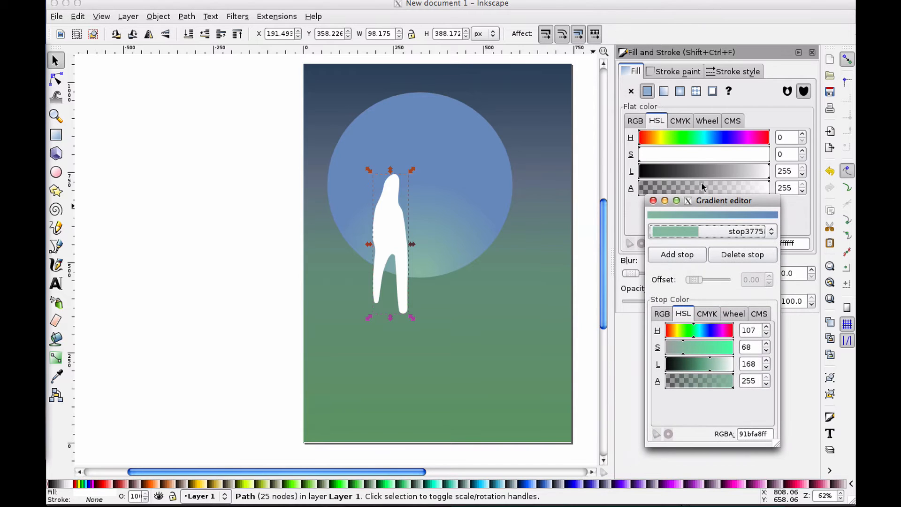
click(665, 92)
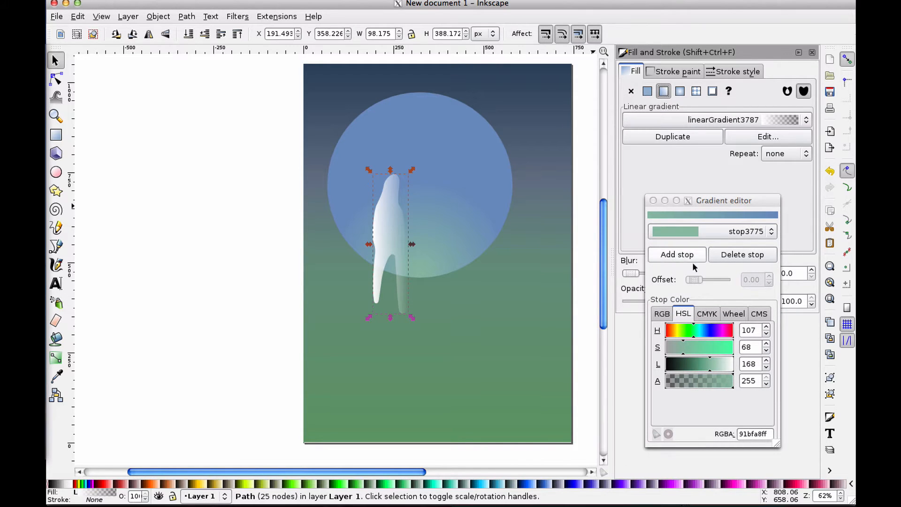
click(746, 139)
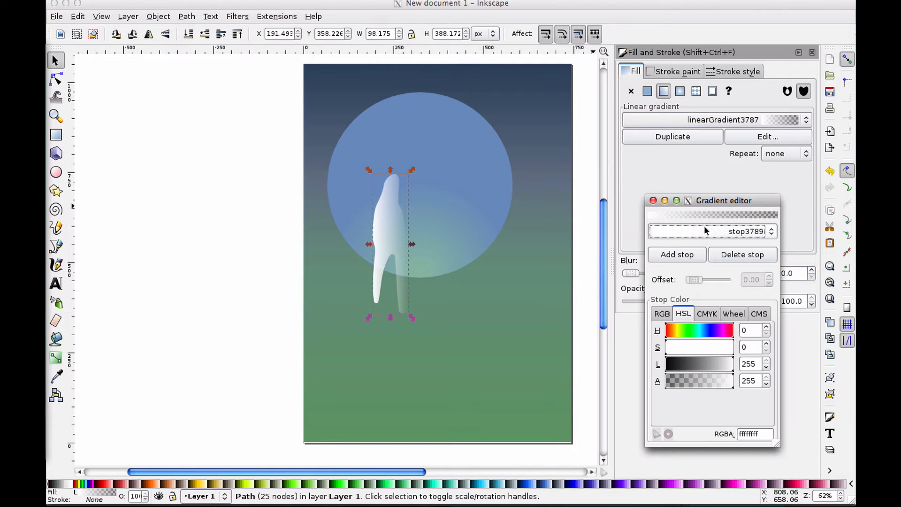
click(704, 230)
click(704, 244)
drag(697, 379, 730, 383)
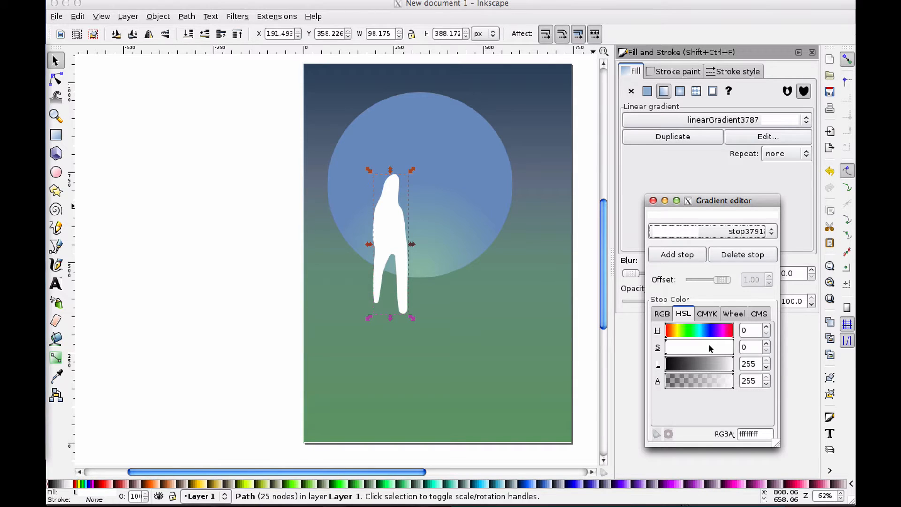
Make the figure's gradient run vertically from head to feet, then shift the figure slightly left
click(56, 358)
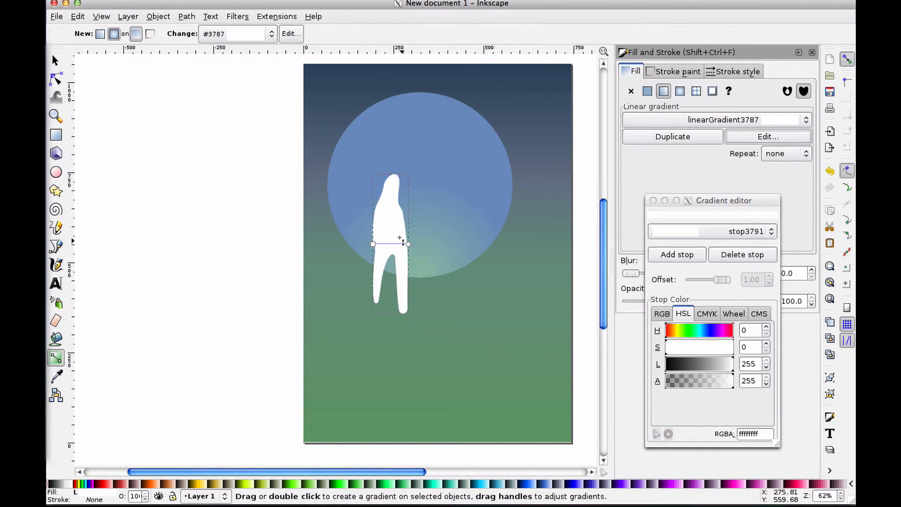
drag(373, 244, 393, 177)
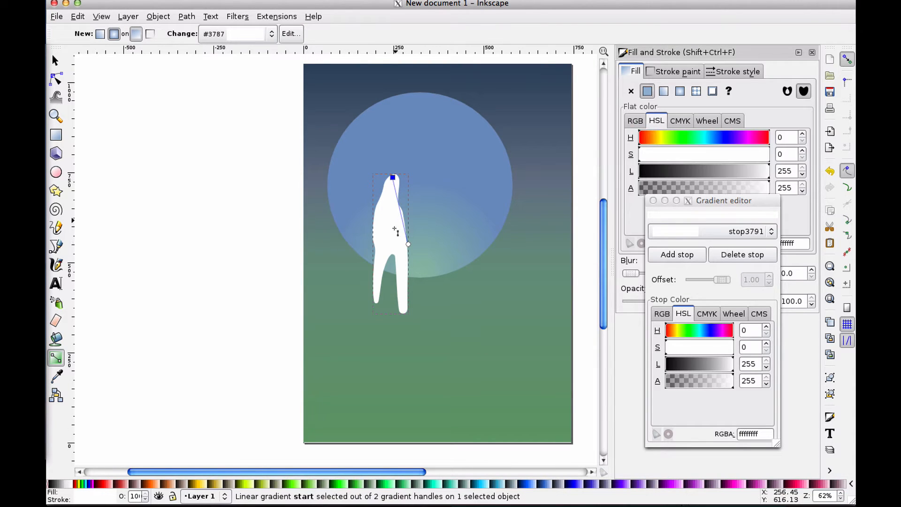
drag(406, 243, 389, 304)
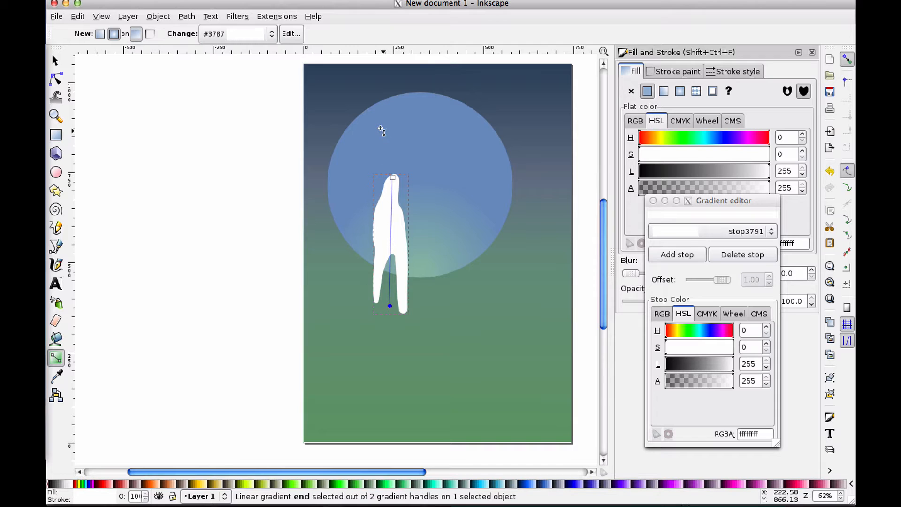
key(s)
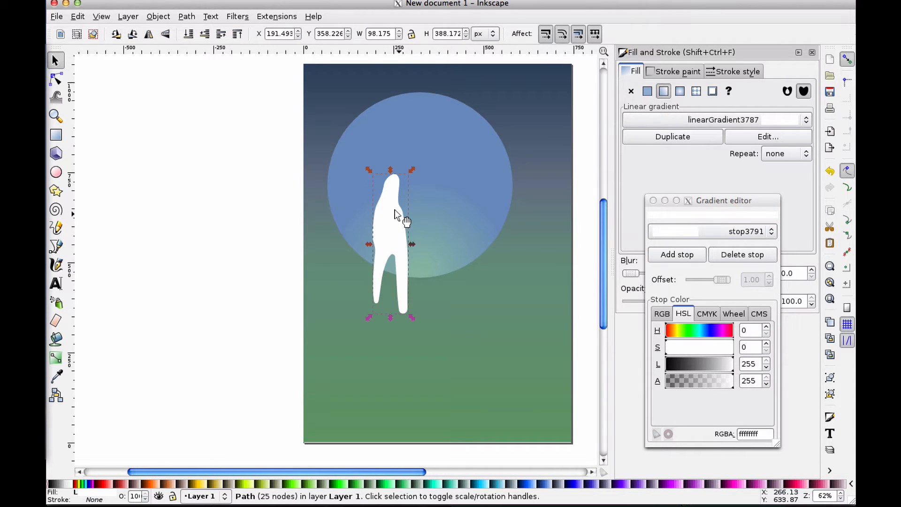
mouse_move(396, 215)
mouse_down()
mouse_move(351, 238)
mouse_move(430, 296)
mouse_move(386, 221)
mouse_up()
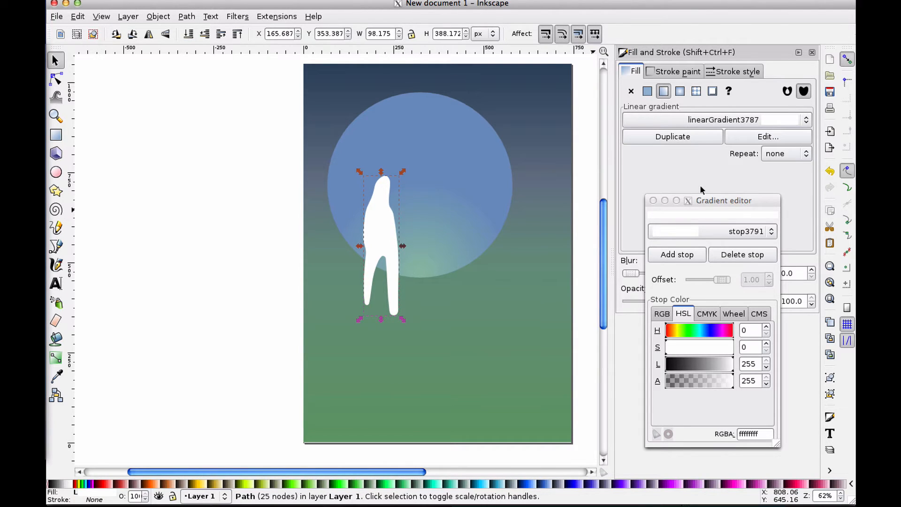
Set the gradient's start stop colour to hue 157, saturation 100 and lightness 205
click(735, 136)
click(711, 231)
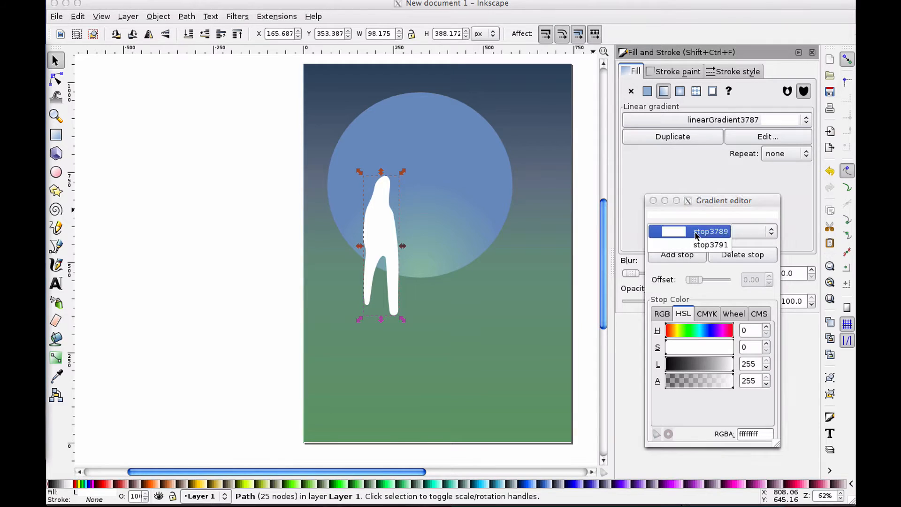
click(704, 227)
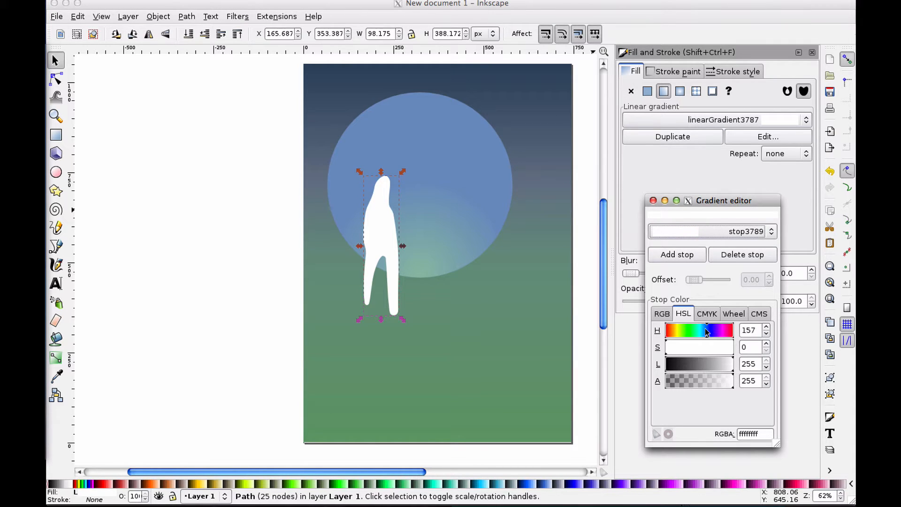
drag(695, 345, 702, 352)
click(719, 365)
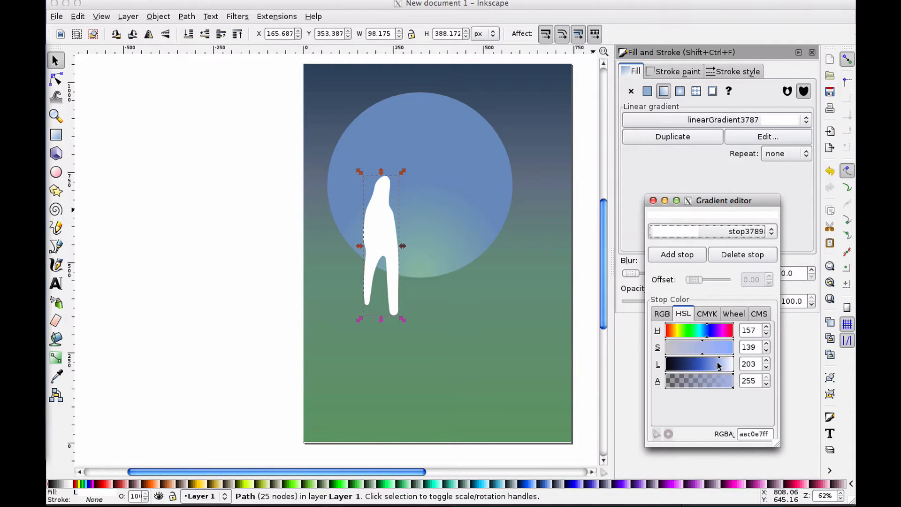
click(684, 350)
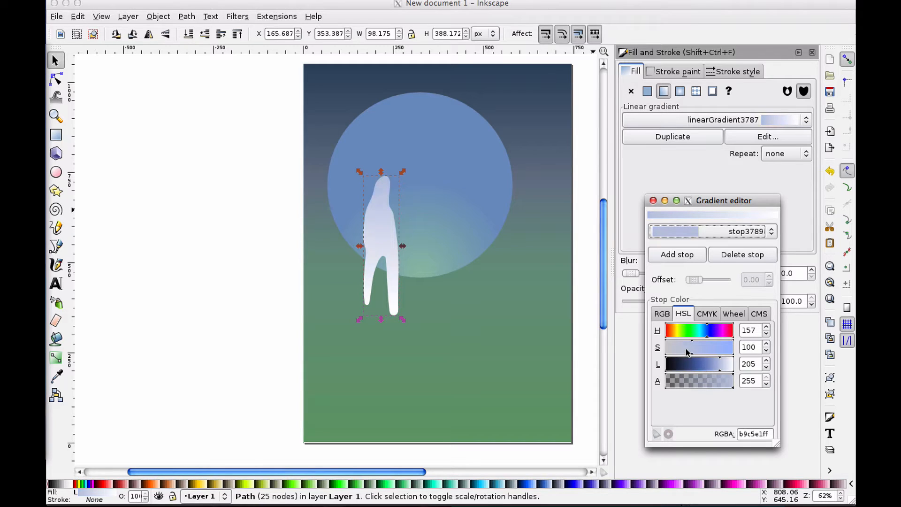
Set the gradient's end stop colour to hue 94, saturation 68 and lightness 187
click(711, 231)
click(704, 243)
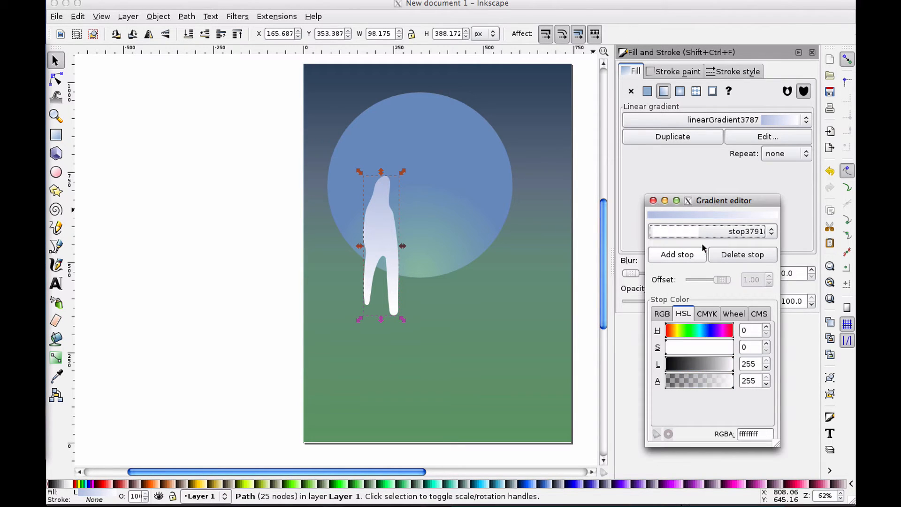
drag(723, 365, 714, 365)
click(690, 334)
click(683, 349)
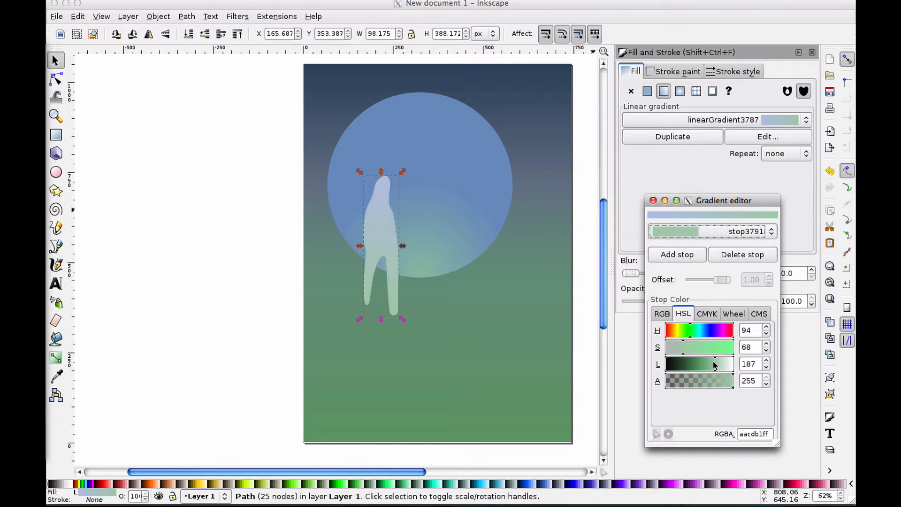
click(402, 174)
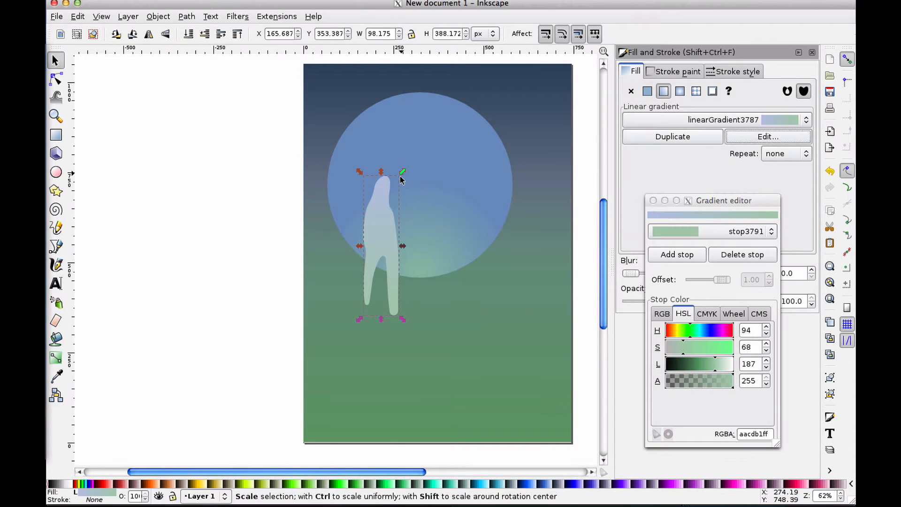
click(275, 214)
click(384, 222)
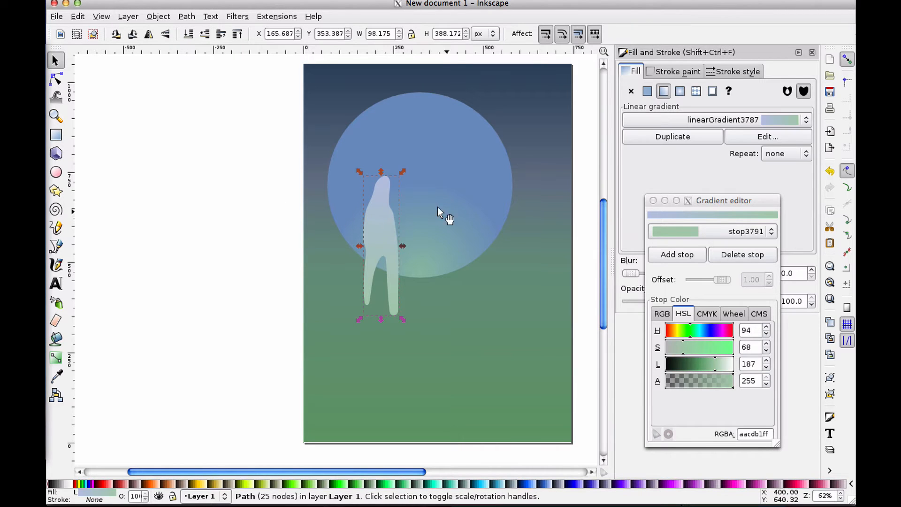
click(196, 269)
Scale the figure down to about 18 by 69 px beside the bottom of the circle, then deselect it
click(378, 203)
drag(402, 171, 369, 274)
click(276, 305)
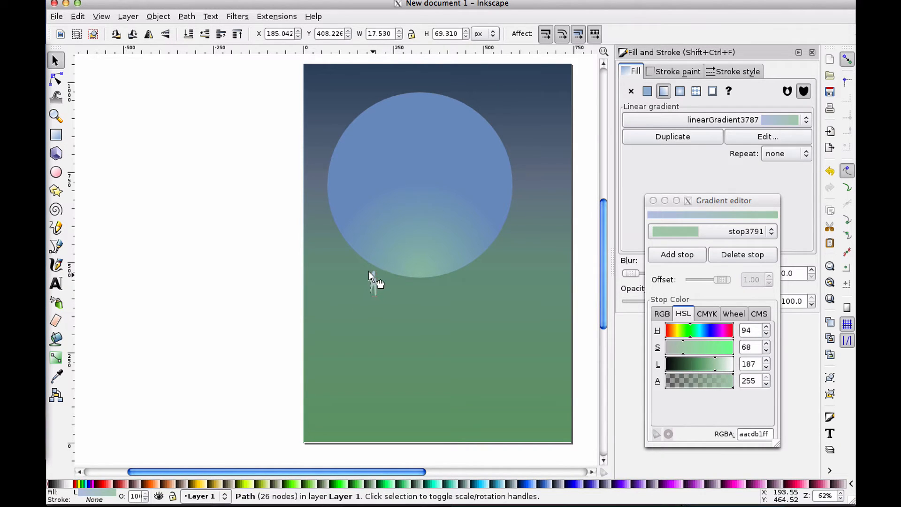
click(211, 364)
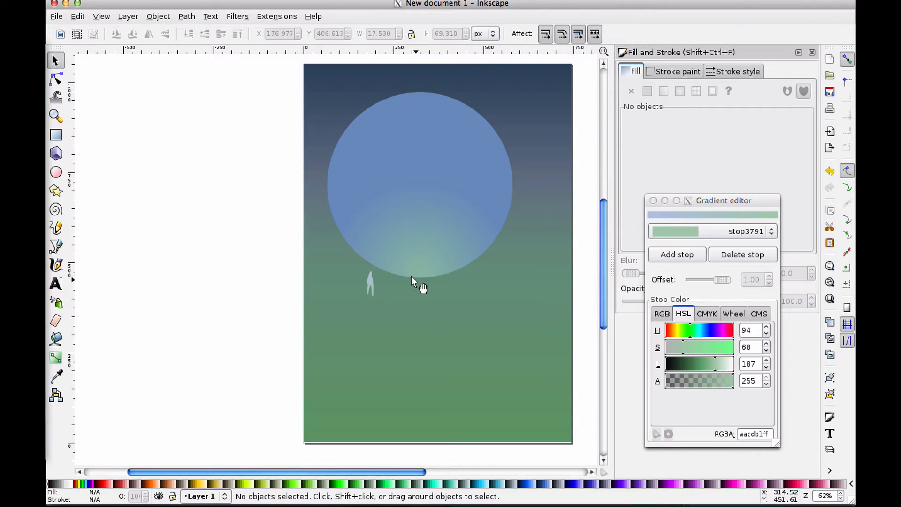
Duplicate the small figure and scale the copy up to about 111 by 411 px over the moon circle
click(368, 282)
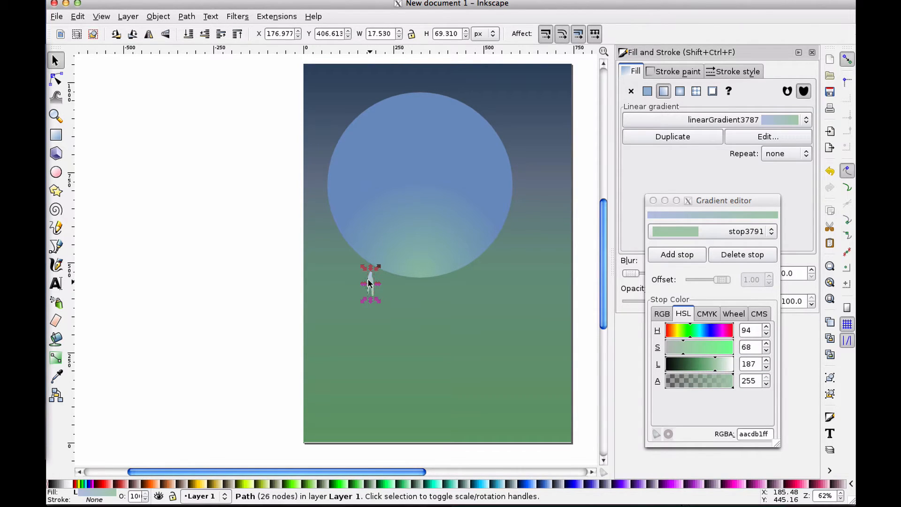
drag(388, 277, 394, 280)
drag(396, 271, 463, 137)
Reshape the large figure's head and left side by pushing with the Tweak tool at widths 16 and 9
click(55, 97)
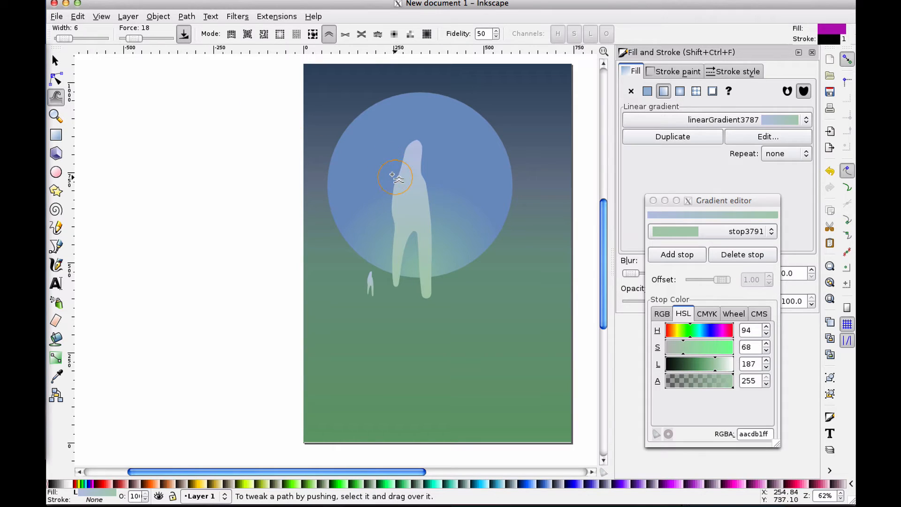
drag(412, 132, 398, 147)
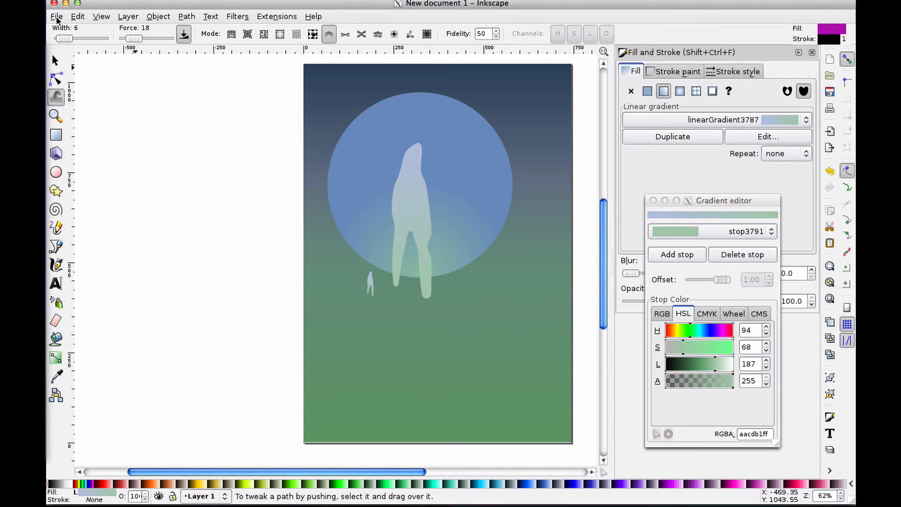
drag(65, 39, 69, 37)
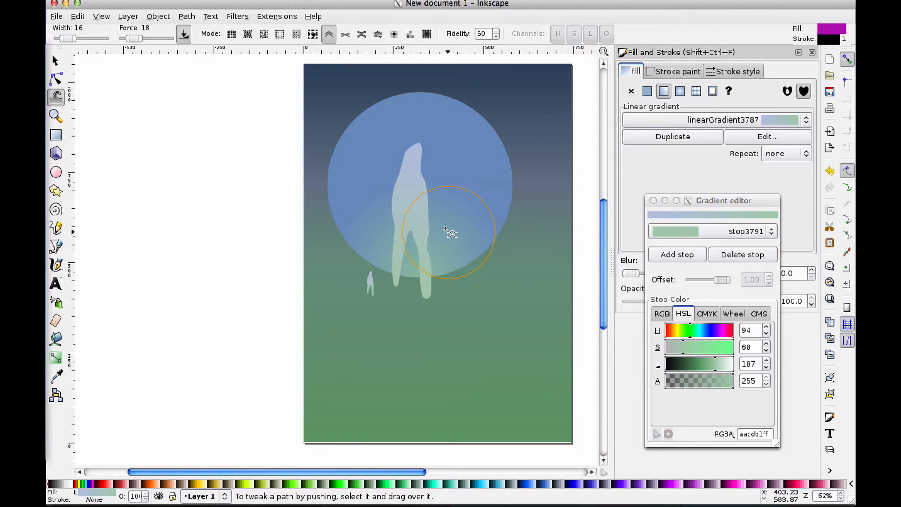
mouse_move(415, 245)
mouse_down()
mouse_move(412, 214)
mouse_move(416, 254)
mouse_move(402, 268)
mouse_move(399, 248)
mouse_move(394, 287)
mouse_up()
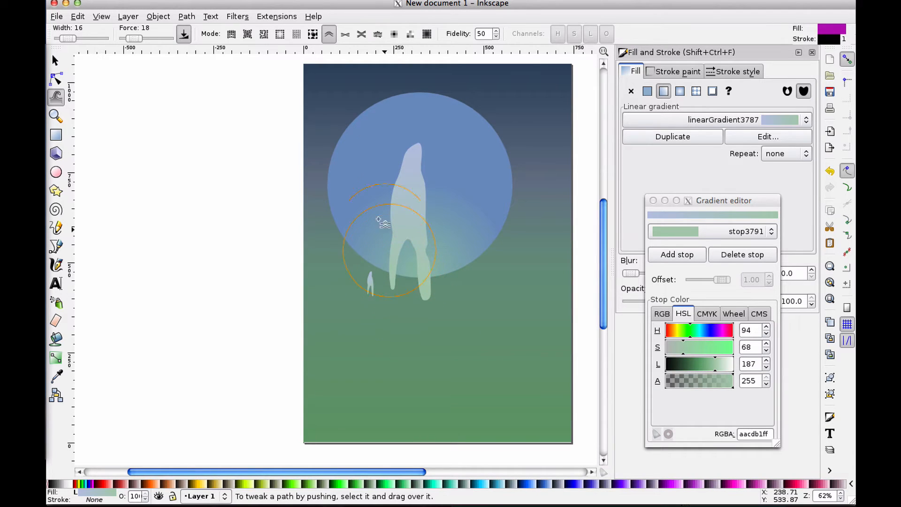
drag(68, 38, 64, 39)
Push the large figure's right leg with the Tweak tool, then undo both pushes
mouse_move(404, 151)
mouse_down()
mouse_move(429, 138)
mouse_move(424, 147)
mouse_move(418, 131)
mouse_move(430, 155)
mouse_move(408, 154)
mouse_move(397, 167)
mouse_move(402, 198)
mouse_move(411, 182)
mouse_move(402, 251)
mouse_move(416, 231)
mouse_move(442, 271)
mouse_move(424, 254)
mouse_move(420, 301)
mouse_move(405, 272)
mouse_move(428, 283)
mouse_up()
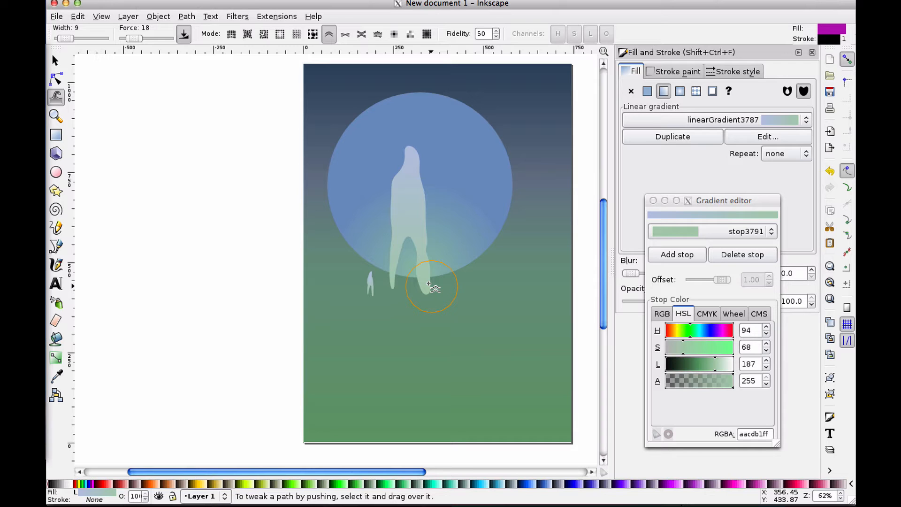
mouse_move(428, 283)
mouse_down()
mouse_move(404, 267)
mouse_move(439, 276)
mouse_move(438, 272)
mouse_up()
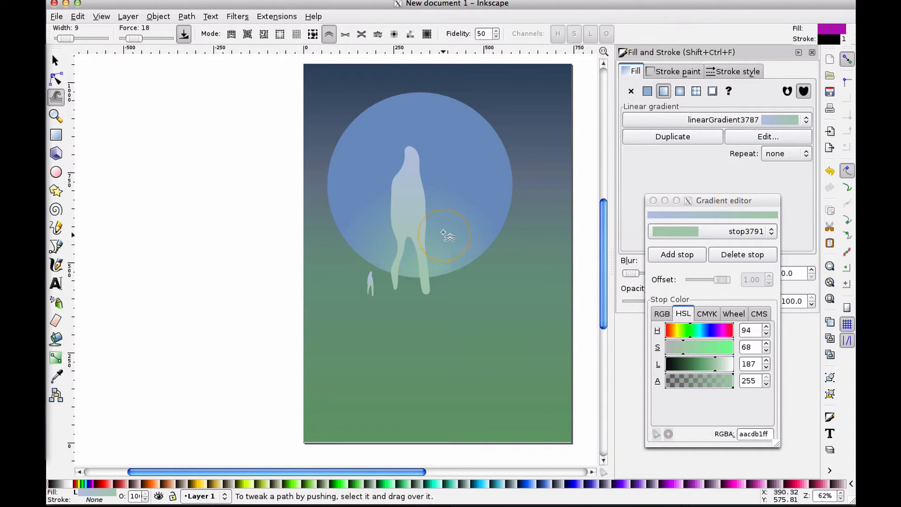
key(ctrl+z)
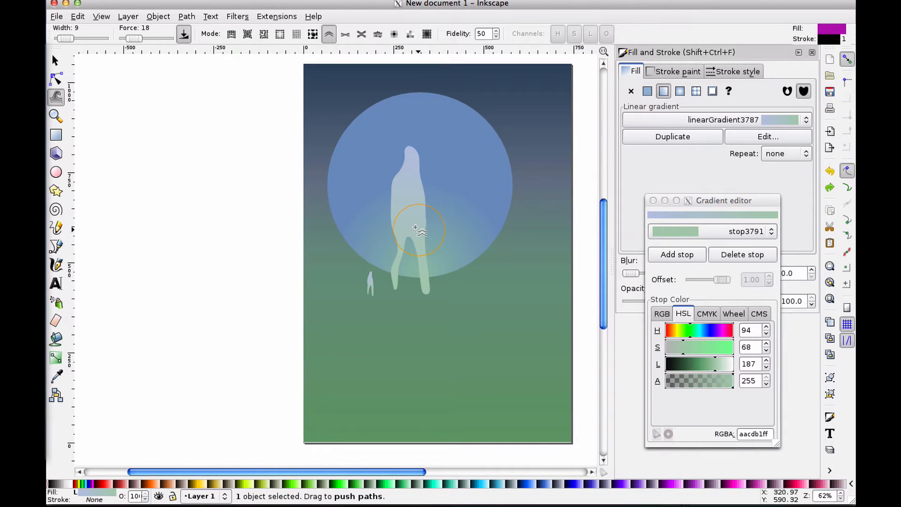
key(ctrl+z)
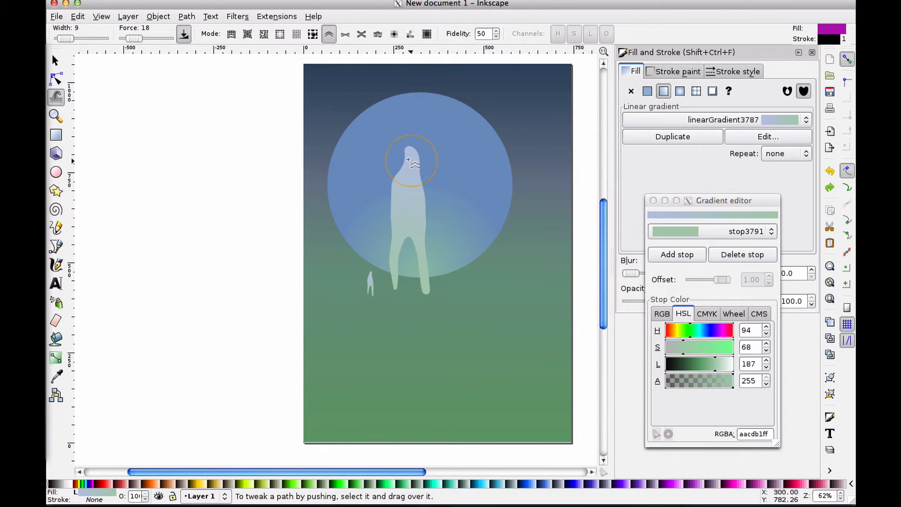
Push the large figure's head and shoulder into shape and lower the tweak force to 7
mouse_move(408, 166)
mouse_down()
mouse_move(423, 154)
mouse_move(413, 172)
mouse_move(385, 171)
mouse_move(389, 185)
mouse_move(406, 178)
mouse_move(397, 261)
mouse_move(396, 215)
mouse_move(436, 216)
mouse_move(419, 203)
mouse_up()
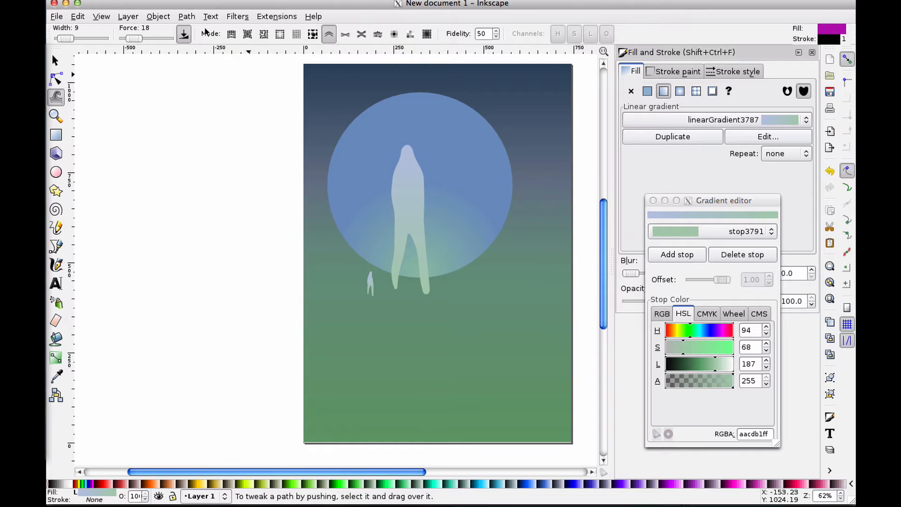
drag(134, 38, 128, 39)
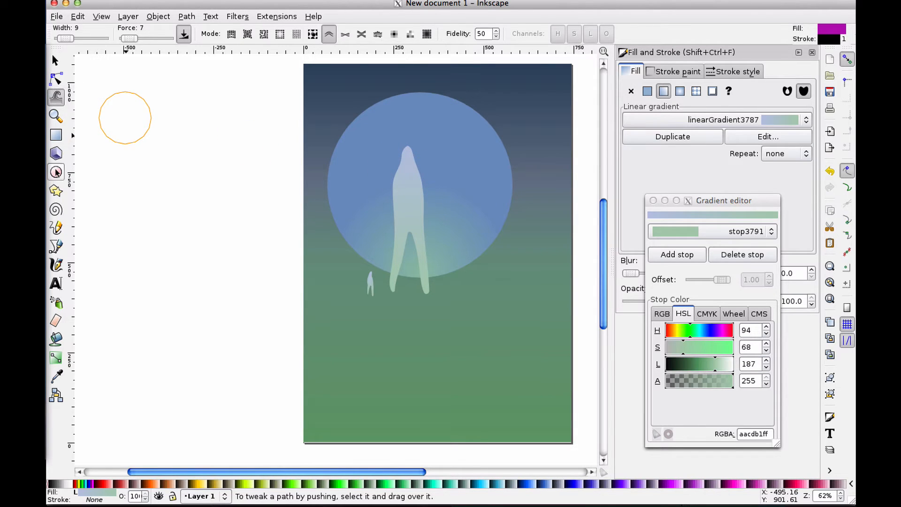
Draw a freehand arm shape about 56 by 186 px with the Pencil tool beside the large figure
click(56, 227)
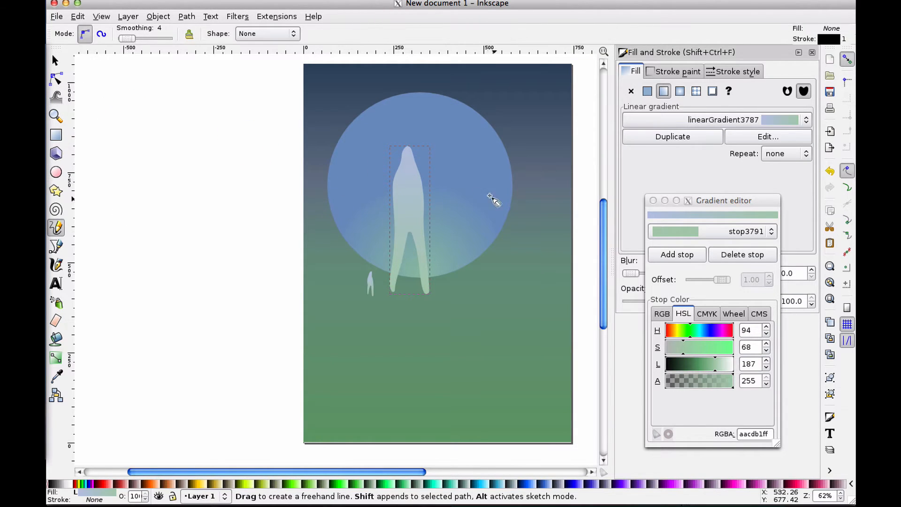
mouse_move(486, 165)
mouse_down()
mouse_move(496, 217)
mouse_move(487, 228)
mouse_move(484, 162)
mouse_up()
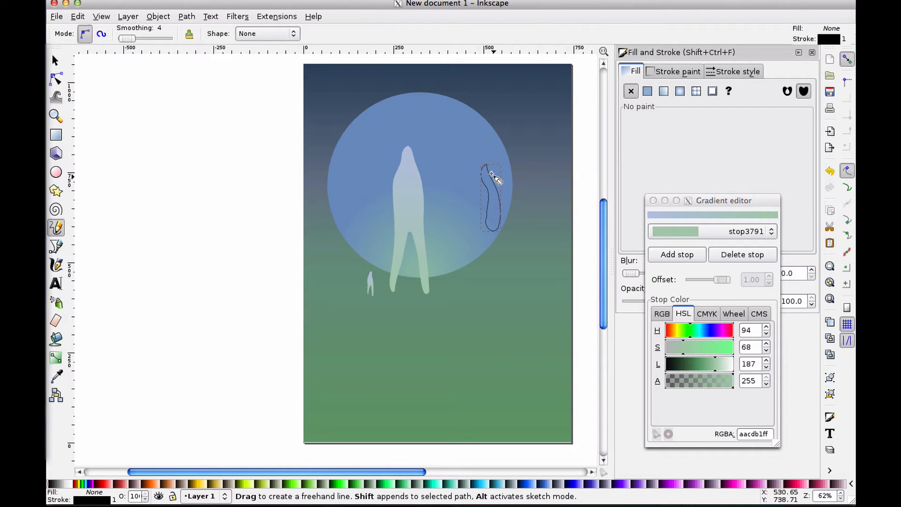
click(54, 60)
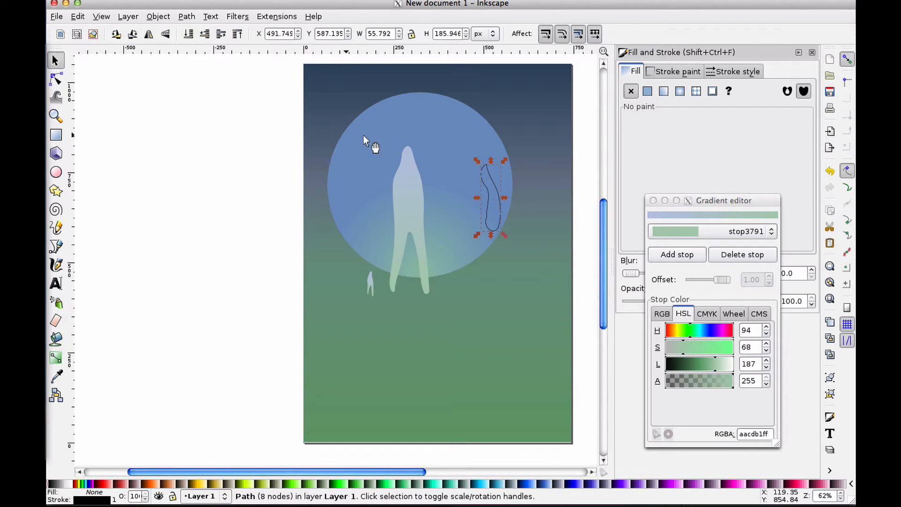
Remove the arm shape's stroke and give it a flat white fill at lightness 255, closing the gradient editor
click(657, 71)
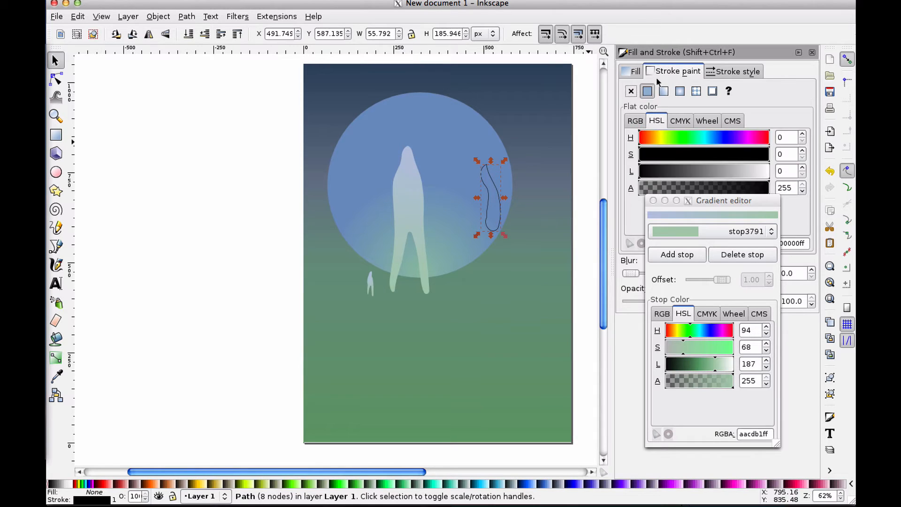
click(630, 91)
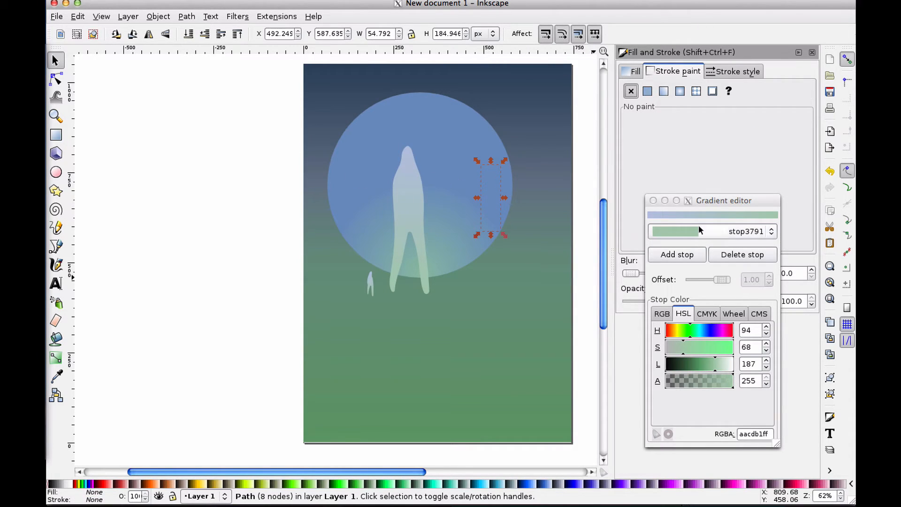
click(633, 71)
click(647, 91)
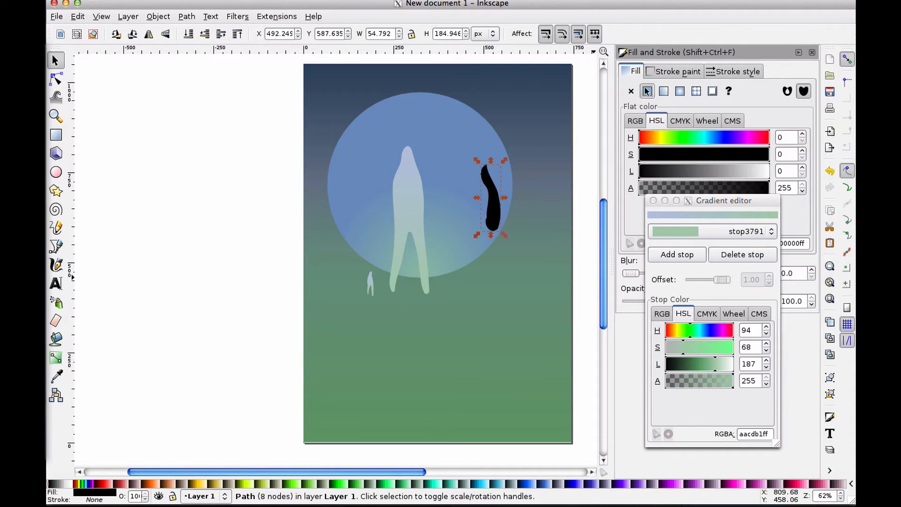
click(717, 202)
drag(717, 202, 717, 227)
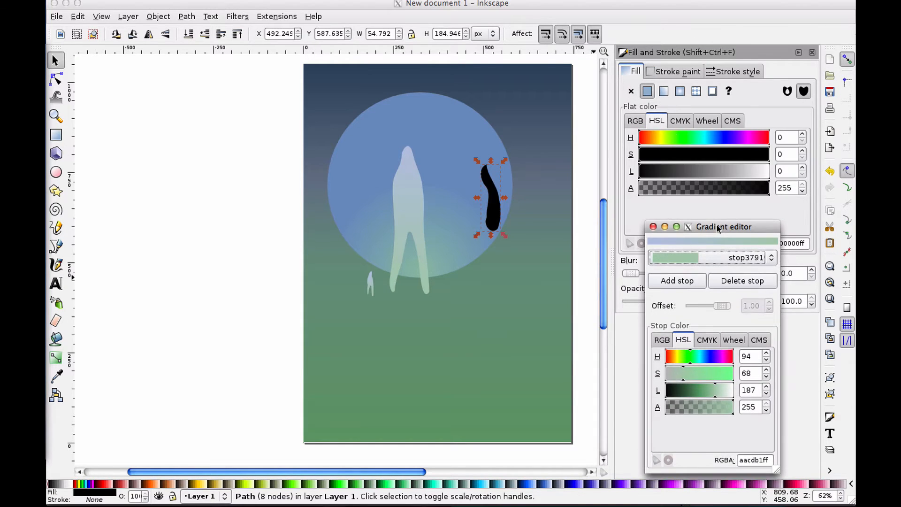
click(652, 226)
drag(755, 172, 772, 173)
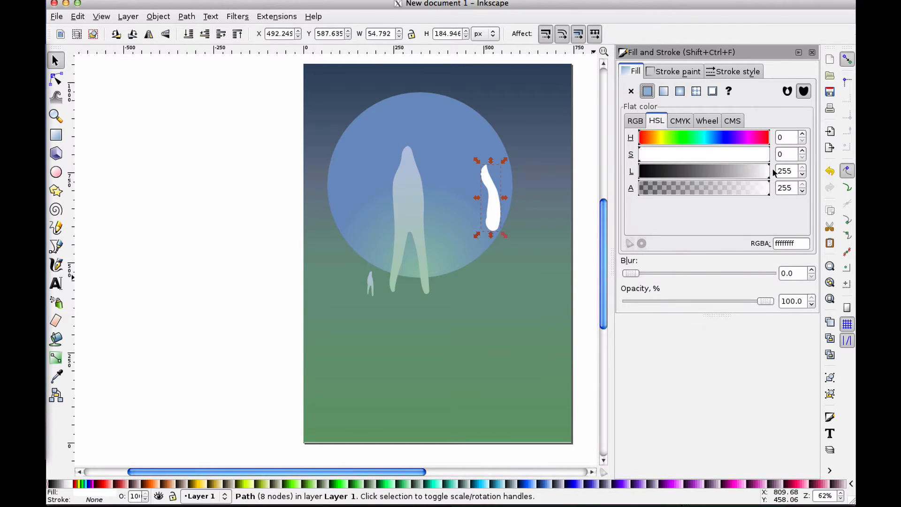
Shift the arm shape left, copy the large figure, and paste its gradient style onto the arm
drag(493, 201, 462, 199)
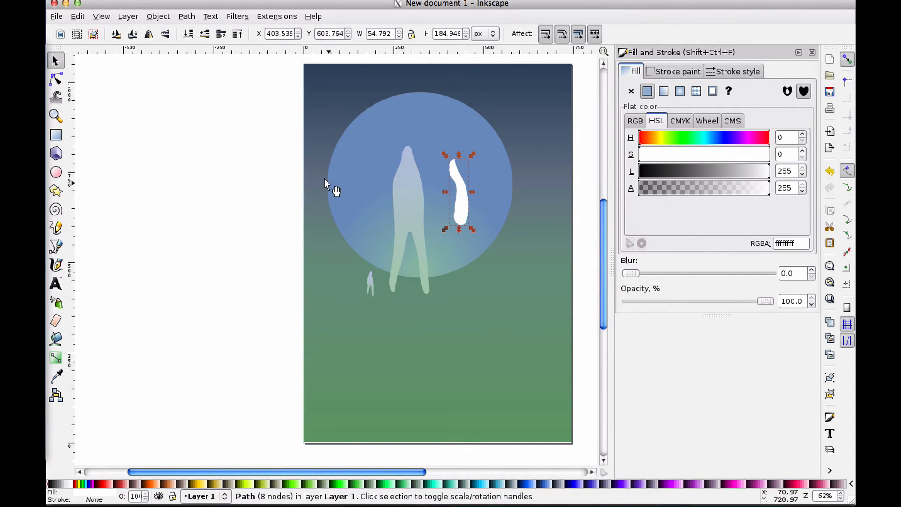
click(413, 204)
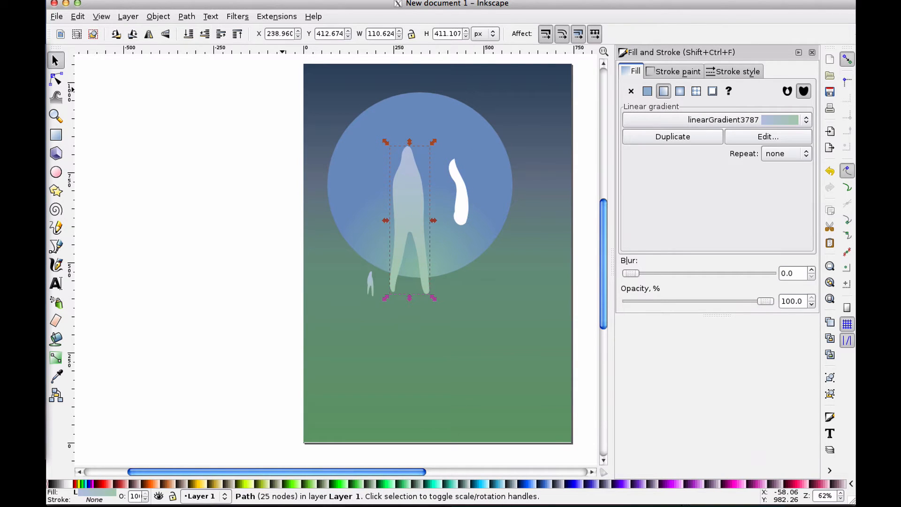
click(82, 15)
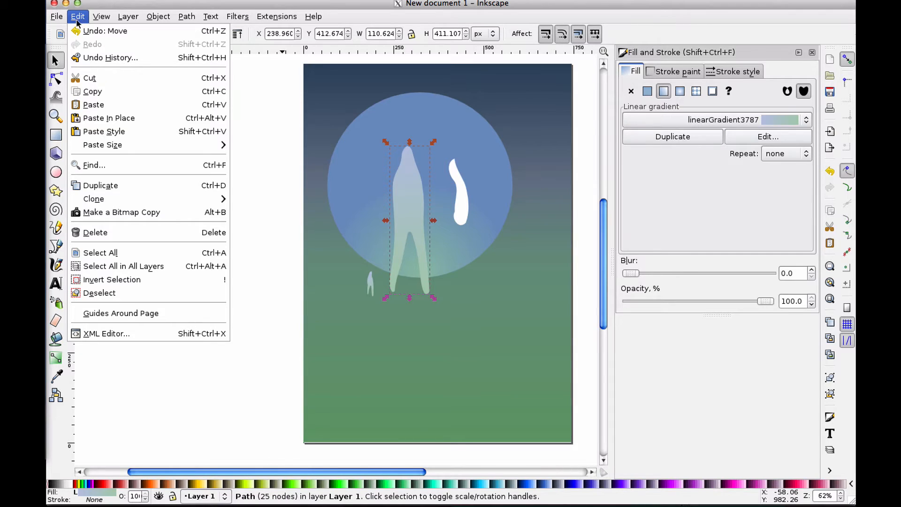
click(102, 92)
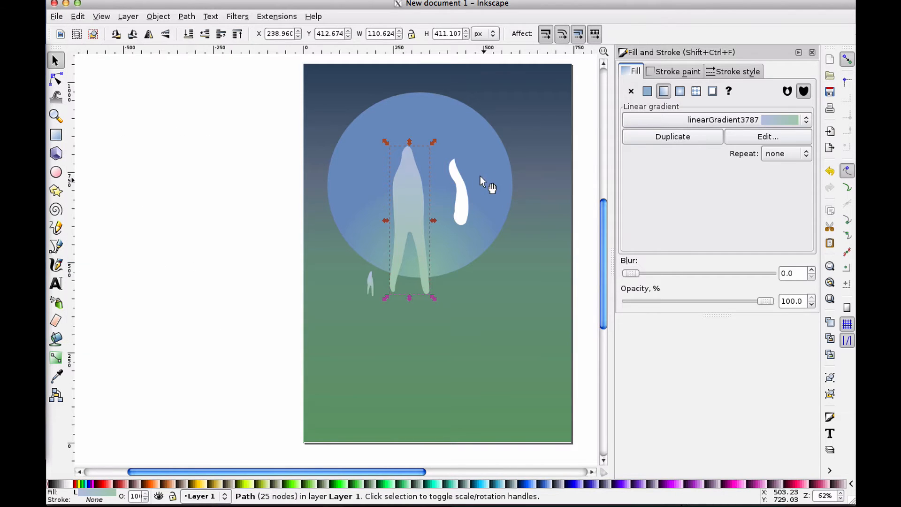
click(458, 197)
click(85, 17)
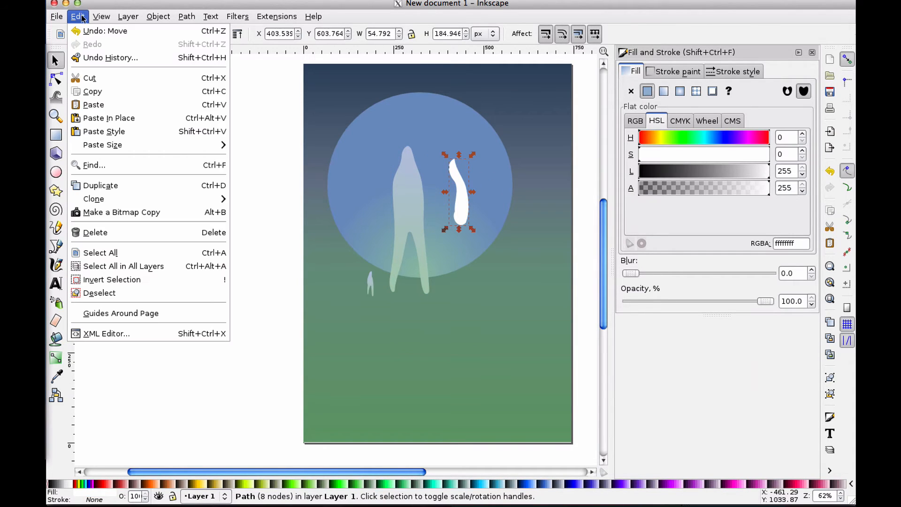
click(113, 133)
Move the arm onto the large figure's shoulder and resize it to about 62 by 147 px
drag(455, 200, 422, 214)
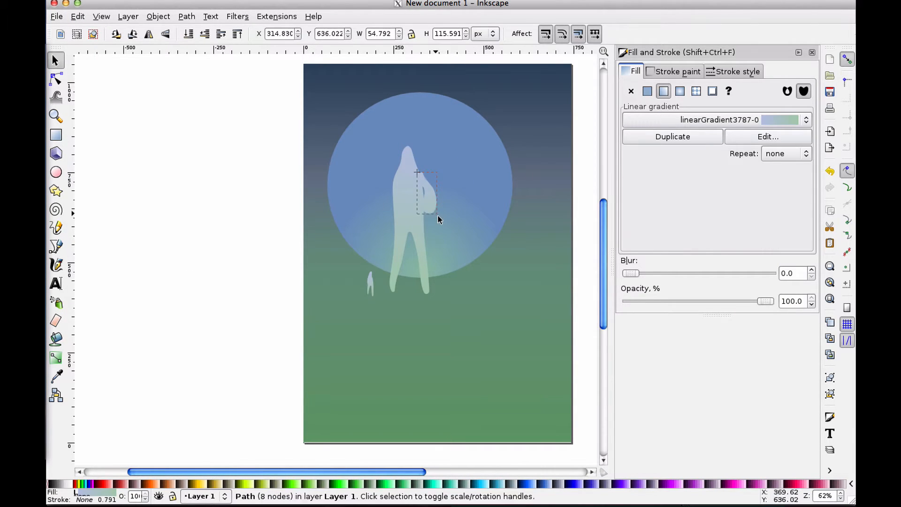
drag(440, 244, 428, 209)
click(432, 204)
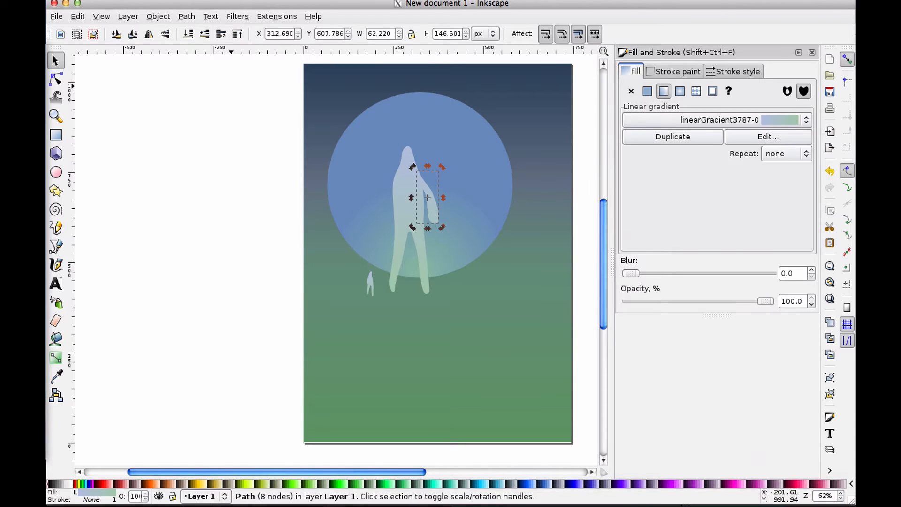
Tweak the arm's upper end, then squeeze the arm to about 48 px wide and deselect it
click(56, 98)
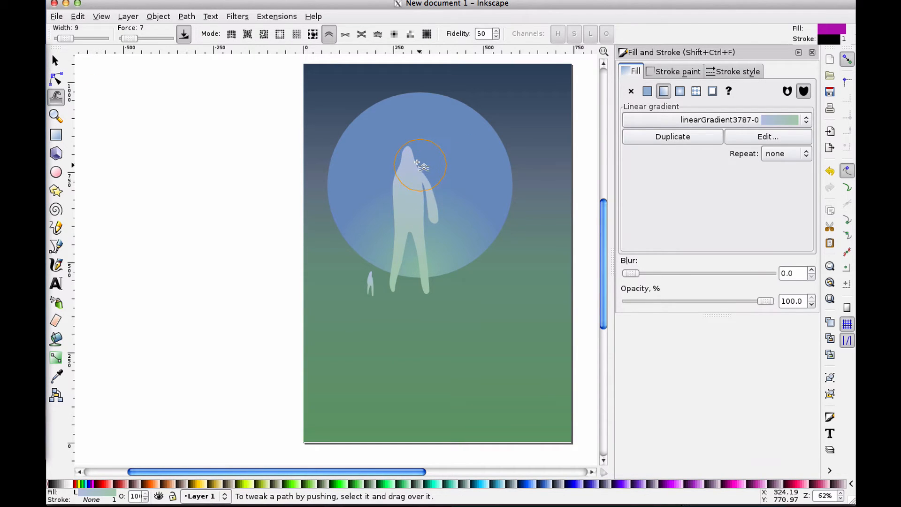
mouse_move(425, 183)
mouse_down()
mouse_move(451, 238)
mouse_move(421, 225)
mouse_move(413, 201)
mouse_move(449, 234)
mouse_move(442, 221)
mouse_move(422, 222)
mouse_move(436, 217)
mouse_move(435, 201)
mouse_move(424, 200)
mouse_move(432, 218)
mouse_move(422, 220)
mouse_move(482, 228)
mouse_move(449, 203)
mouse_move(452, 193)
mouse_move(443, 201)
mouse_move(422, 194)
mouse_move(416, 171)
mouse_up()
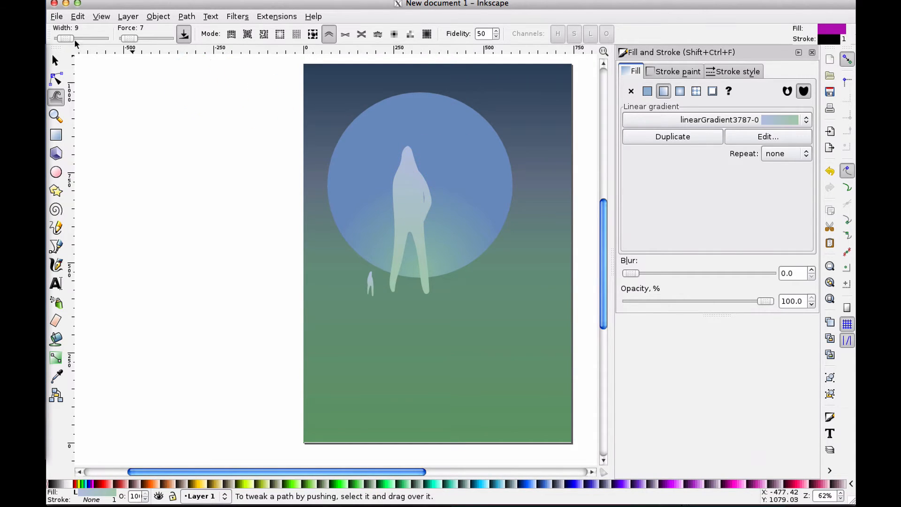
click(55, 60)
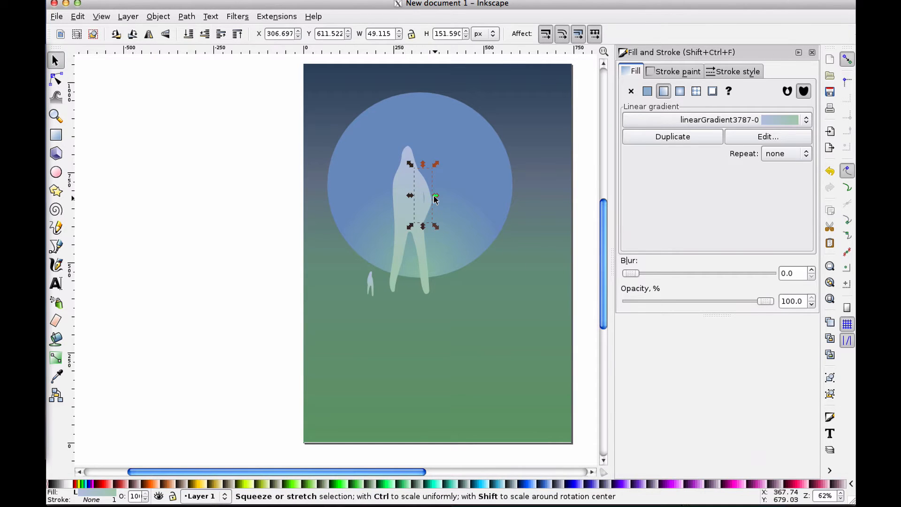
drag(433, 196, 389, 219)
click(250, 255)
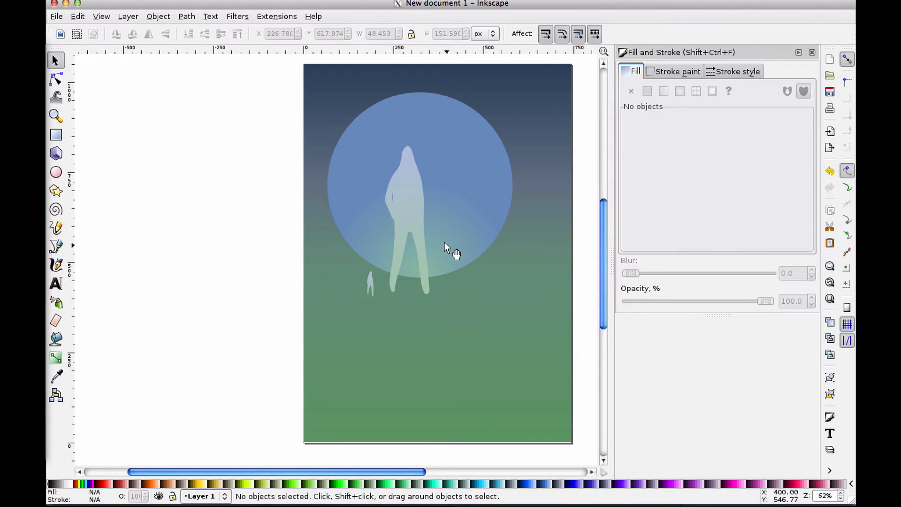
Shorten the arm to about 118 px tall and skew it to about 33 px wide
drag(385, 191, 381, 194)
drag(391, 226, 406, 187)
click(412, 189)
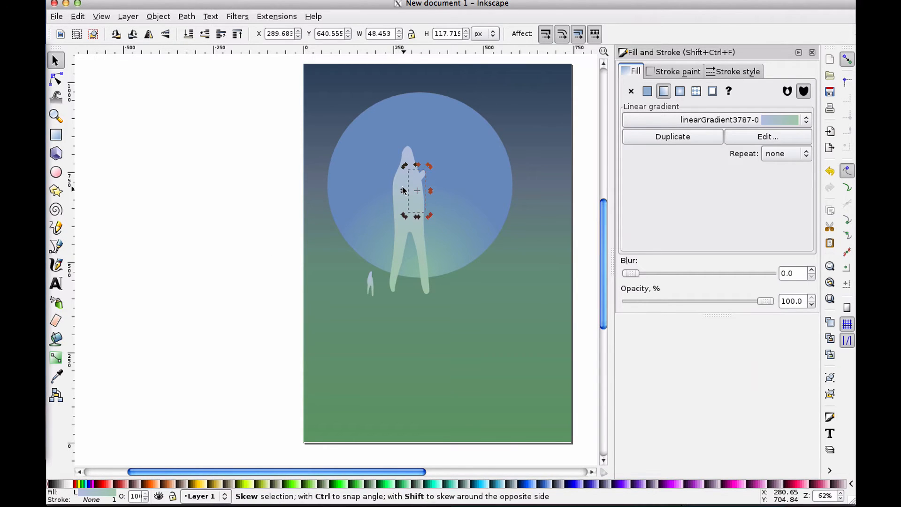
drag(404, 192, 423, 185)
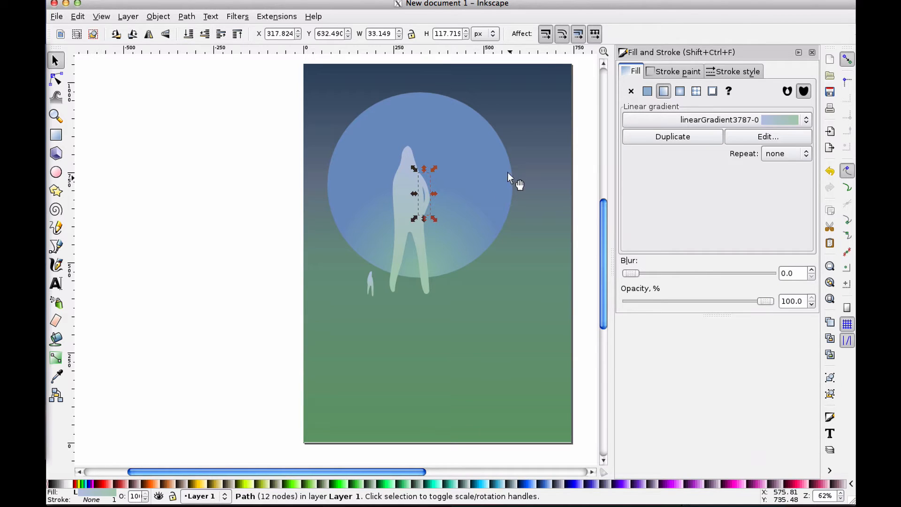
click(271, 196)
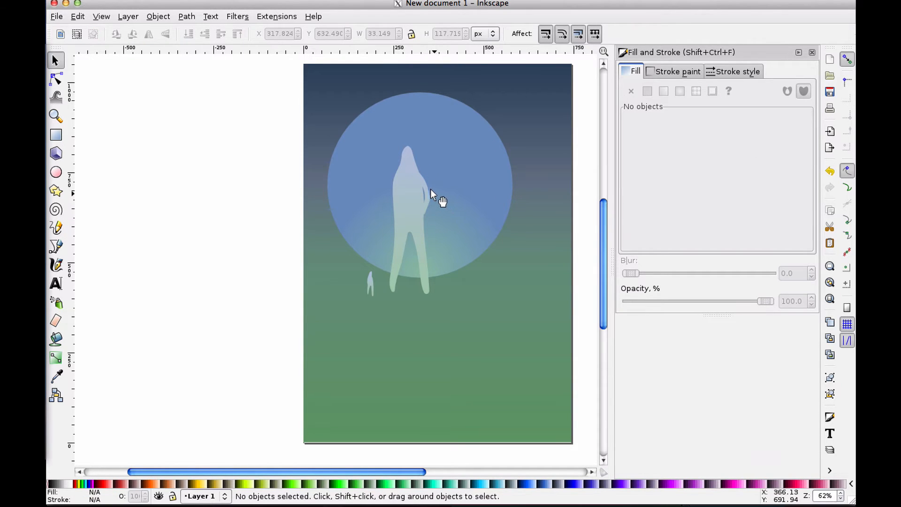
Move the arm to the right so it joins the large figure's shoulder
drag(423, 193, 449, 197)
click(419, 180)
click(418, 184)
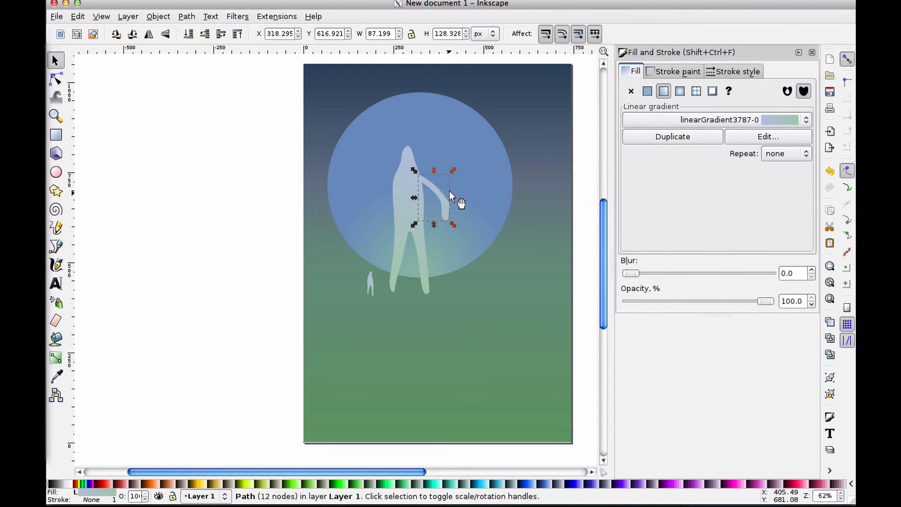
Select both the arm and the large figure and union them into a single path
shift+click(398, 178)
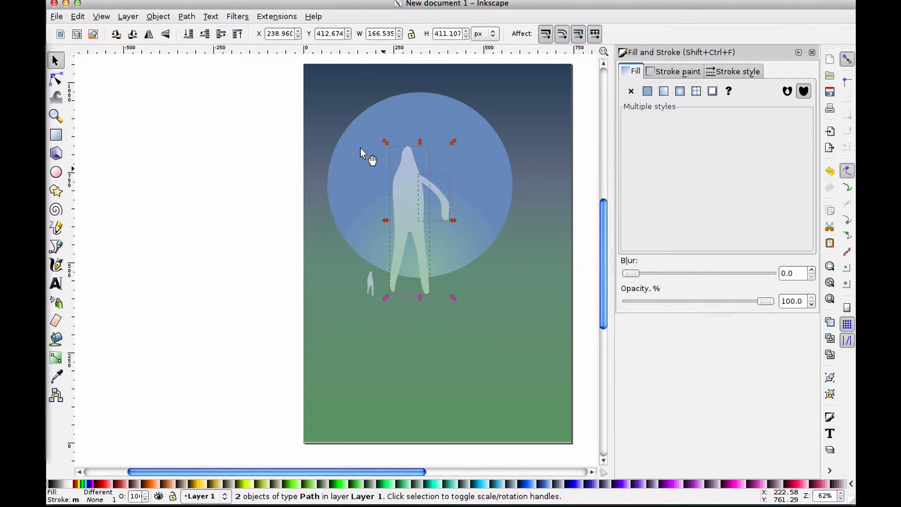
click(185, 17)
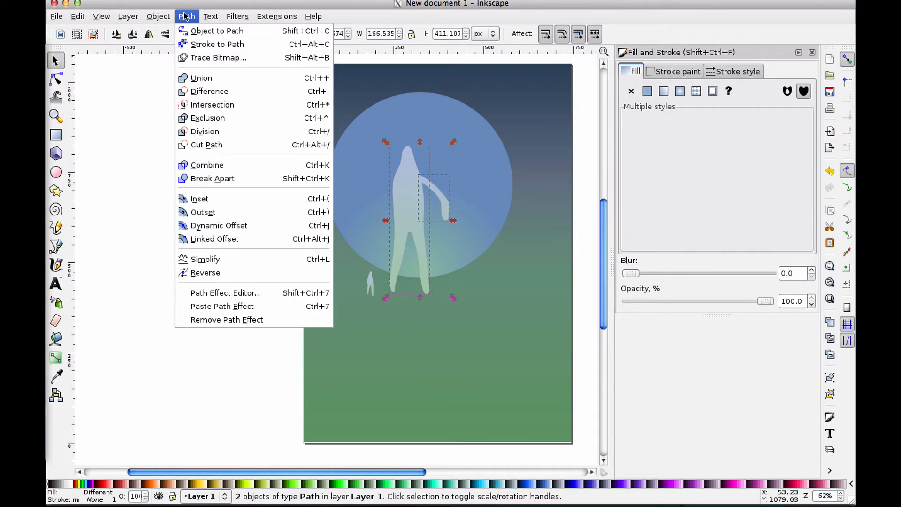
click(205, 79)
Push the merged figure's shoulder area downward with the Tweak tool to smooth the joint
key(w)
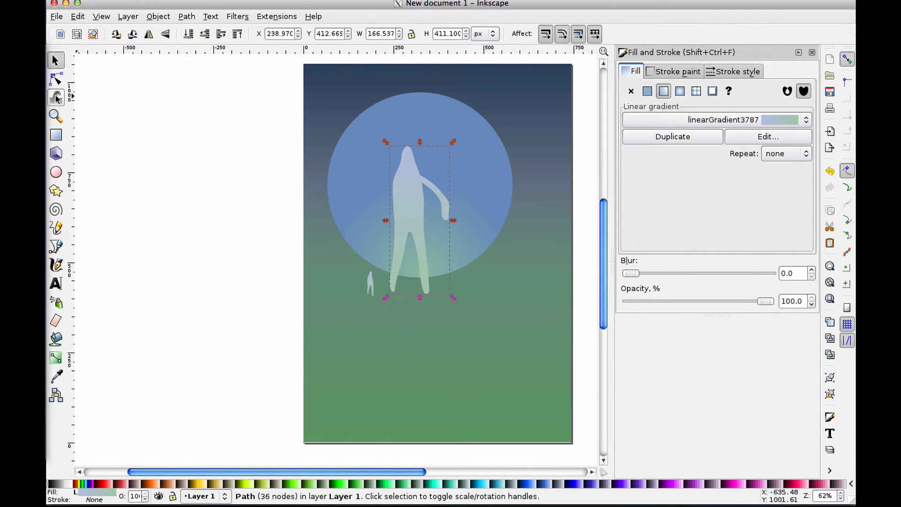
mouse_move(420, 182)
mouse_down()
mouse_move(445, 193)
mouse_move(432, 206)
mouse_move(437, 197)
mouse_move(422, 197)
mouse_move(439, 194)
mouse_move(404, 193)
mouse_move(465, 211)
mouse_move(423, 202)
mouse_up()
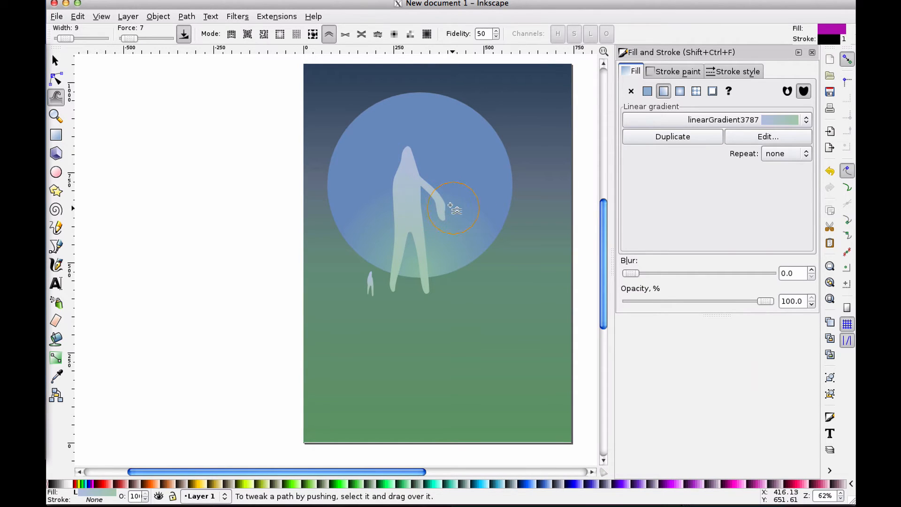
Reshape the arm's lower end by dragging node handles to curve the hand upward
click(55, 78)
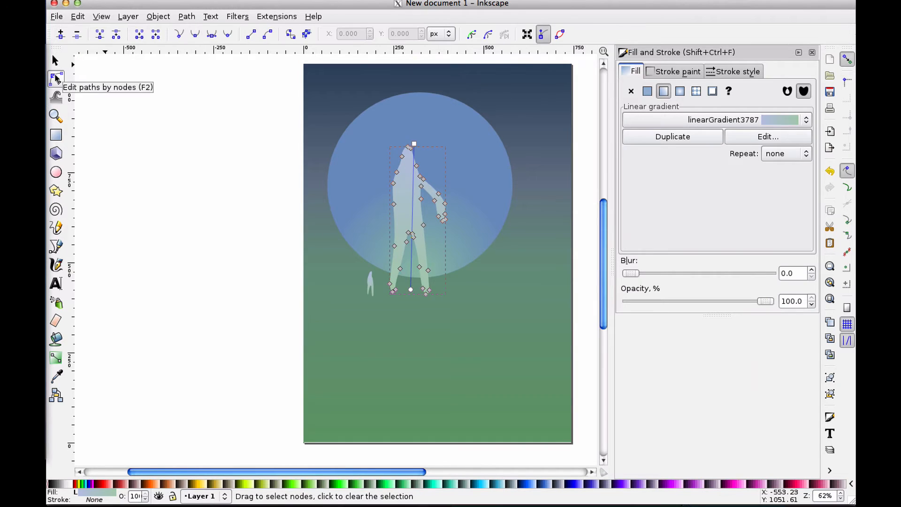
click(431, 201)
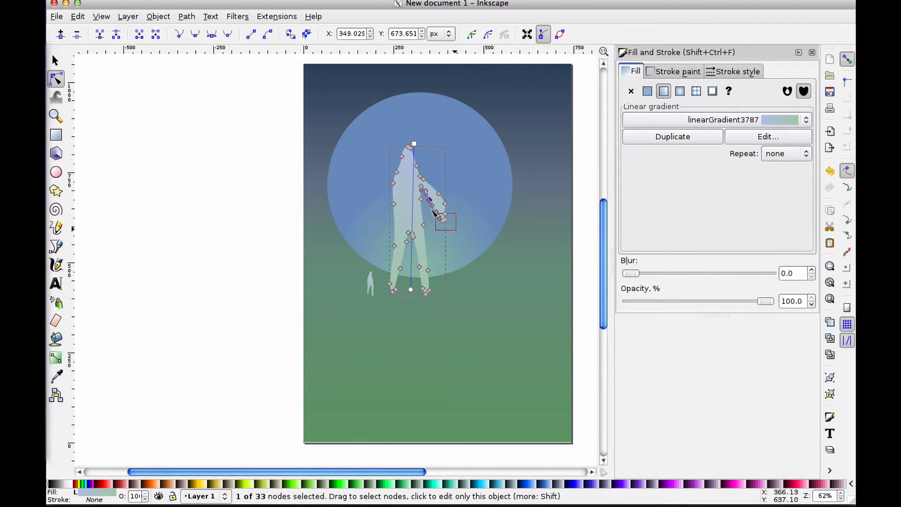
drag(434, 213, 436, 213)
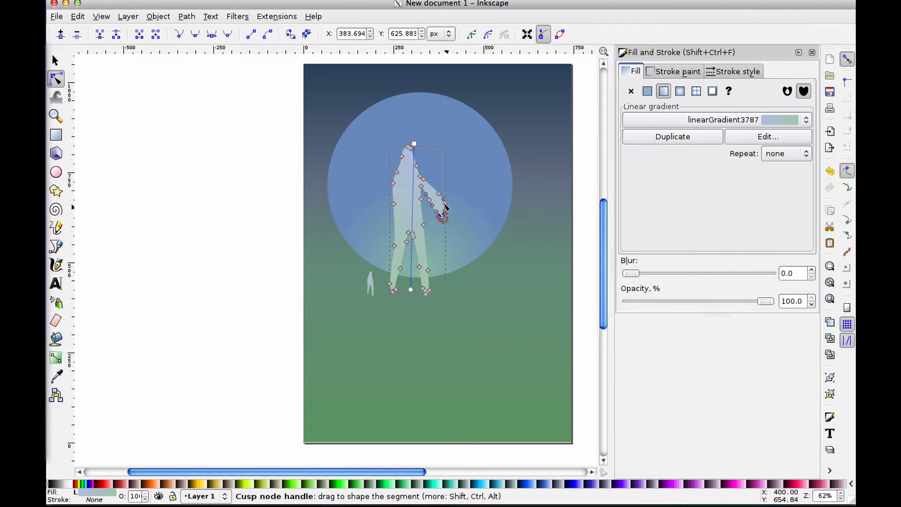
key(plus)
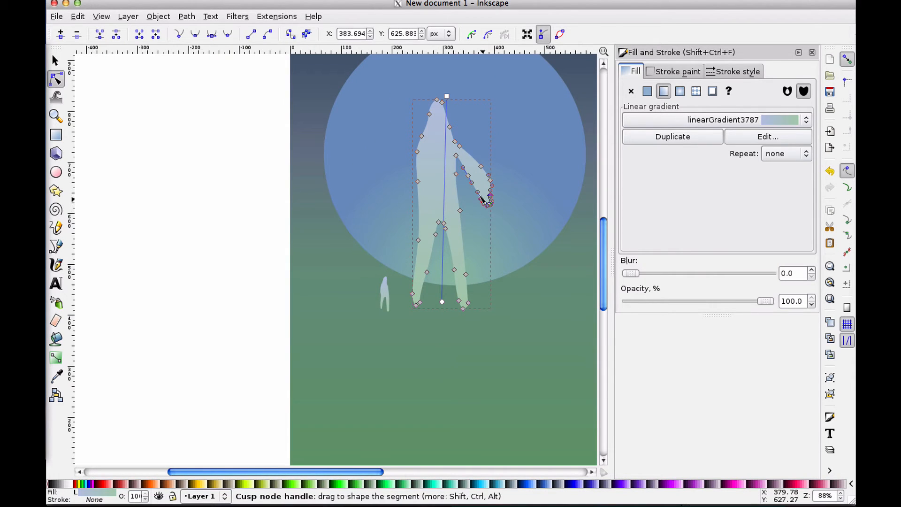
drag(478, 198, 467, 155)
click(56, 98)
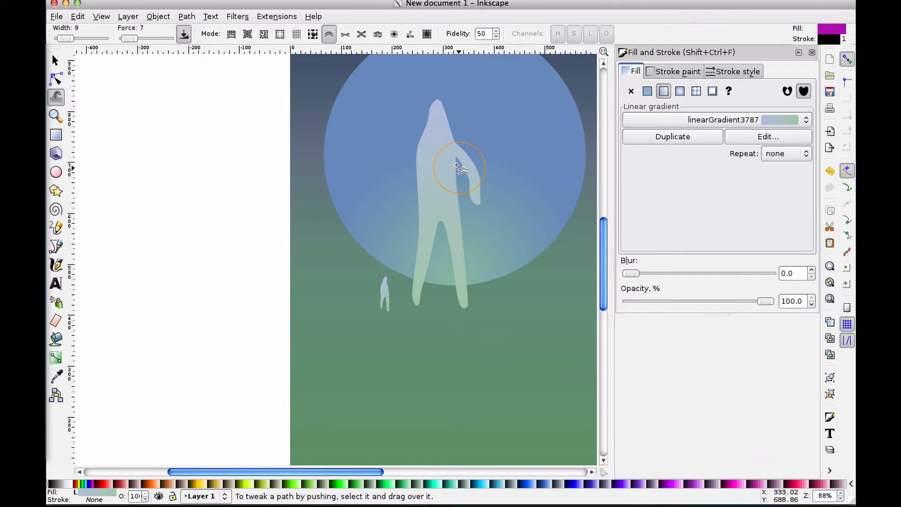
click(55, 60)
click(56, 97)
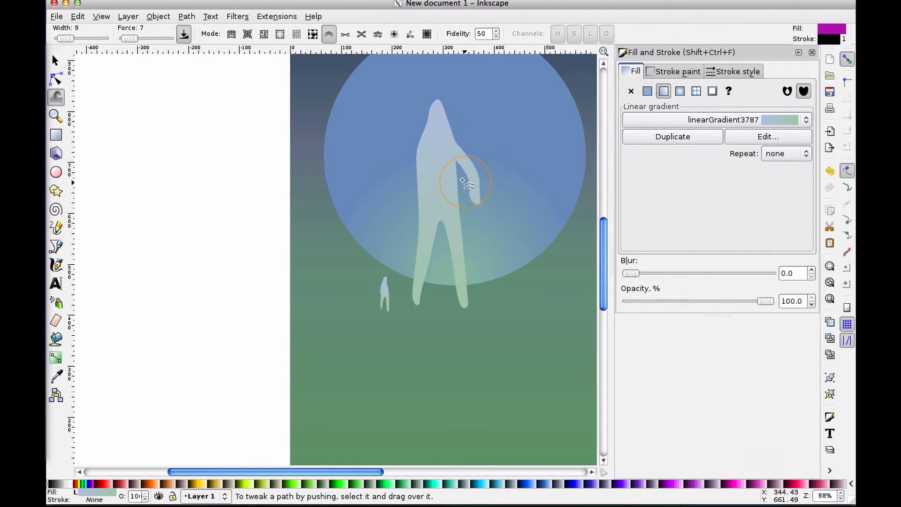
Push the arm's lower end with the Tweak tool so the hand hangs straighter beside the figure
drag(462, 180, 443, 182)
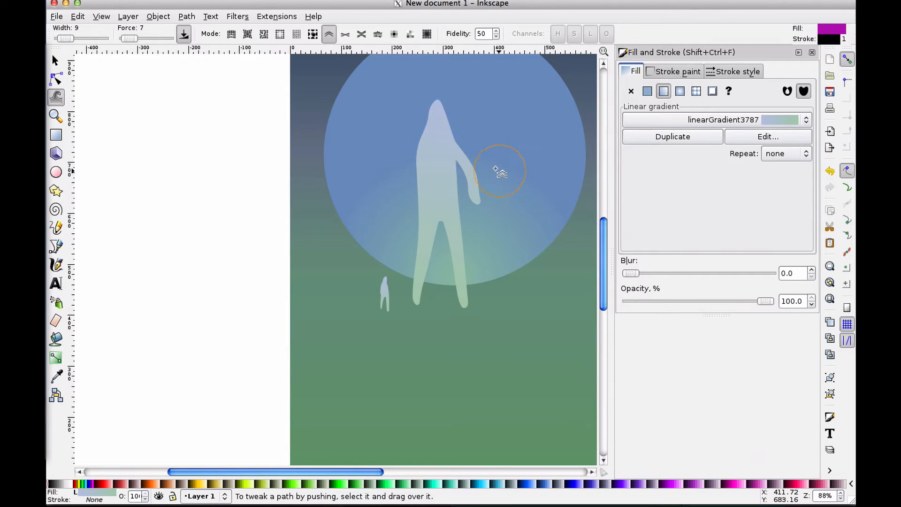
drag(479, 196, 461, 201)
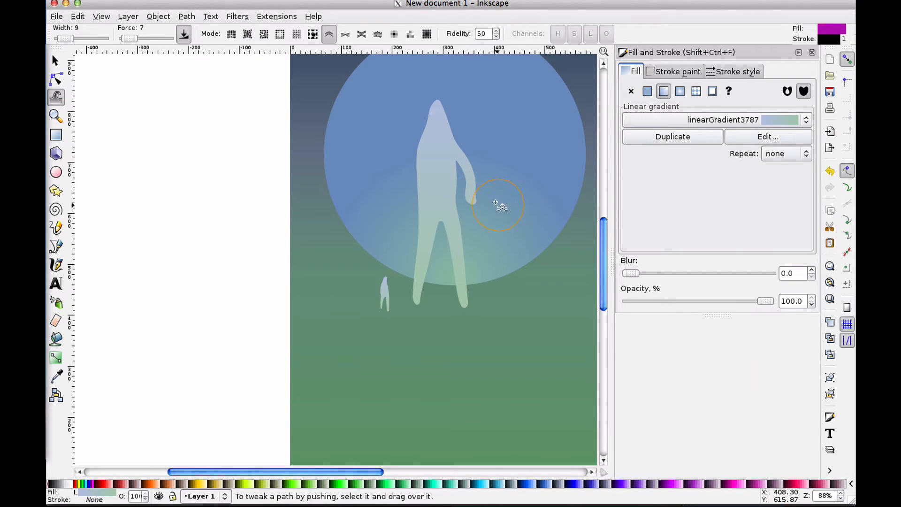
drag(454, 194, 460, 194)
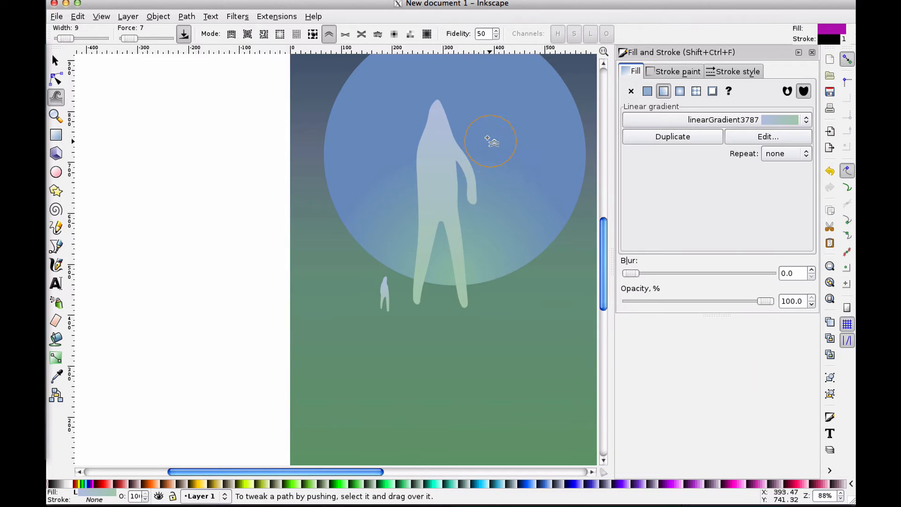
Zoom in on the hand and drag a node handle at the arm's tip to curve the hand inward
click(56, 79)
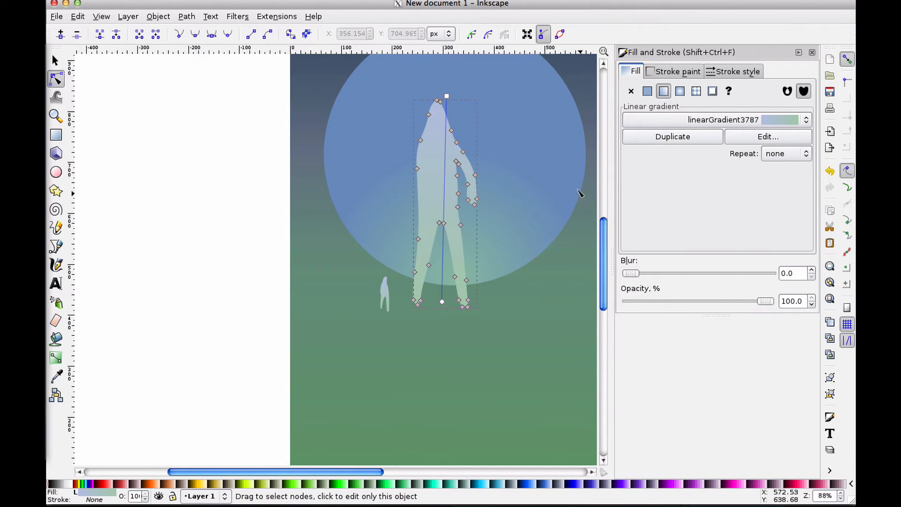
click(472, 204)
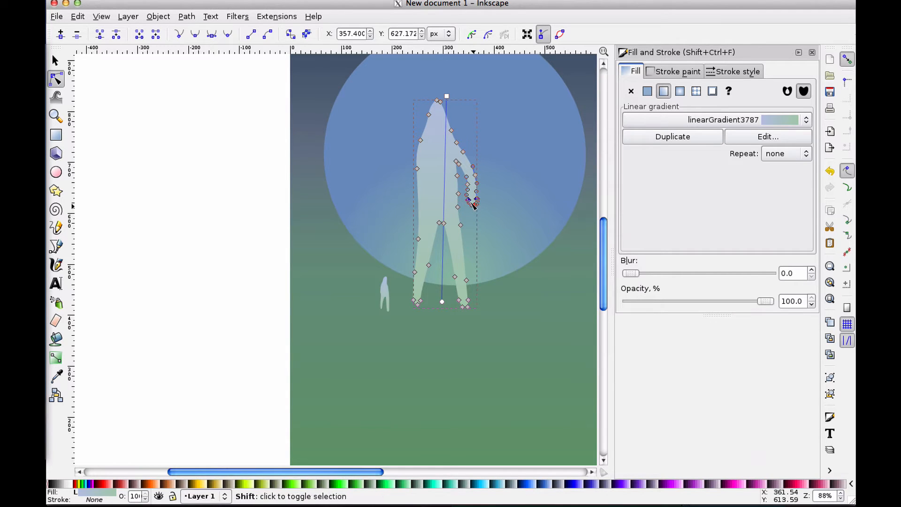
mouse_move(470, 202)
mouse_down()
mouse_move(461, 204)
mouse_move(481, 207)
mouse_up()
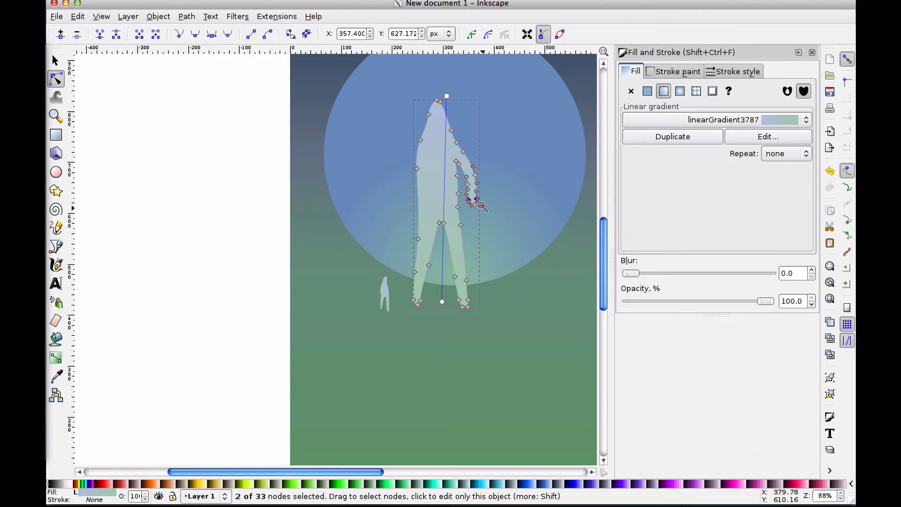
key(z)
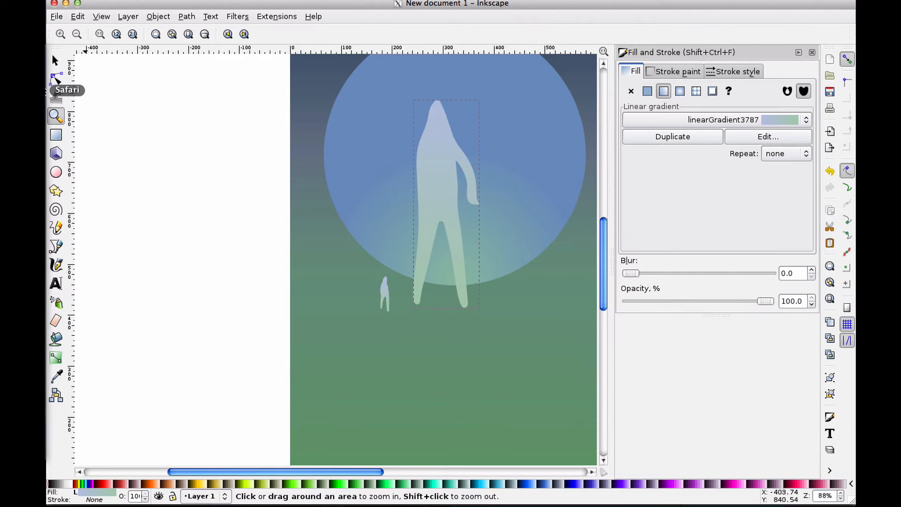
click(56, 78)
key(plus)
key(plus)
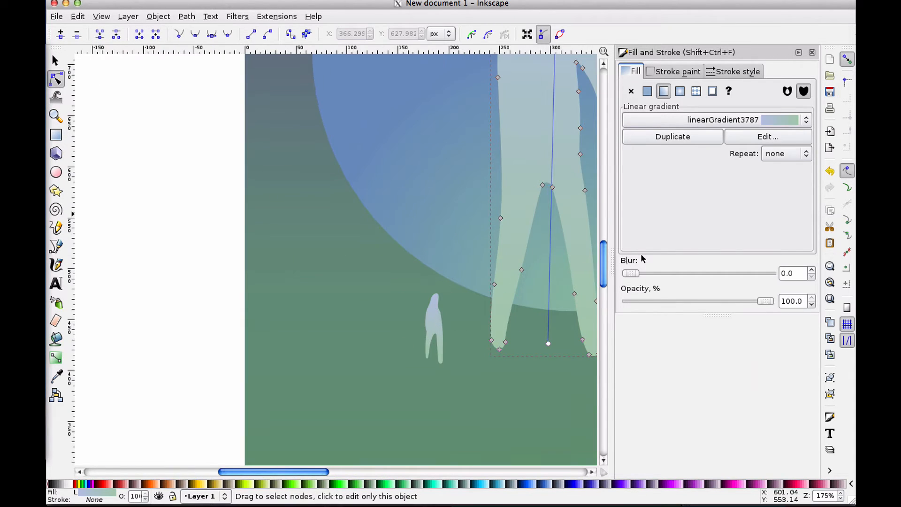
scroll(520, 233, right, 10)
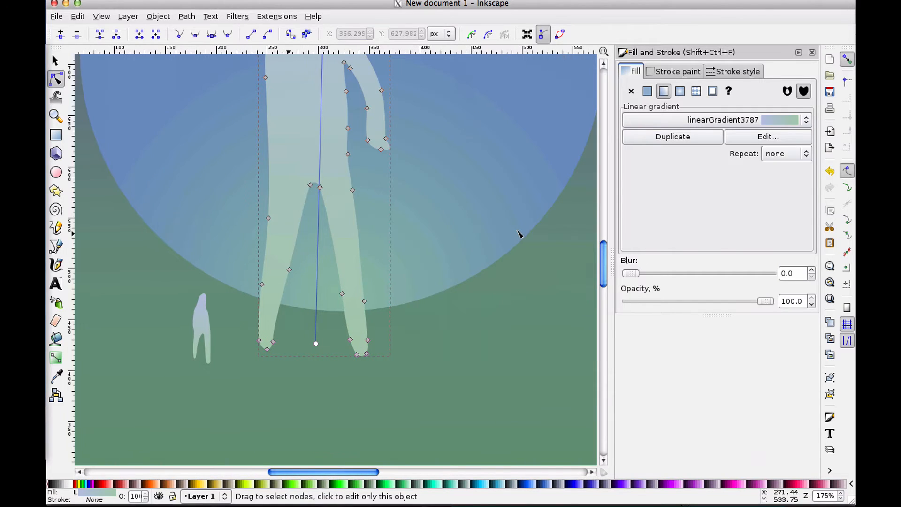
click(381, 149)
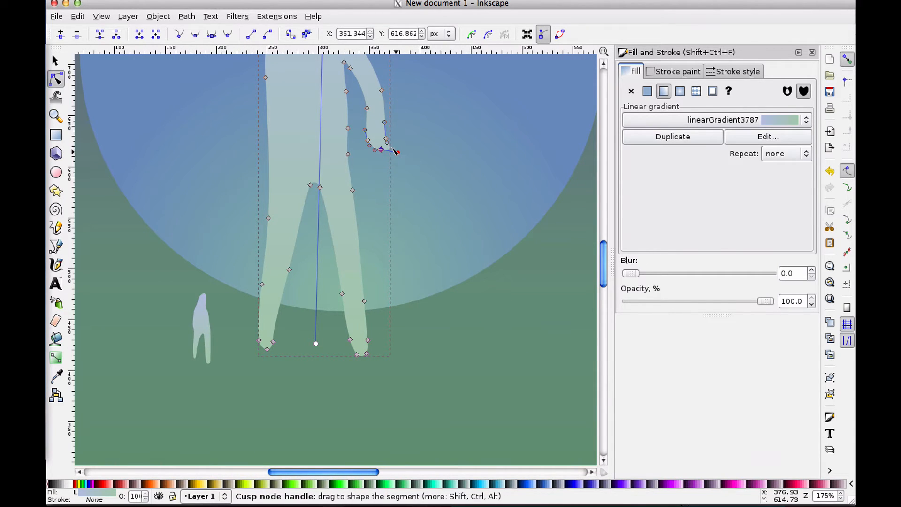
drag(396, 151, 358, 139)
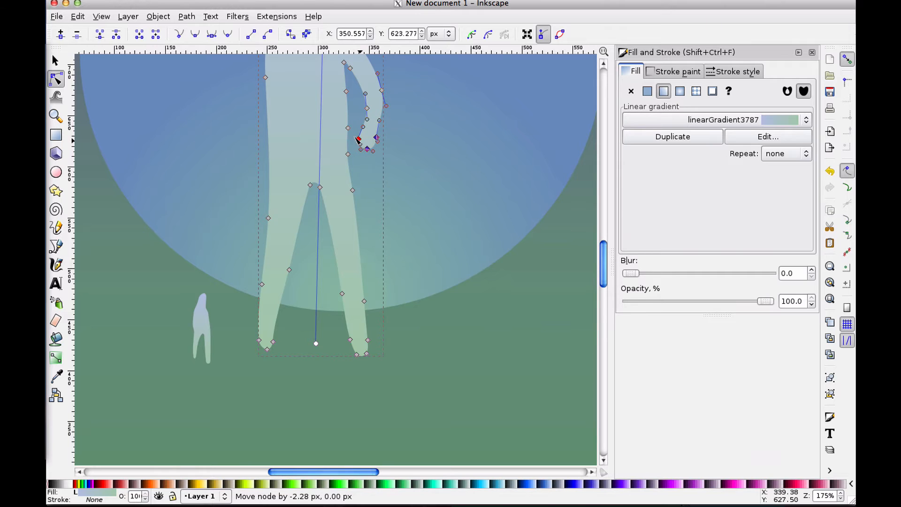
Fit the page in view, select the node at the end of the hand, and delete it
click(55, 60)
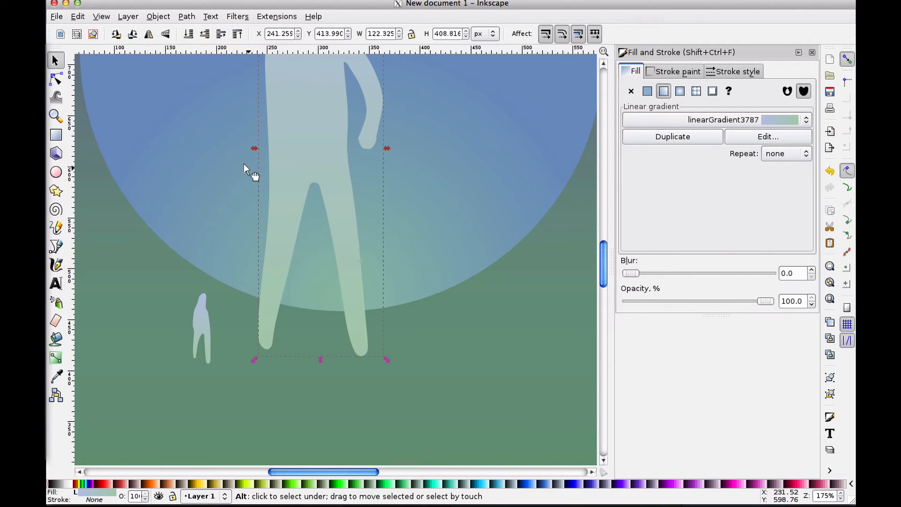
key(5)
key(plus)
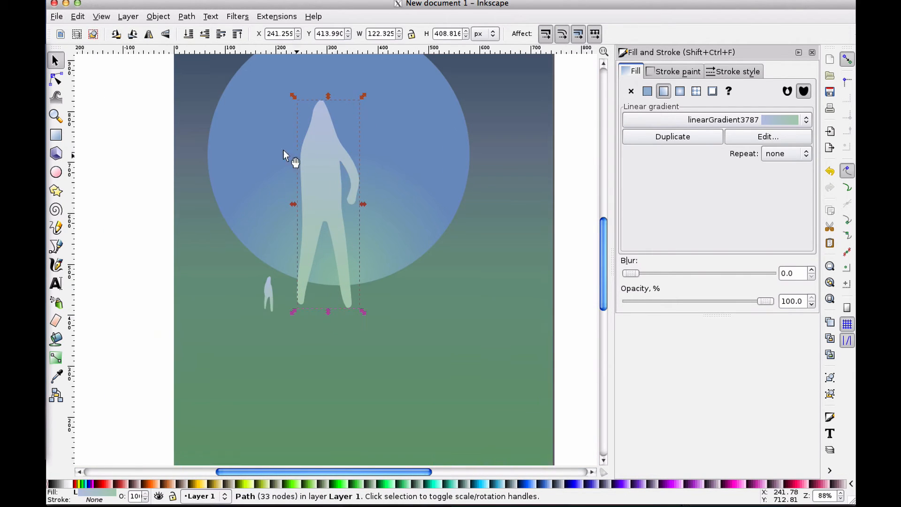
click(56, 97)
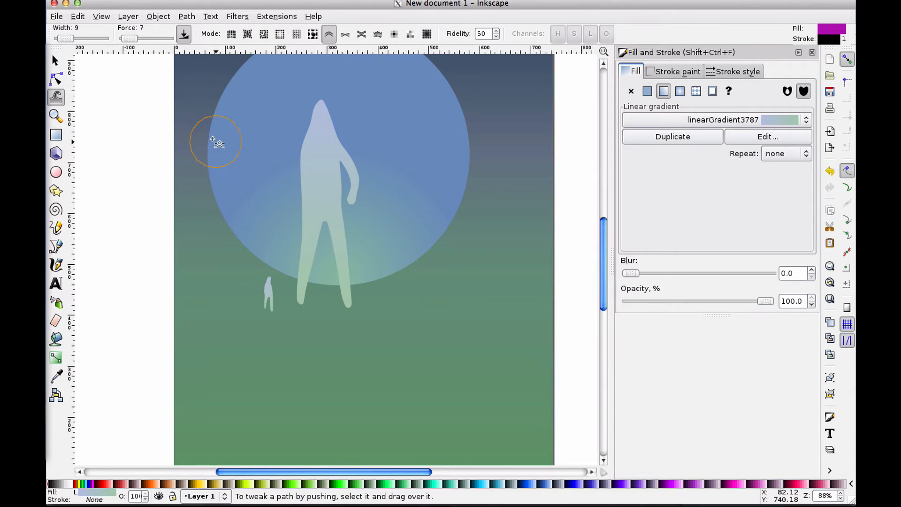
click(55, 60)
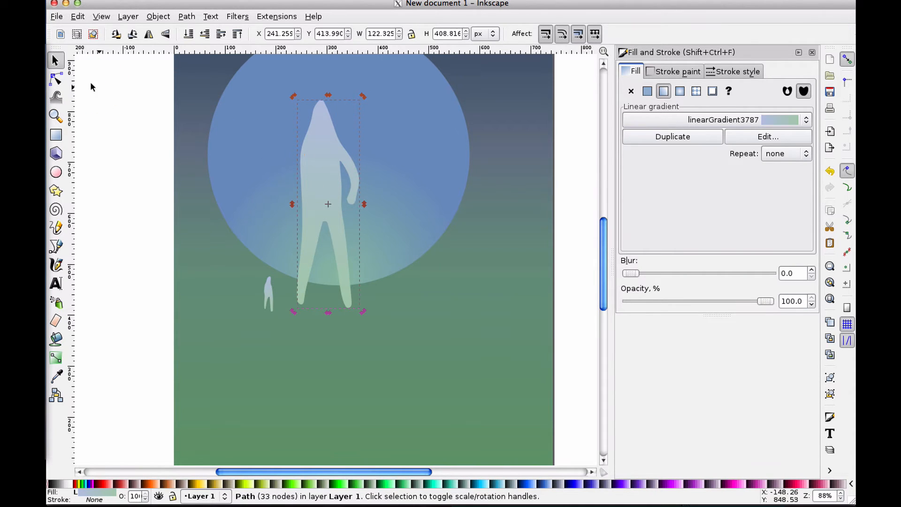
click(56, 79)
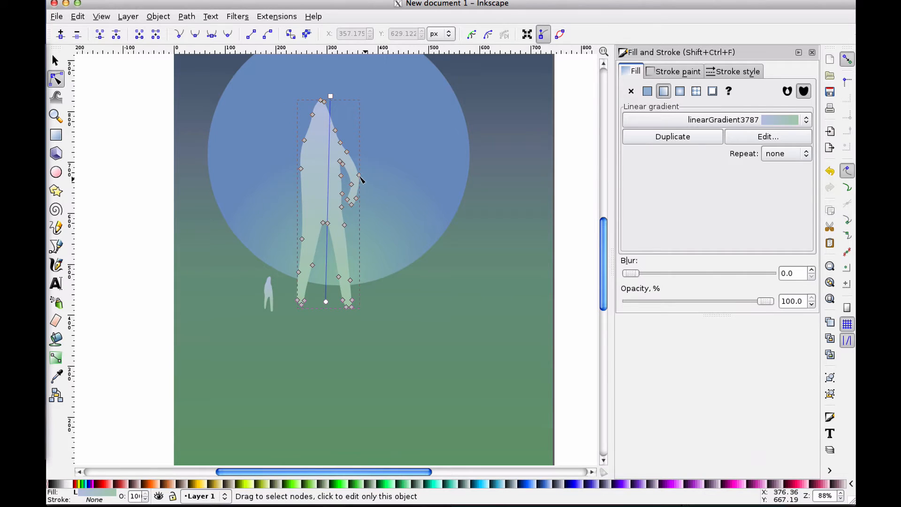
drag(346, 209, 344, 211)
key(Delete)
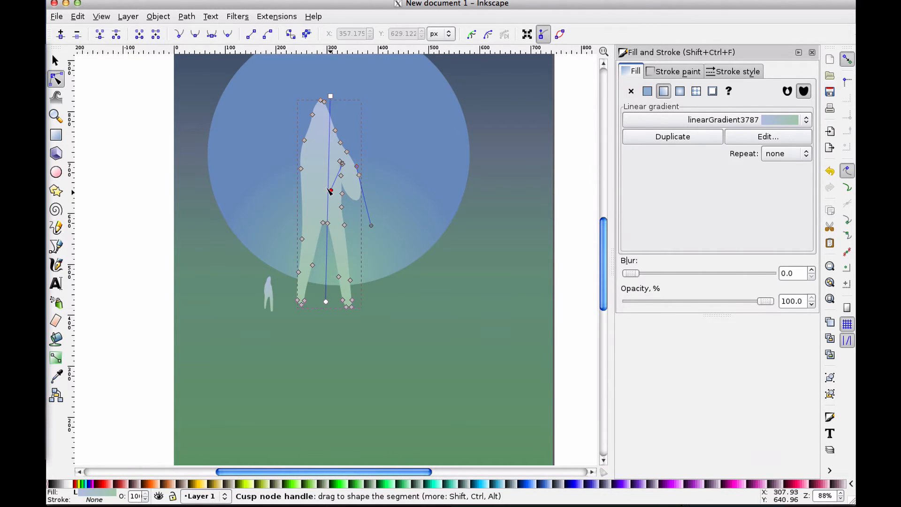
Reshape the arm's outer curve with node handles and delete a node near the shoulder
drag(331, 190, 349, 178)
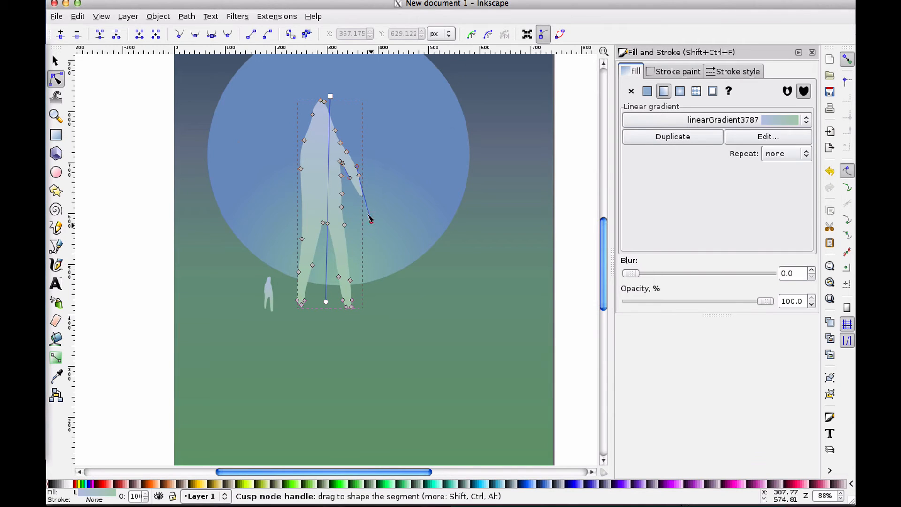
drag(370, 218, 367, 198)
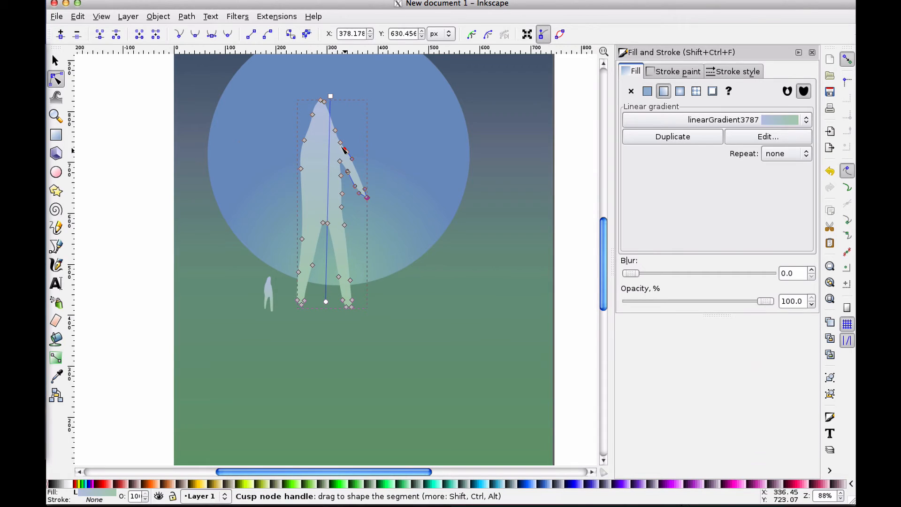
click(344, 149)
key(Delete)
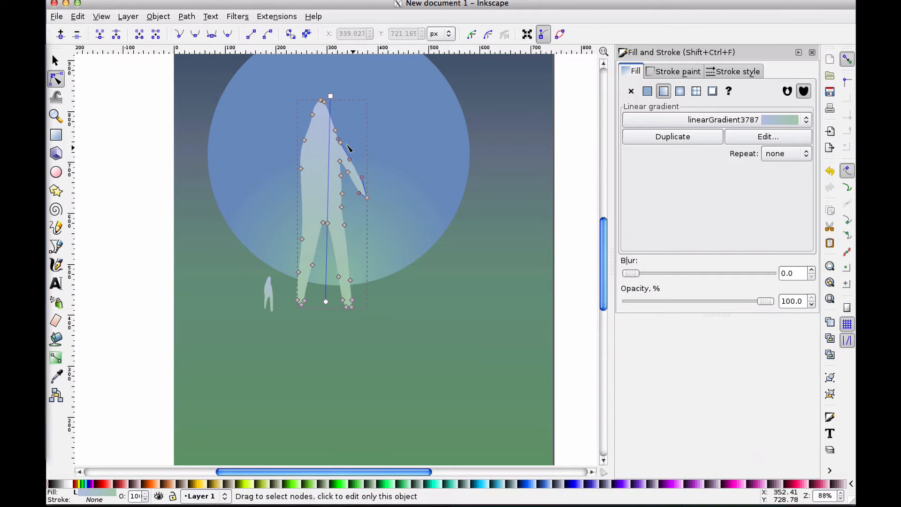
Drag the arm's nodes and a curve segment to slim the hand's end
mouse_move(350, 159)
mouse_down()
mouse_move(348, 150)
mouse_move(362, 171)
mouse_up()
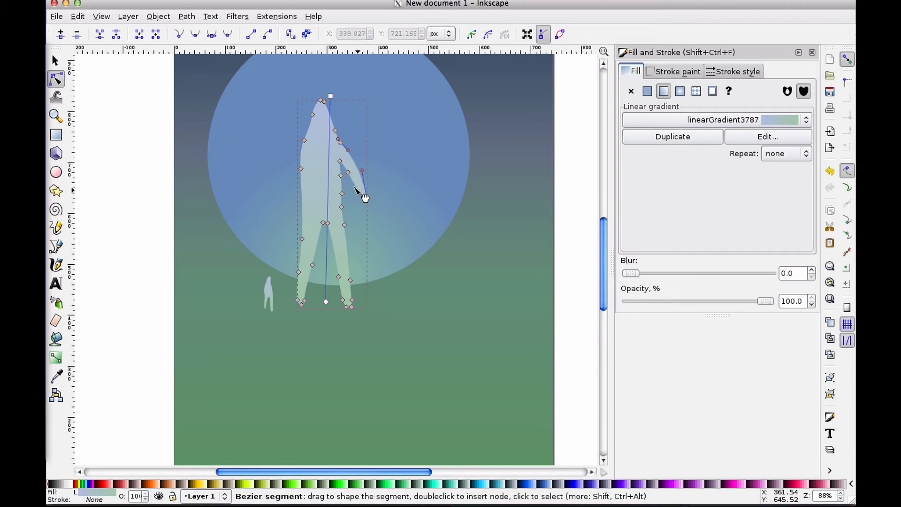
mouse_move(364, 196)
mouse_down()
mouse_move(344, 165)
mouse_move(359, 203)
mouse_up()
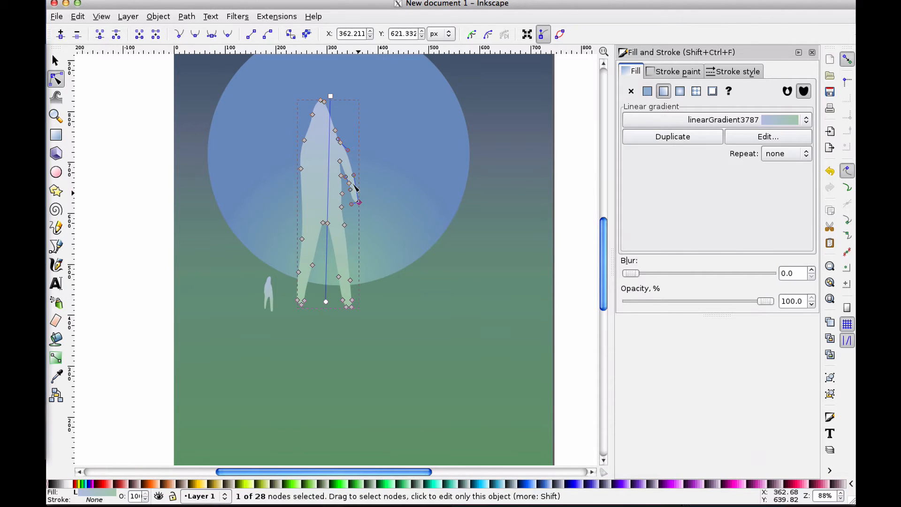
drag(340, 161, 342, 166)
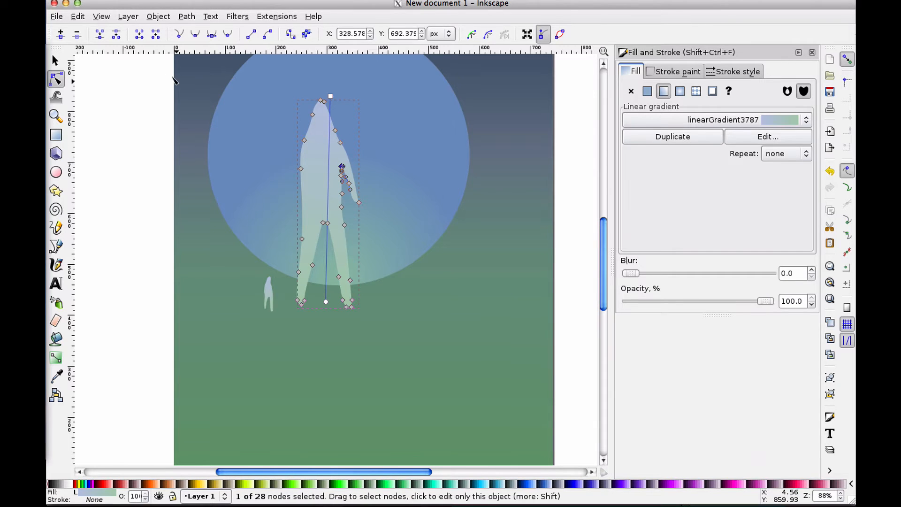
Reselect the large figure and move the arm's lower nodes upward to shorten and refine the hand
click(55, 61)
click(139, 105)
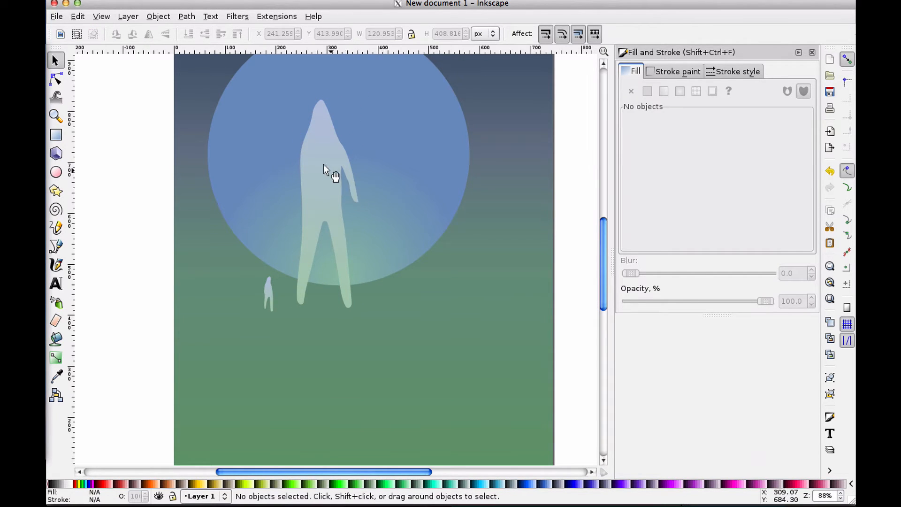
click(309, 164)
click(56, 79)
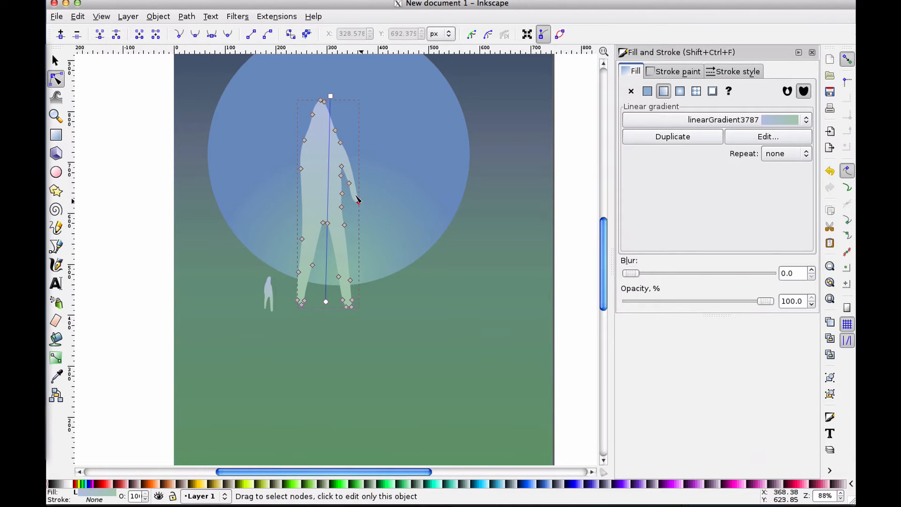
shift+click(349, 183)
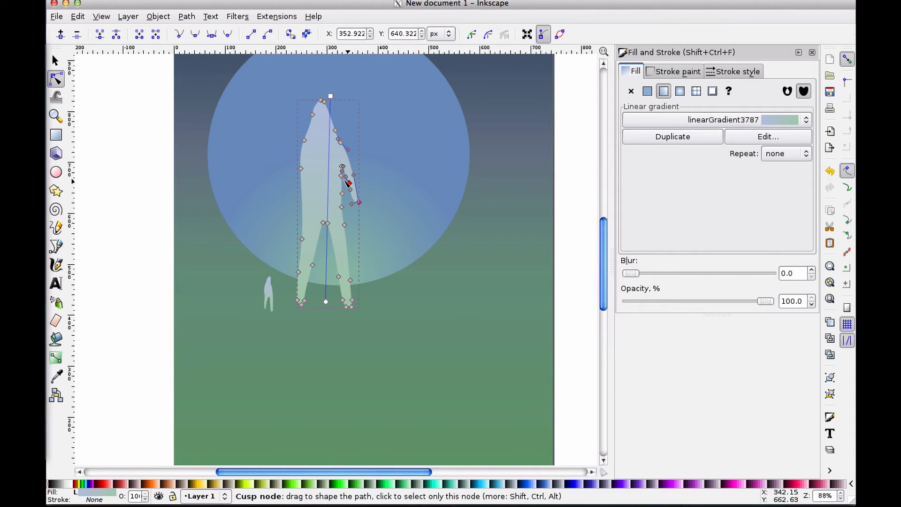
drag(349, 183, 346, 181)
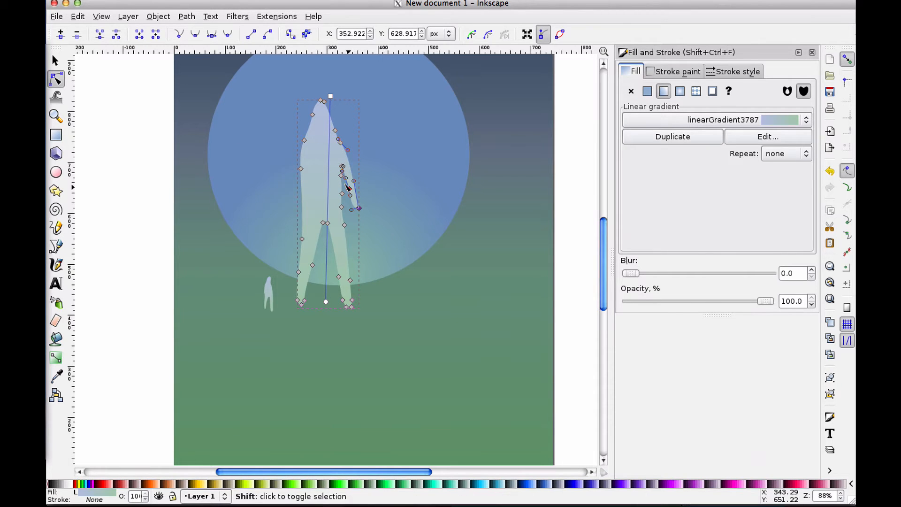
drag(347, 187, 341, 170)
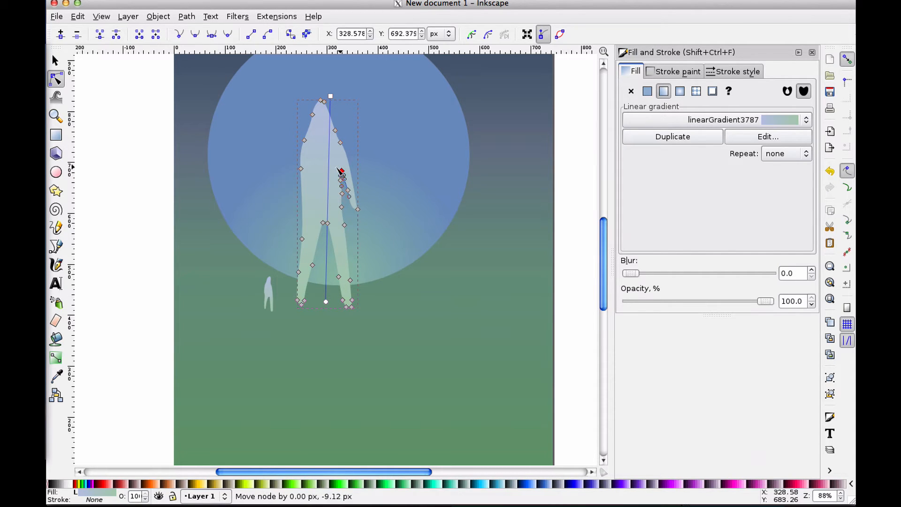
drag(356, 209, 356, 180)
drag(347, 150, 344, 152)
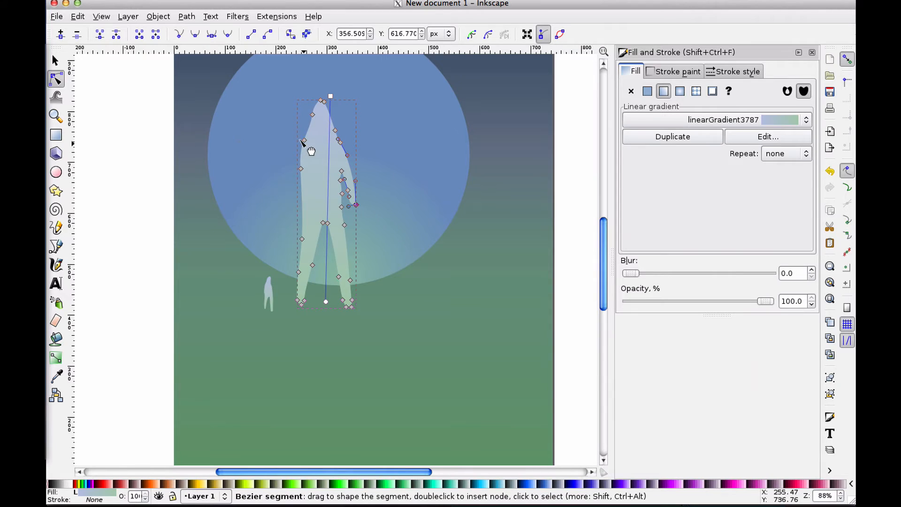
Nudge a node on the figure's left shoulder to smooth its outline
click(305, 140)
click(302, 137)
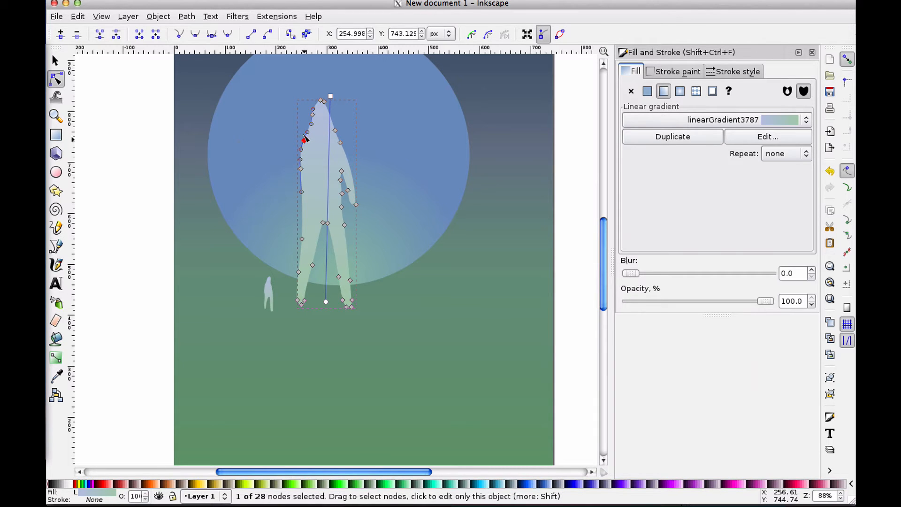
drag(305, 139, 306, 137)
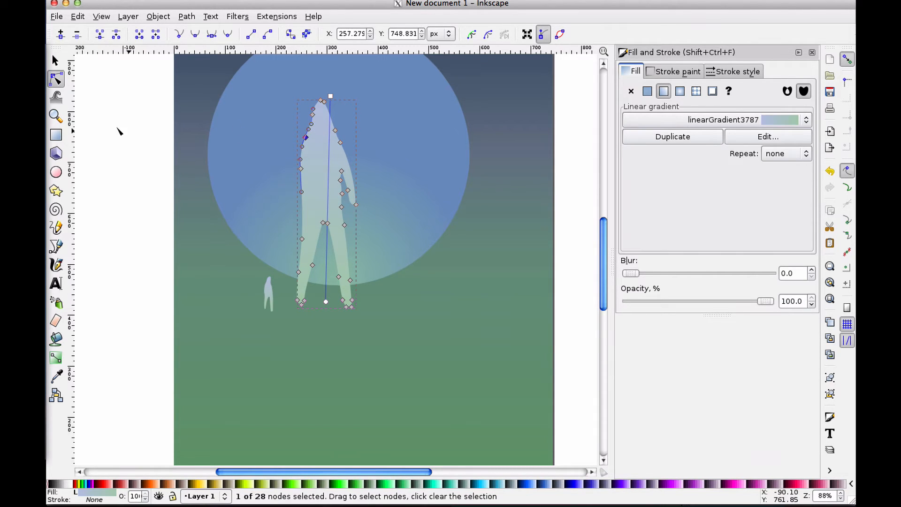
Select the large figure and scale it up to about 123 × 436 px from its corner
click(55, 60)
click(126, 119)
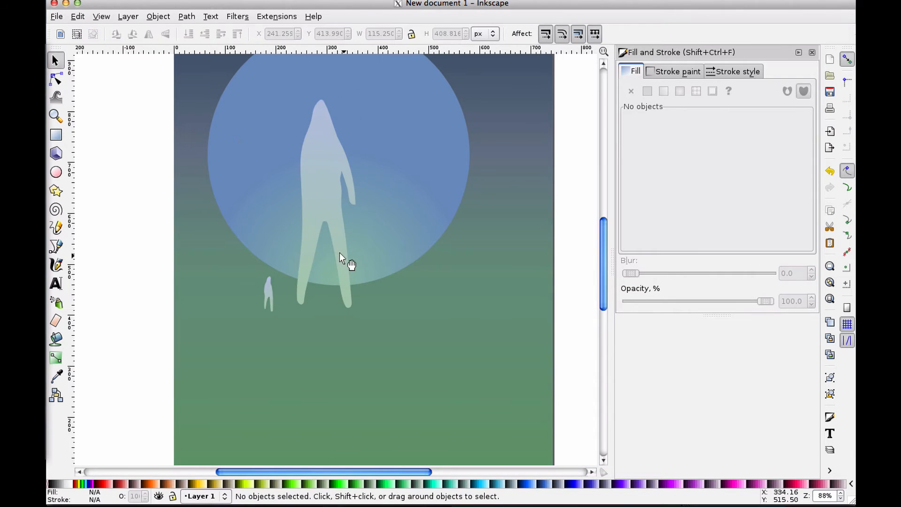
click(318, 176)
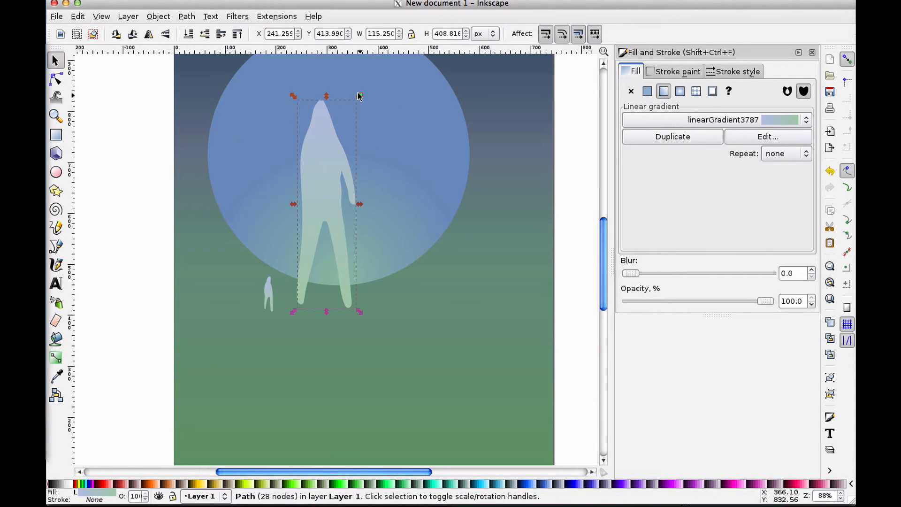
drag(360, 96, 401, 82)
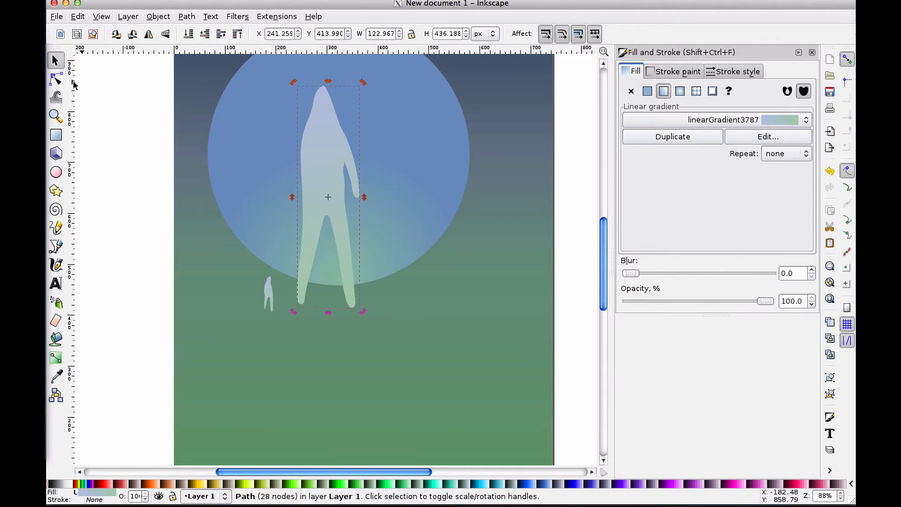
click(56, 78)
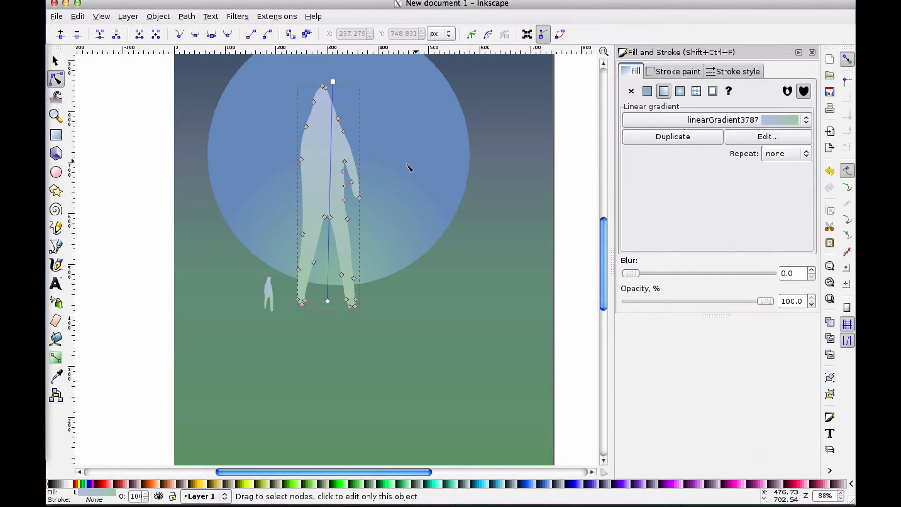
Insert a new node into the arm's segment and raise it to reshape the hand
click(360, 198)
shift+click(351, 182)
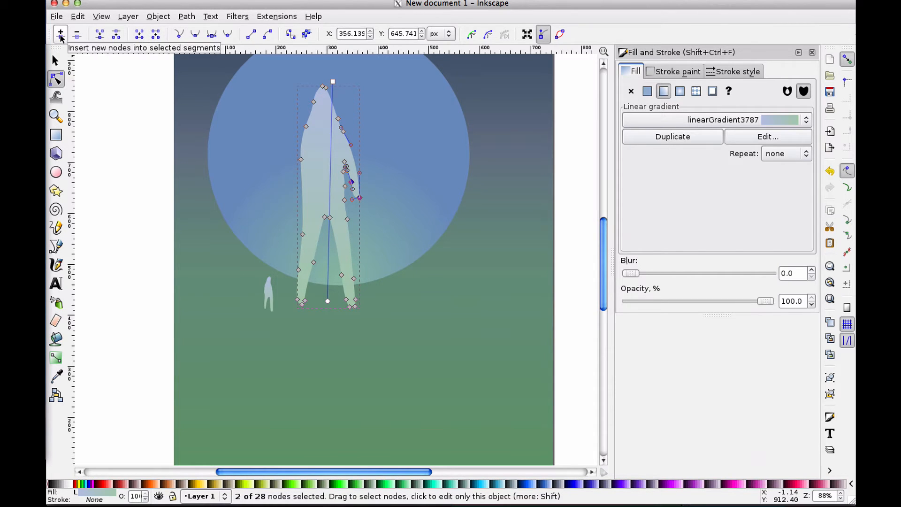
click(61, 36)
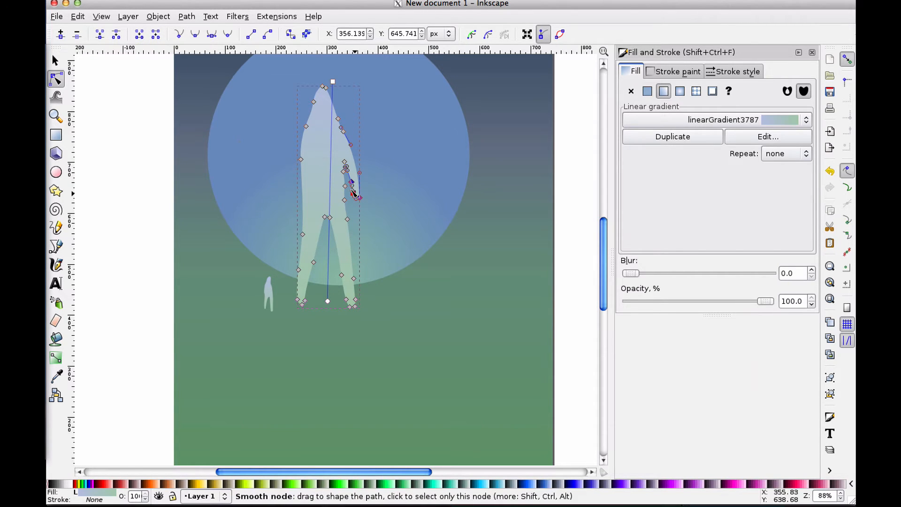
mouse_move(352, 192)
mouse_down()
mouse_move(358, 210)
mouse_move(347, 175)
mouse_move(352, 184)
mouse_up()
key(Escape)
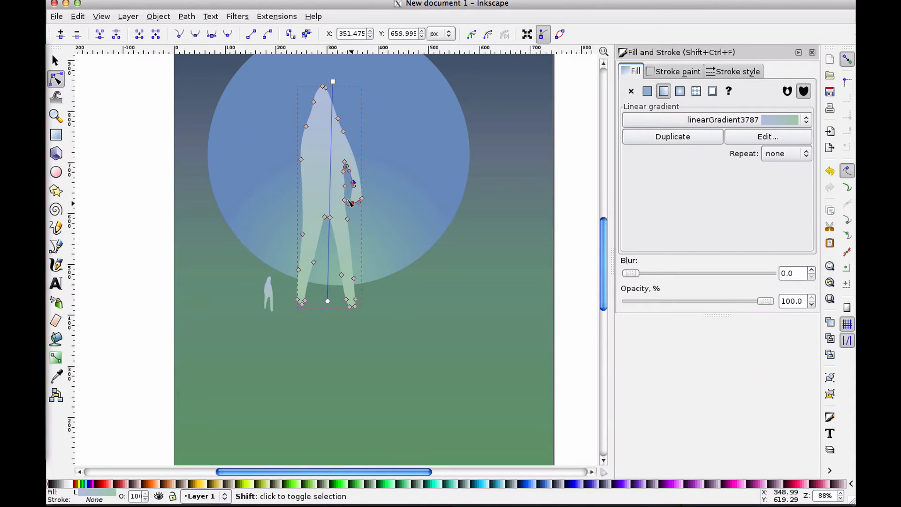
Drag a node at the hand's tip upward to shorten the arm
shift+click(351, 203)
click(354, 207)
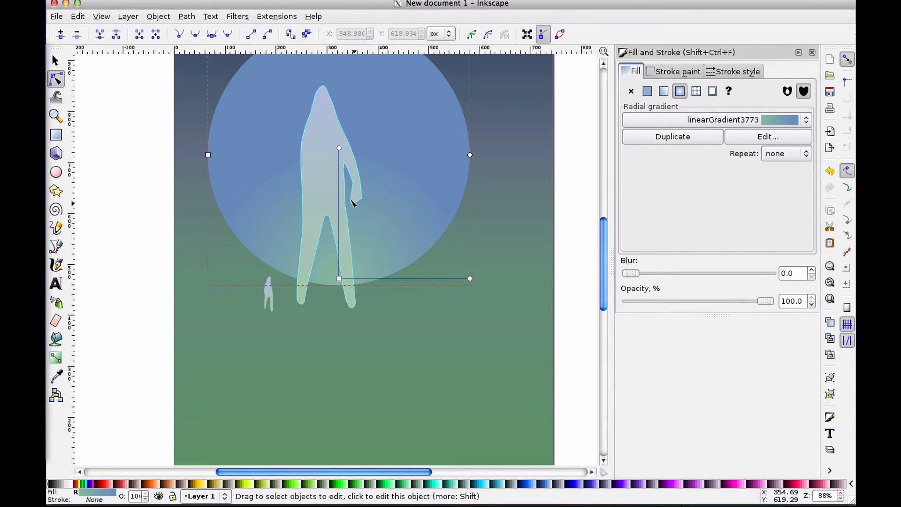
click(355, 200)
drag(360, 199, 358, 187)
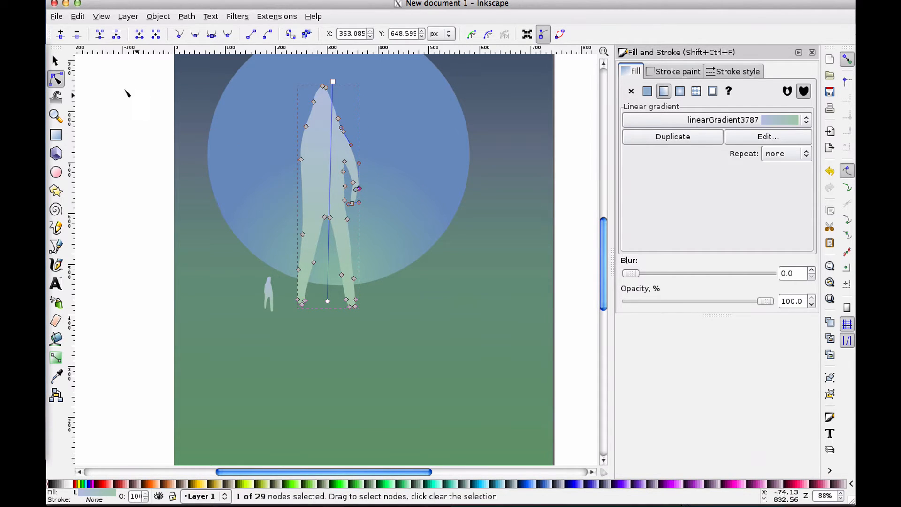
key(s)
click(127, 141)
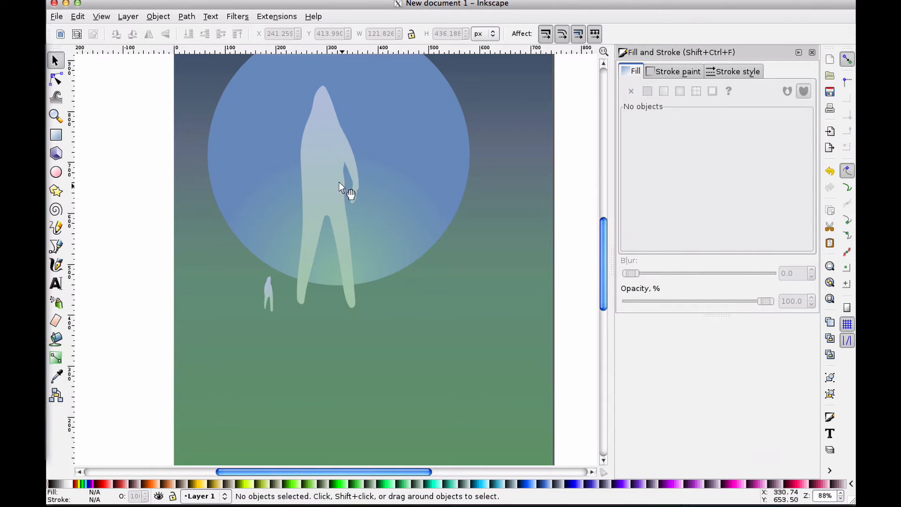
Reselect the large figure and drag another hand node upward to tighten the hand's outline
click(322, 205)
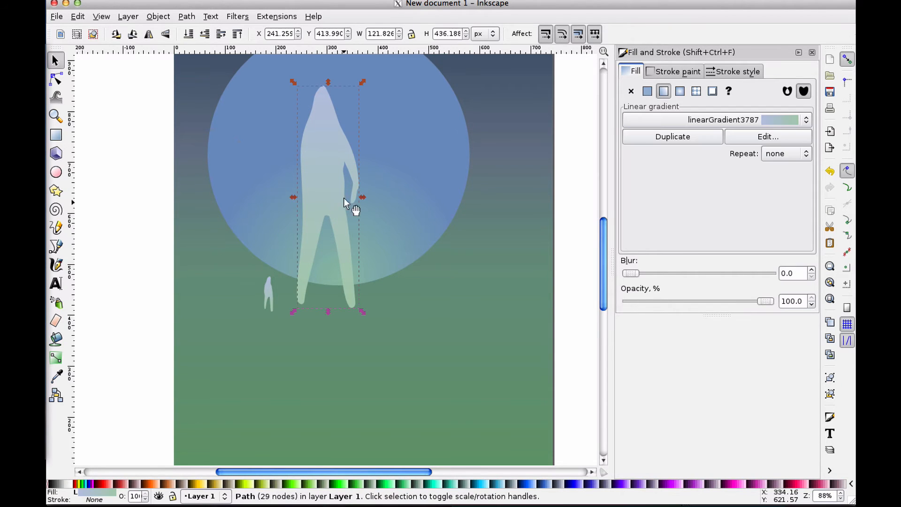
click(55, 79)
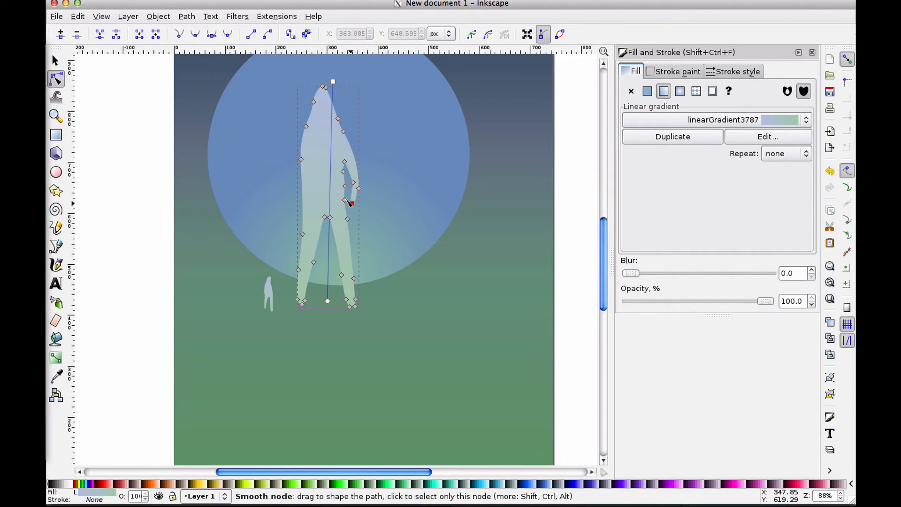
drag(352, 203, 349, 179)
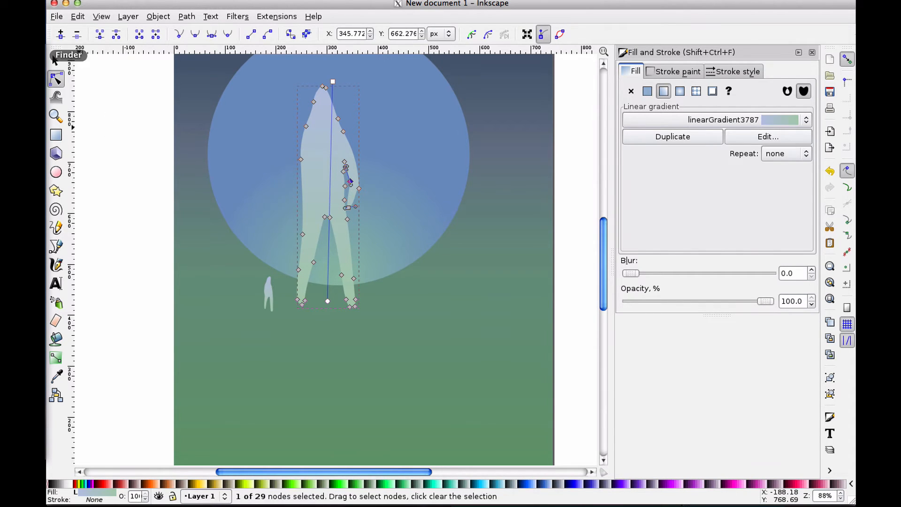
click(55, 60)
click(116, 94)
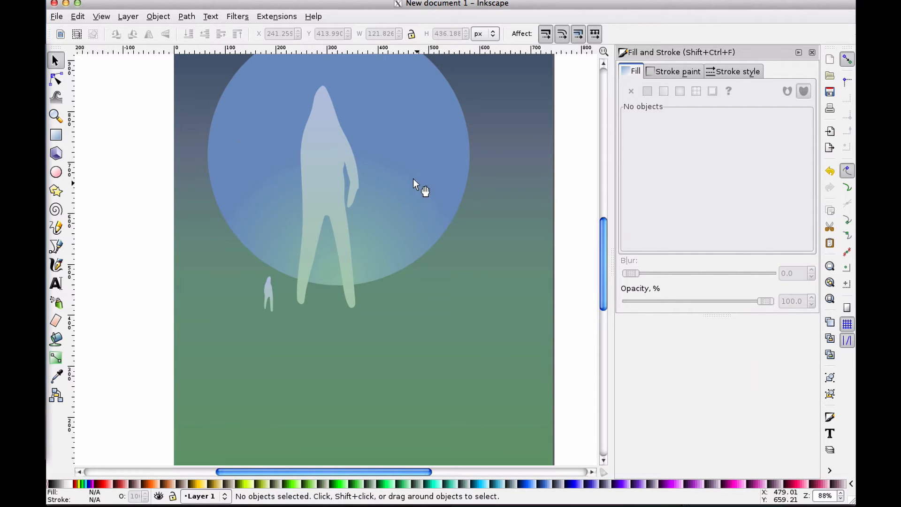
Move a node on the figure's left side slightly downward to reshape its waist
click(325, 148)
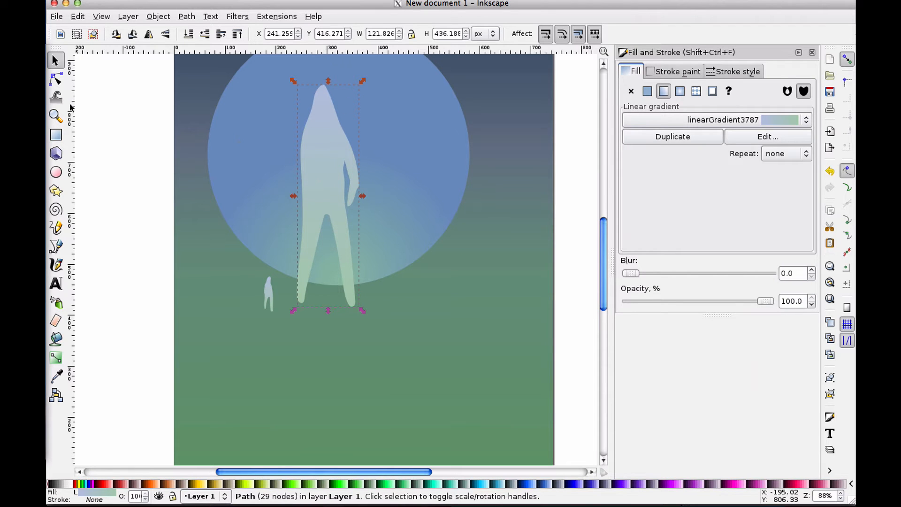
click(55, 79)
click(300, 158)
mouse_move(301, 159)
mouse_down()
mouse_move(298, 177)
mouse_move(298, 170)
mouse_up()
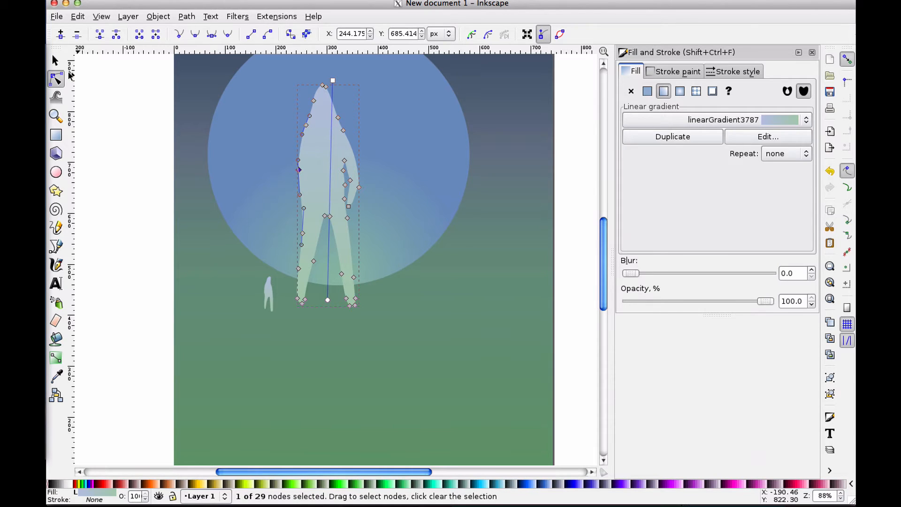
click(55, 60)
click(113, 97)
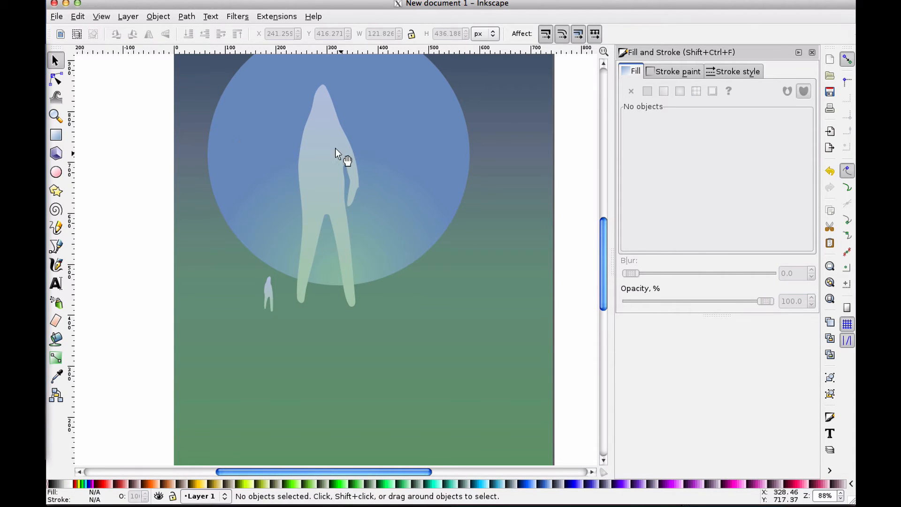
Nudge the node on the figure's left shoulder inward to slim the shoulder
click(297, 147)
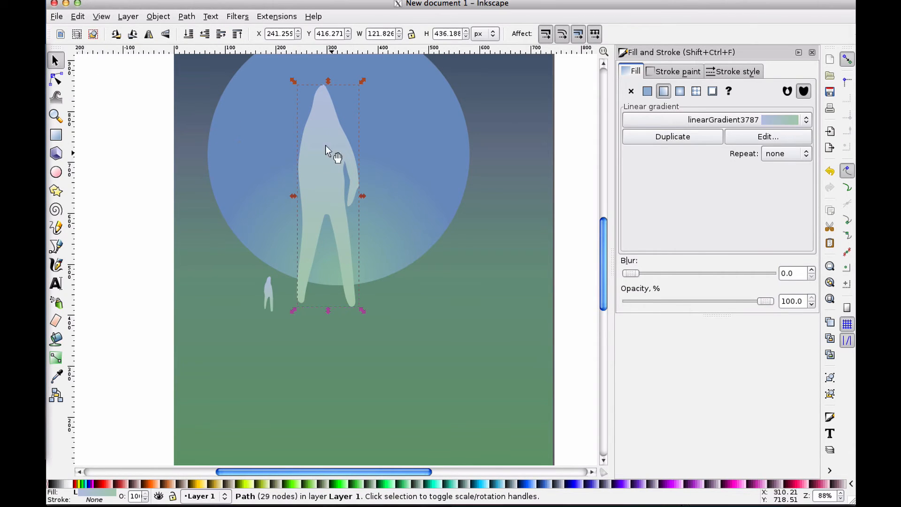
click(297, 115)
click(319, 210)
key(n)
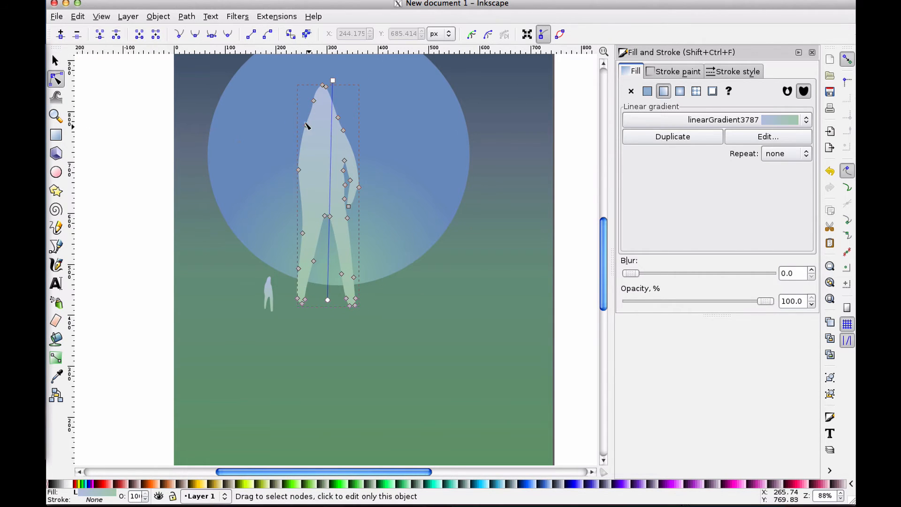
drag(304, 122, 310, 121)
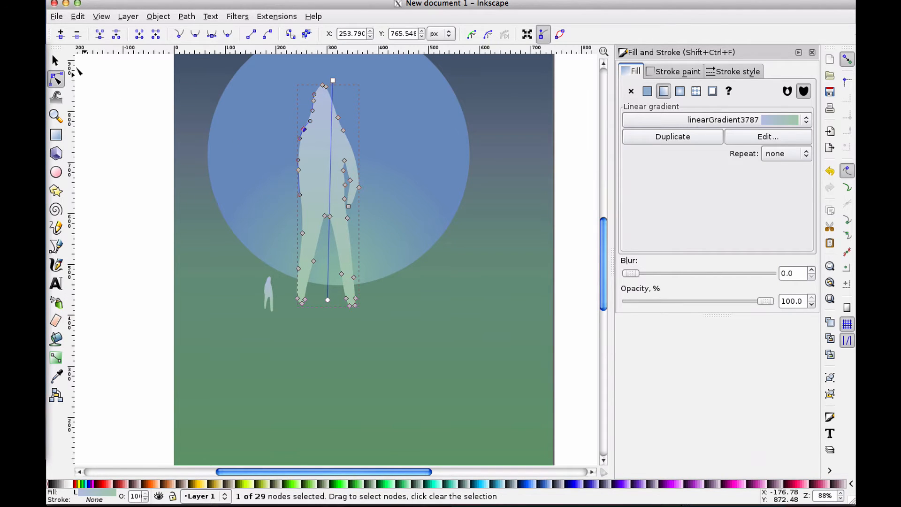
key(s)
key(Escape)
click(320, 152)
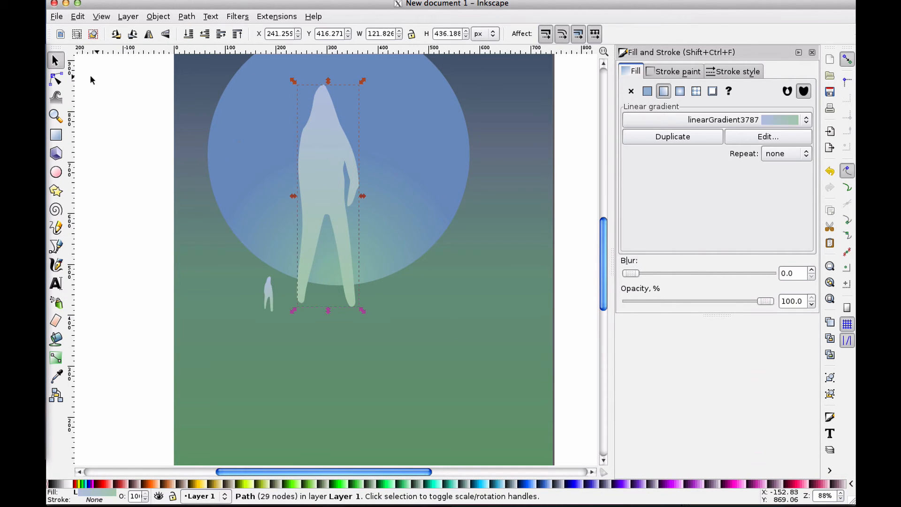
Pull another node on the figure's left side slightly downward
click(55, 79)
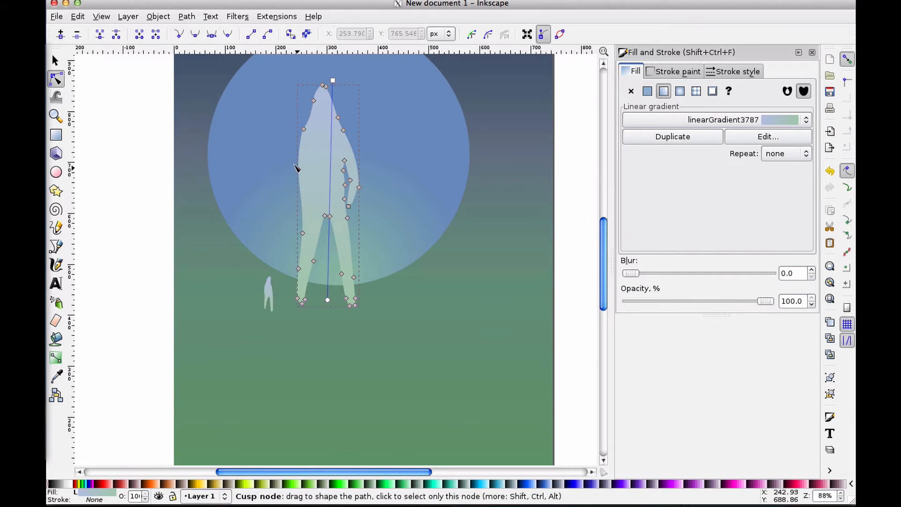
mouse_move(296, 167)
mouse_down()
mouse_move(303, 183)
mouse_move(296, 179)
mouse_up()
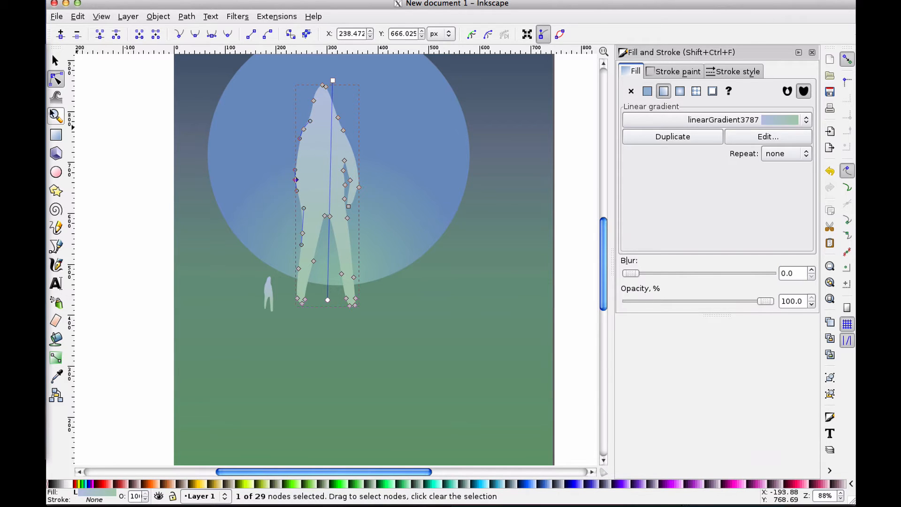
click(55, 61)
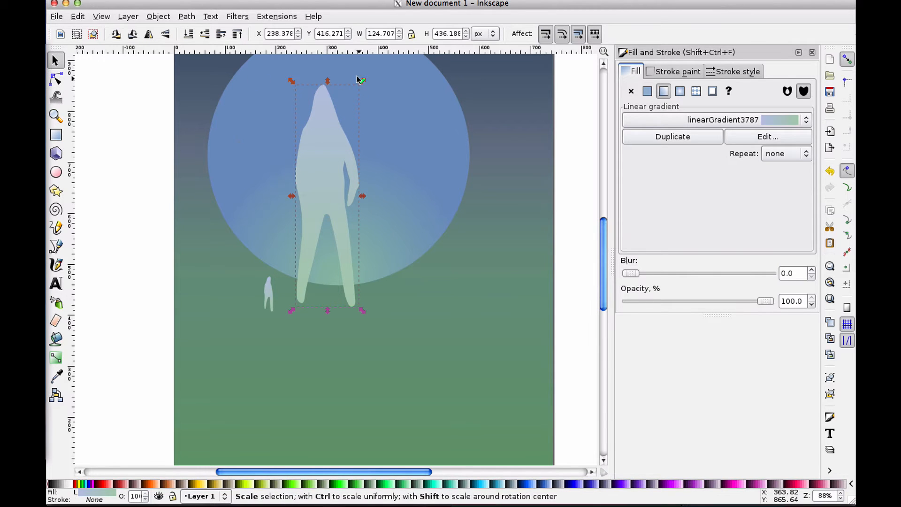
Scale the large figure down to about 16 × 57 px and move it beside the small figure
drag(359, 80, 303, 220)
click(121, 110)
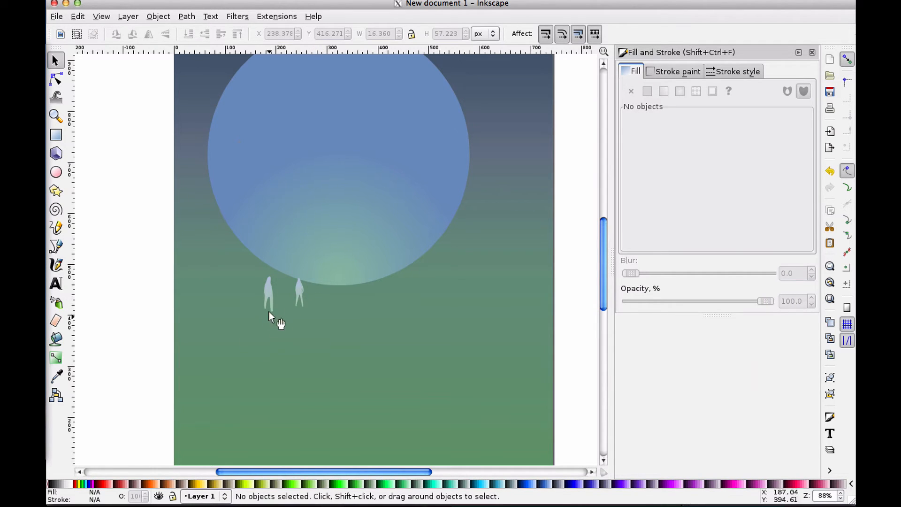
drag(297, 286, 280, 271)
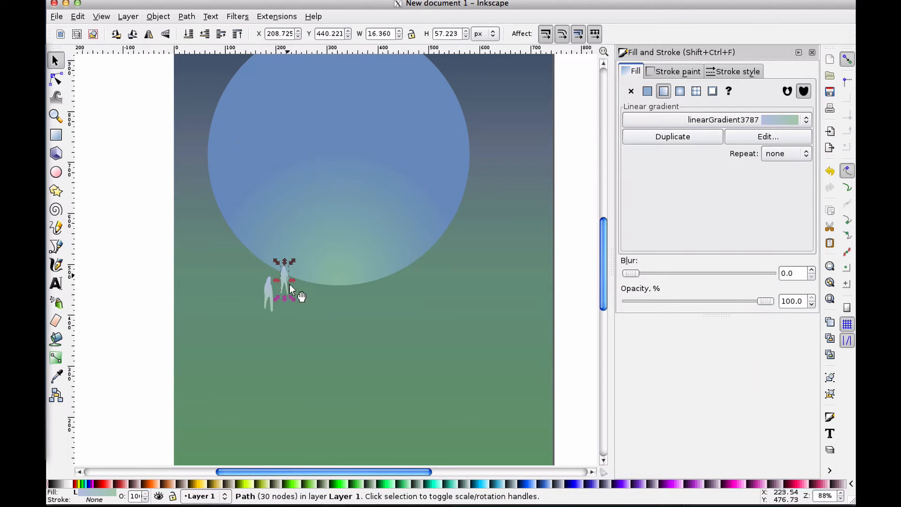
click(303, 303)
click(107, 297)
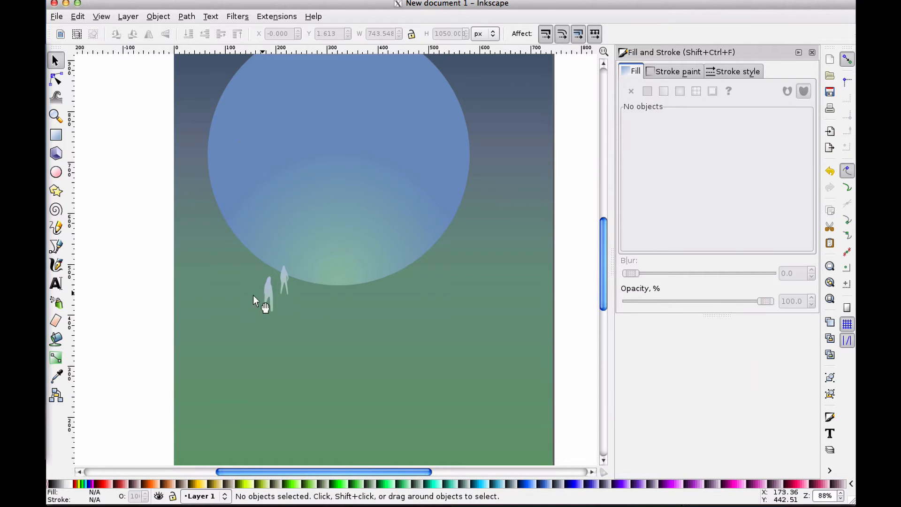
Reposition the shrunken figure just right of the small one and enlarge it to about 22 × 75 px
drag(283, 274, 417, 276)
click(573, 256)
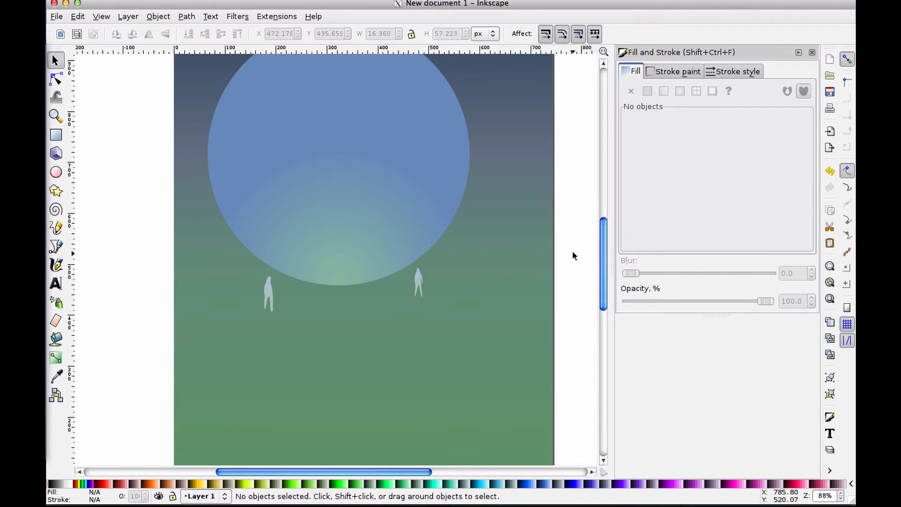
drag(414, 278, 286, 269)
click(120, 386)
click(236, 399)
click(115, 271)
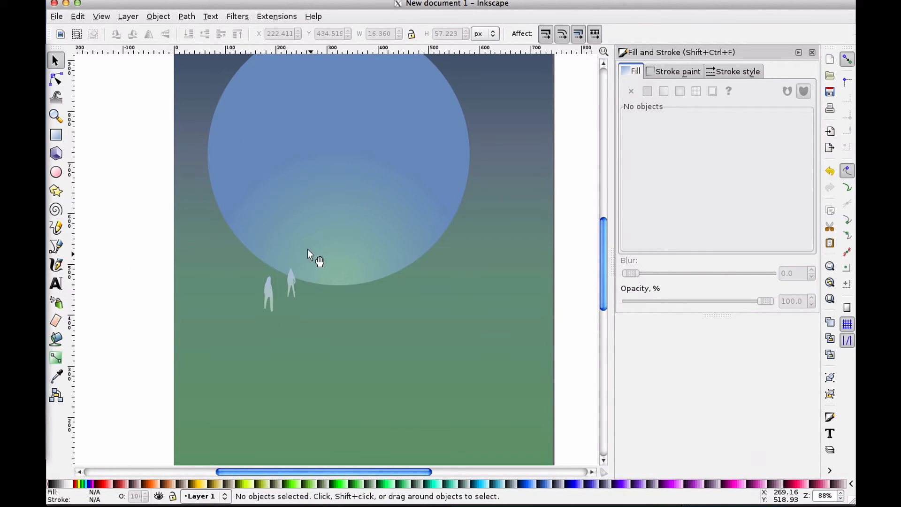
click(291, 279)
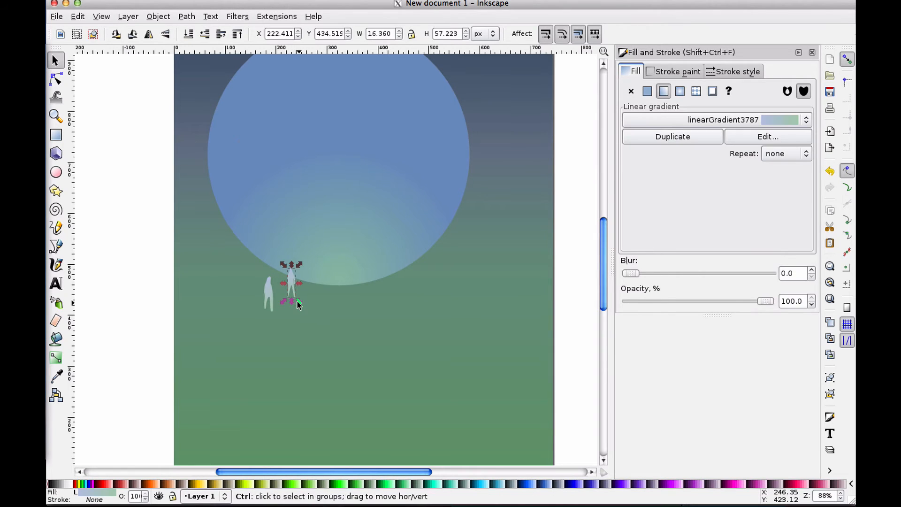
drag(298, 302, 296, 304)
click(92, 305)
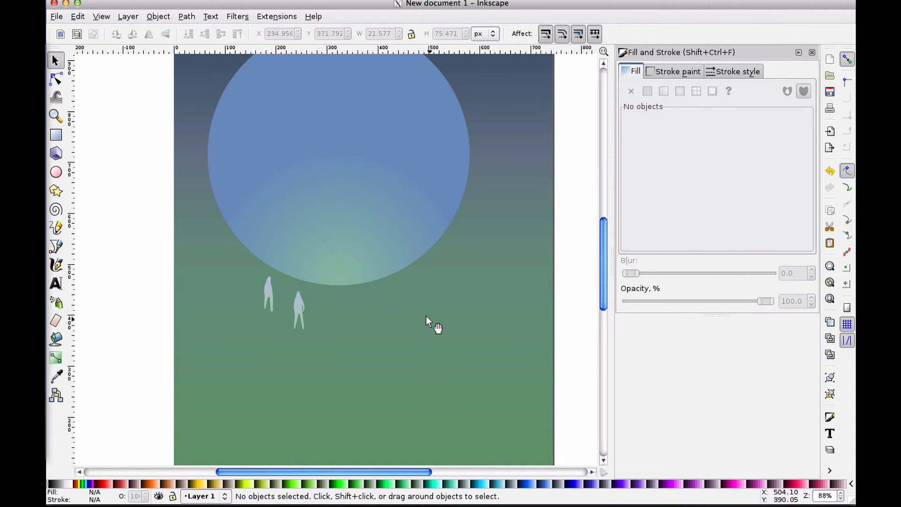
Duplicate the small left figure and enlarge the copy to about 88 × 349 px in front of the moon
scroll(260, 261, up, 3)
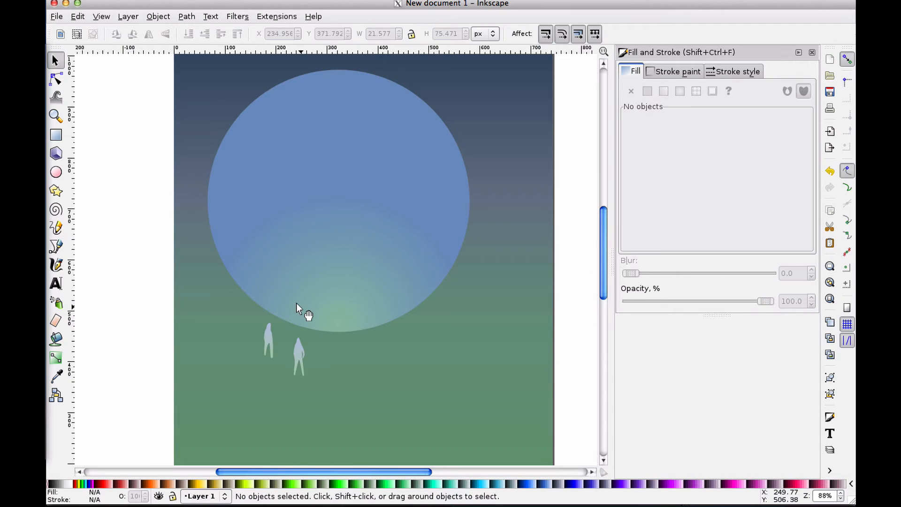
scroll(297, 303, down, 8)
scroll(296, 303, up, 8)
scroll(297, 308, down, 3)
click(264, 291)
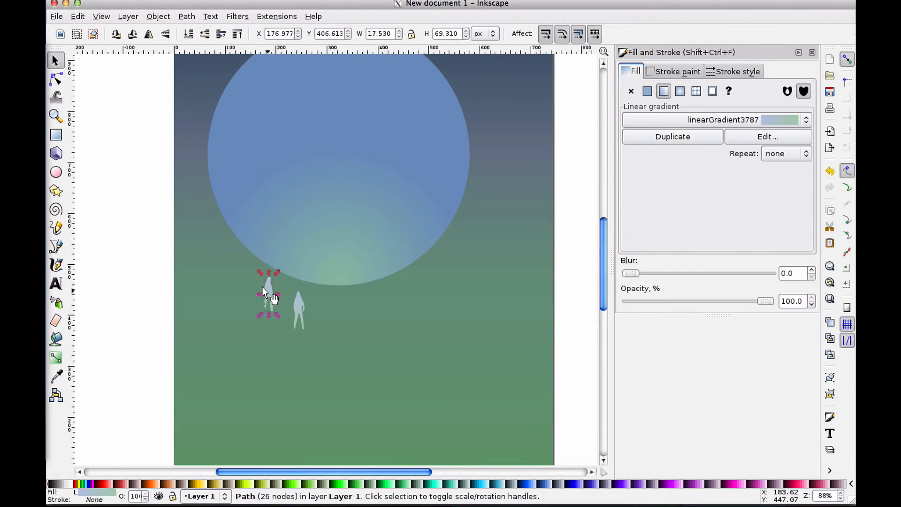
key(ctrl+d)
drag(266, 285, 396, 89)
drag(312, 167, 327, 199)
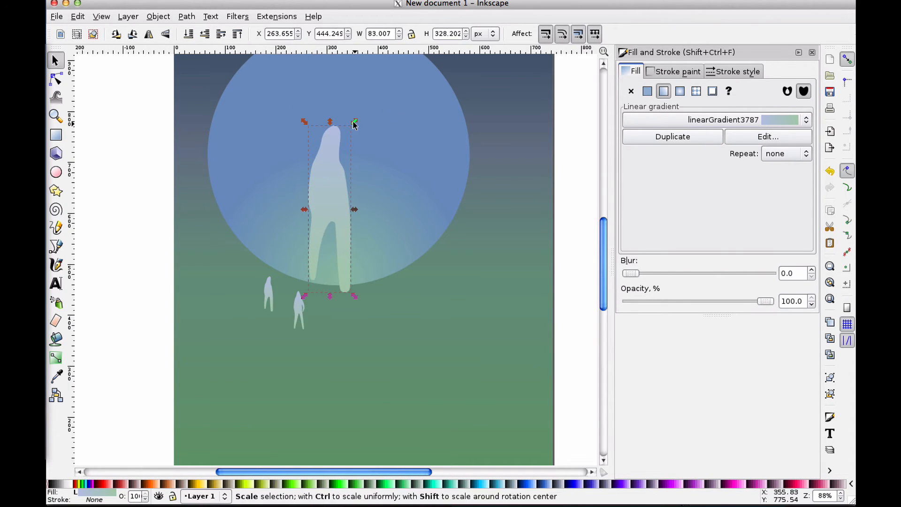
drag(355, 123, 364, 111)
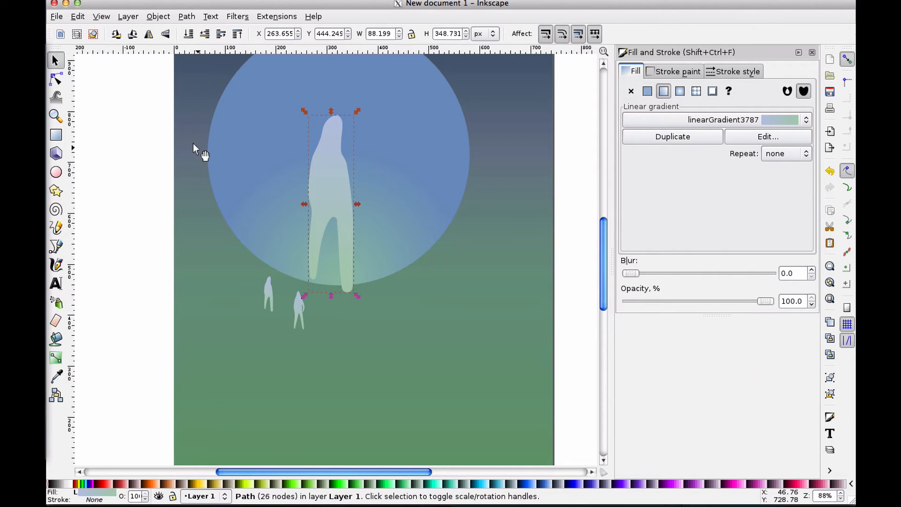
Reshape the large figure's left outline near the head and shoulder by dragging its path segment and a node
key(n)
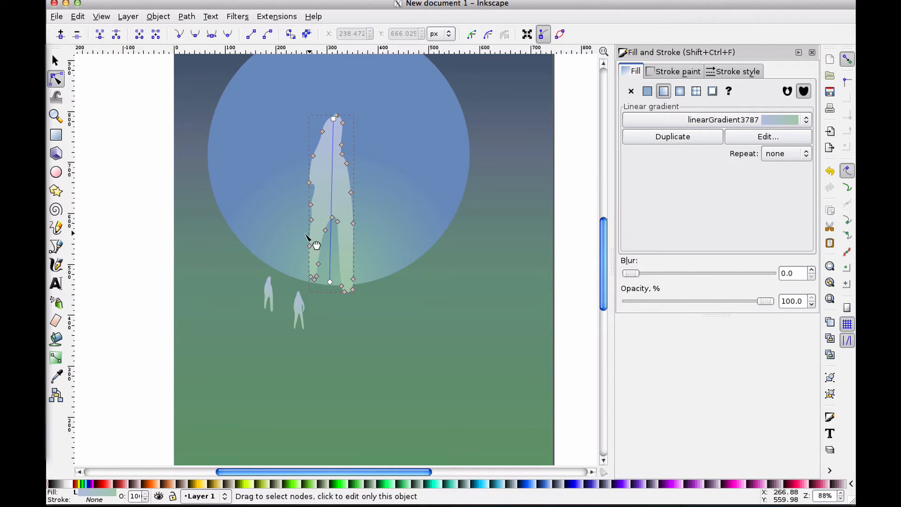
click(55, 60)
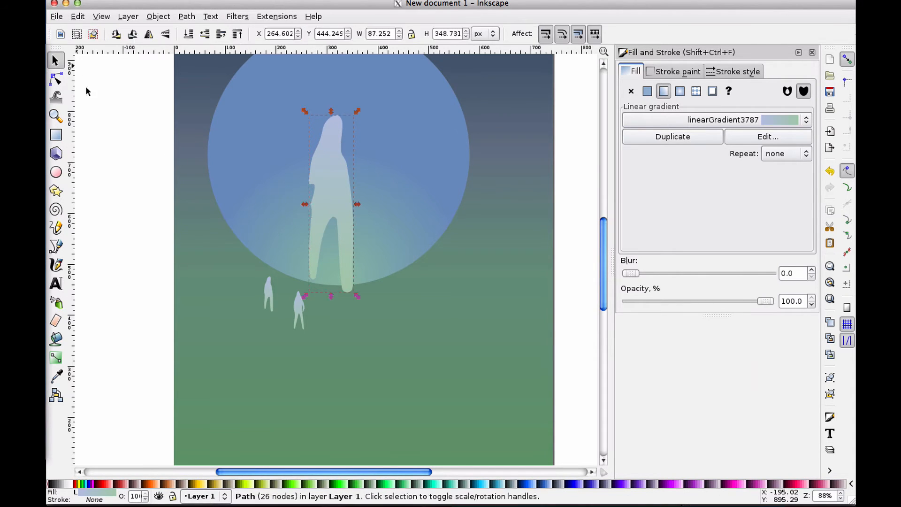
click(142, 152)
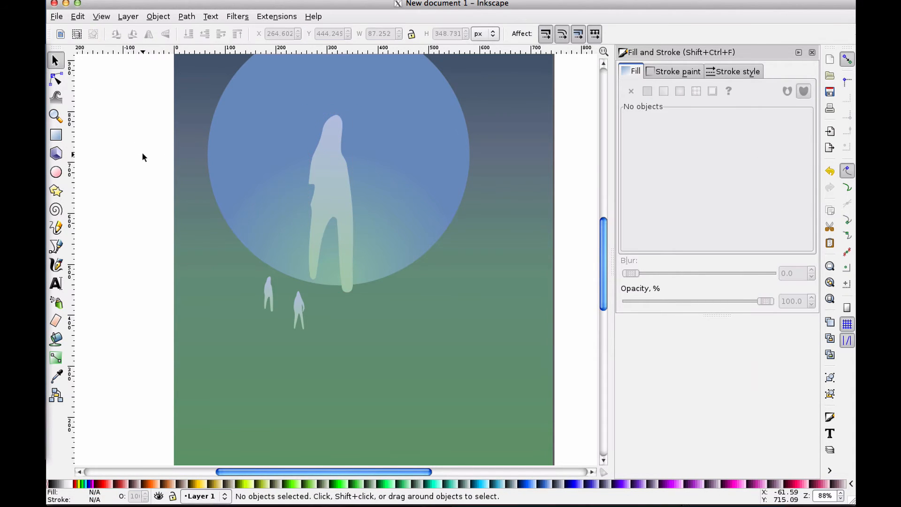
click(339, 193)
click(55, 79)
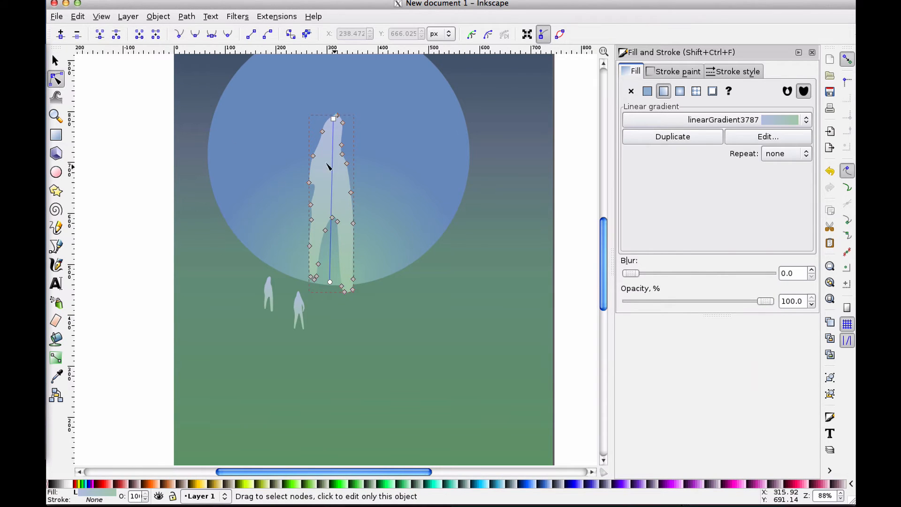
mouse_move(306, 180)
mouse_down()
mouse_move(302, 186)
mouse_move(315, 189)
mouse_up()
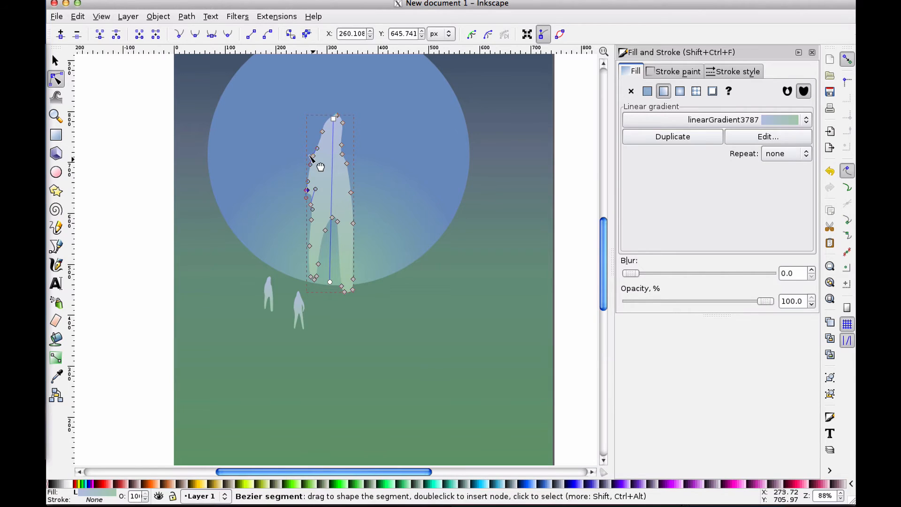
drag(322, 132, 322, 136)
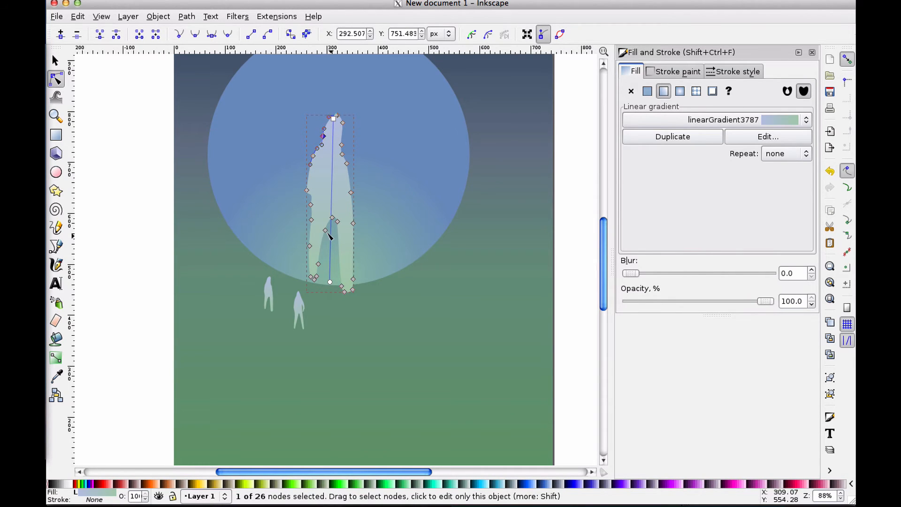
Select a group of nodes on the large figure's lower body and nudge them slightly downward
drag(297, 216, 367, 306)
drag(346, 224, 348, 230)
click(368, 209)
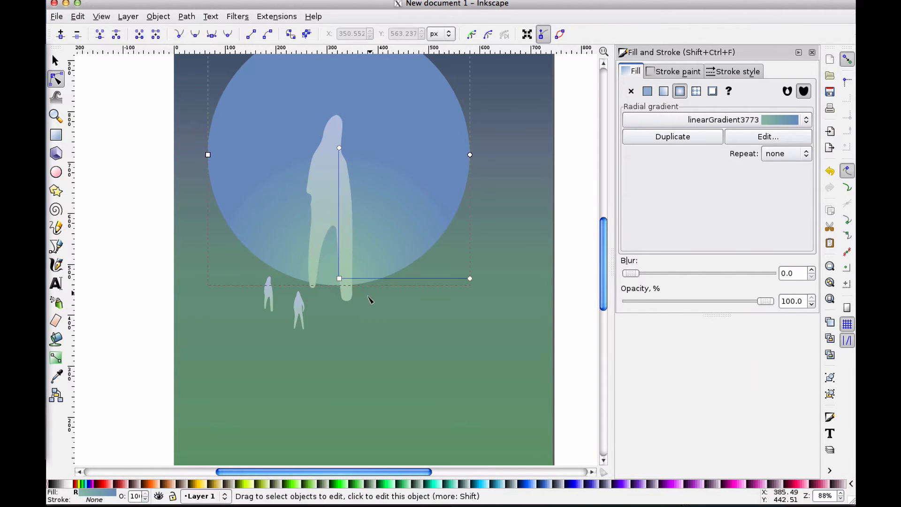
click(346, 295)
drag(360, 309, 348, 229)
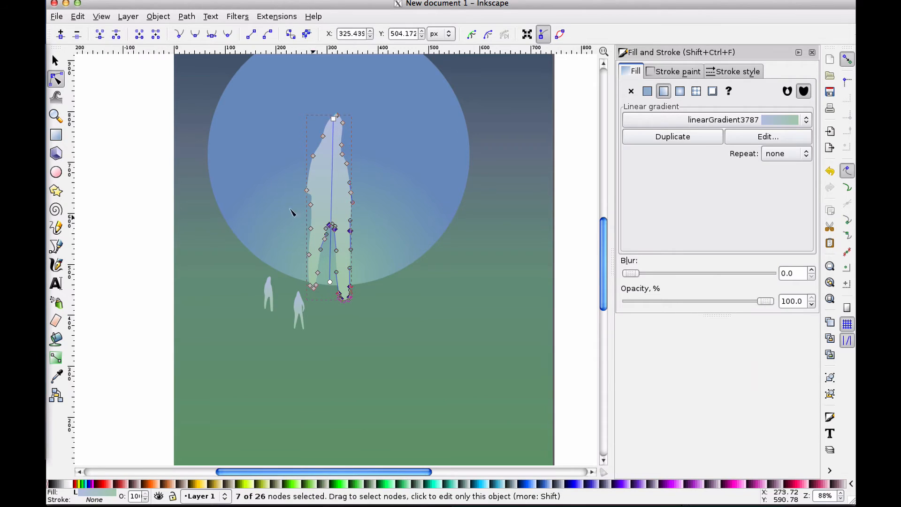
click(152, 191)
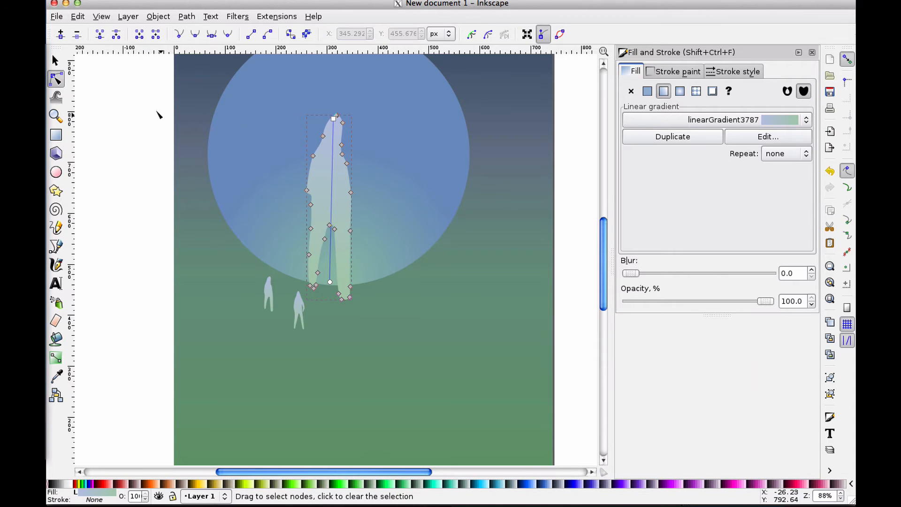
Shift the top node of the large figure's head slightly to the left
click(340, 121)
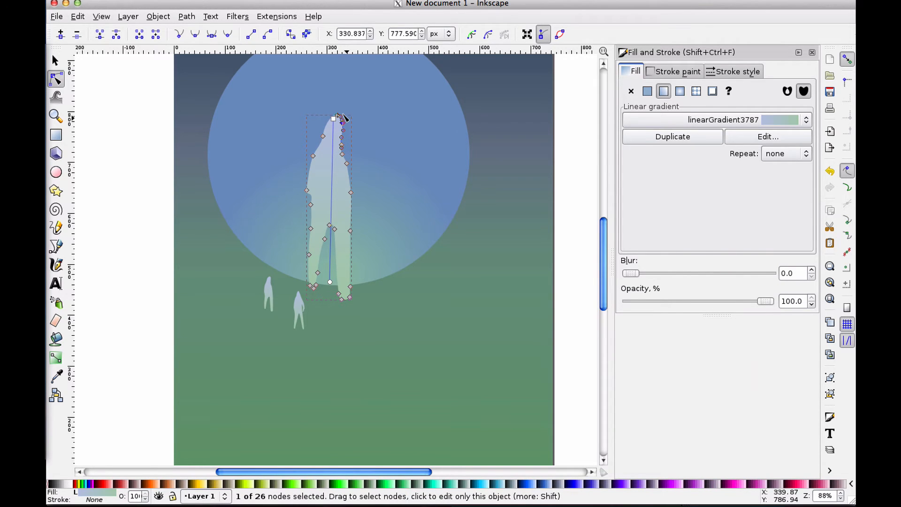
click(381, 125)
click(335, 121)
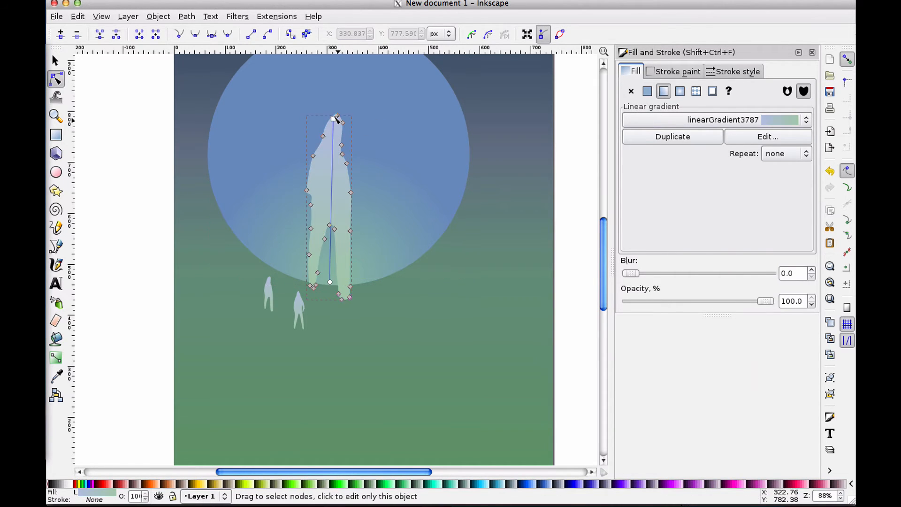
drag(334, 115, 331, 116)
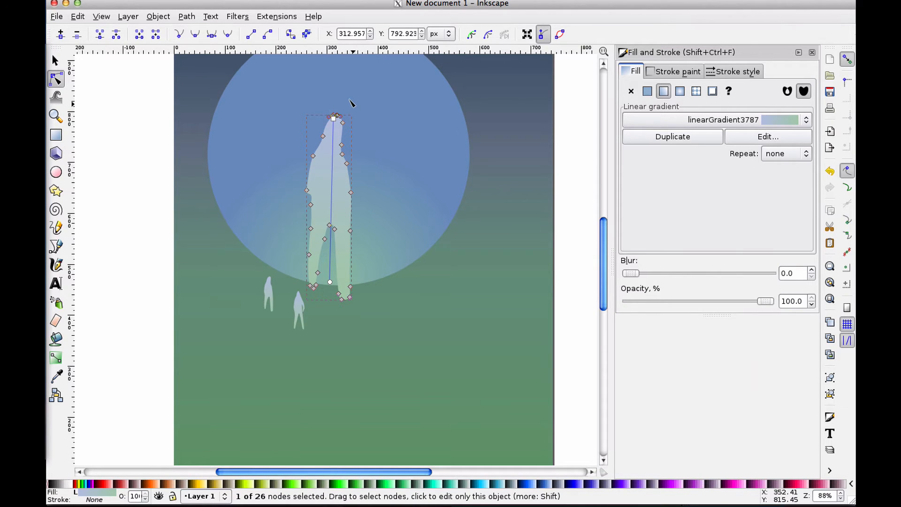
Round off the top of the figure's head by deleting a node and adjusting the remaining node handles
ctrl+scroll(360, 135, up, 2)
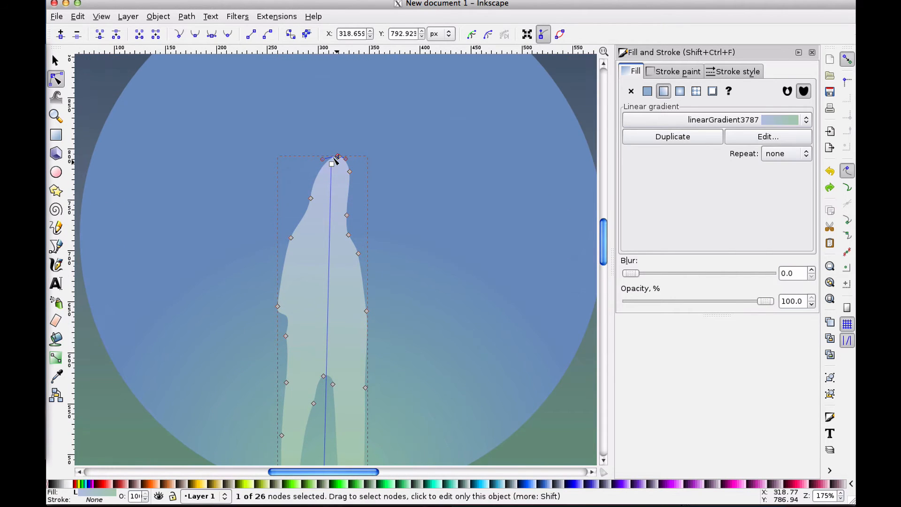
drag(337, 157, 318, 153)
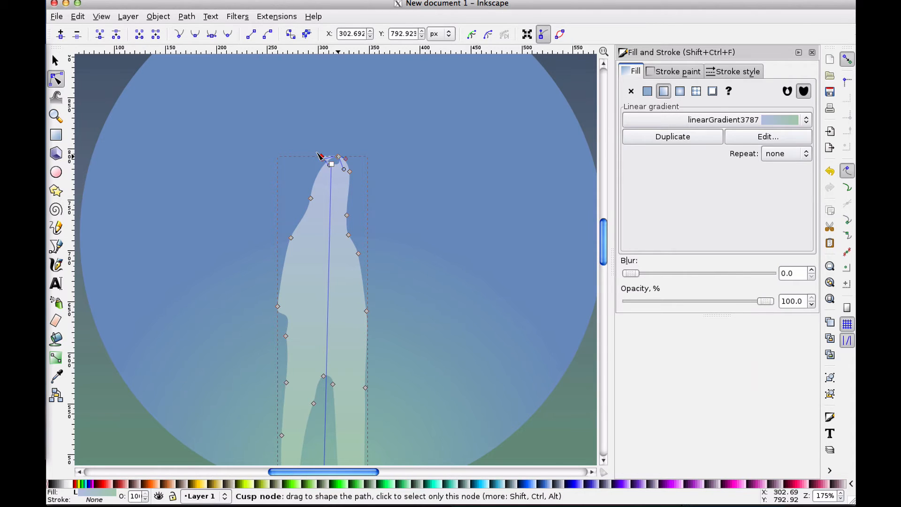
key(Delete)
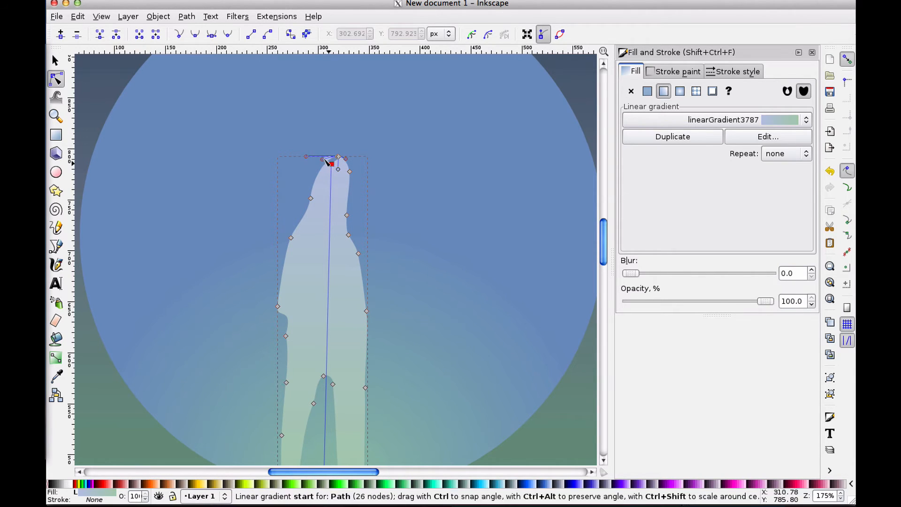
click(336, 158)
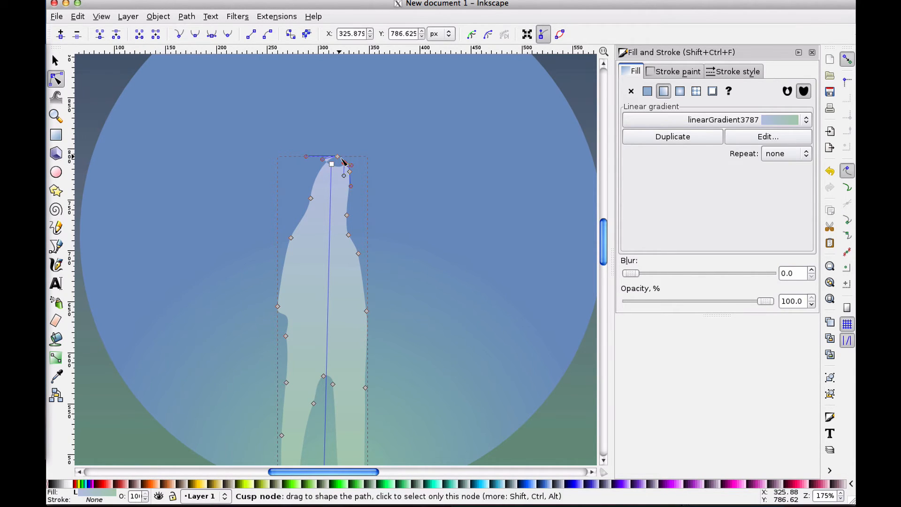
click(331, 157)
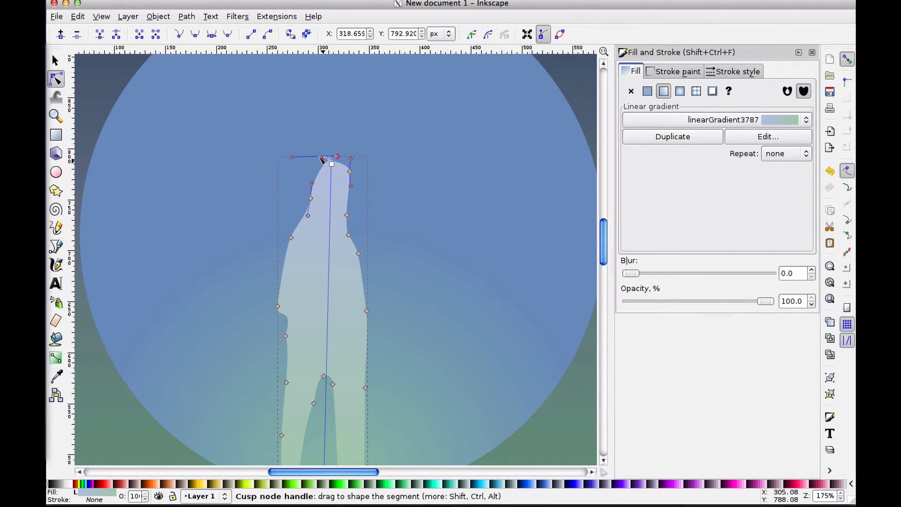
mouse_move(322, 159)
mouse_down()
mouse_move(337, 160)
mouse_move(314, 163)
mouse_move(334, 146)
mouse_move(348, 156)
mouse_move(311, 168)
mouse_move(327, 152)
mouse_move(341, 164)
mouse_move(335, 151)
mouse_move(345, 182)
mouse_move(318, 159)
mouse_move(321, 168)
mouse_up()
click(55, 61)
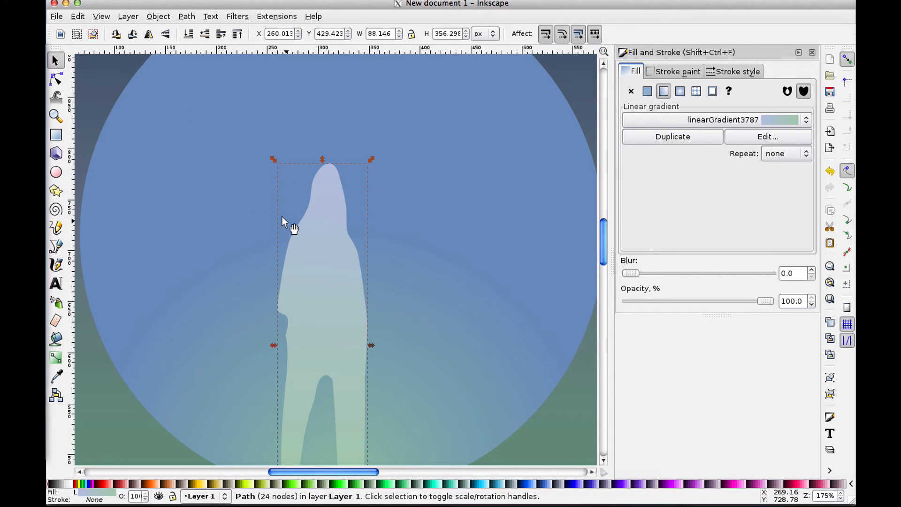
Draw a closed freehand arm shape about 102 × 99 px reaching up and right from the figure's shoulder
click(56, 228)
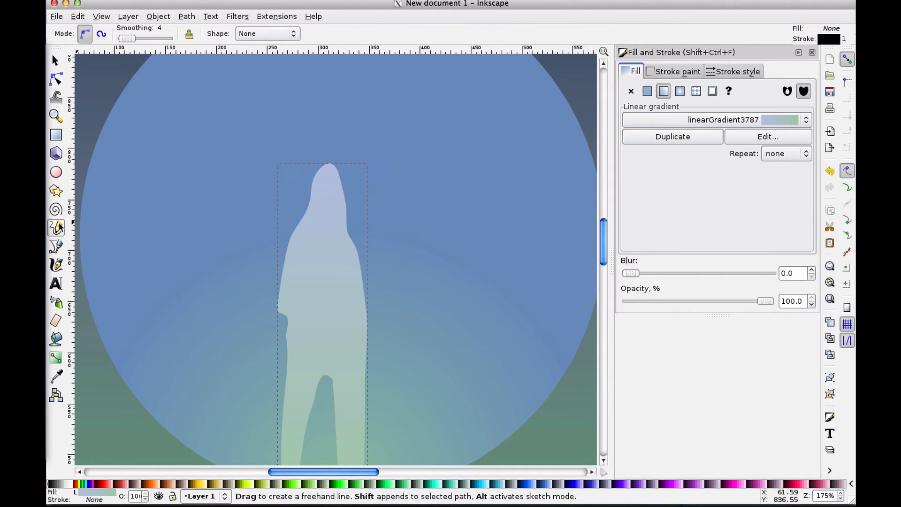
mouse_move(347, 263)
mouse_down()
mouse_move(420, 206)
mouse_move(443, 179)
mouse_move(437, 163)
mouse_move(342, 238)
mouse_move(347, 263)
mouse_up()
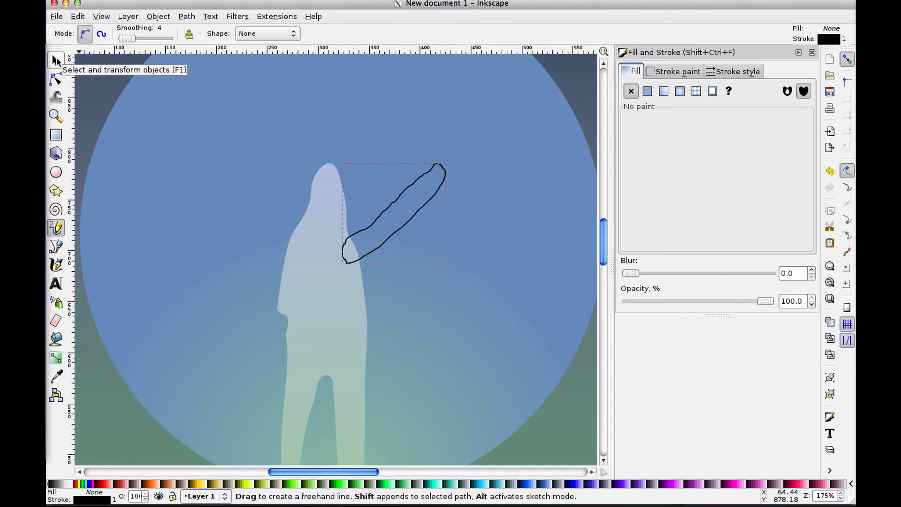
click(55, 61)
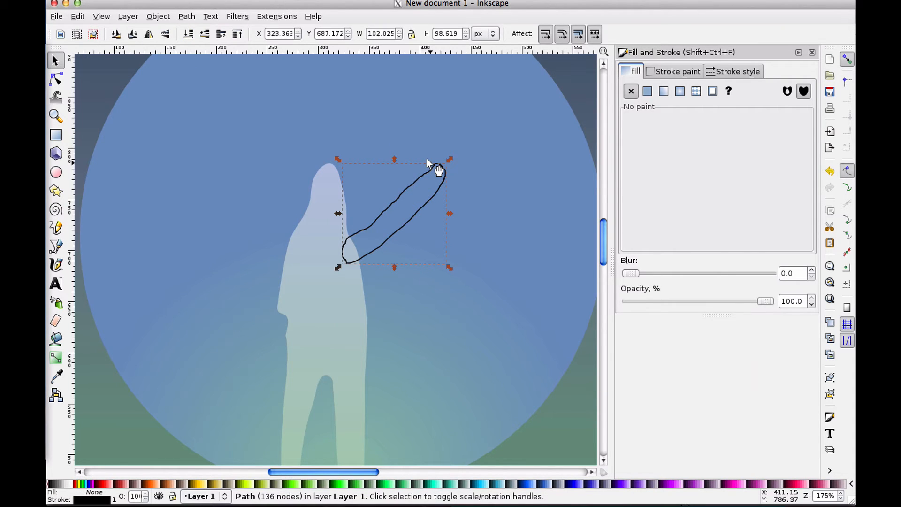
Simplify the arm shape's path three times
key(ctrl+l)
key(ctrl+l)
key(ctrl+l)
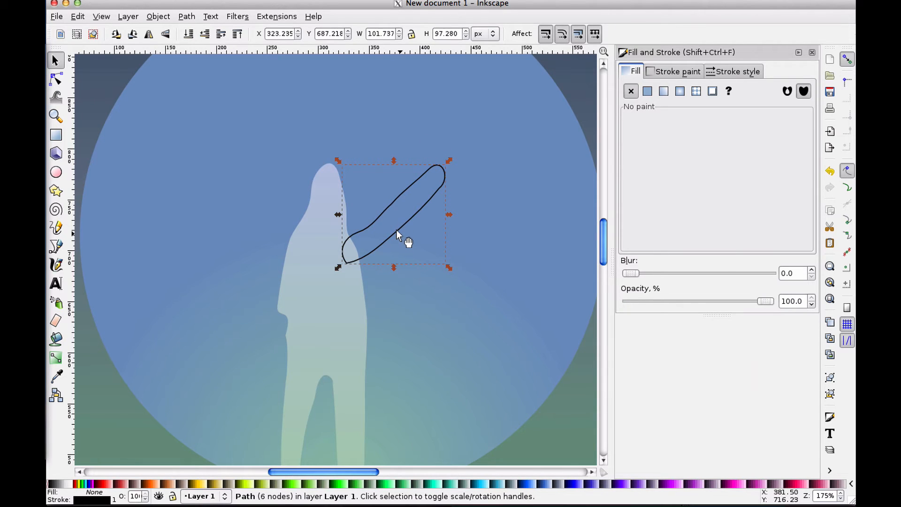
Copy the large figure's style and paste it onto the arm shape
click(294, 257)
click(83, 19)
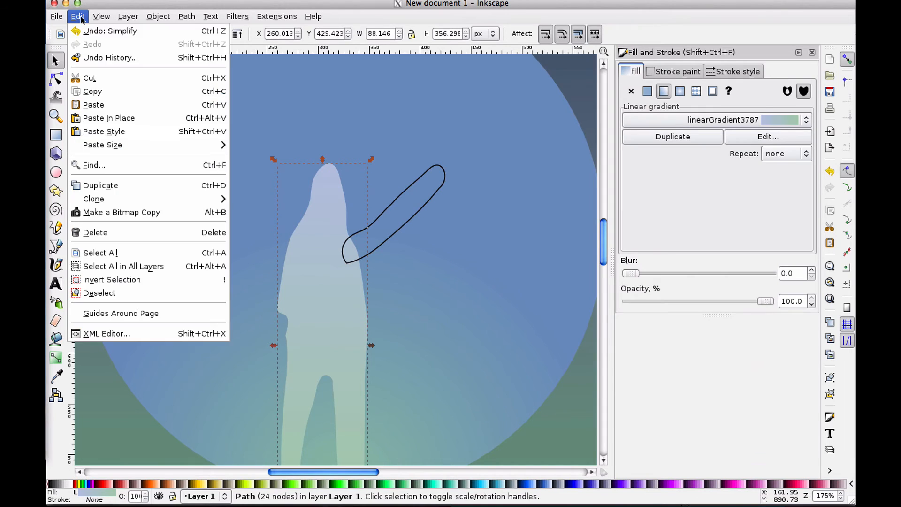
click(96, 90)
click(406, 184)
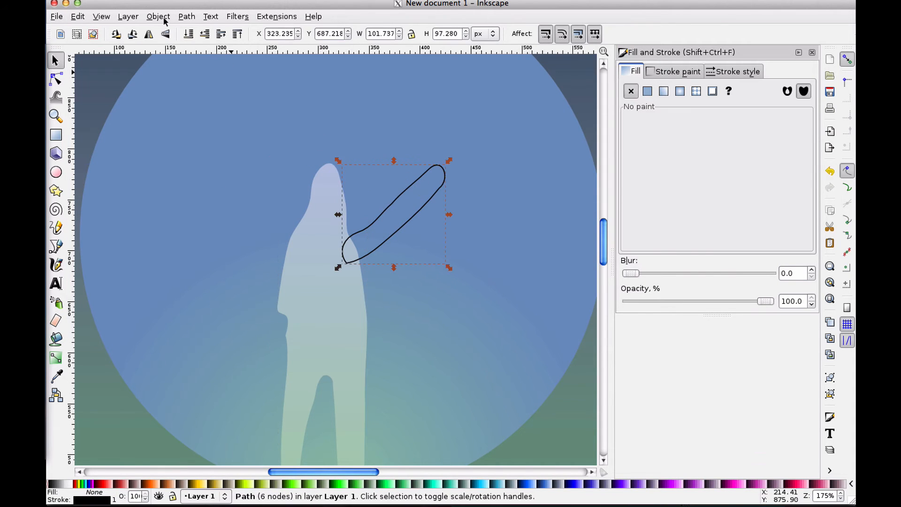
click(78, 16)
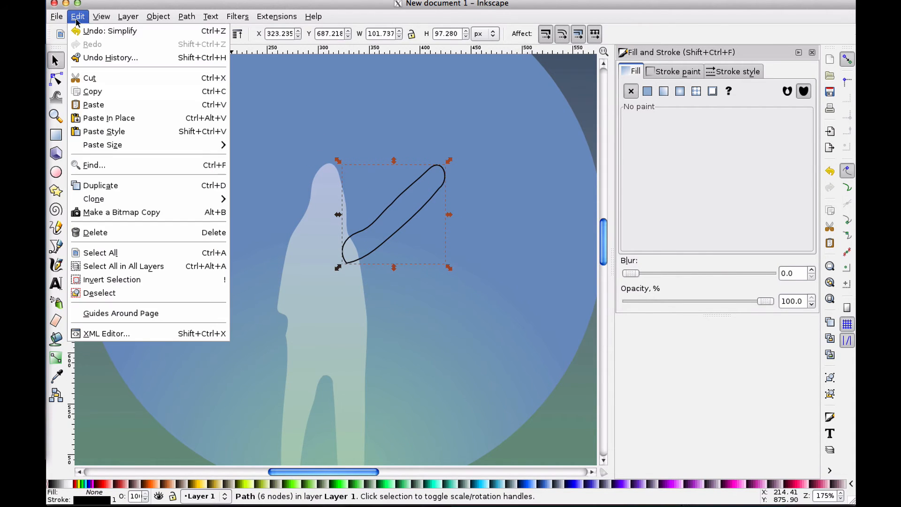
click(123, 129)
Move the arm up onto the shoulder and union it with the large figure
mouse_move(414, 179)
mouse_down()
mouse_move(425, 248)
mouse_move(402, 181)
mouse_move(407, 189)
mouse_move(412, 175)
mouse_move(413, 187)
mouse_up()
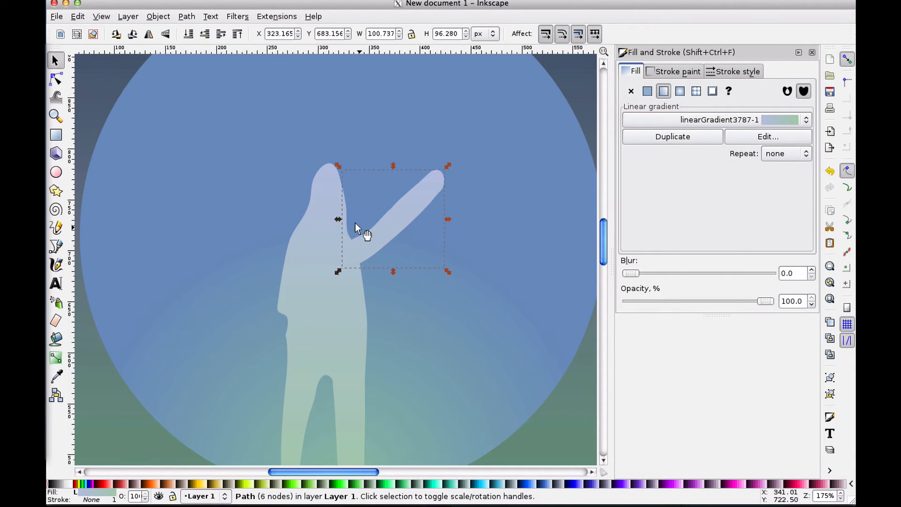
mouse_move(374, 225)
mouse_down()
mouse_move(382, 233)
mouse_move(375, 209)
mouse_up()
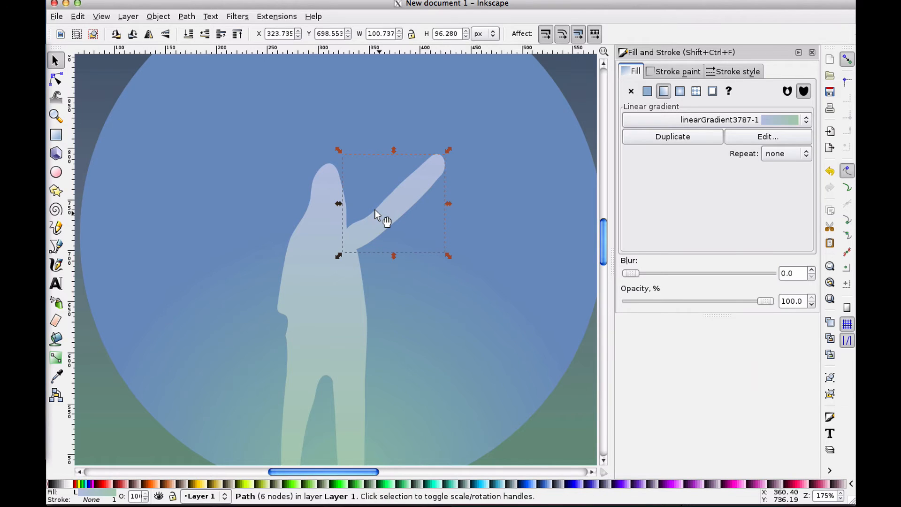
shift+click(305, 282)
click(186, 16)
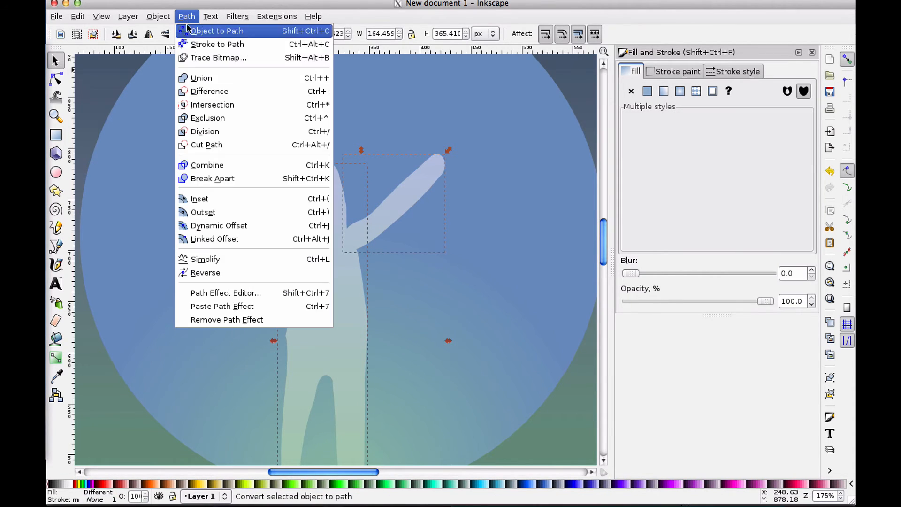
click(216, 73)
Clean up the merged outline by deleting extra nodes at the armpit and hand and adjusting node handles
click(56, 79)
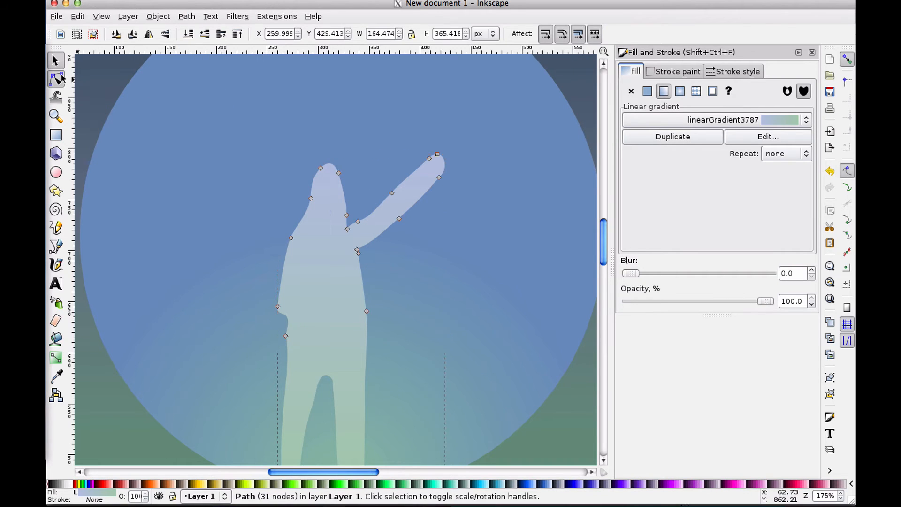
click(346, 227)
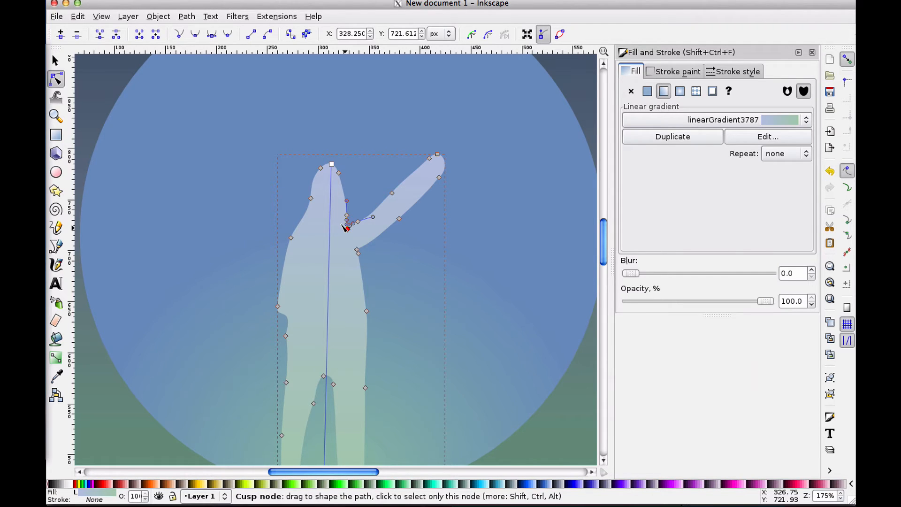
key(Delete)
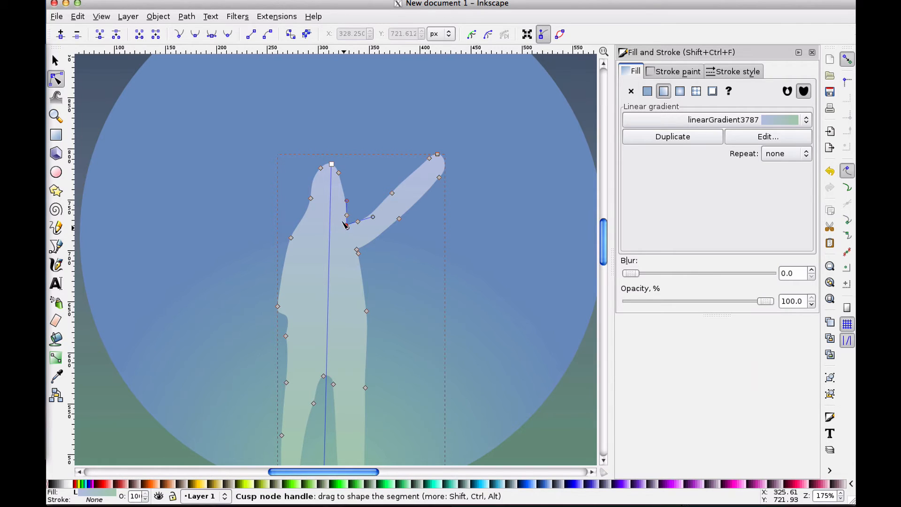
drag(345, 225, 356, 219)
drag(428, 158, 421, 164)
key(Delete)
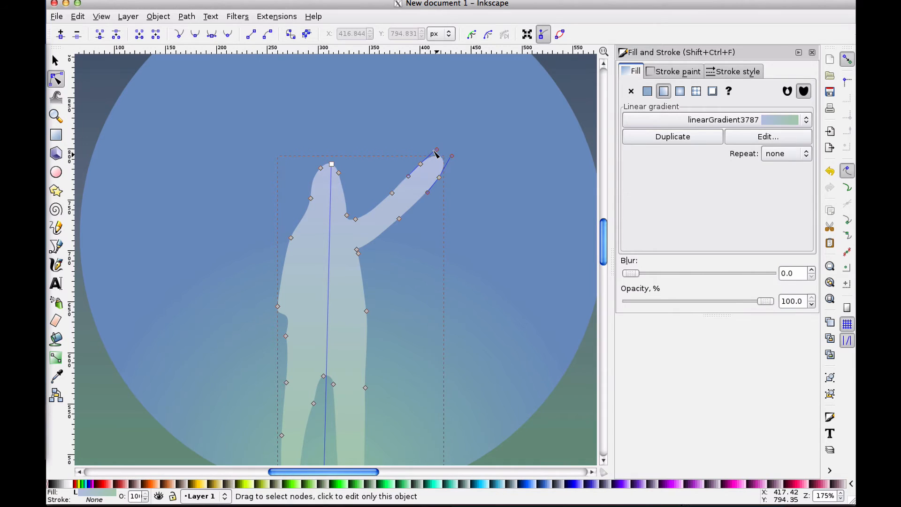
click(438, 178)
key(Delete)
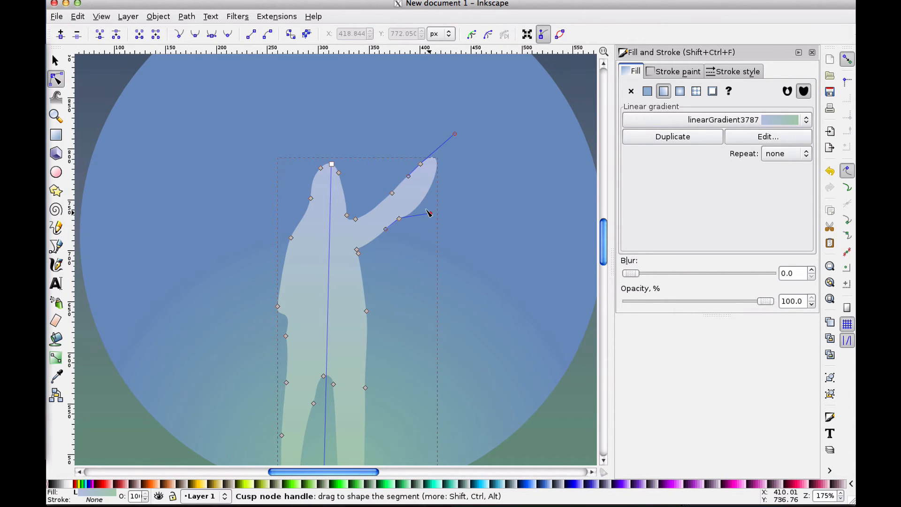
drag(429, 214, 428, 174)
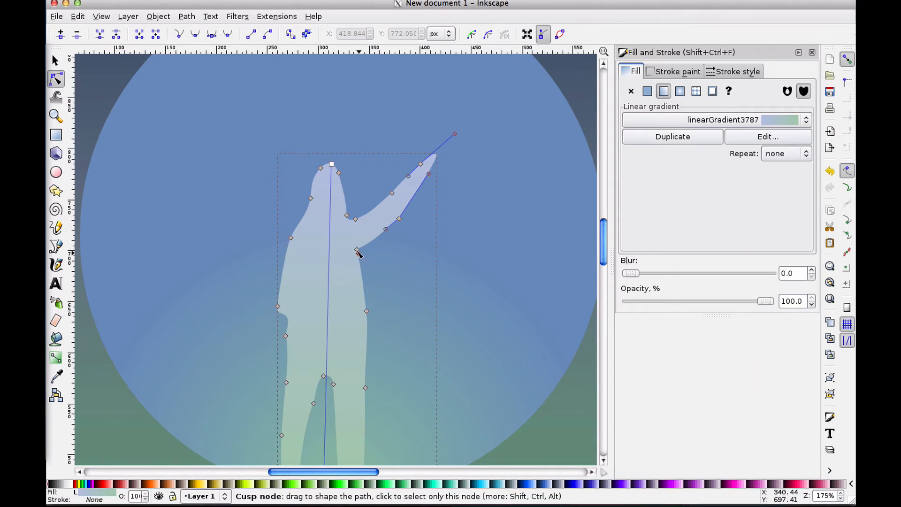
drag(358, 253, 361, 256)
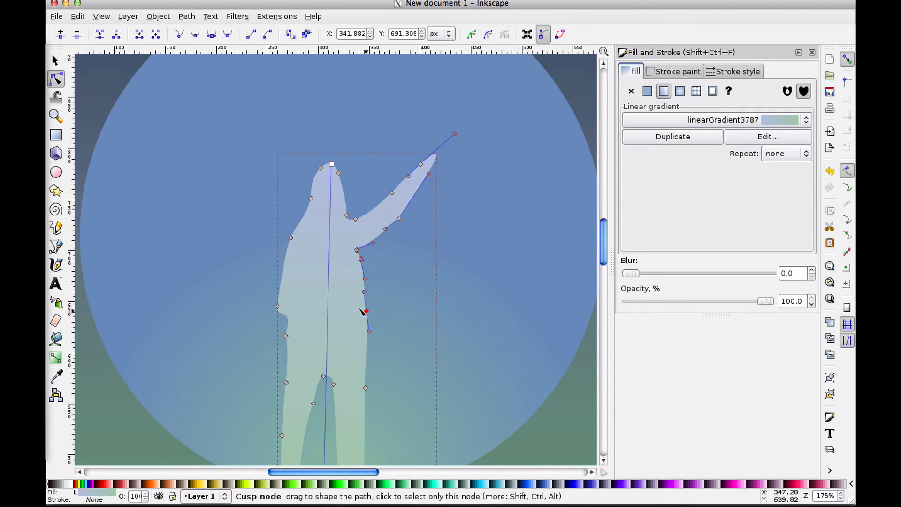
Smooth the merged figure's armpit by moving its node and dragging the node handle into place
drag(361, 310, 355, 309)
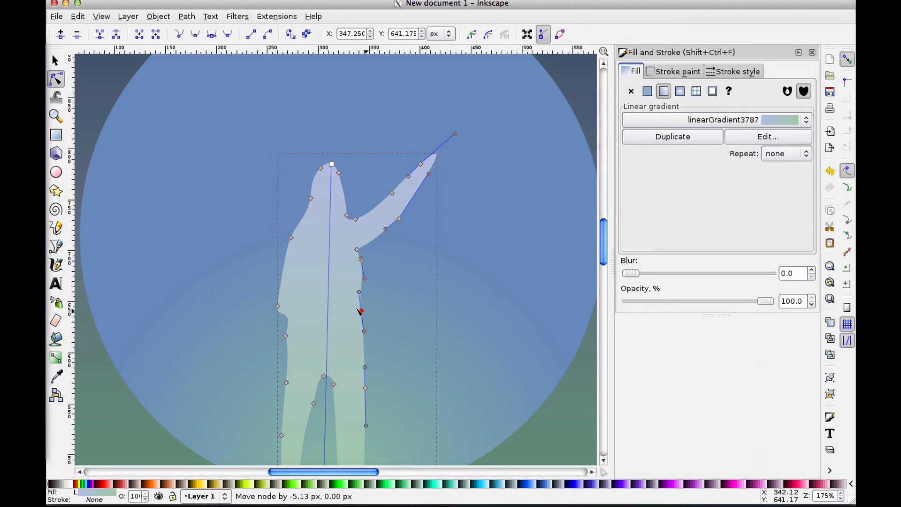
click(358, 261)
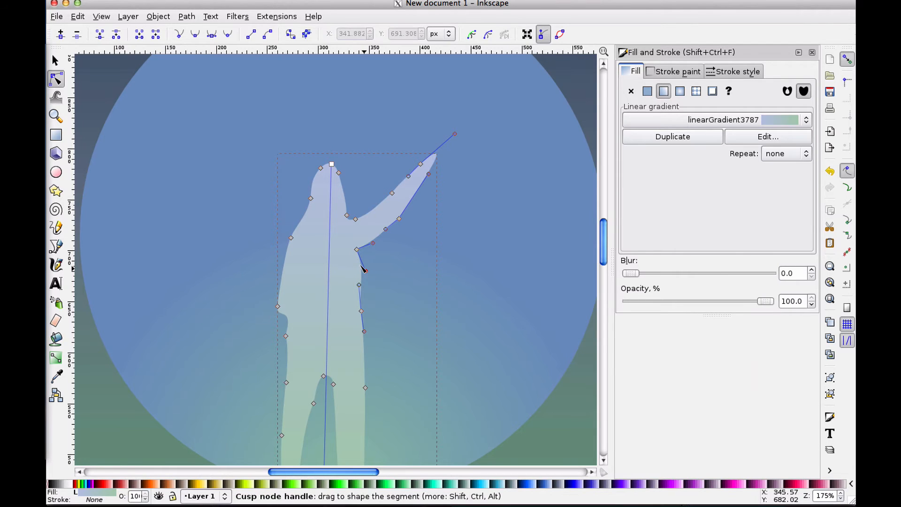
drag(362, 264, 355, 245)
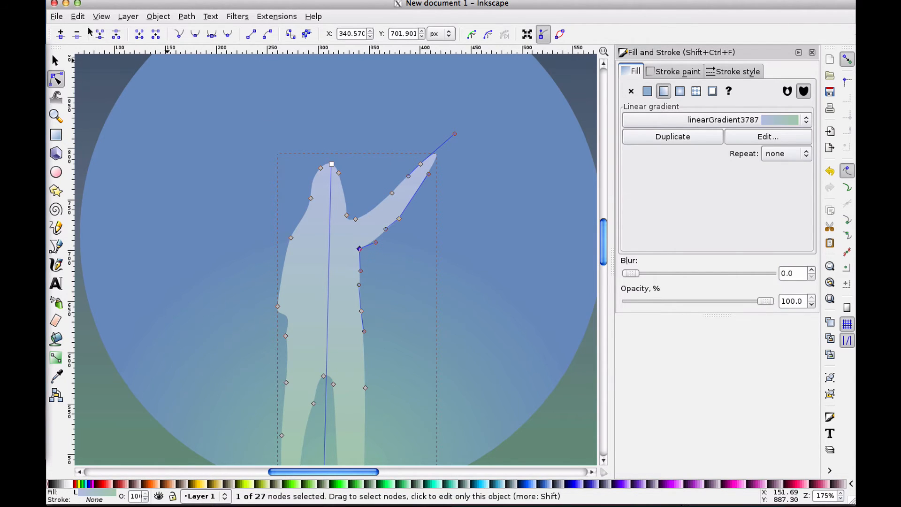
click(55, 60)
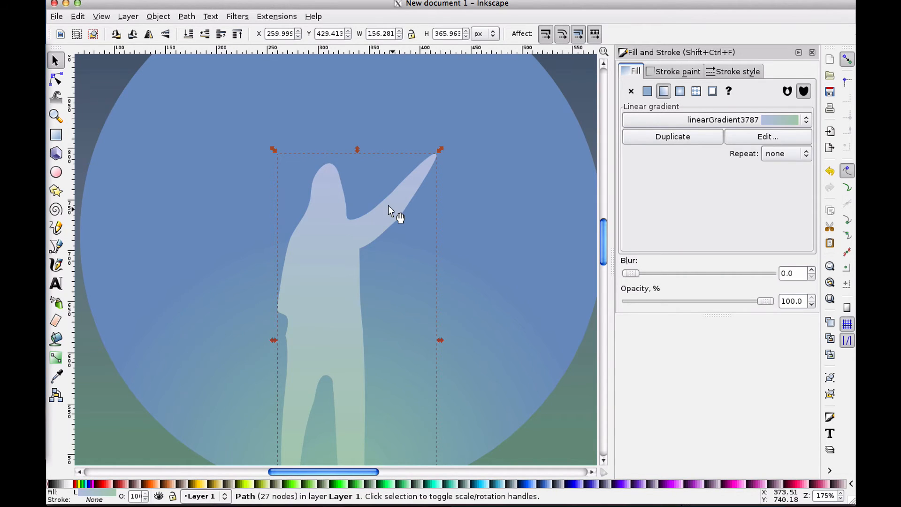
Shrink the arm-raising figure to about 24 × 56 px and move it among the small figures below the moon
scroll(395, 210, down, 2)
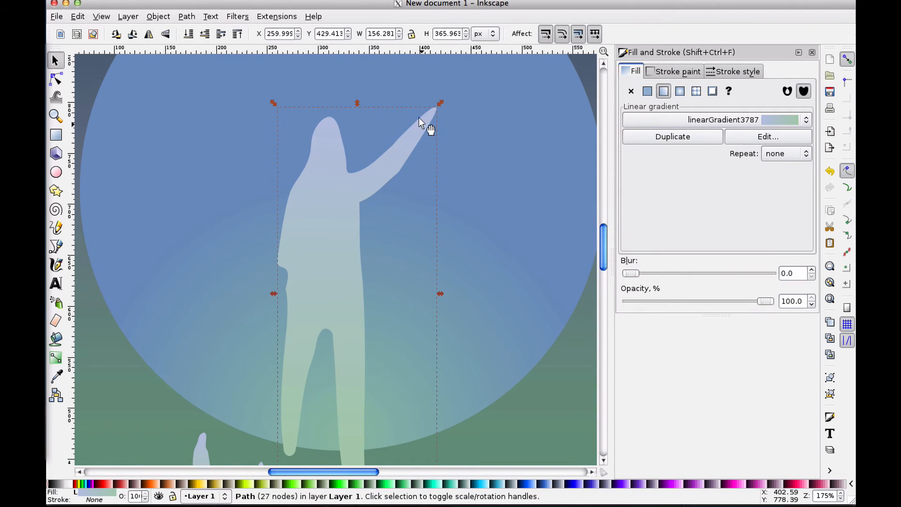
drag(432, 113, 362, 213)
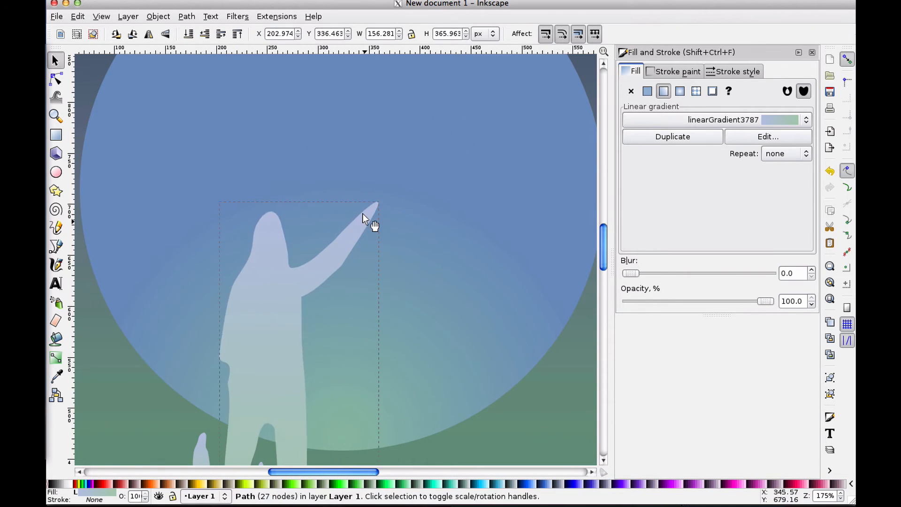
scroll(363, 213, down, 8)
scroll(362, 213, up, 4)
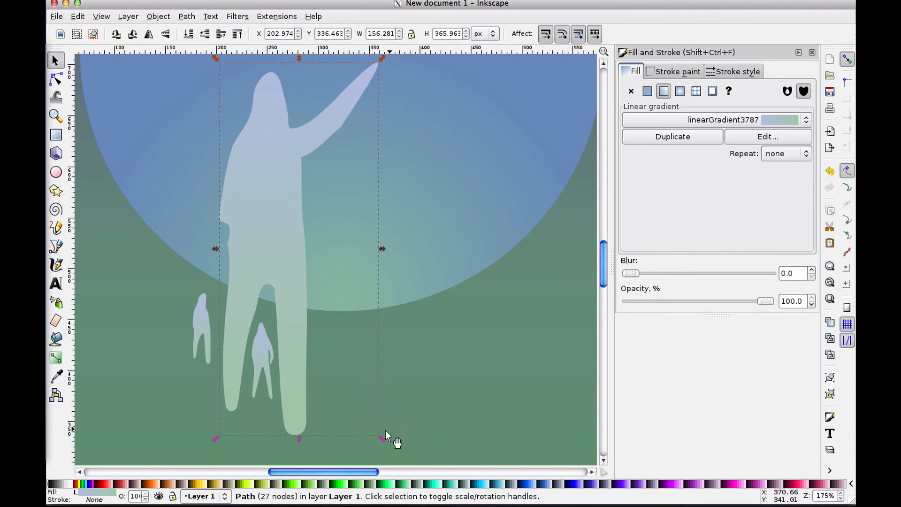
drag(381, 437, 249, 214)
drag(226, 113, 249, 280)
drag(275, 315, 272, 305)
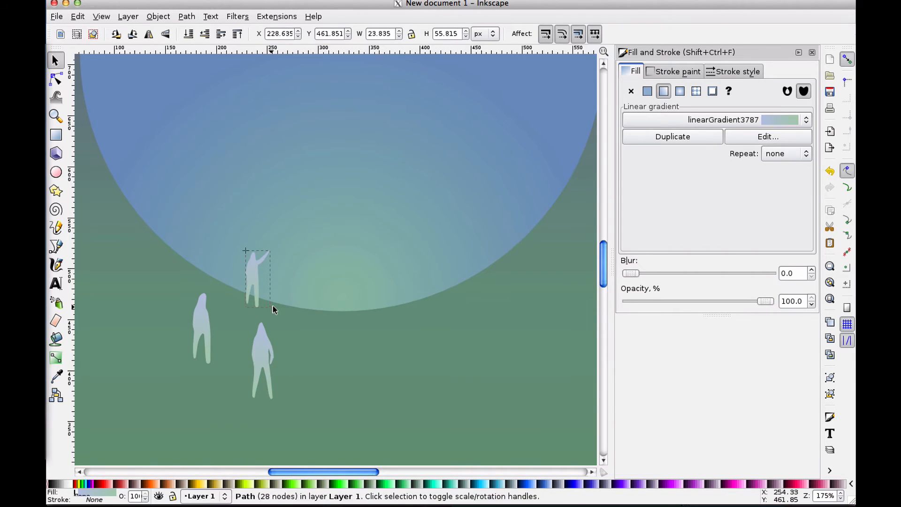
drag(251, 269, 282, 290)
Nudge the small arm-raising figure up slightly and check its placement by deselecting and reselecting it
click(277, 292)
click(113, 258)
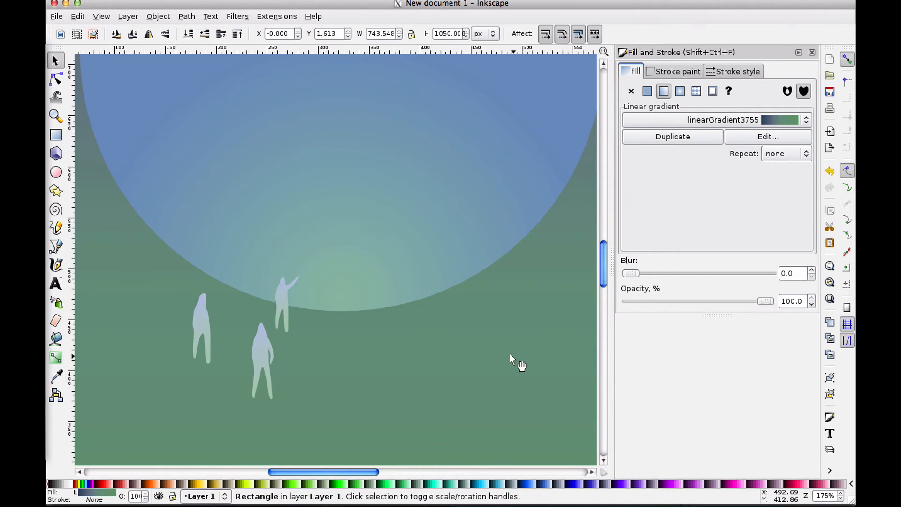
click(282, 284)
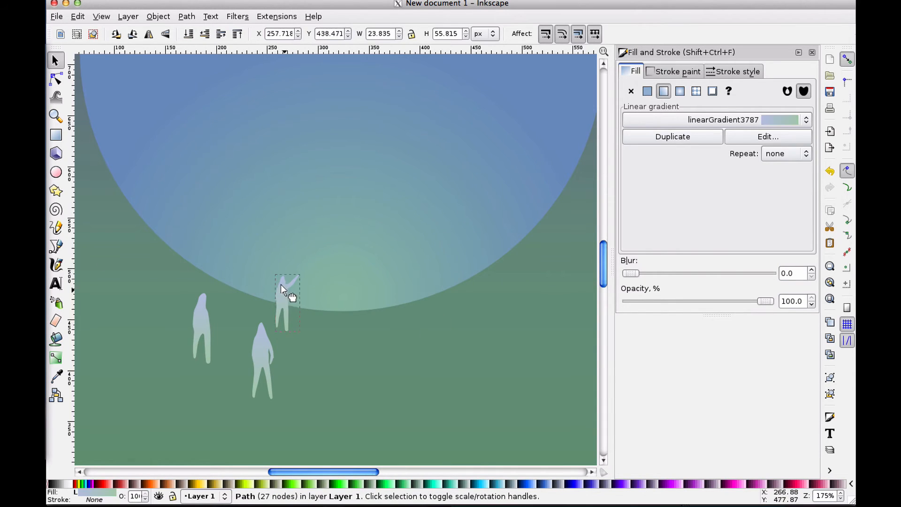
key(Up)
click(349, 312)
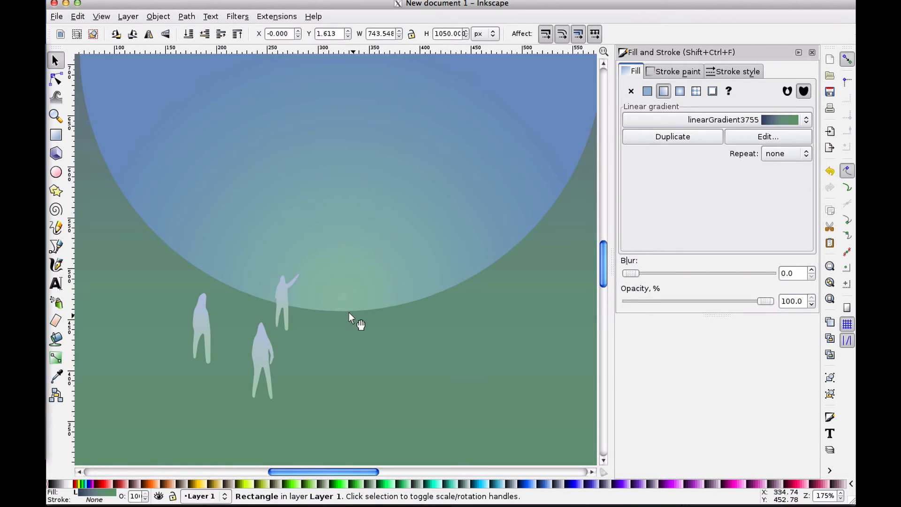
click(282, 286)
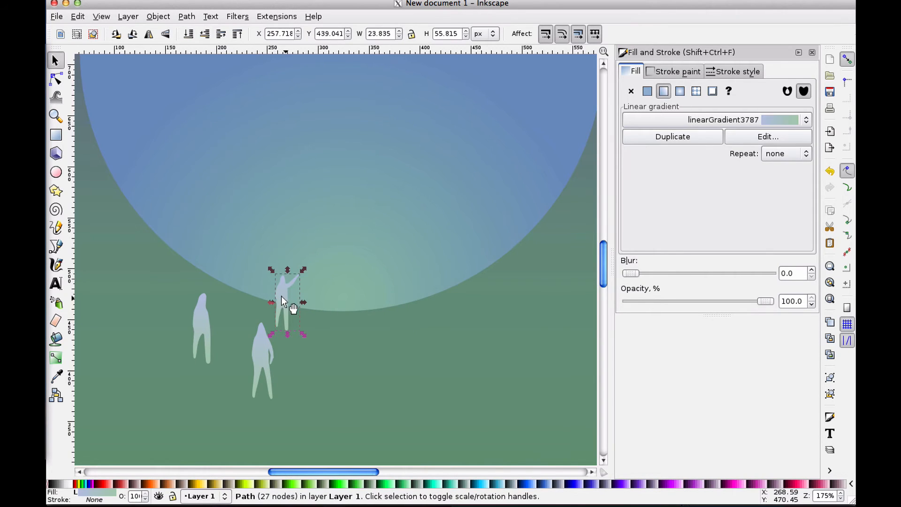
click(337, 338)
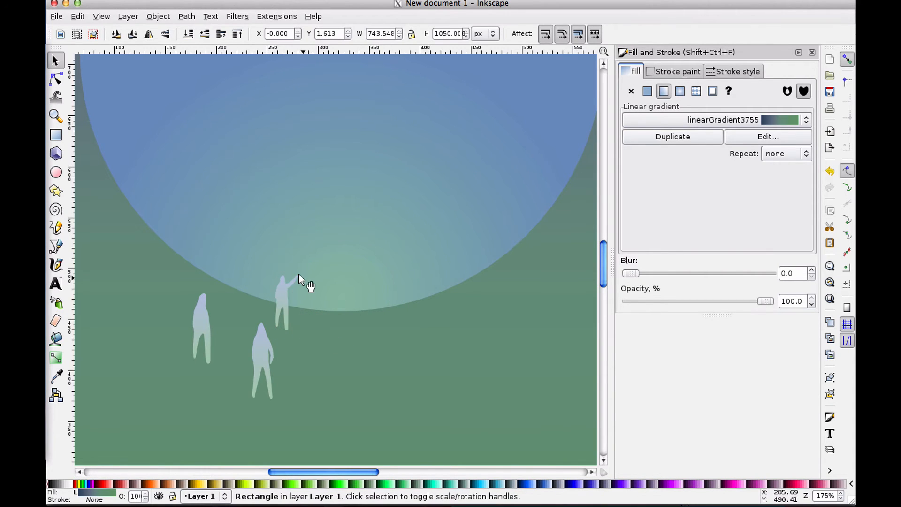
click(278, 289)
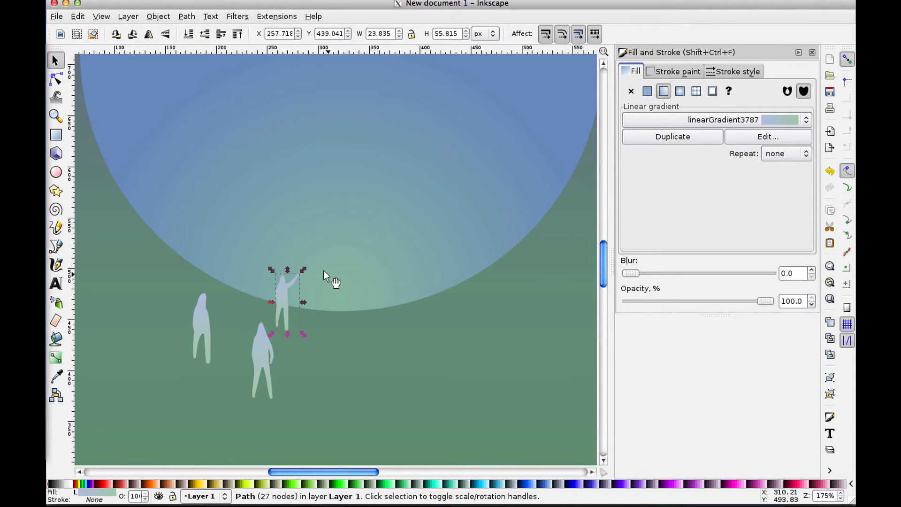
click(322, 270)
click(274, 283)
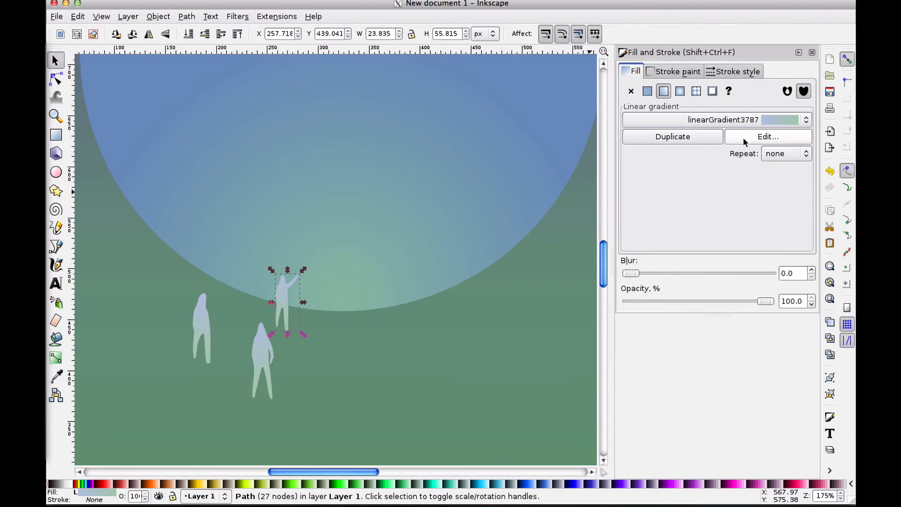
Duplicate the figure's gradient and raise the lightness of its first stop to 240
click(706, 138)
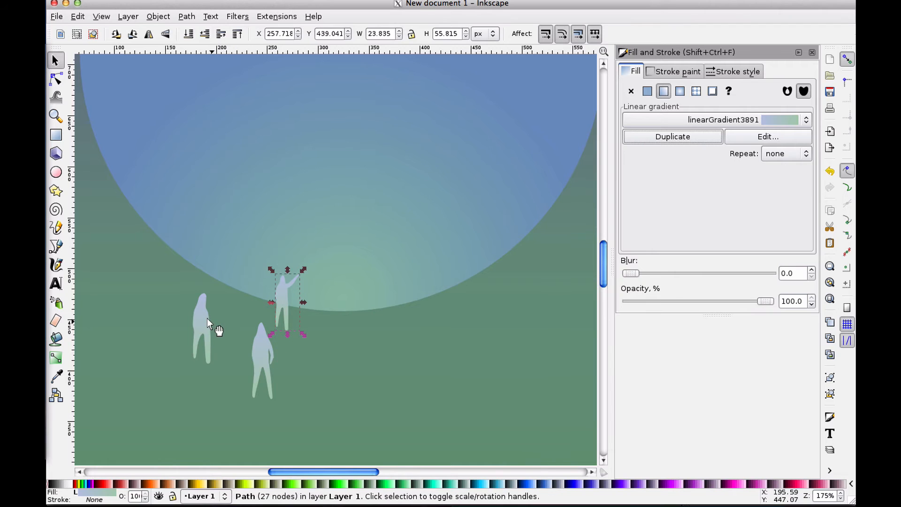
click(768, 136)
drag(713, 217, 692, 177)
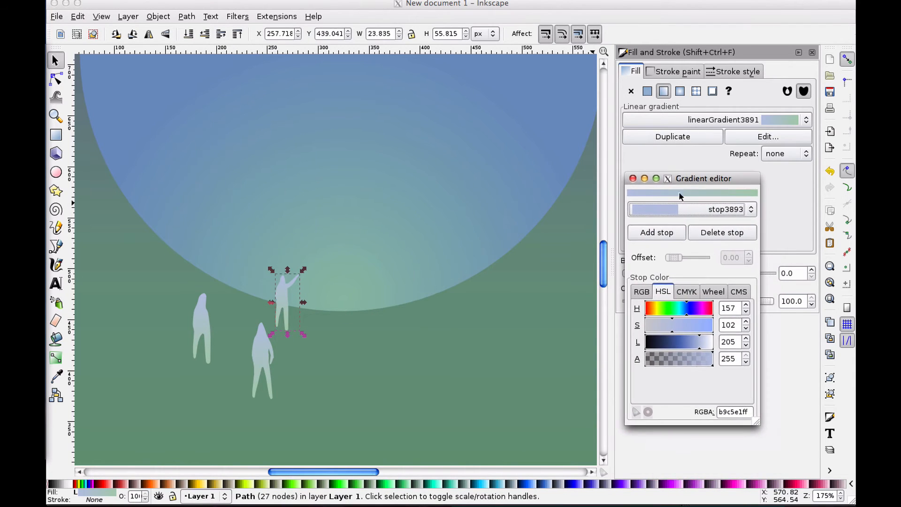
click(671, 209)
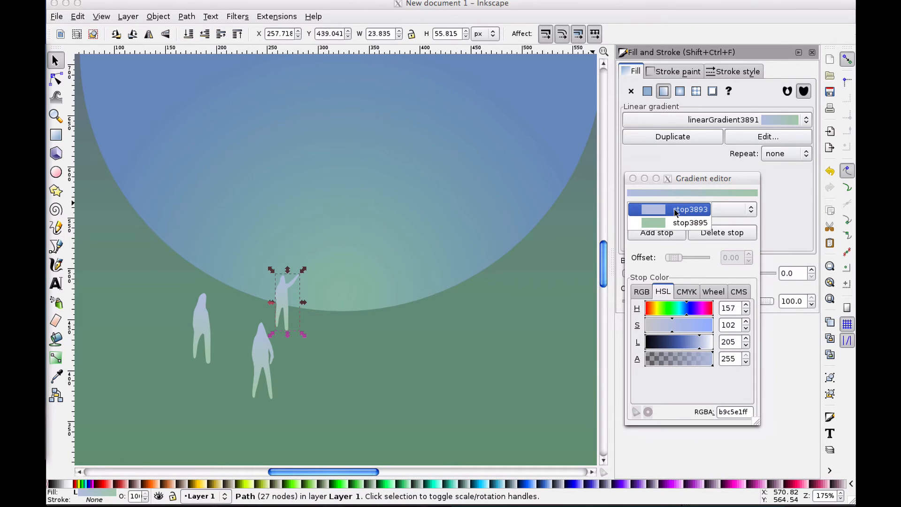
click(675, 212)
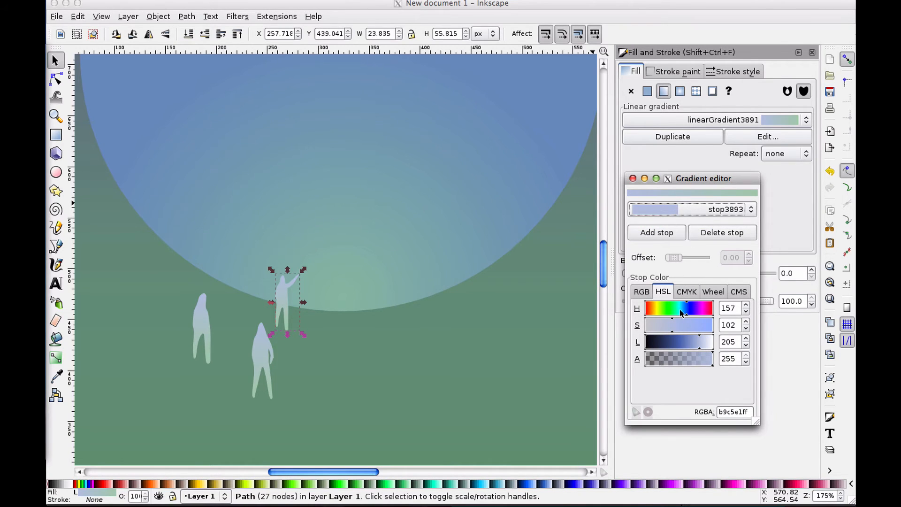
click(676, 210)
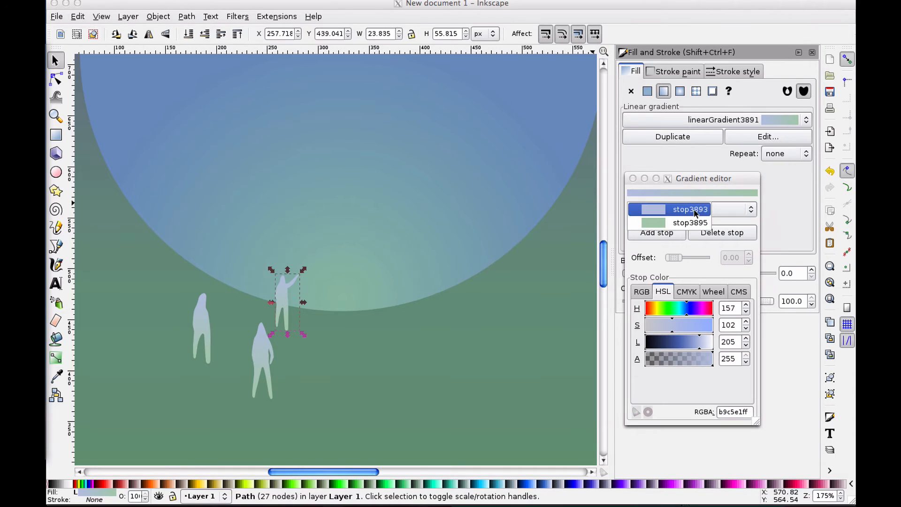
click(676, 209)
drag(699, 344, 709, 345)
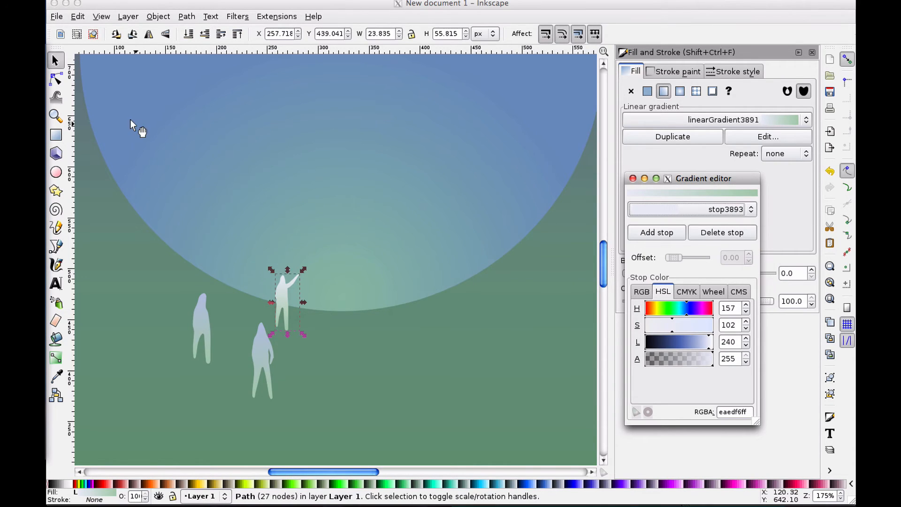
With the Gradient tool, reposition the figure's gradient handles to run from the raised hand down the body
click(58, 360)
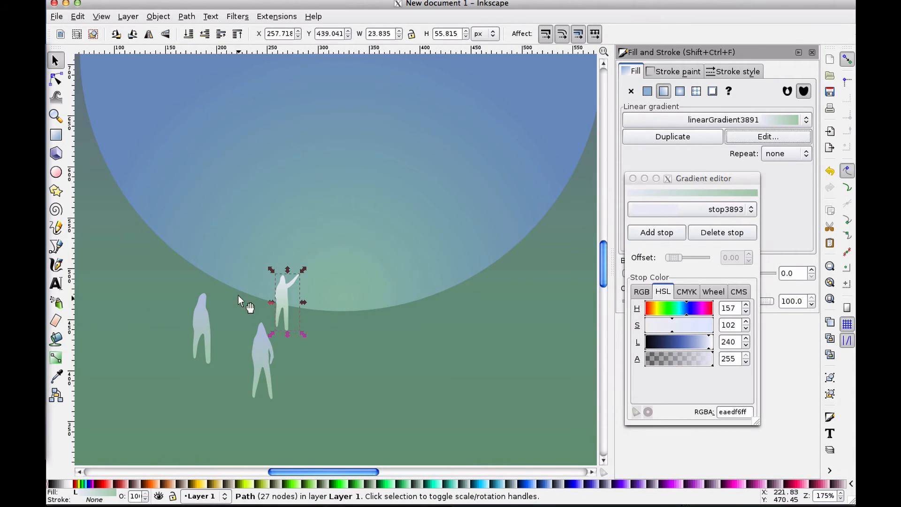
click(58, 359)
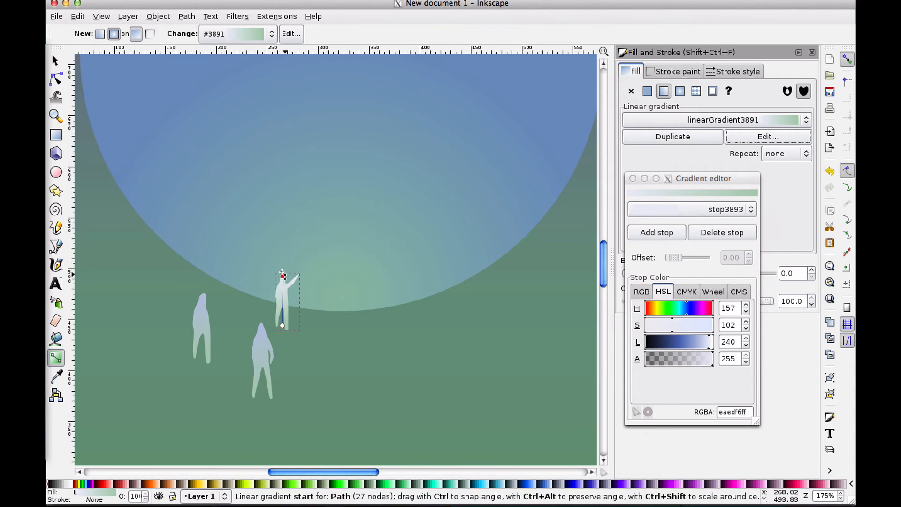
click(296, 277)
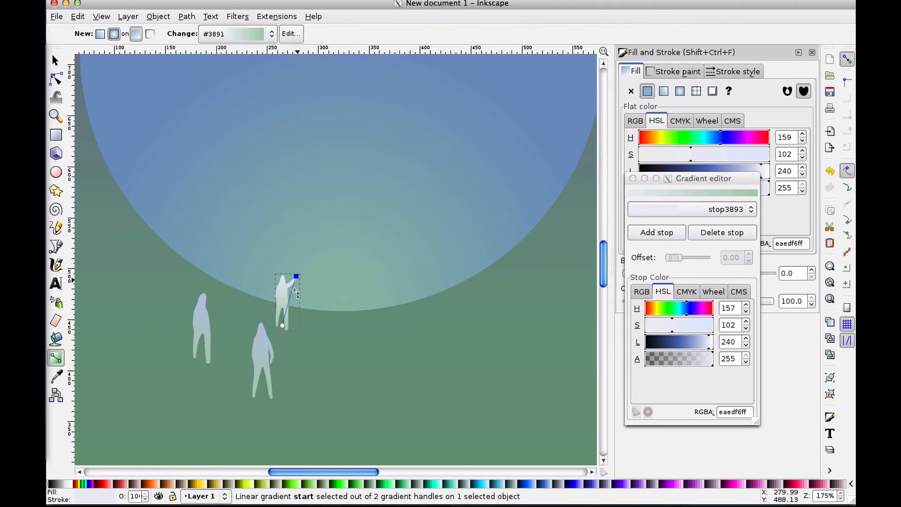
drag(282, 323, 281, 301)
click(282, 301)
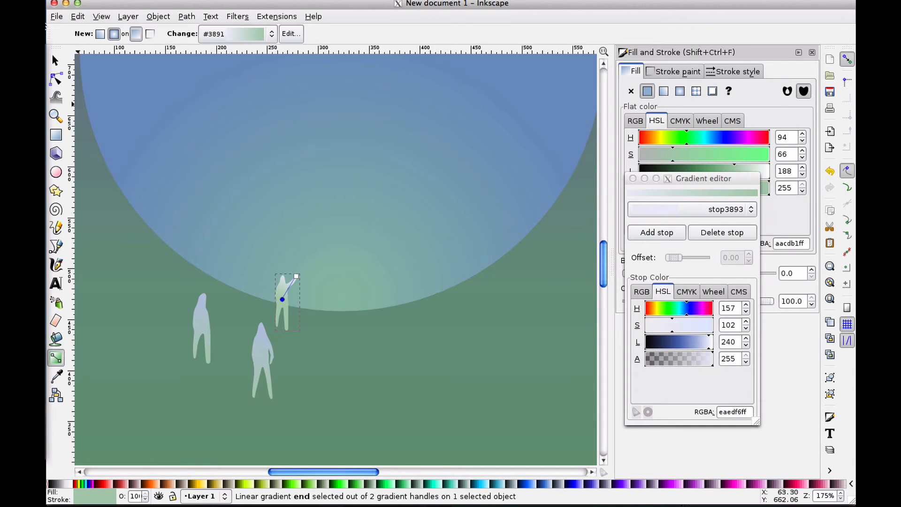
Draw an ellipse about 60 × 62 px just above the small figure's raised hand
key(s)
click(250, 170)
click(381, 319)
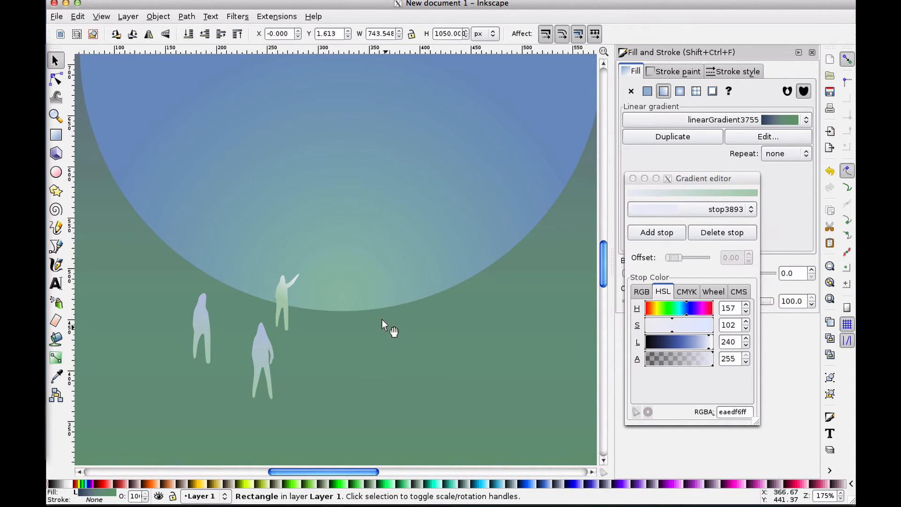
click(370, 231)
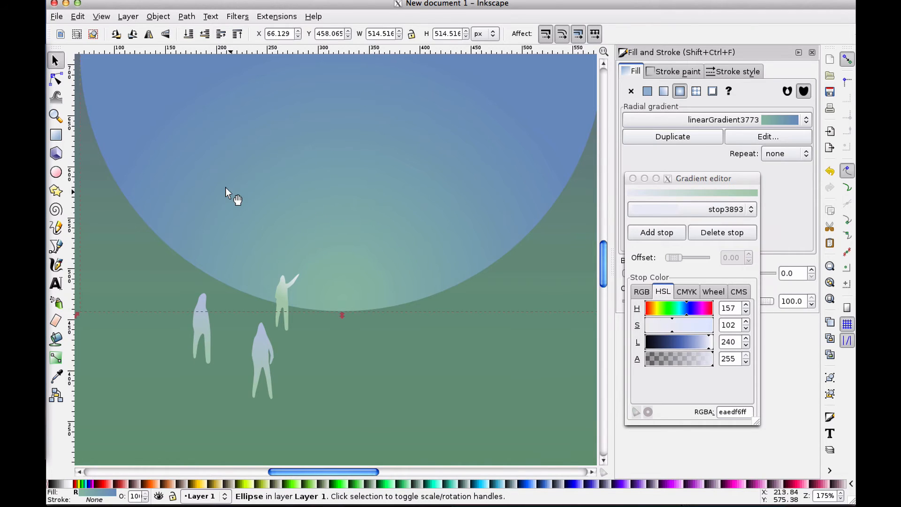
click(56, 171)
drag(275, 184, 333, 245)
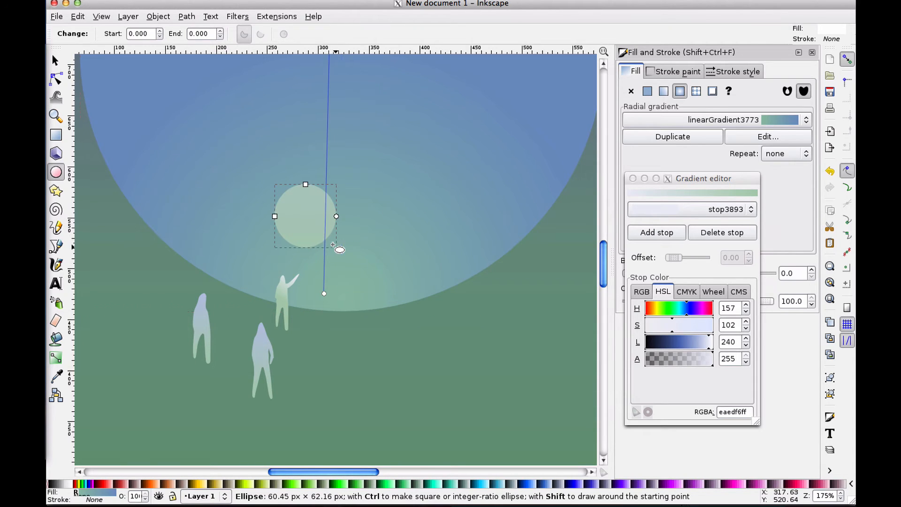
Resize the ellipse into a wide oval about 61 × 41 px over the hand and close the gradient editor
key(s)
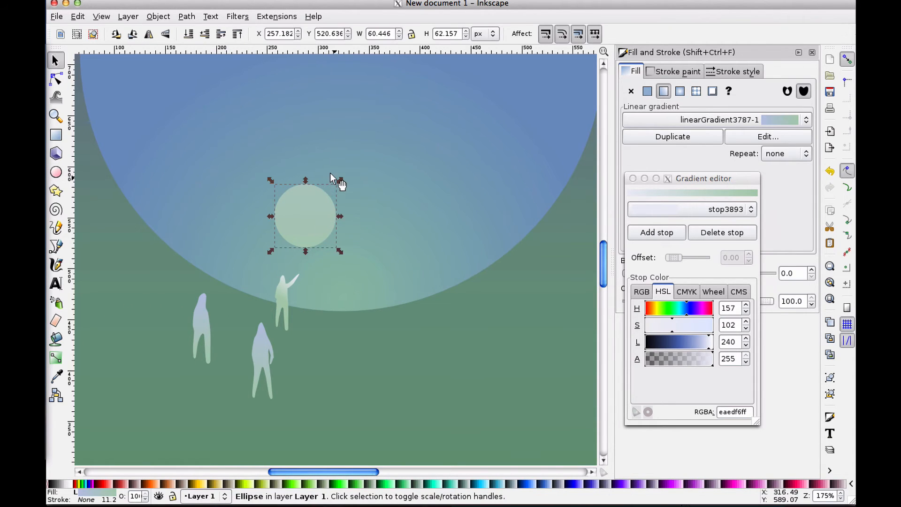
drag(331, 173, 320, 177)
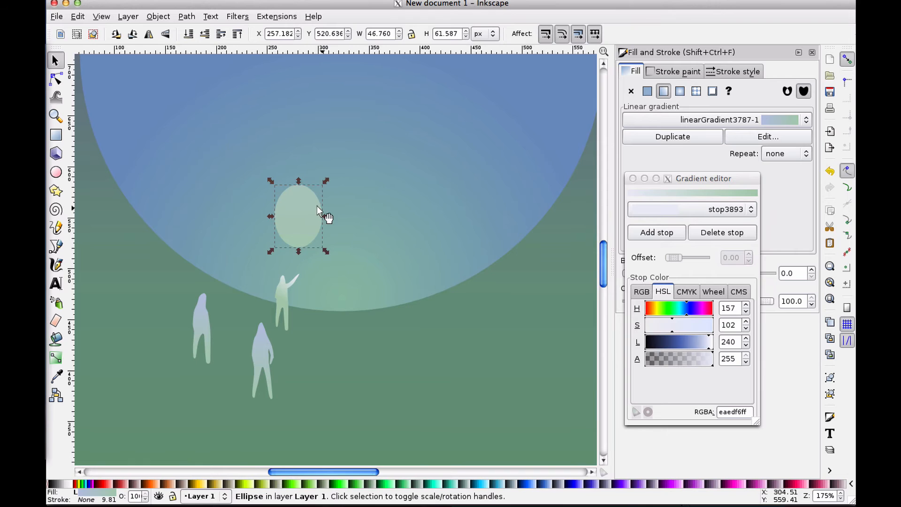
click(315, 229)
mouse_move(327, 251)
mouse_down()
mouse_move(348, 194)
mouse_move(315, 255)
mouse_move(303, 234)
mouse_move(315, 255)
mouse_up()
drag(700, 178, 702, 179)
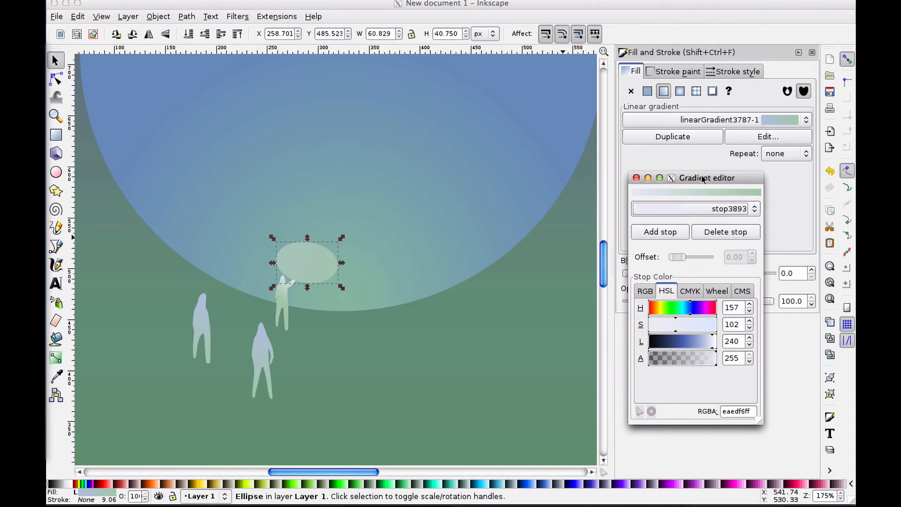
click(636, 178)
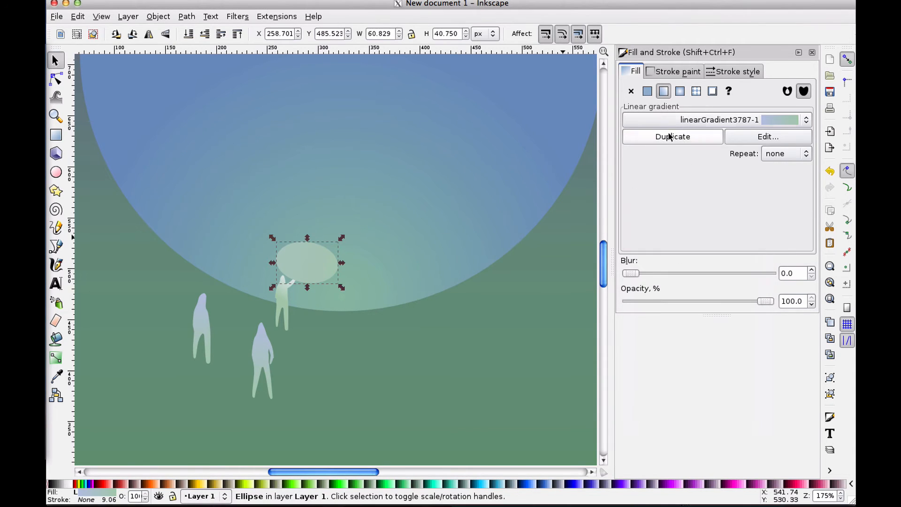
Duplicate the oval's gradient, open it in the gradient editor, and switch it to a radial gradient
click(673, 137)
click(728, 139)
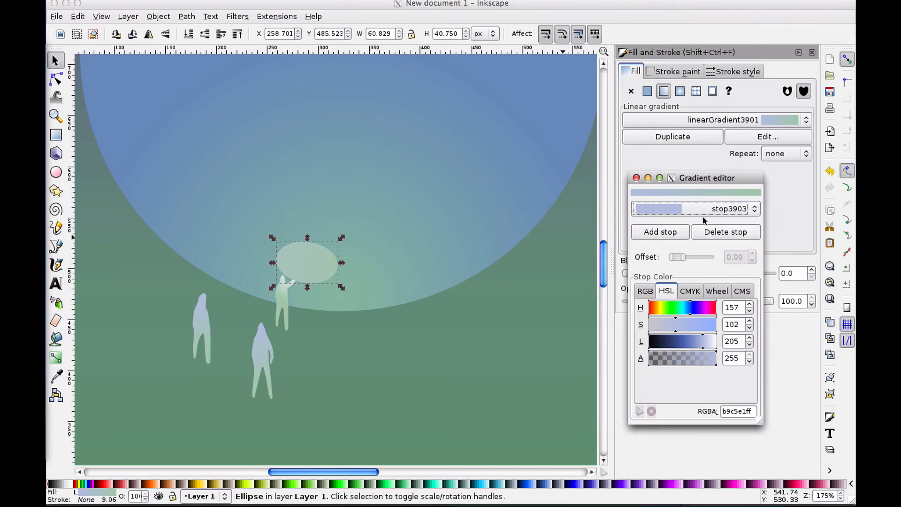
click(680, 91)
click(681, 91)
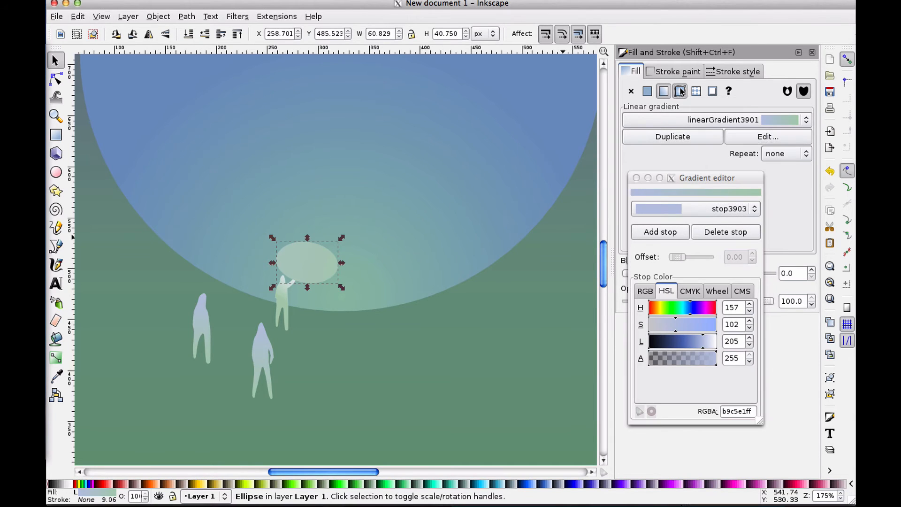
Set the gradient's end stop to alpha 0 and lightness about 153
click(685, 204)
click(674, 215)
click(674, 215)
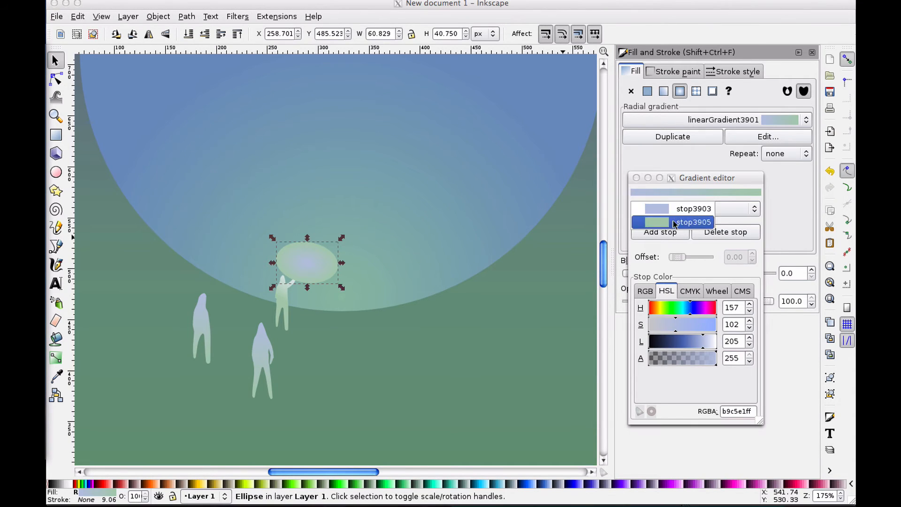
click(674, 208)
click(675, 209)
click(676, 221)
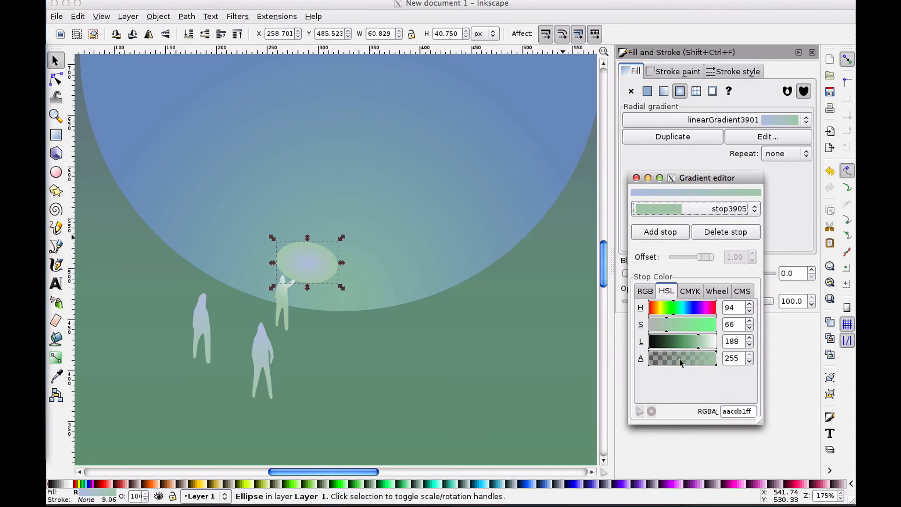
drag(681, 362, 646, 362)
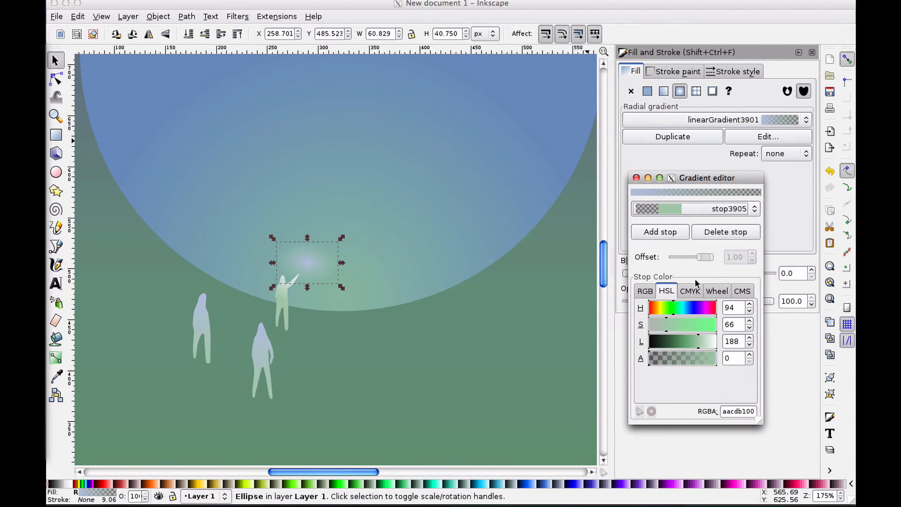
drag(708, 337, 711, 343)
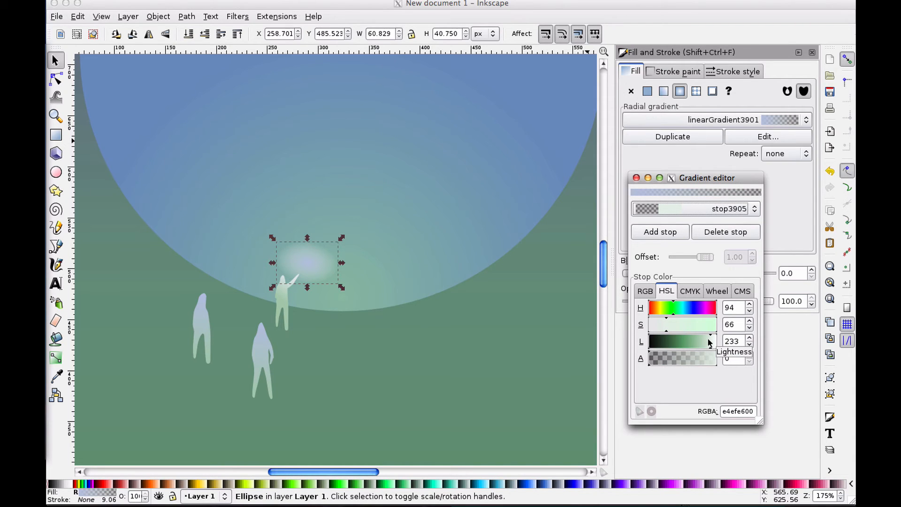
drag(709, 343, 684, 342)
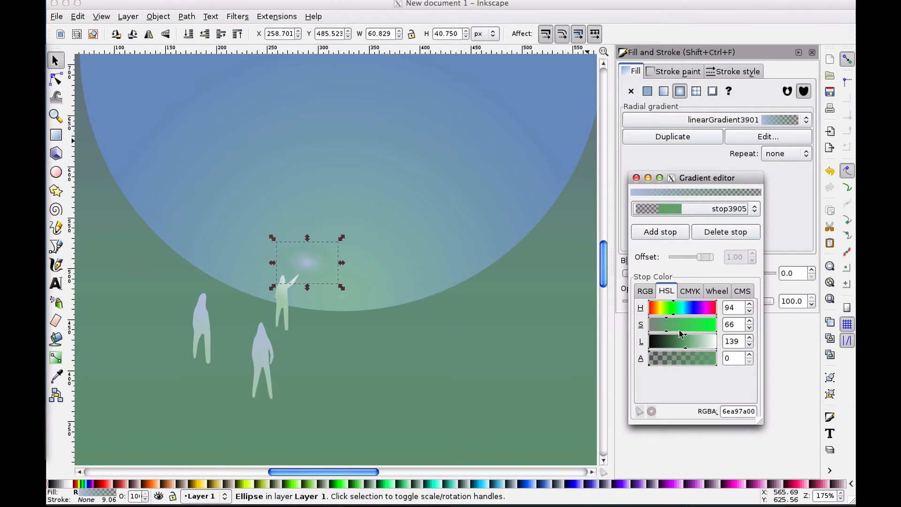
drag(685, 345, 620, 366)
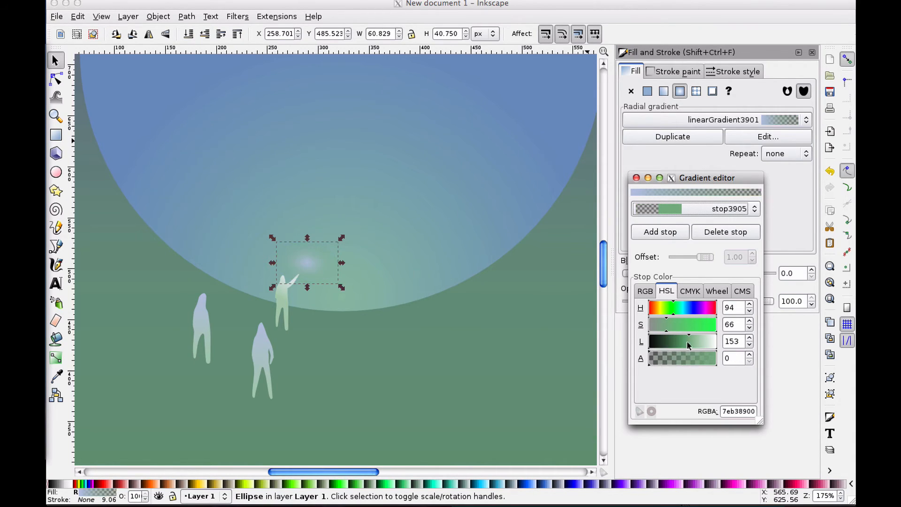
drag(689, 346, 687, 346)
Raise the lightness of the gradient's first stop to 222
click(697, 208)
click(696, 198)
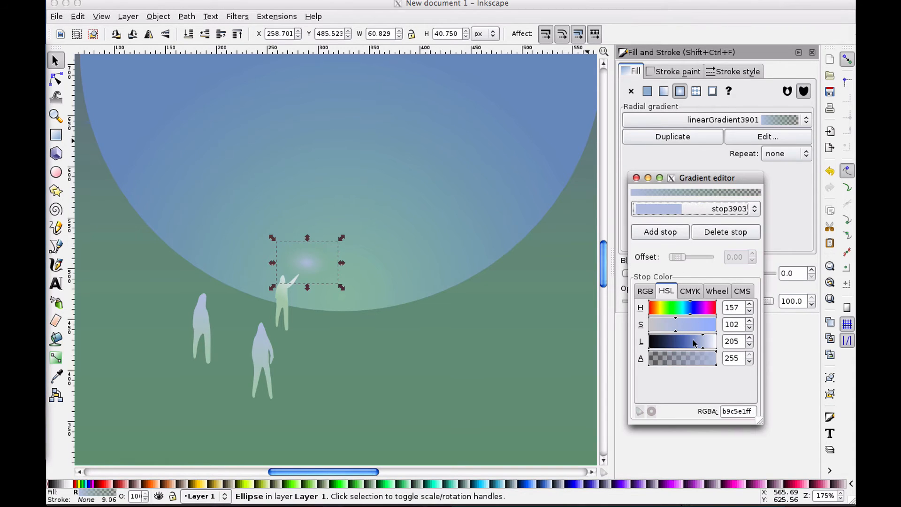
drag(694, 343, 707, 348)
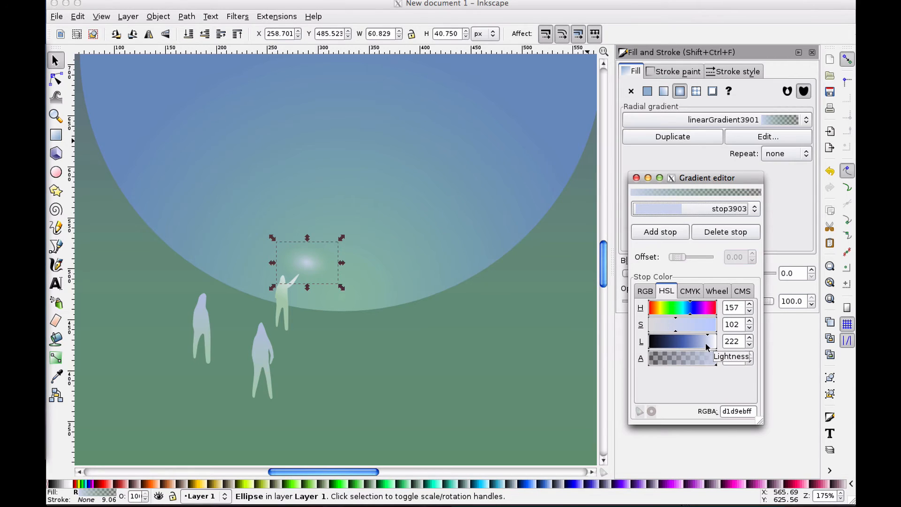
Move the glowing oval slightly up and left so it sits on the raised hand
click(311, 255)
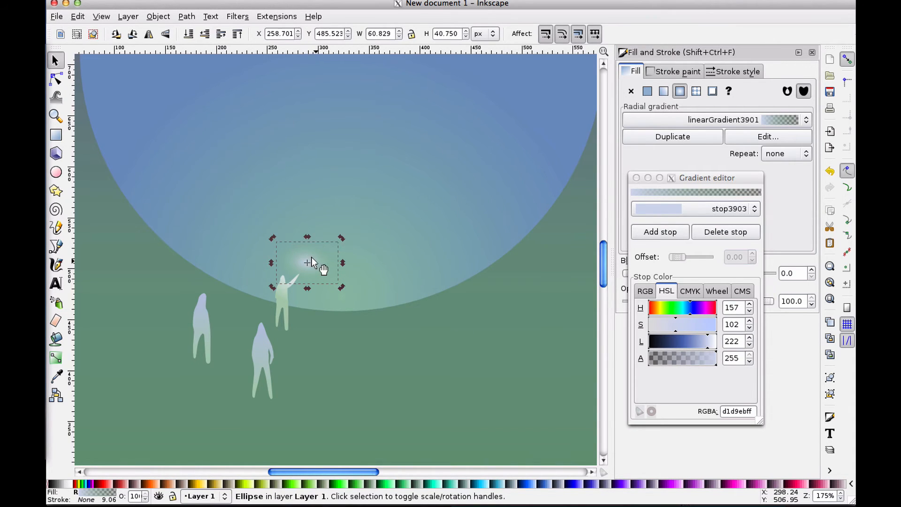
drag(311, 260, 304, 271)
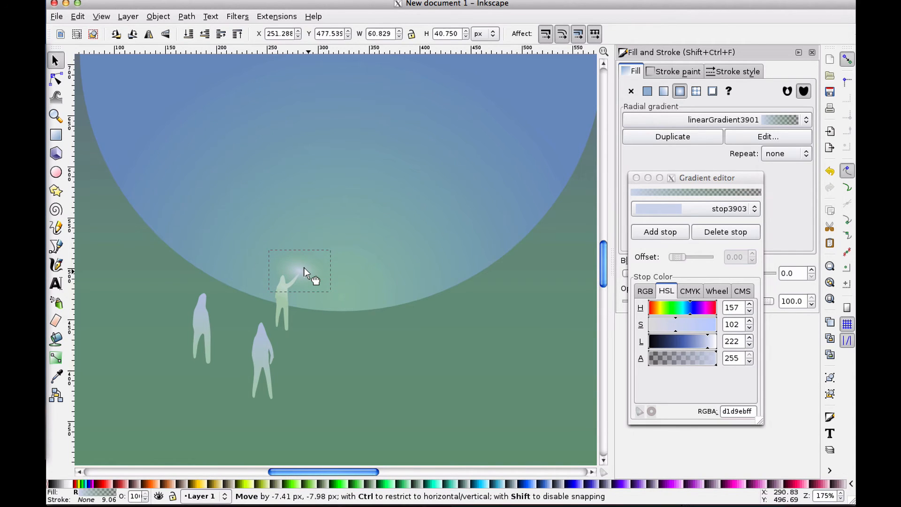
click(304, 268)
click(334, 313)
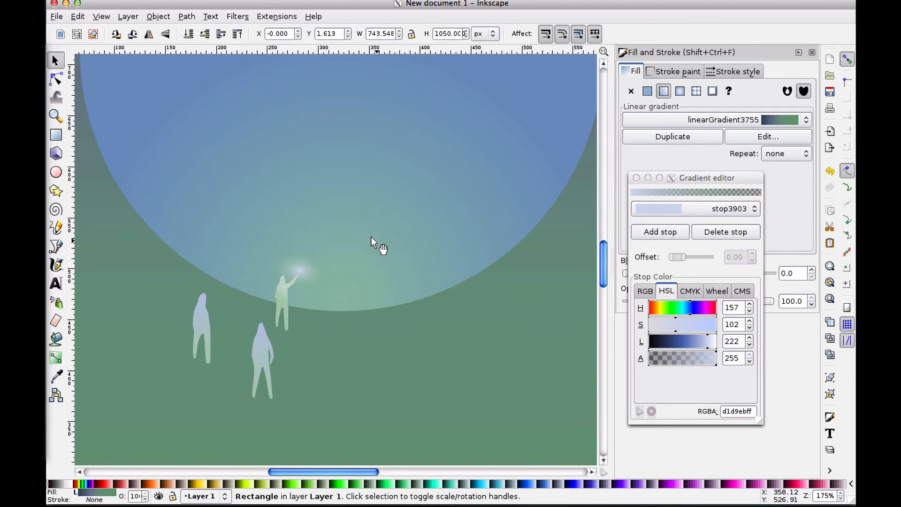
click(312, 268)
drag(309, 267, 309, 269)
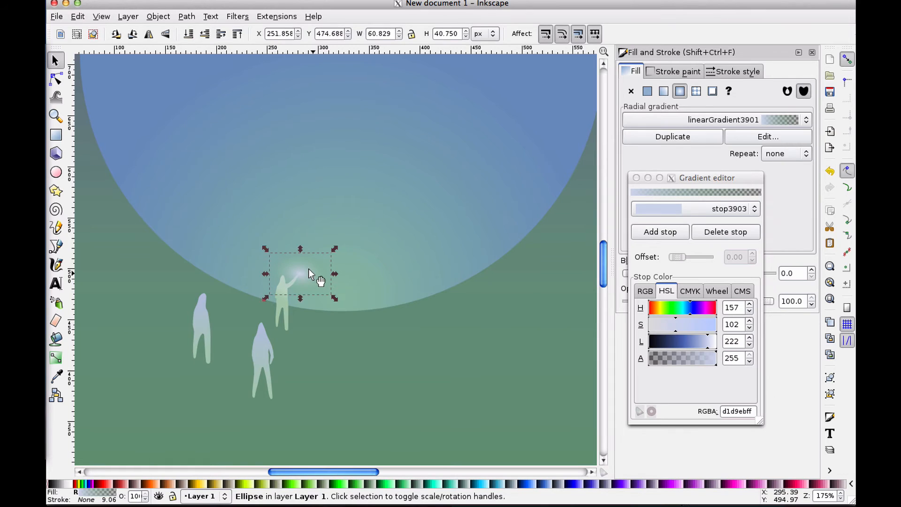
Recolour the first stop to a pale green with hue 85, saturation 33 and lightness 201
click(707, 342)
mouse_move(704, 342)
mouse_down()
mouse_move(691, 343)
mouse_move(699, 343)
mouse_up()
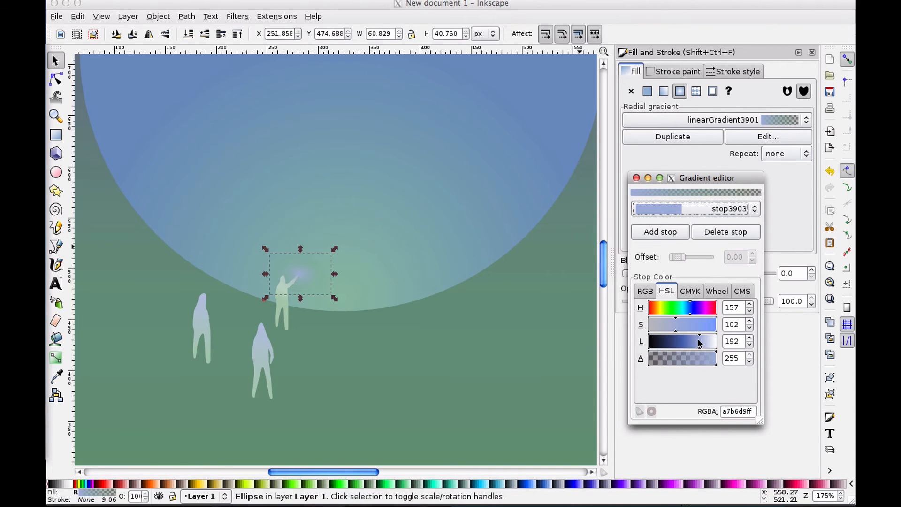
click(670, 312)
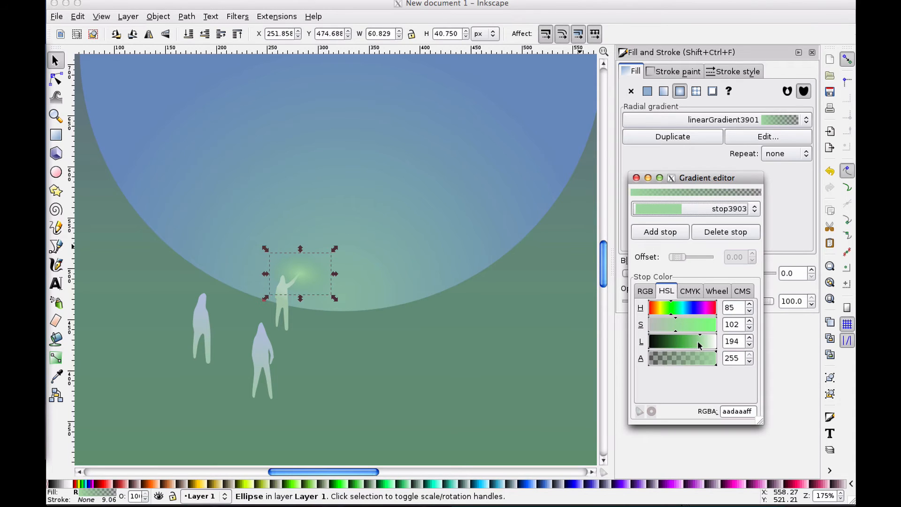
drag(698, 342, 656, 324)
drag(706, 347, 701, 347)
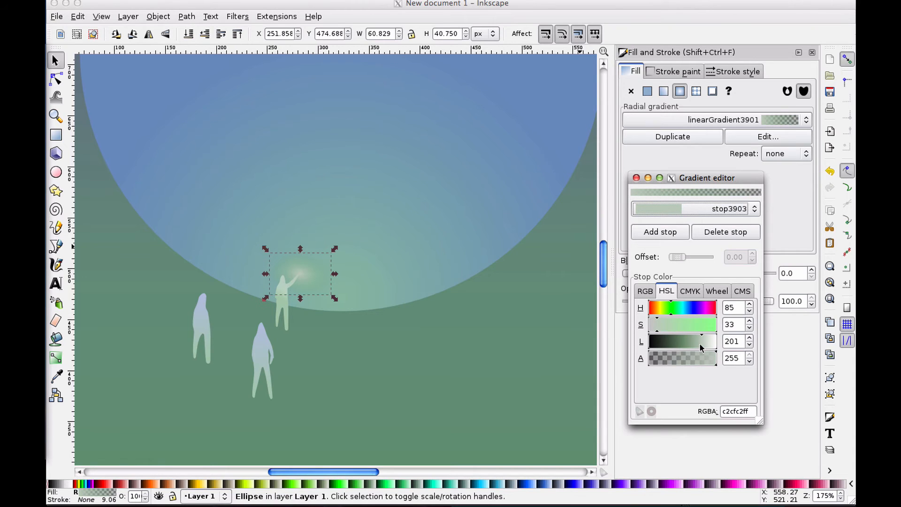
Slightly enlarge the figure with the raised arm from its bottom-left corner
click(500, 294)
click(422, 224)
click(371, 346)
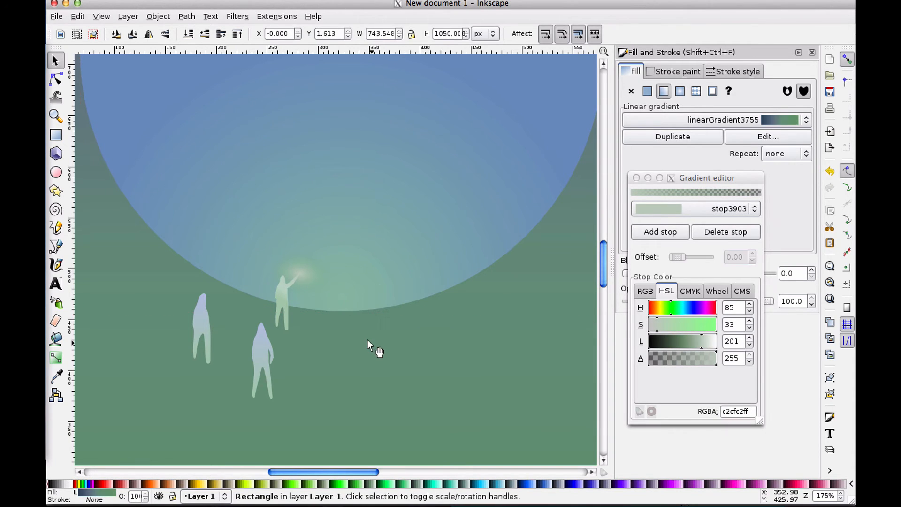
key(minus)
key(minus)
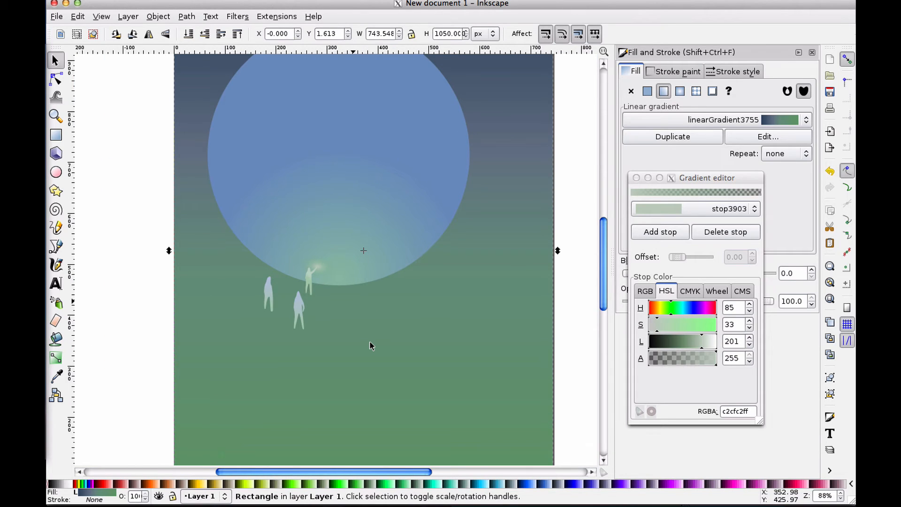
key(minus)
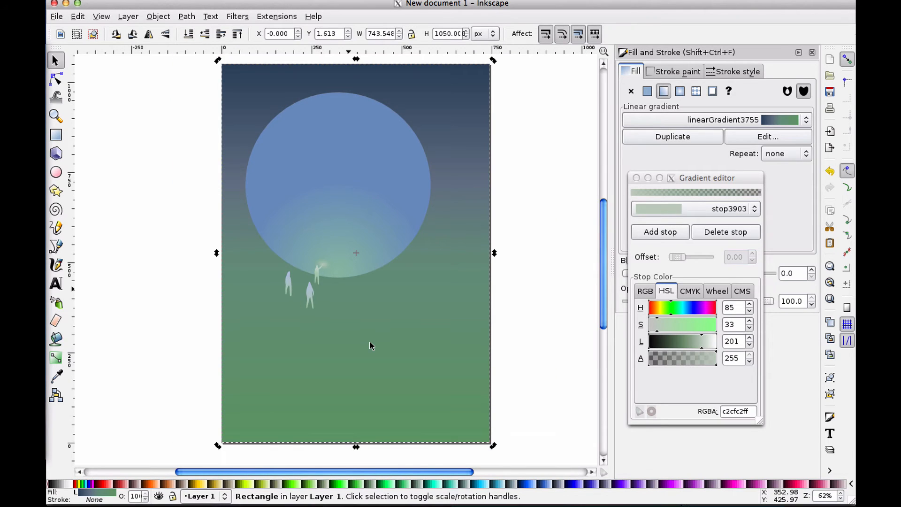
key(plus)
key(plus)
key(plus)
key(plus)
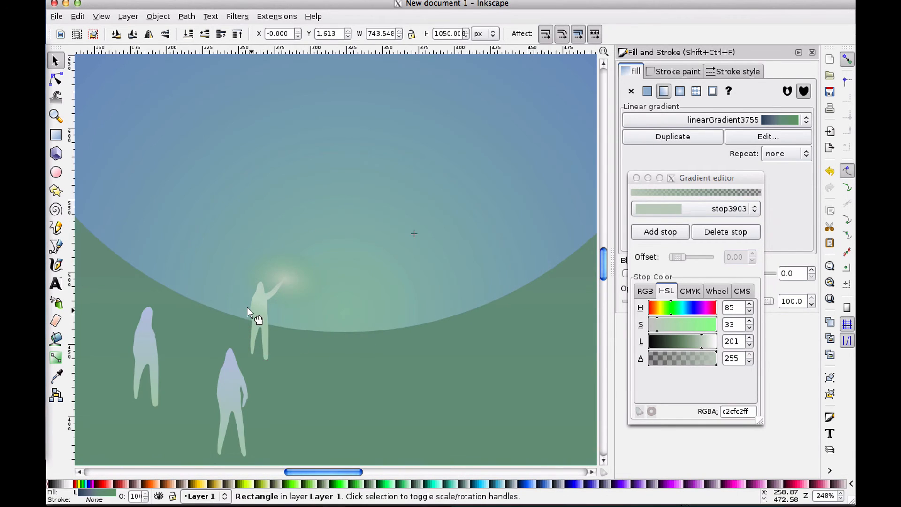
click(248, 312)
drag(244, 365, 238, 374)
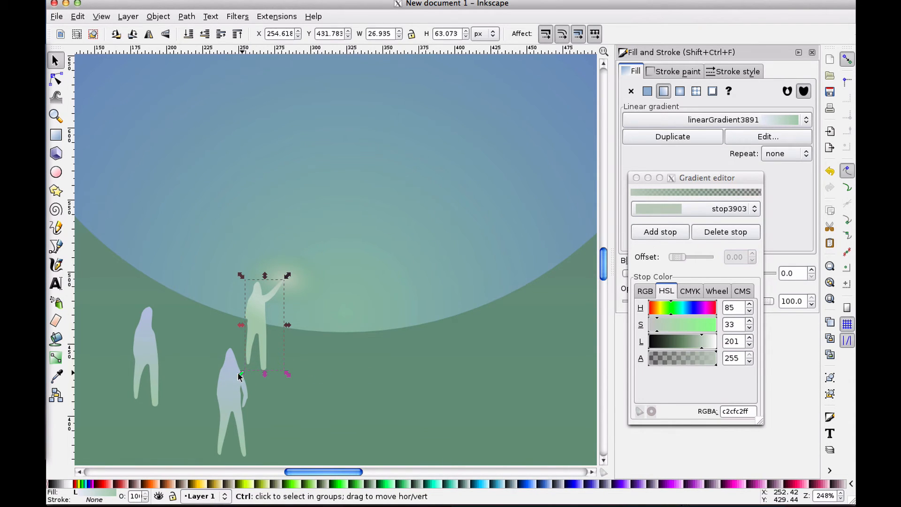
drag(239, 374, 238, 372)
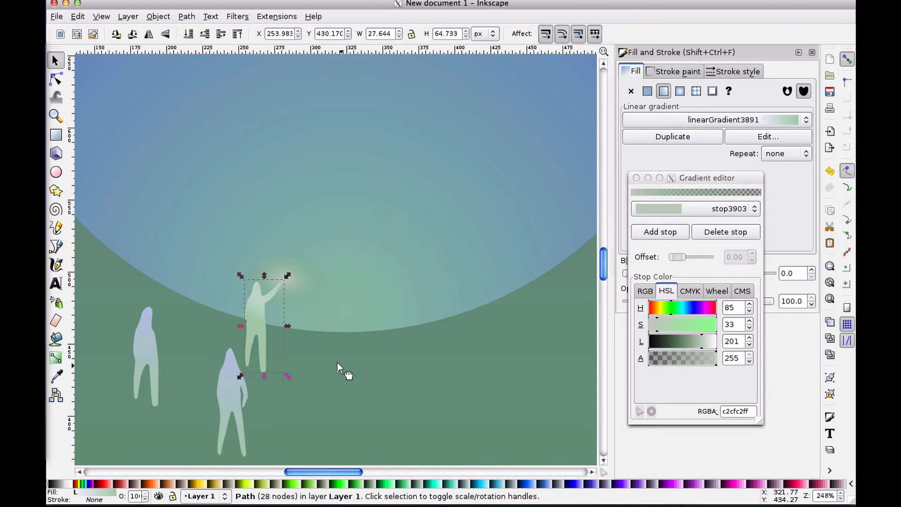
With the Node tool, reshape the figure's raised arm by adjusting its nodes and handles
click(432, 303)
scroll(433, 304, down, 3)
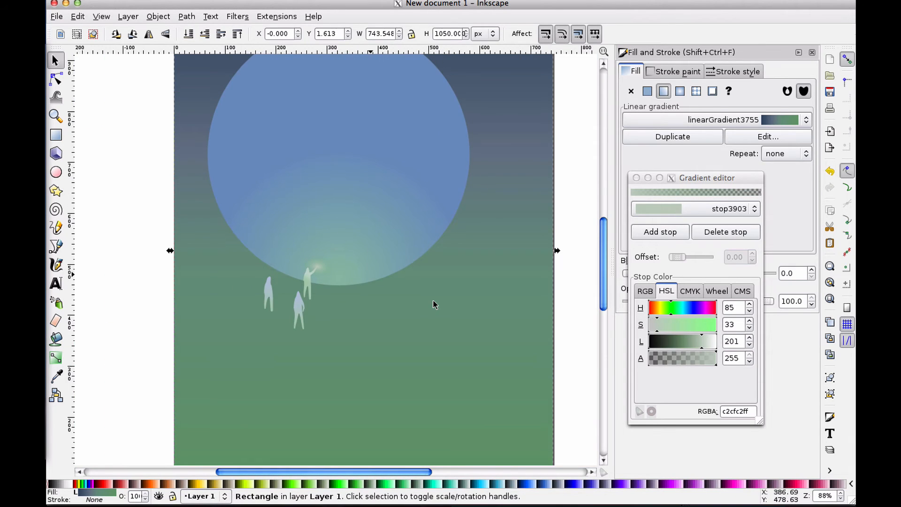
scroll(432, 304, up, 4)
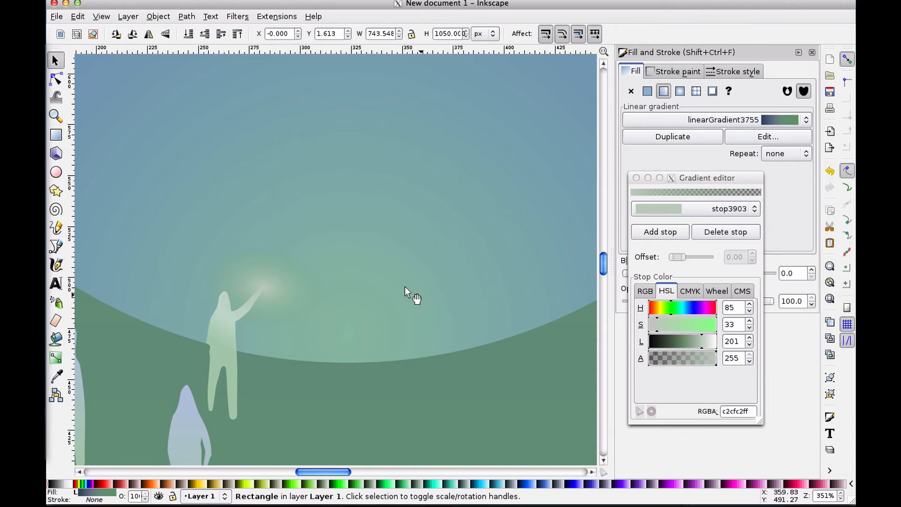
click(245, 314)
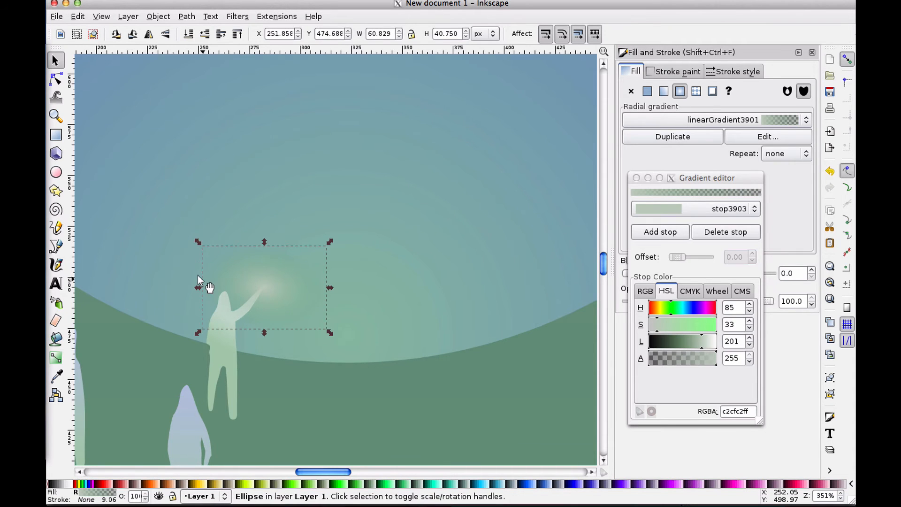
scroll(198, 277, down, 2)
scroll(199, 277, left, 5)
click(316, 321)
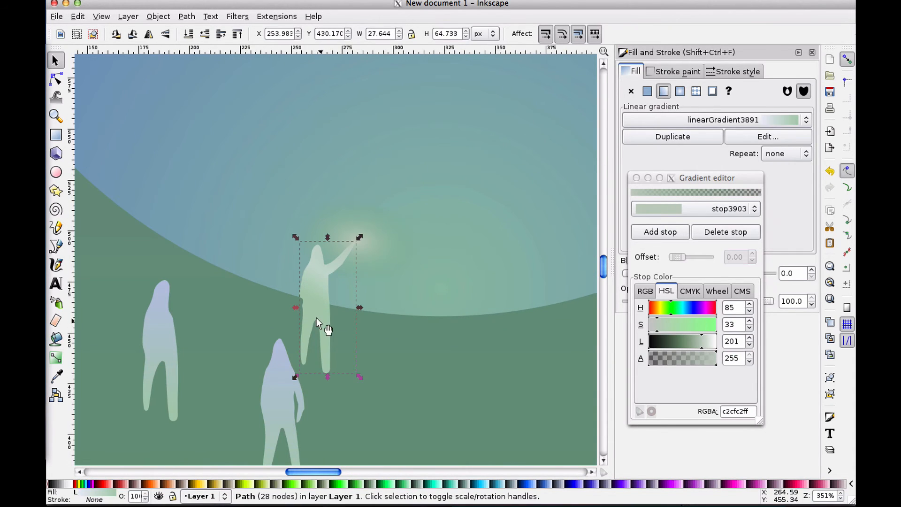
click(55, 79)
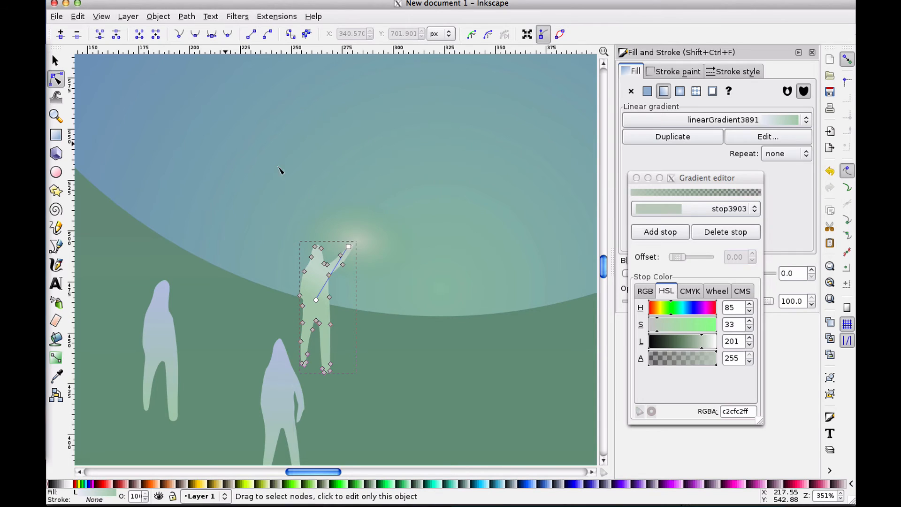
click(342, 264)
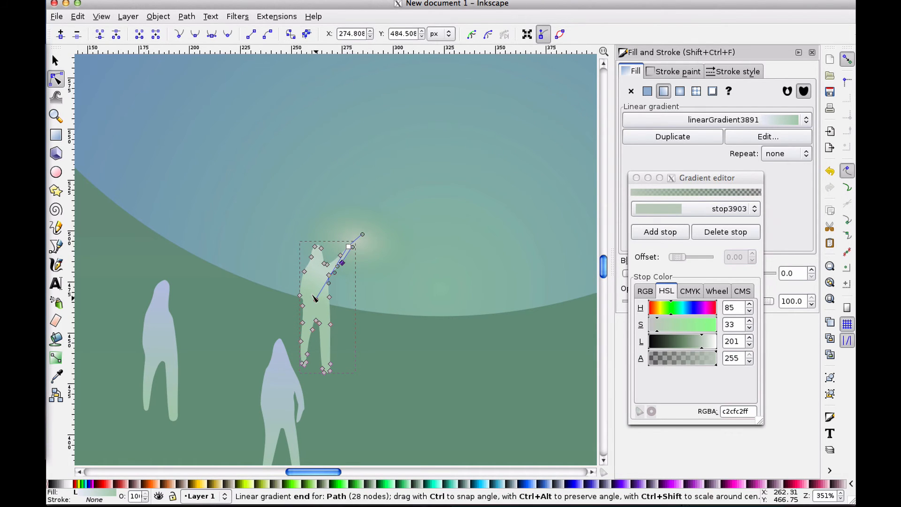
scroll(365, 248, up, 5)
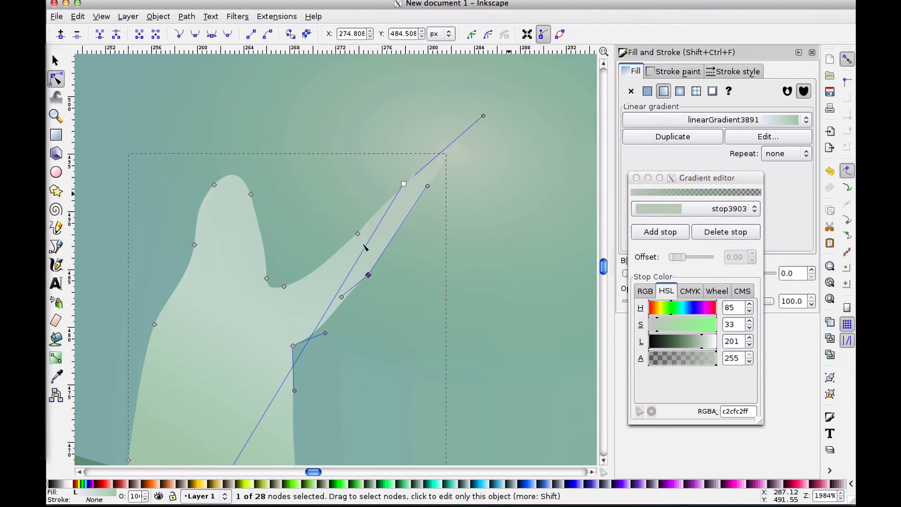
scroll(365, 247, down, 1)
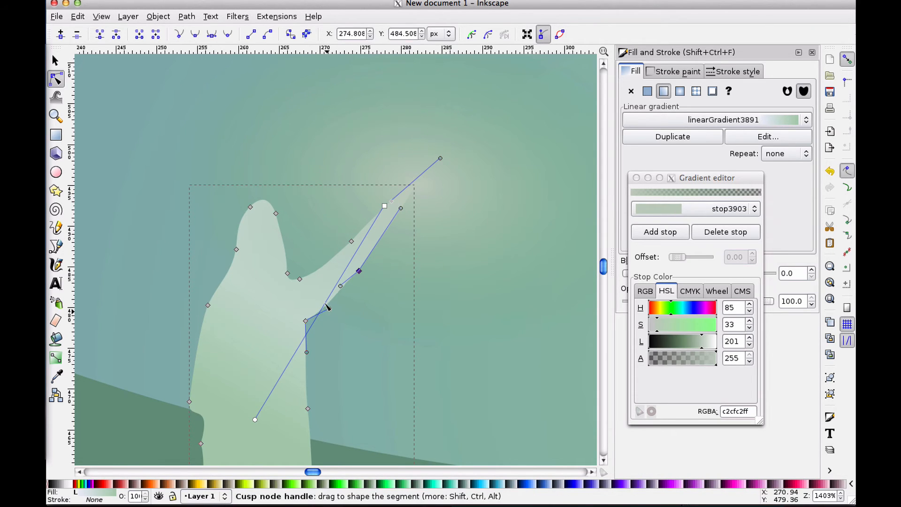
drag(328, 312, 338, 289)
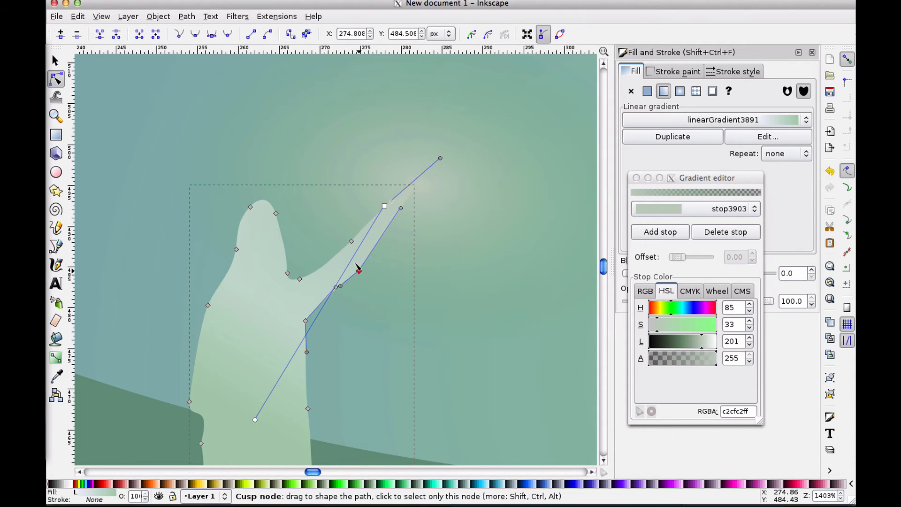
drag(357, 269, 357, 265)
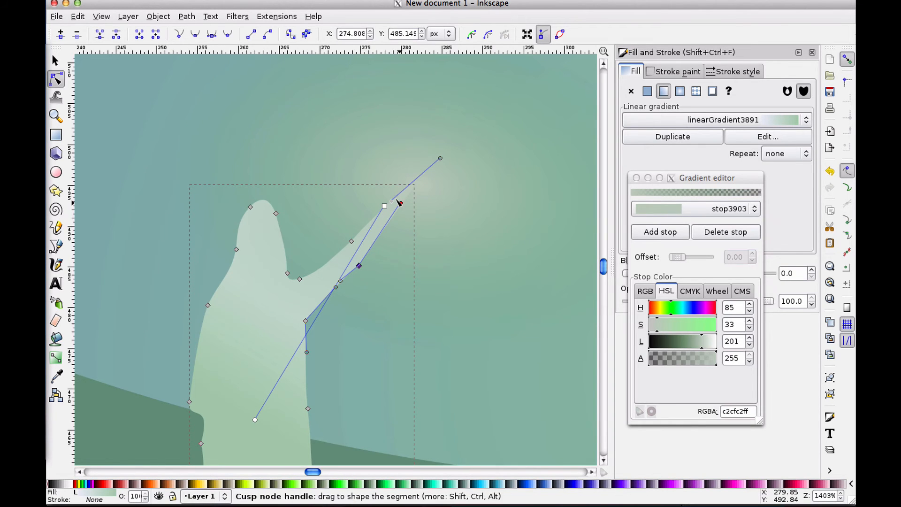
drag(402, 203, 405, 213)
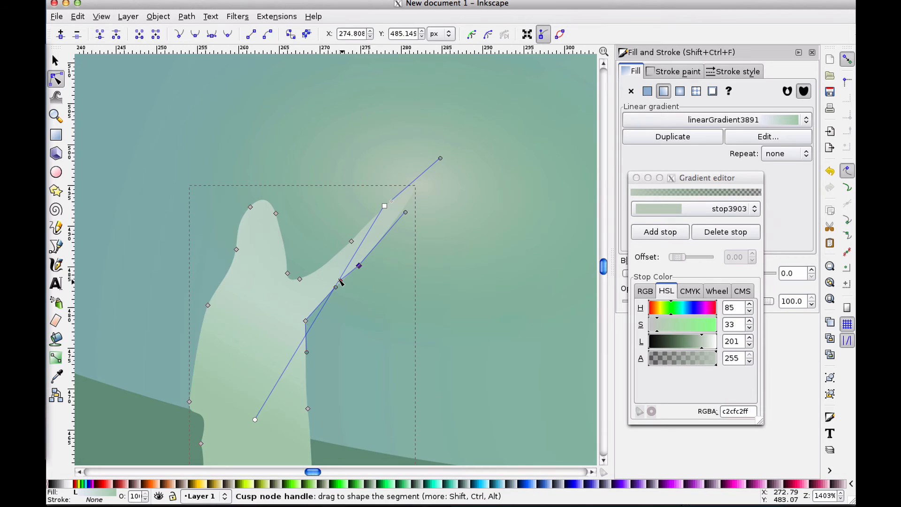
drag(342, 281, 344, 280)
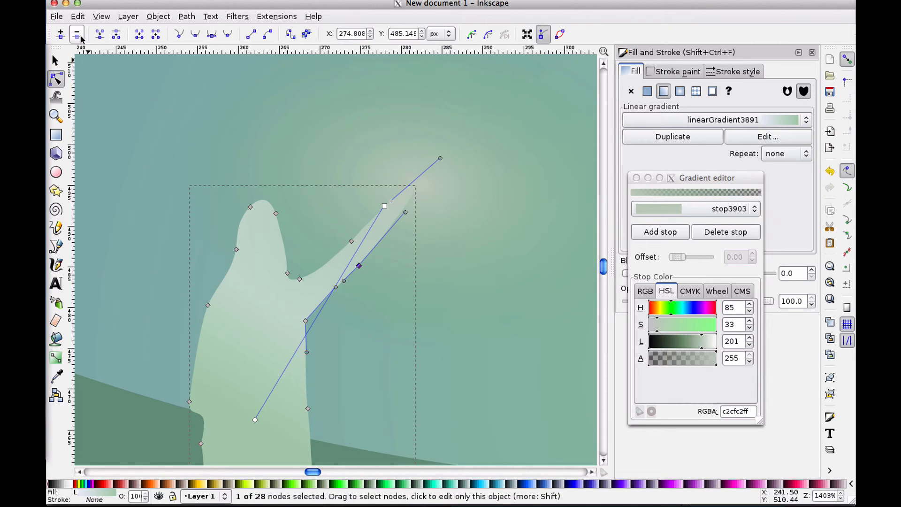
Zoom out and back in to check how the raised-arm figure sits within the whole scene
click(56, 60)
click(173, 117)
key(minus)
key(minus)
key(minus)
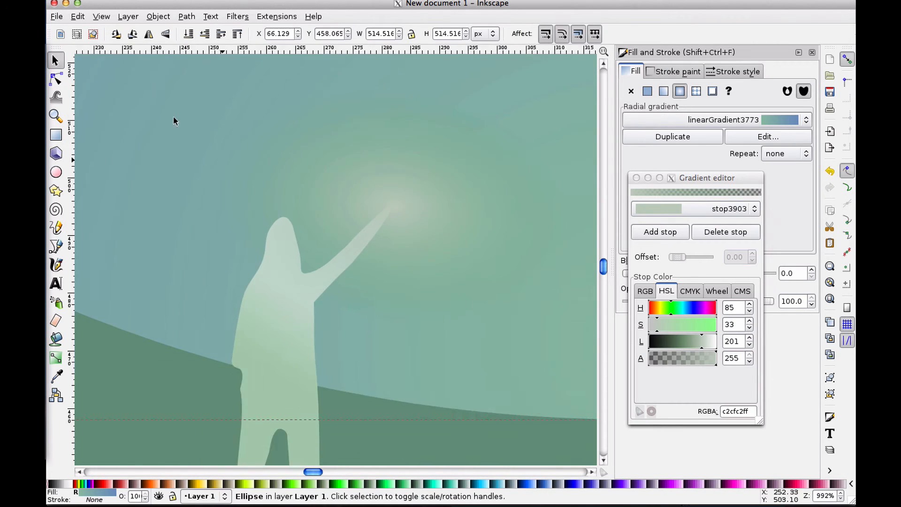
key(minus)
key(minus)
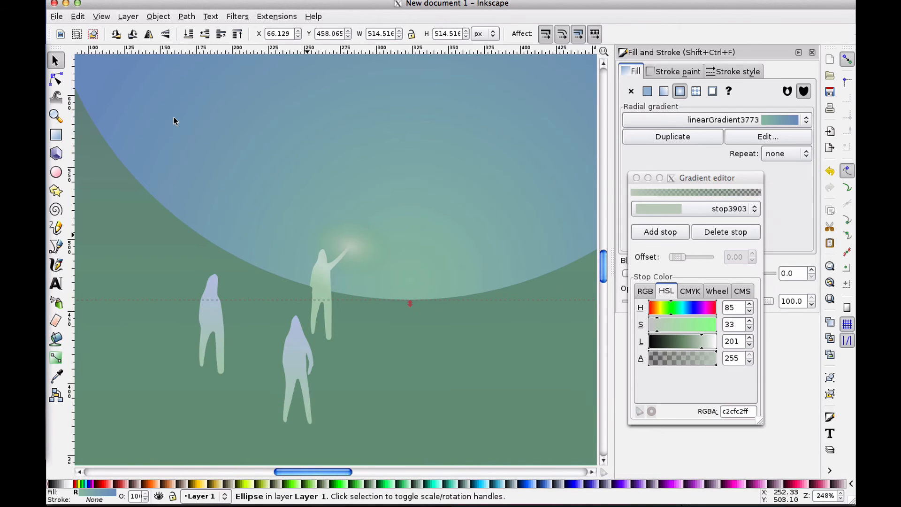
key(minus)
key(minus)
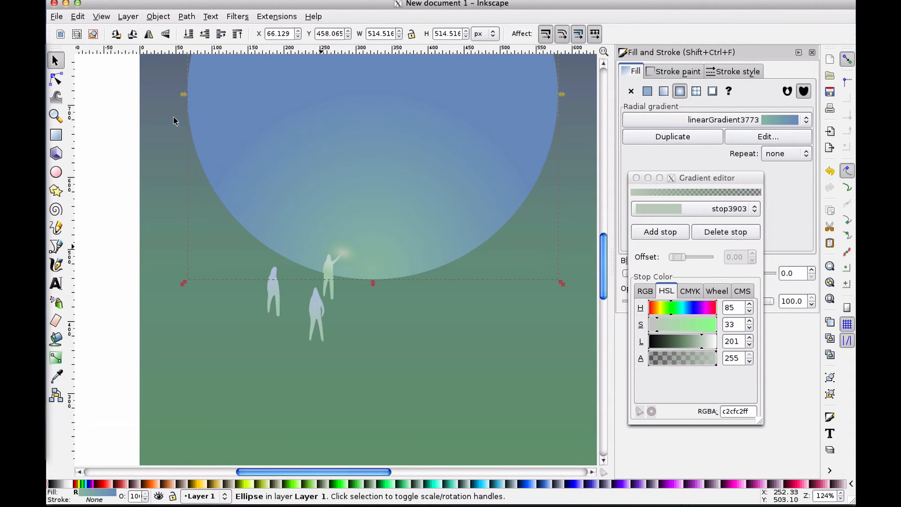
key(plus)
key(plus)
key(plus)
key(plus)
key(plus)
key(plus)
key(plus)
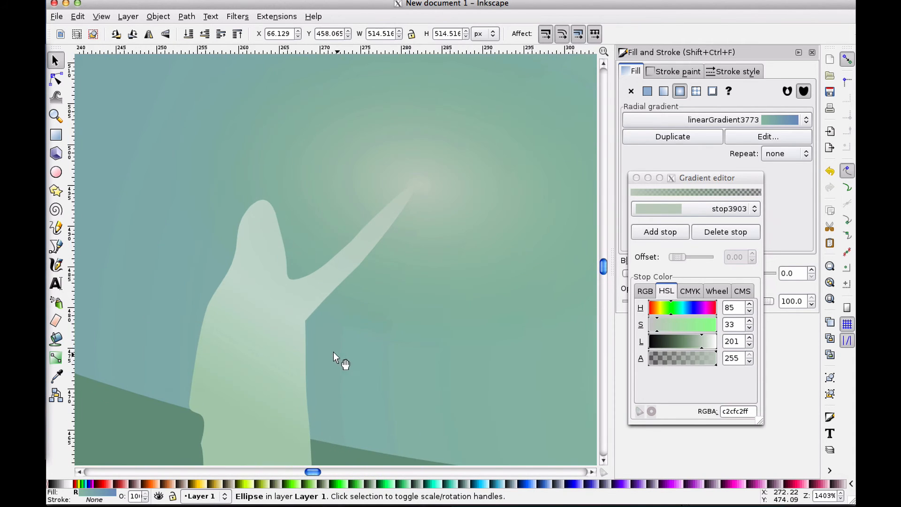
With the Node tool, nudge a node on the underside of the raised arm to smooth its contour
click(306, 309)
click(56, 79)
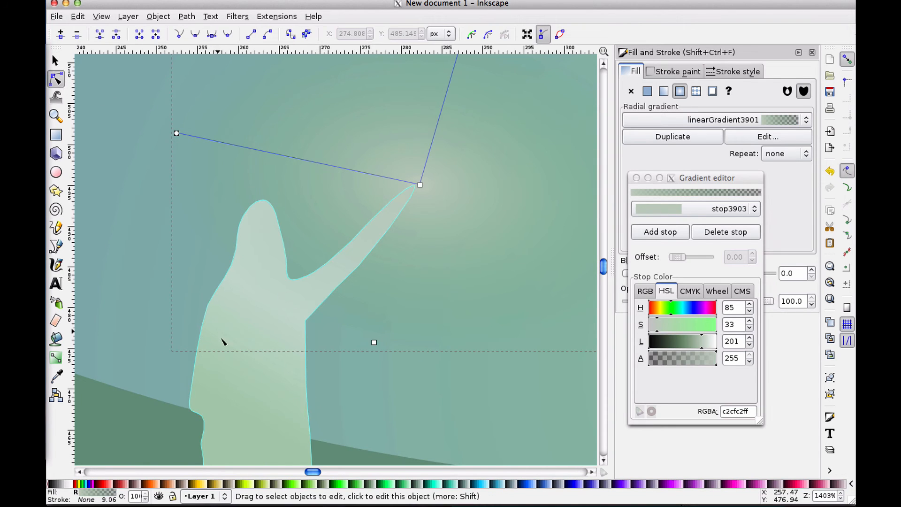
click(254, 399)
click(306, 319)
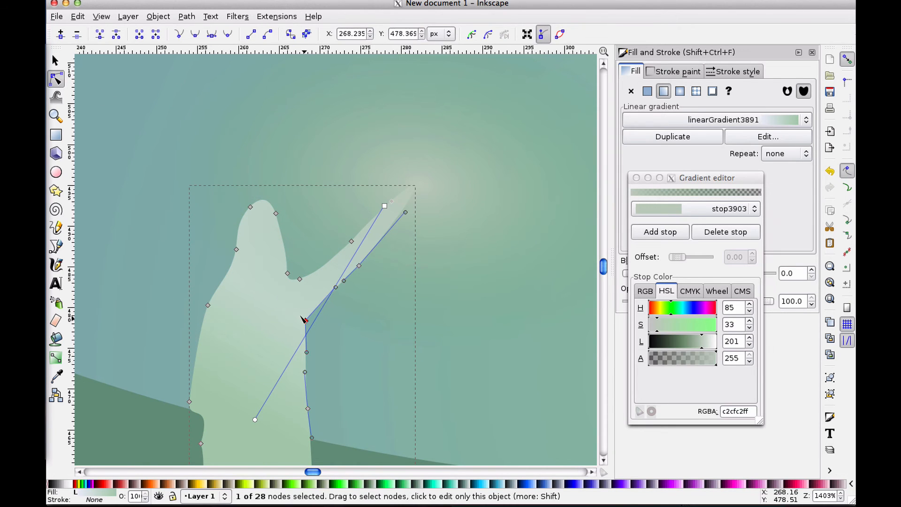
shift+click(359, 265)
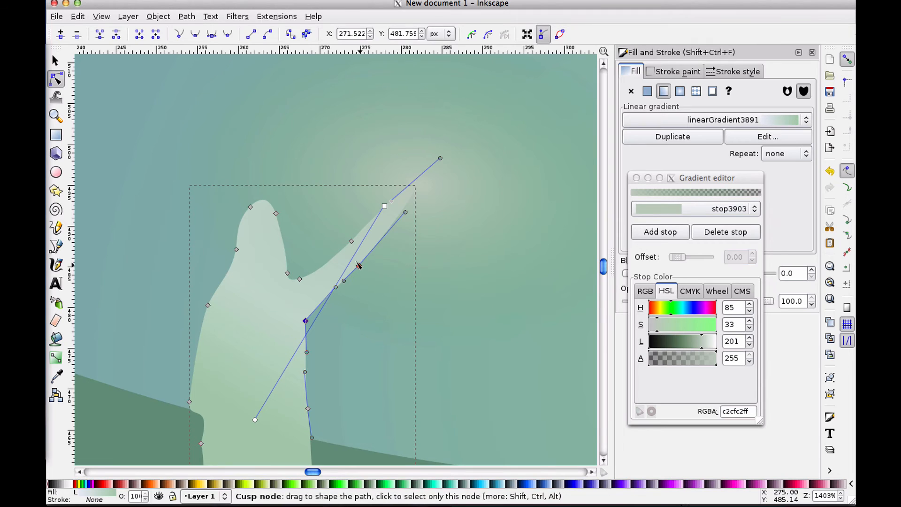
drag(358, 267, 358, 277)
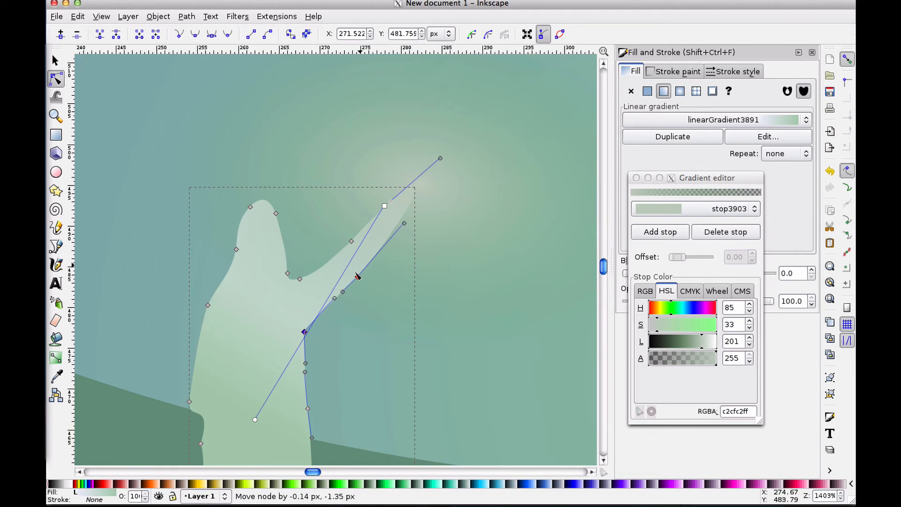
Zoom out and pan around to review the three figures against the moon and background
key(s)
click(111, 125)
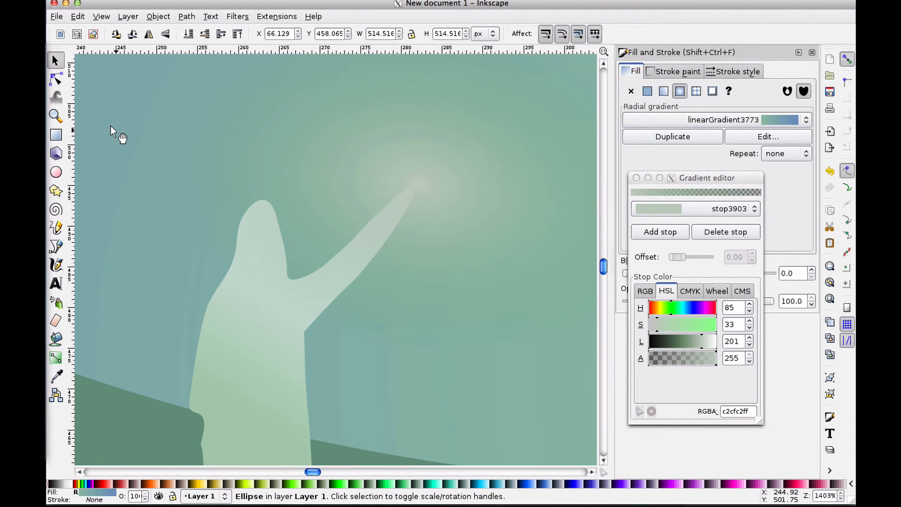
key(minus)
key(minus)
key(minus)
key(minus)
key(minus)
key(minus)
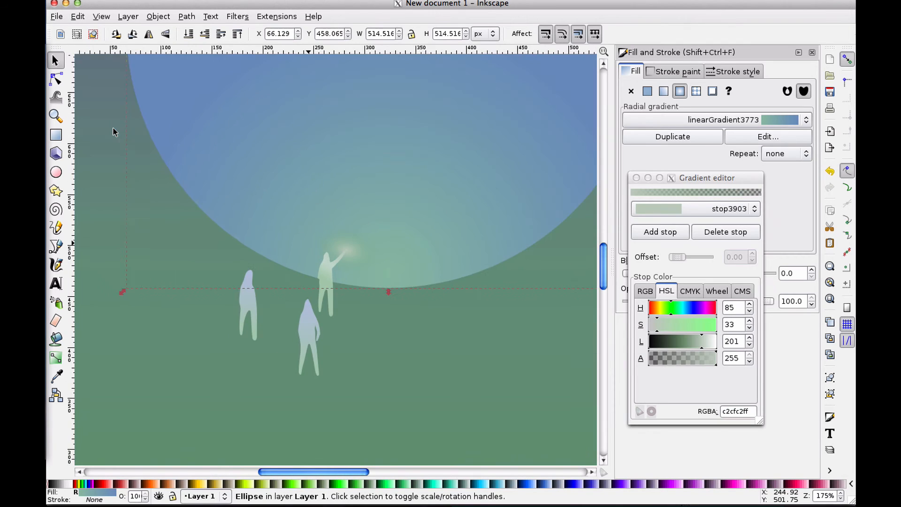
key(minus)
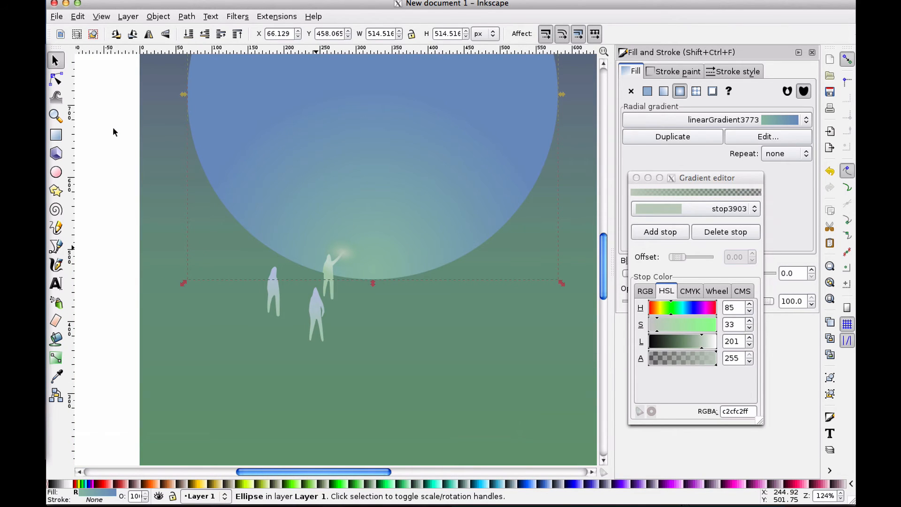
click(114, 145)
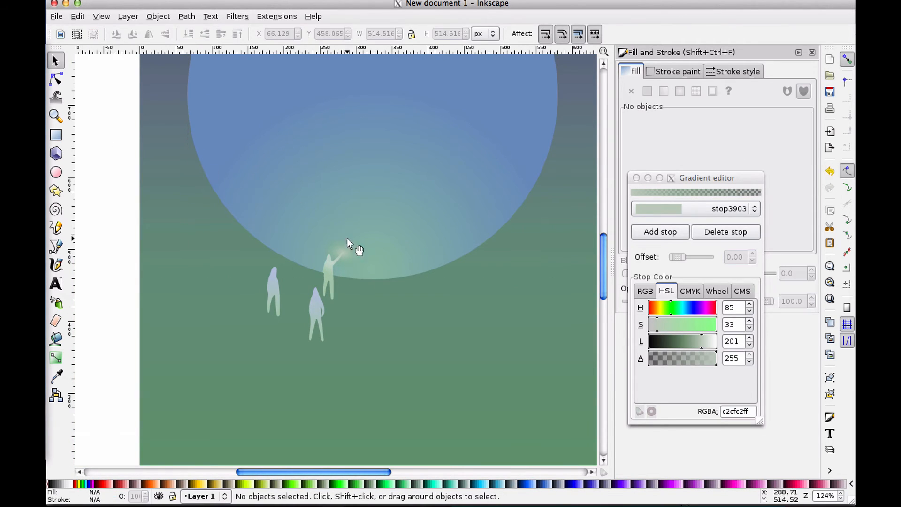
scroll(353, 242, right, 2)
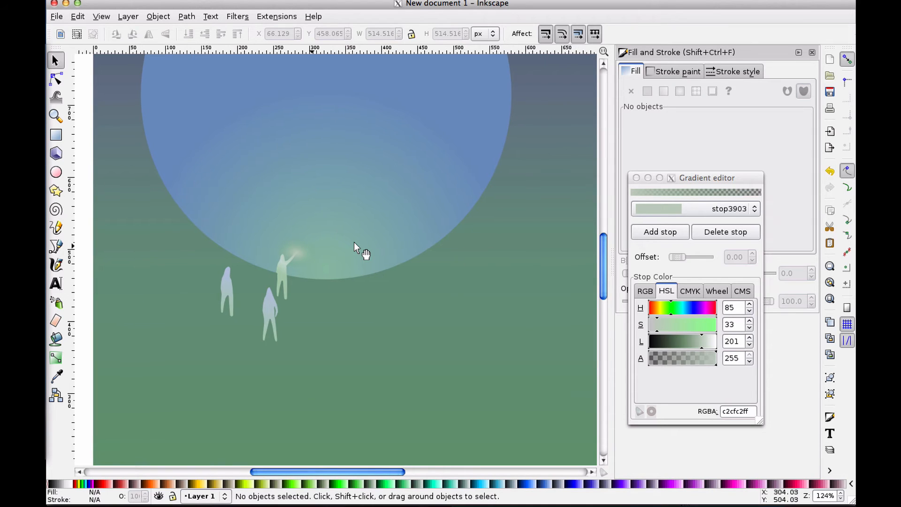
key(minus)
key(minus)
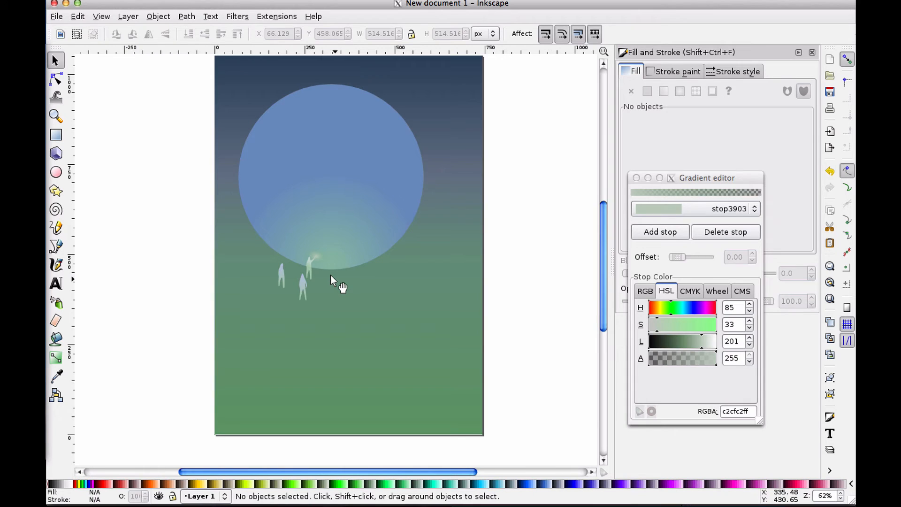
scroll(305, 291, up, 4)
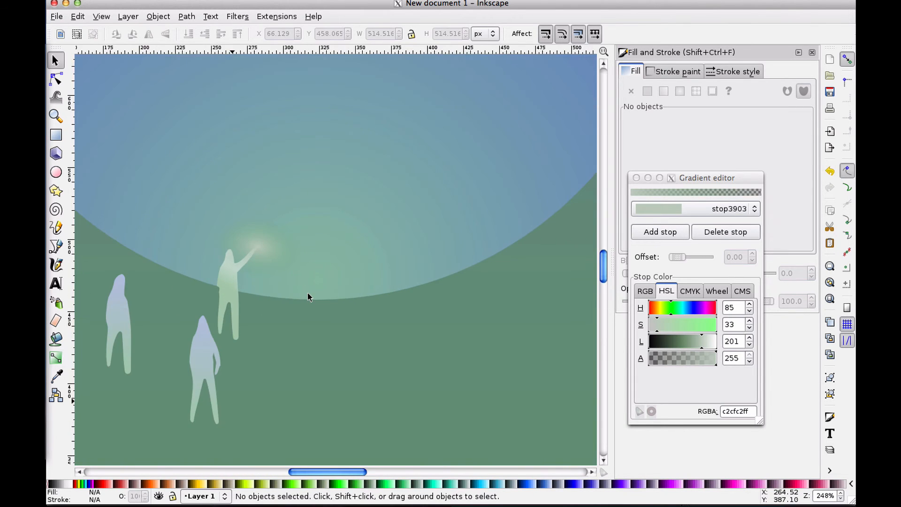
scroll(308, 294, down, 5)
scroll(308, 294, left, 3)
scroll(308, 293, left, 9)
scroll(308, 293, up, 2)
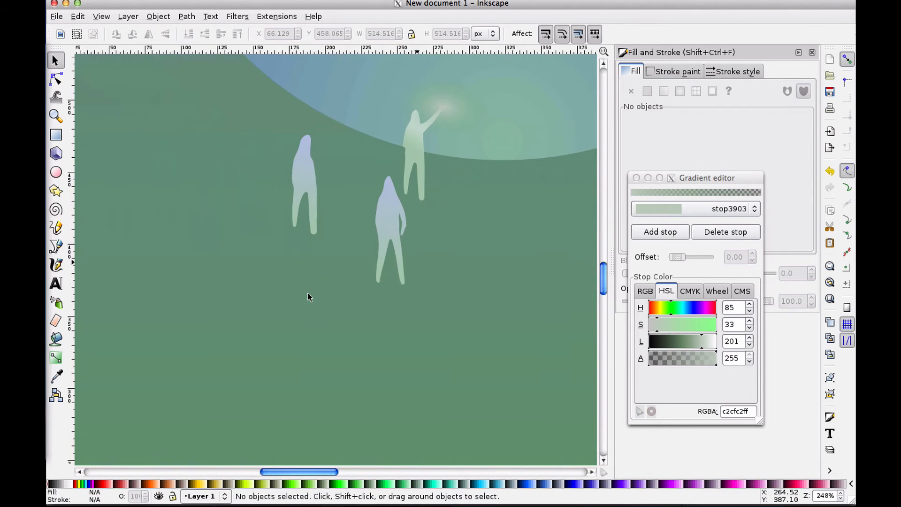
Reshape the front figure's arm by deleting two nodes beside it and adjusting the neighbouring nodes and handles
click(392, 225)
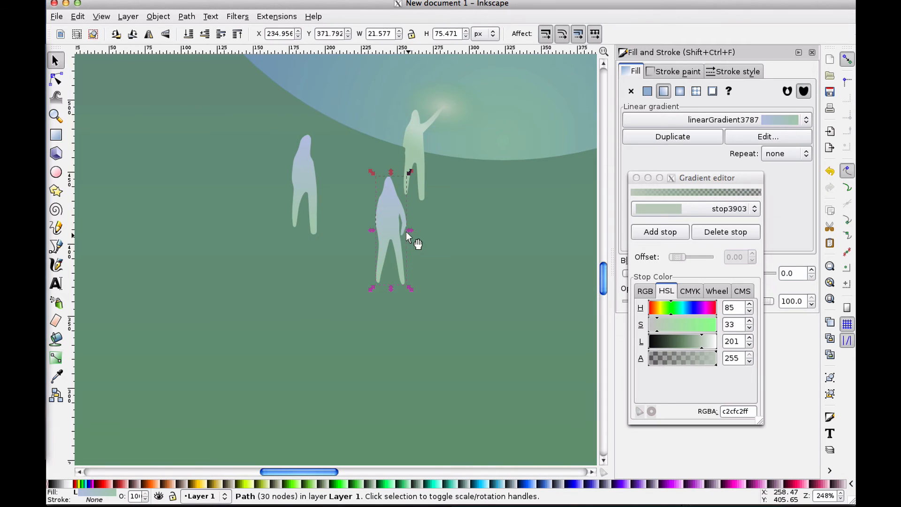
click(55, 78)
scroll(446, 255, up, 4)
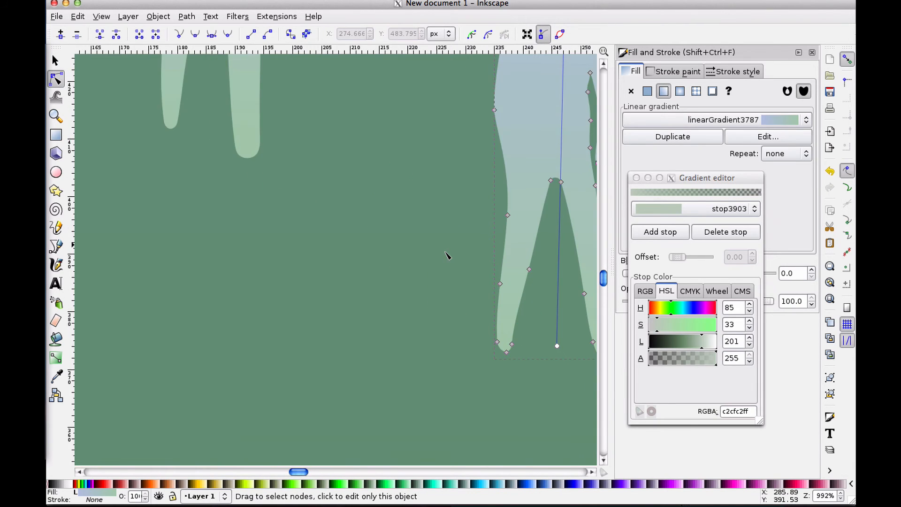
scroll(447, 254, right, 2)
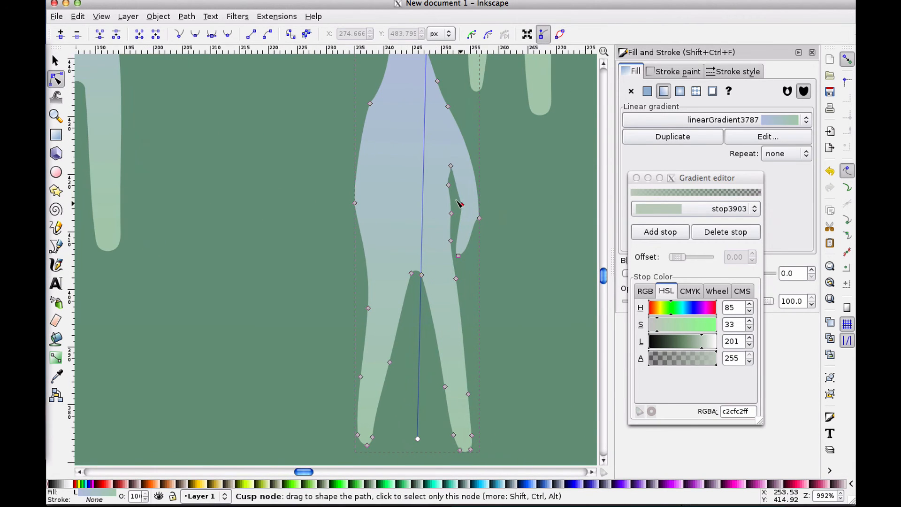
click(459, 204)
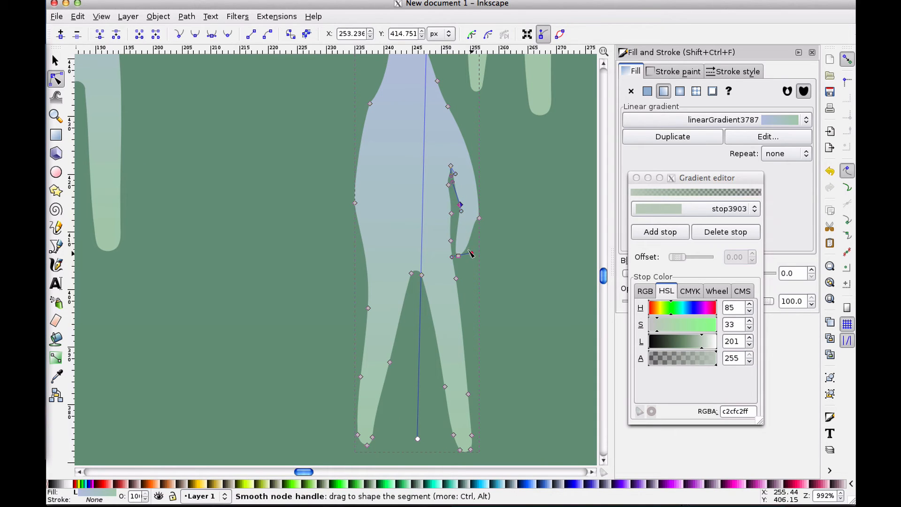
drag(471, 253, 471, 229)
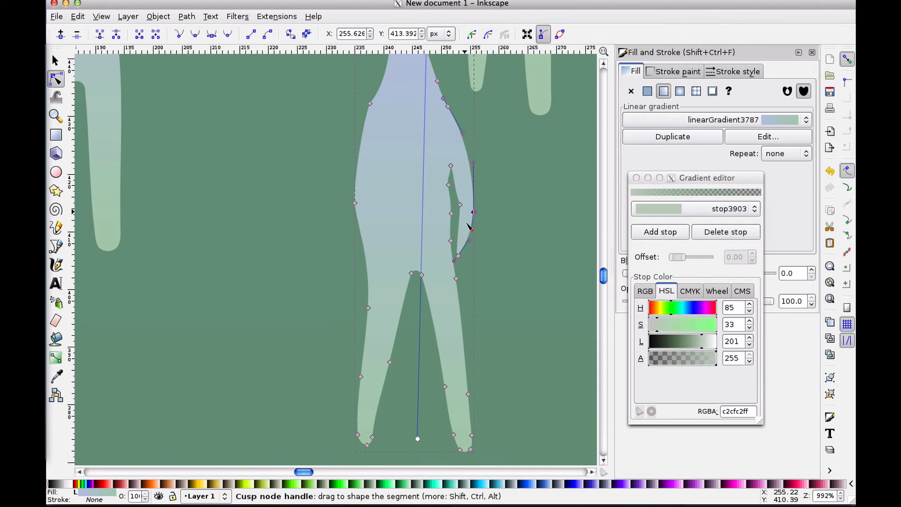
click(460, 204)
click(448, 185)
key(Delete)
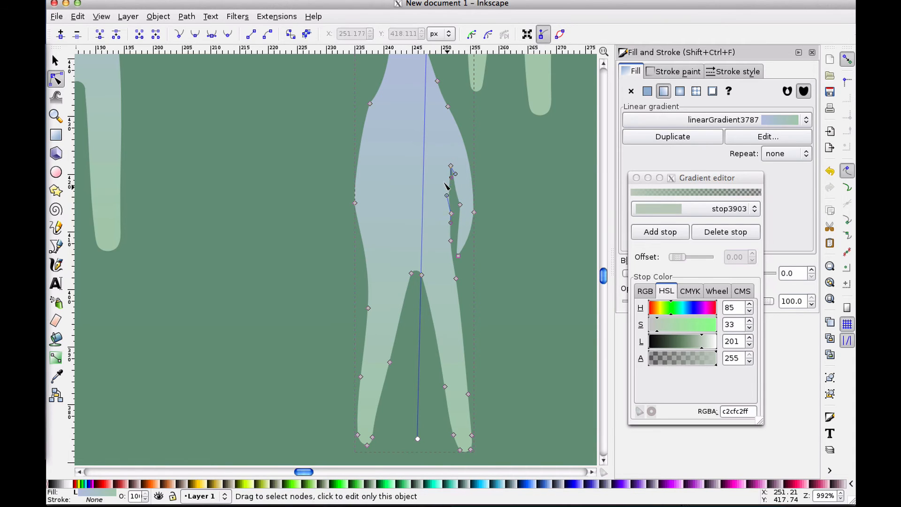
click(450, 214)
key(Delete)
drag(450, 212, 458, 206)
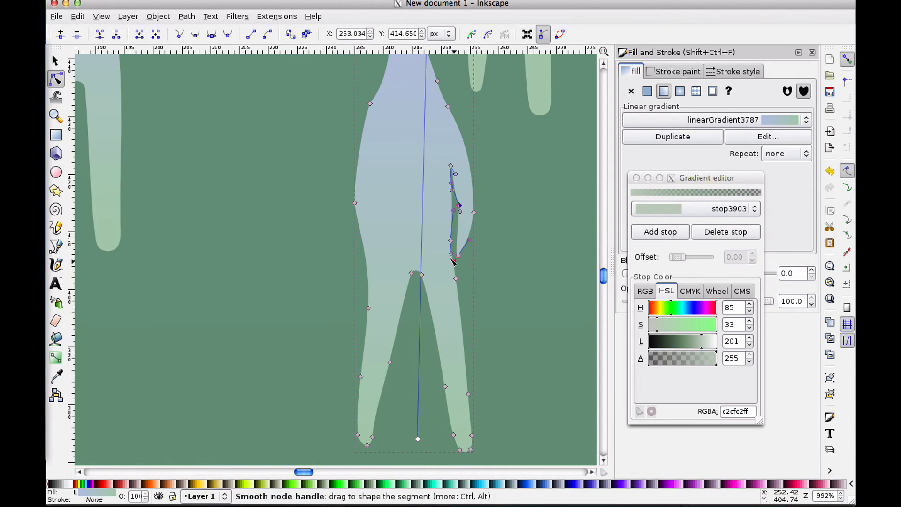
mouse_move(458, 256)
mouse_down()
mouse_move(451, 243)
mouse_move(453, 253)
mouse_up()
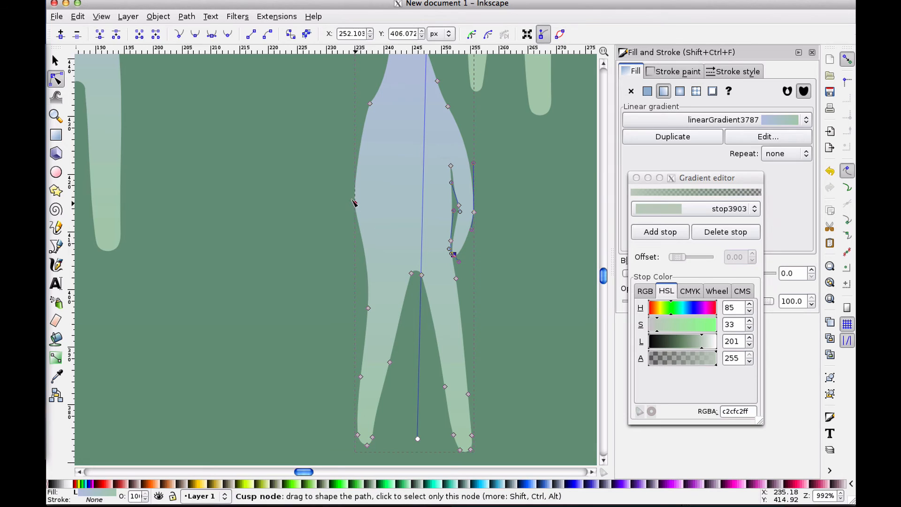
mouse_move(355, 203)
mouse_down()
mouse_move(381, 201)
mouse_move(360, 214)
mouse_up()
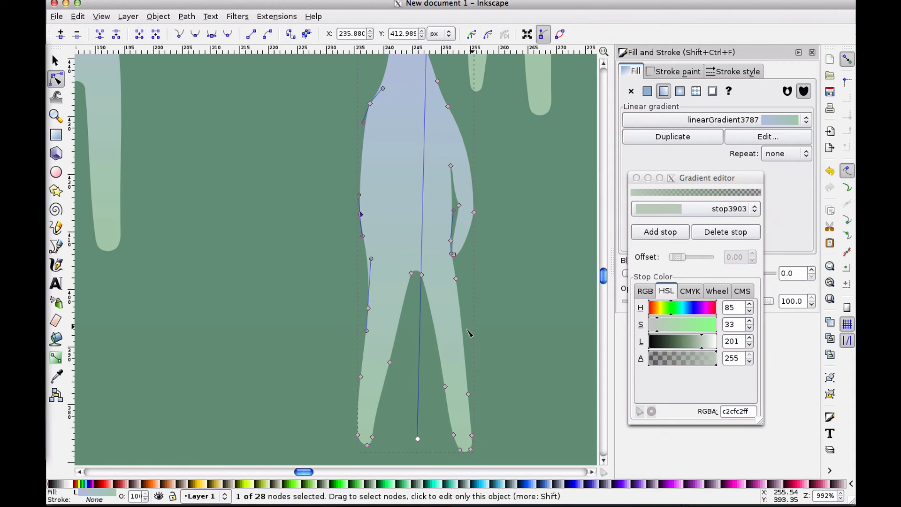
drag(473, 360, 458, 443)
drag(347, 284, 369, 437)
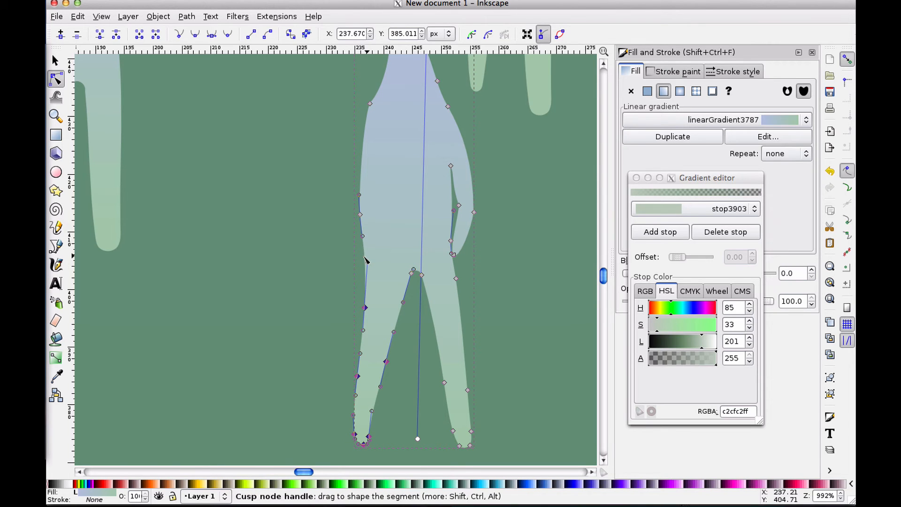
click(405, 314)
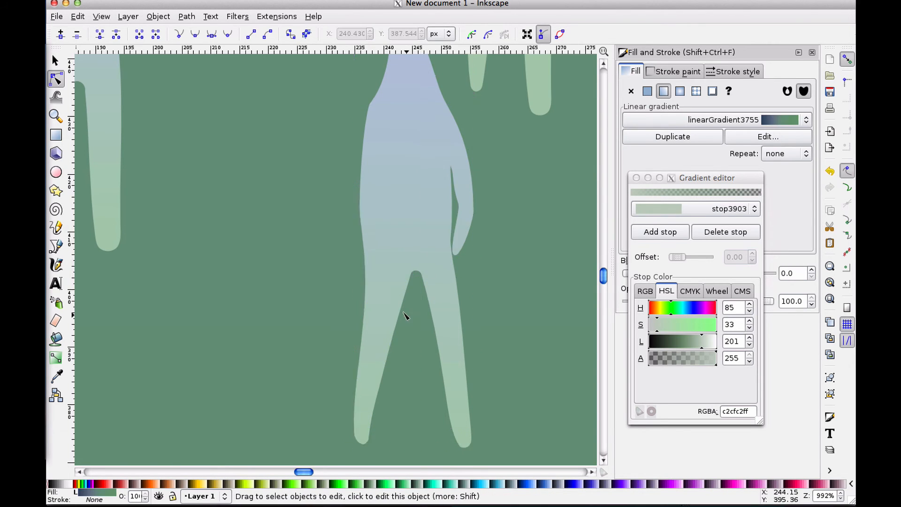
Zoom out to review the complete drawing on the page
click(405, 209)
scroll(404, 207, up, 4)
scroll(404, 207, down, 7)
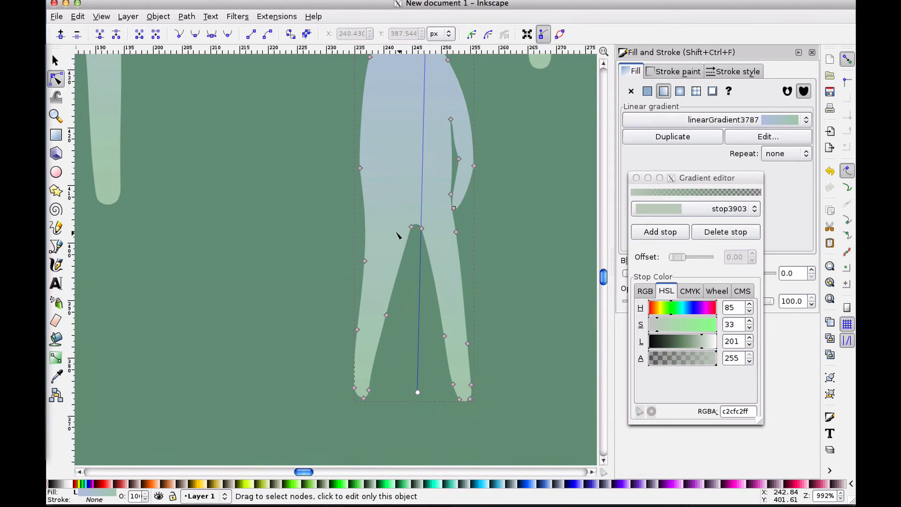
key(s)
click(339, 204)
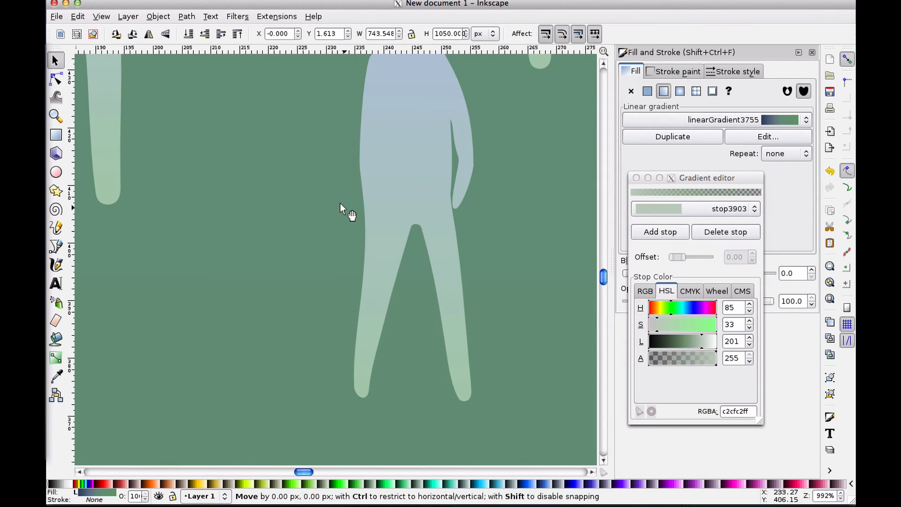
scroll(341, 204, down, 6)
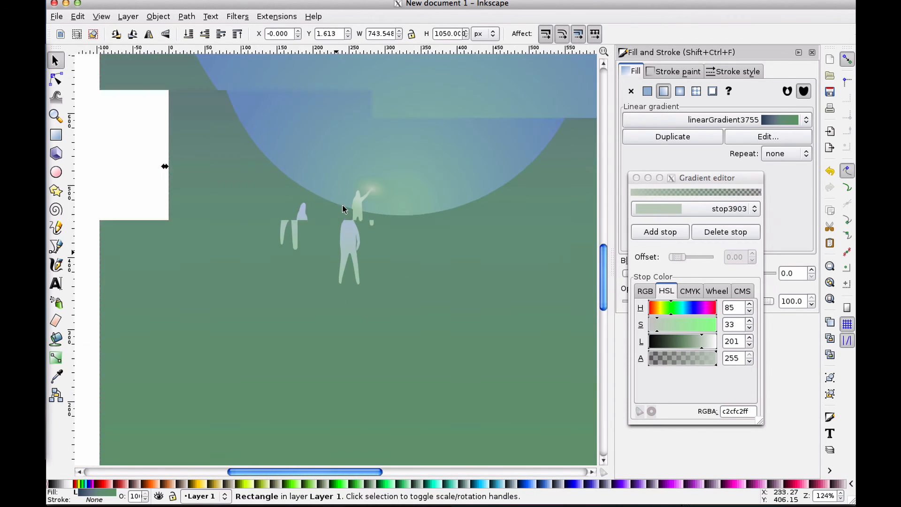
scroll(342, 208, down, 2)
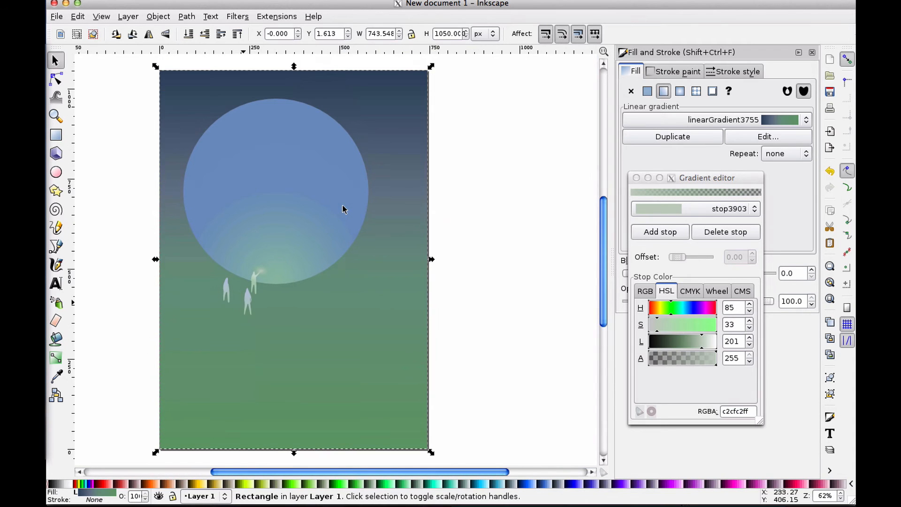
click(452, 242)
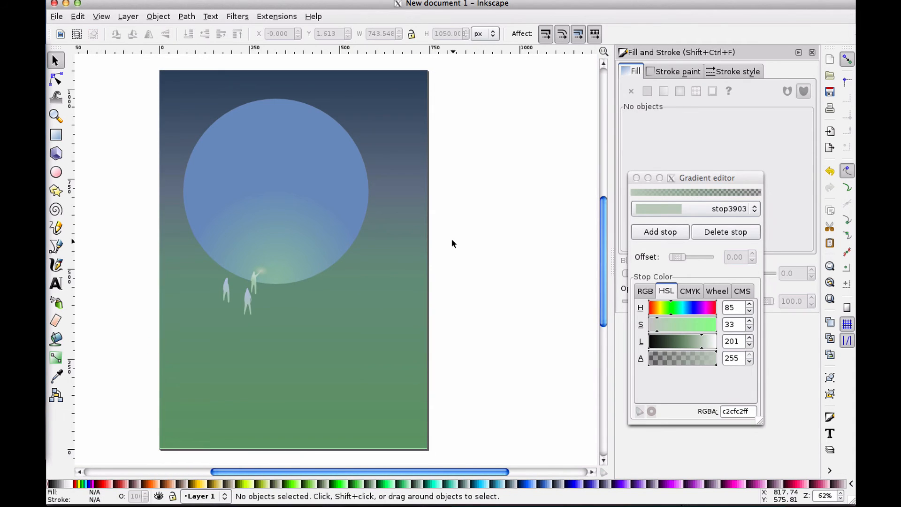
scroll(452, 239, left, 3)
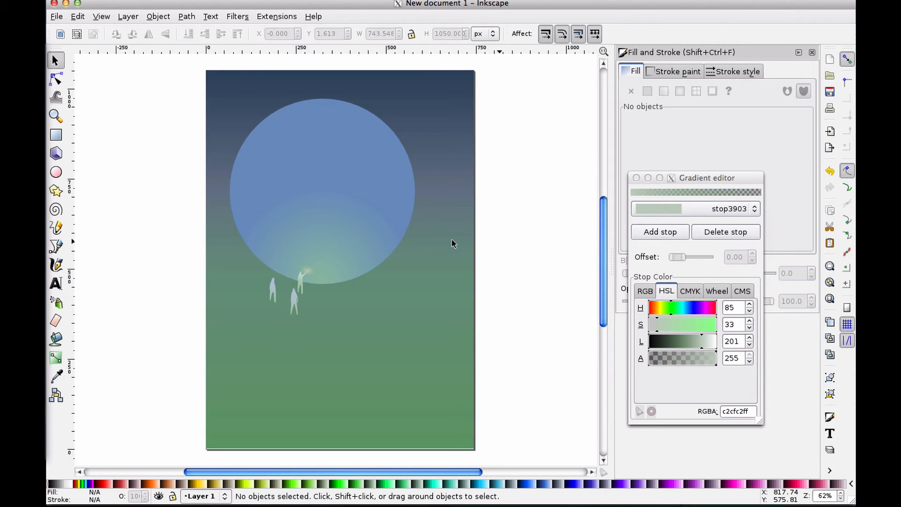
click(439, 247)
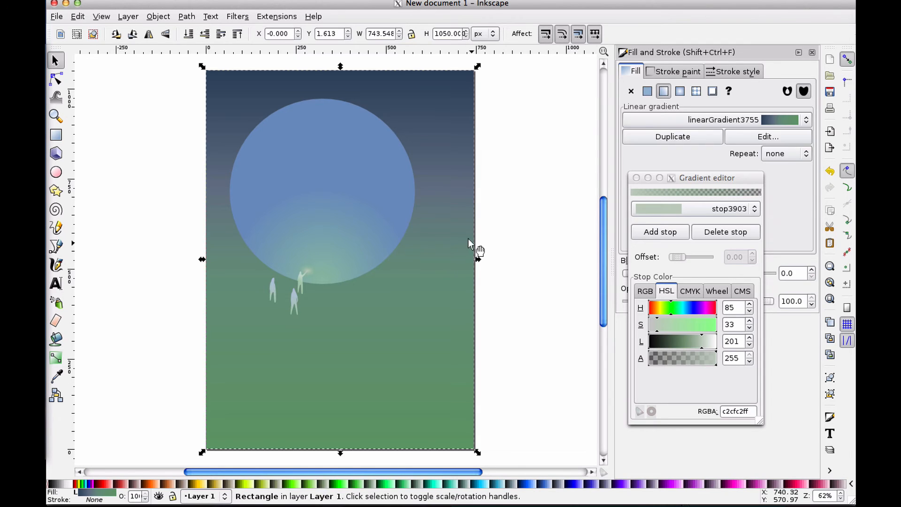
click(509, 237)
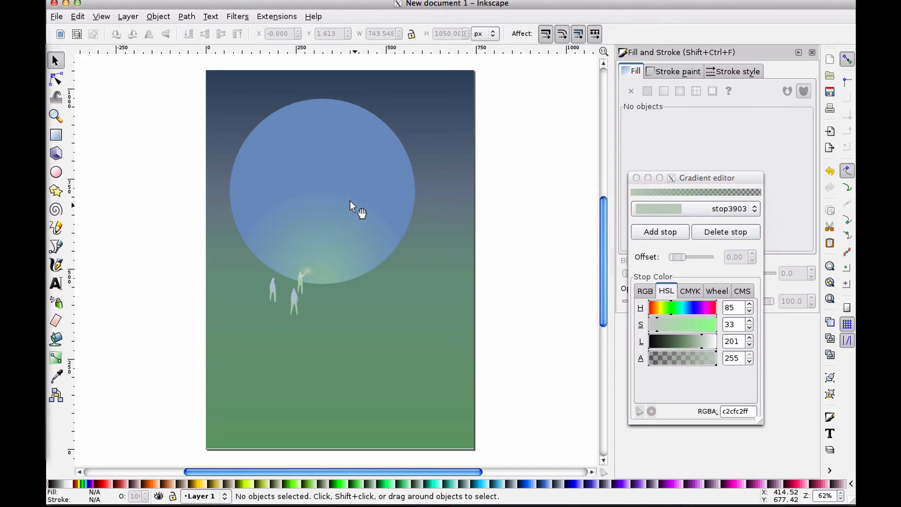
Draw a flowed text frame below the figures and type "Large Sphere is Blue and Odd"
click(56, 284)
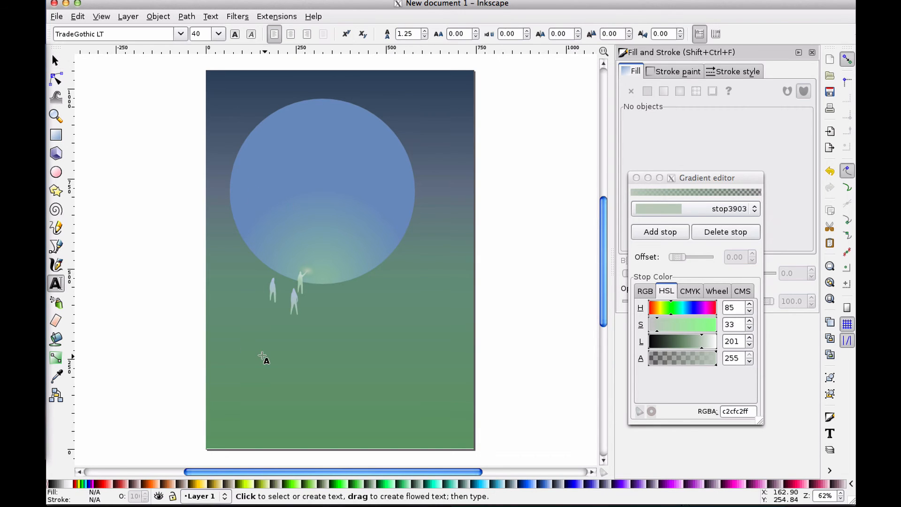
drag(225, 331, 463, 438)
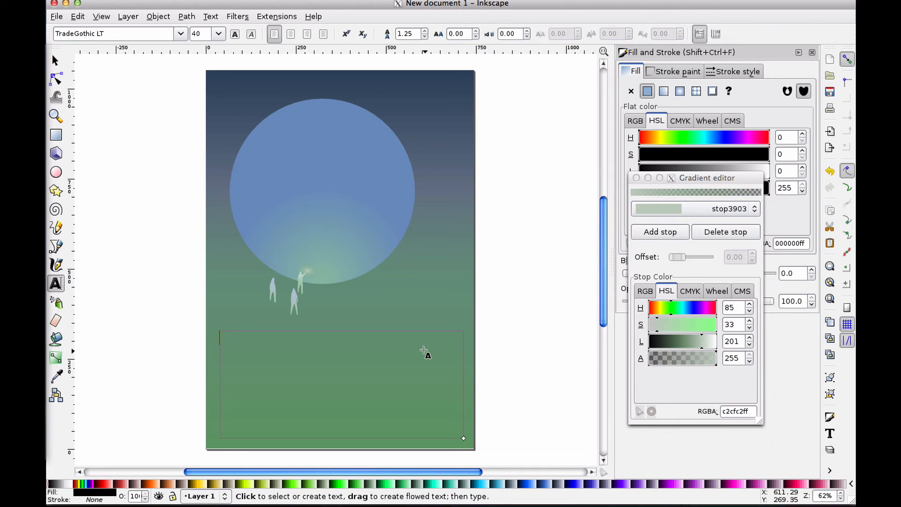
text(Lar)
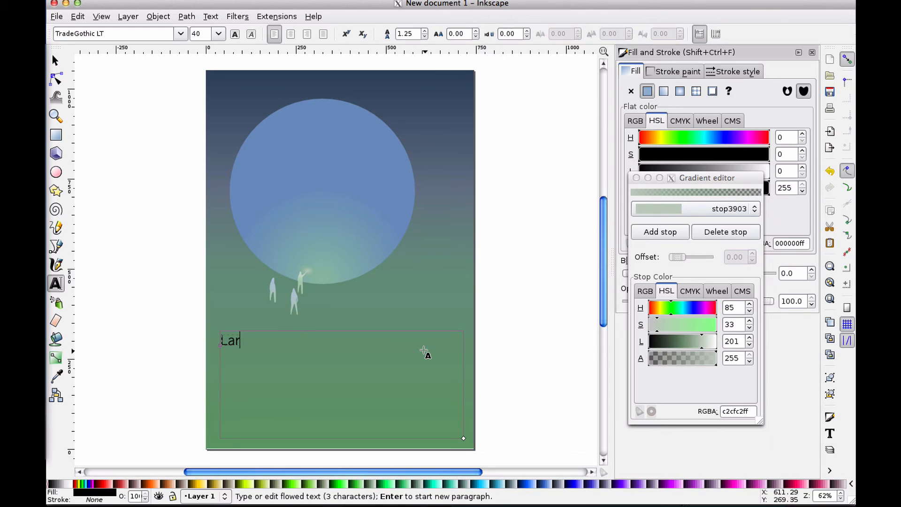
text(ge Sphere)
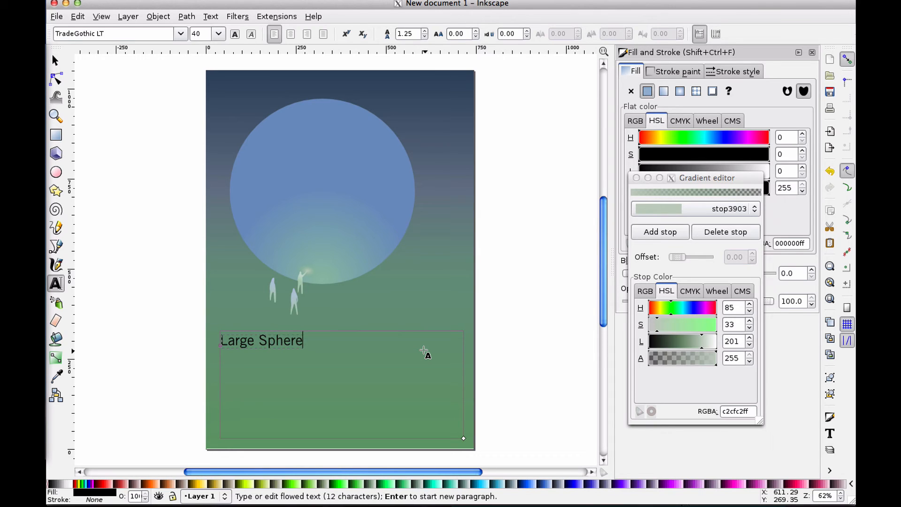
text( is Blue and )
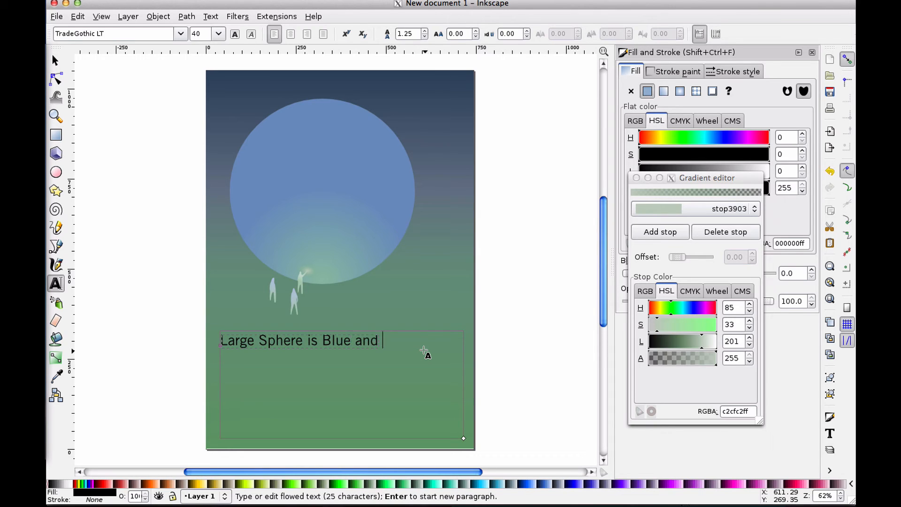
text(Odd)
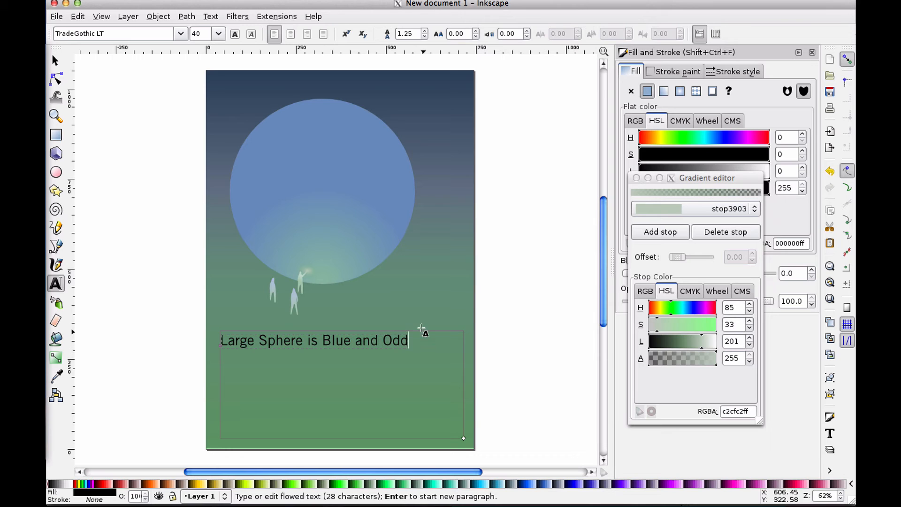
Select all the text and set its font size to 96
drag(408, 337, 216, 322)
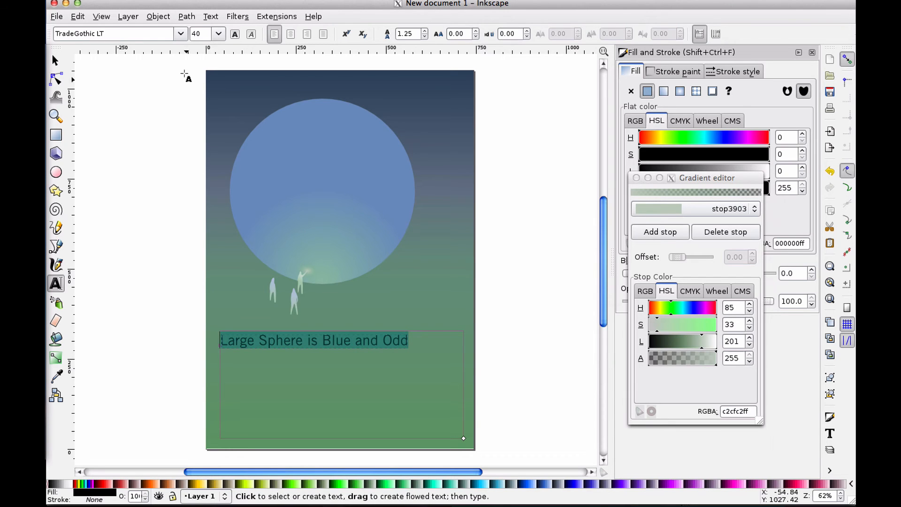
click(180, 33)
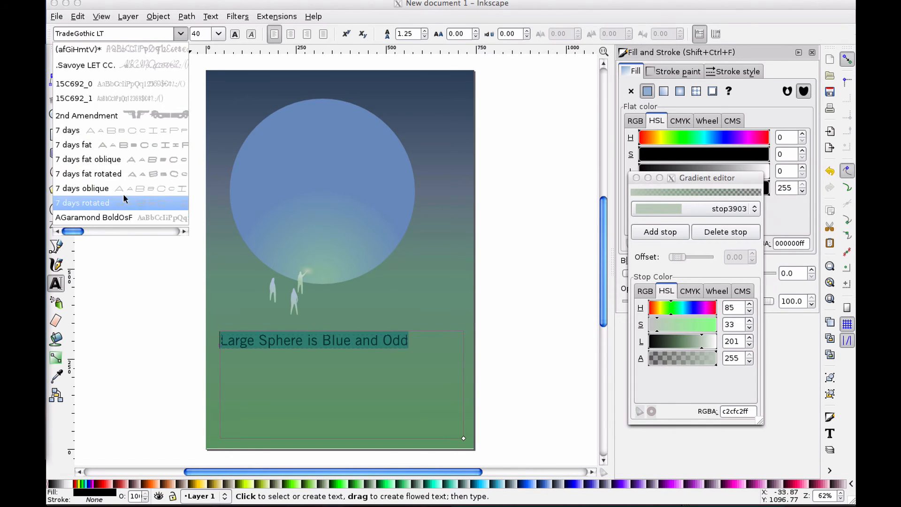
click(192, 38)
click(194, 36)
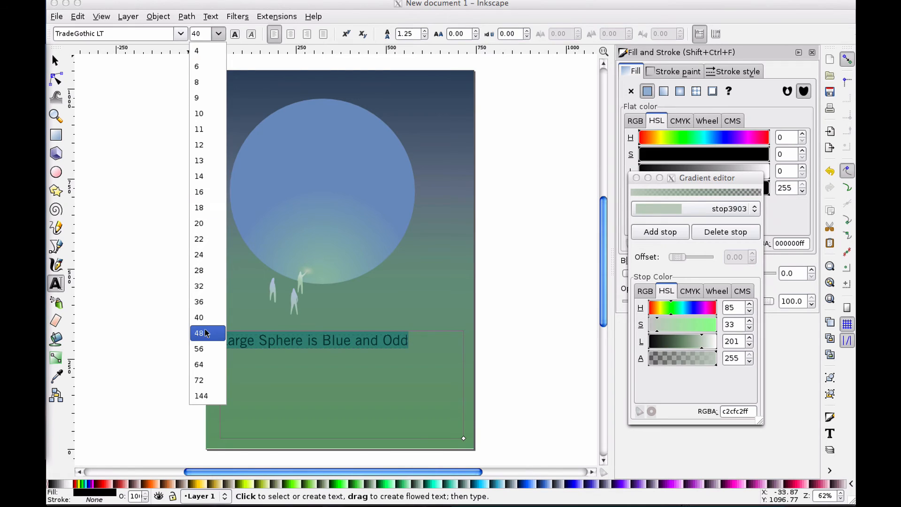
click(206, 317)
click(219, 34)
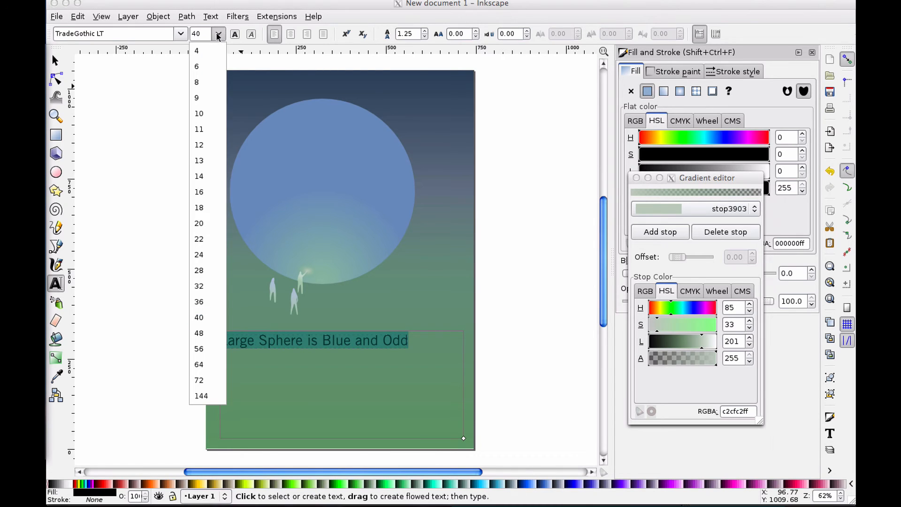
click(200, 381)
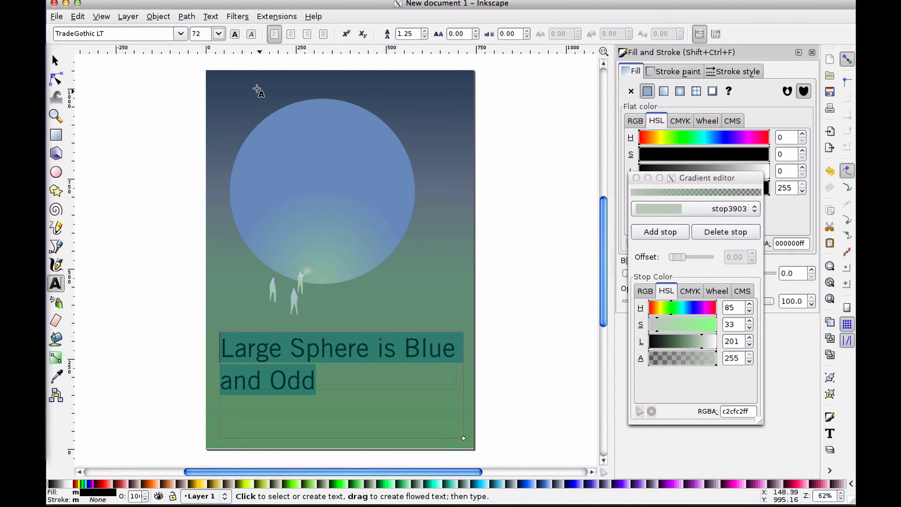
click(218, 34)
click(206, 396)
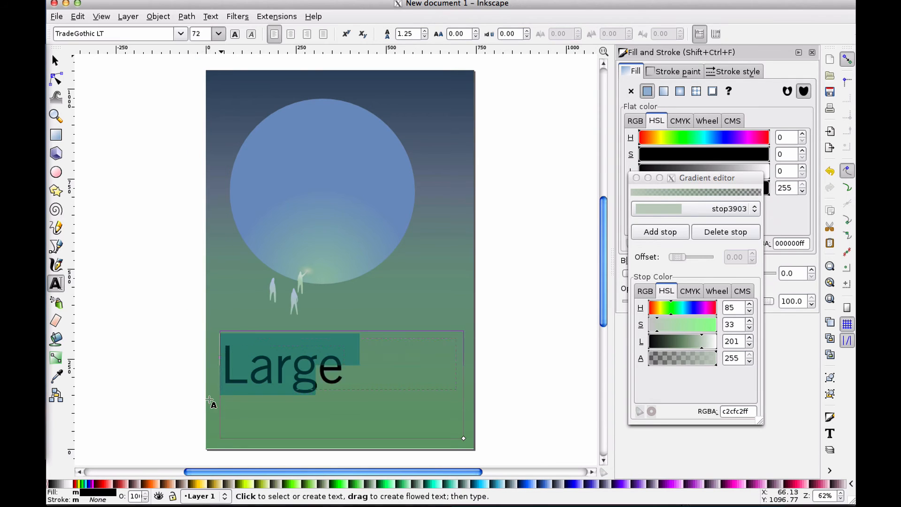
double_click(198, 36)
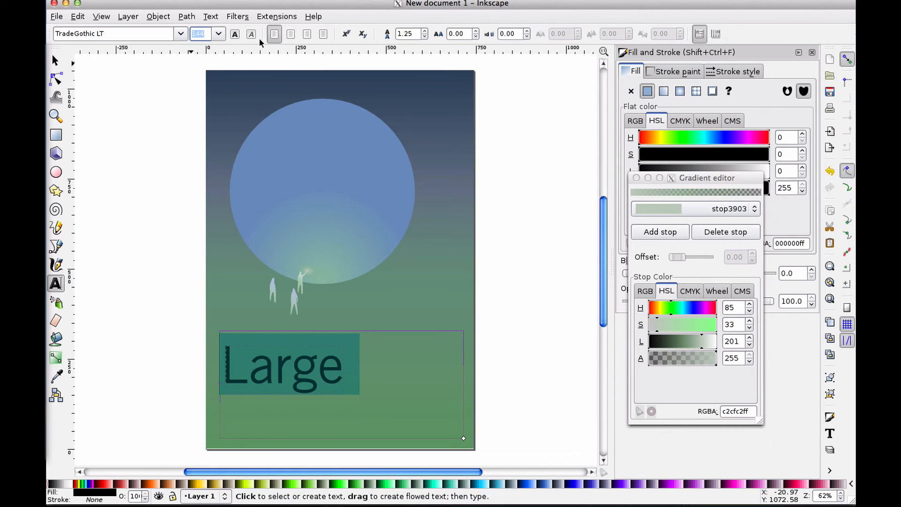
text(80)
key(BackSpace)
key(BackSpace)
text(96)
key(Return)
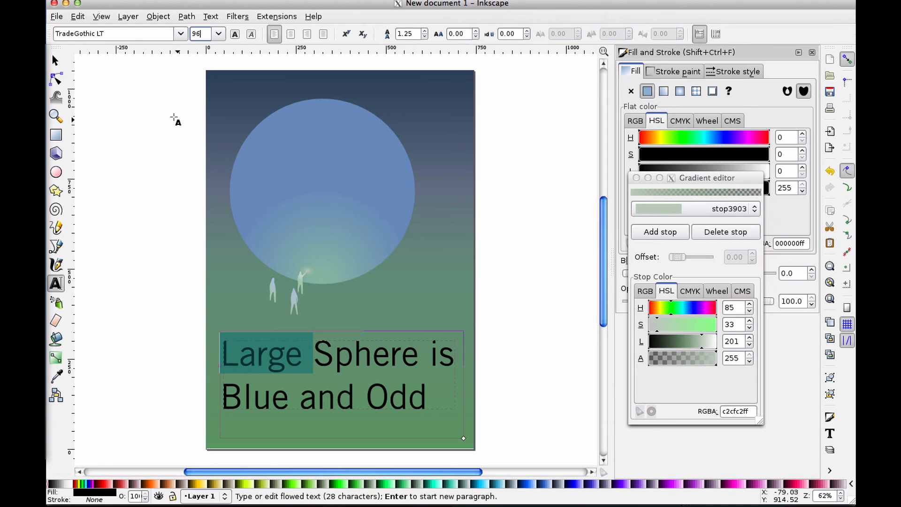
Select all the text, close the gradient editor, and fill the text with pale blue cadbe7ff
click(418, 393)
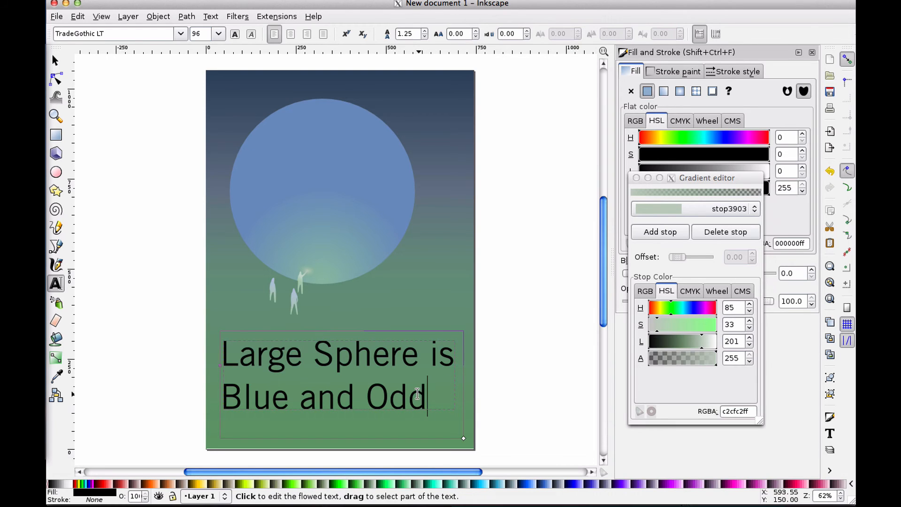
drag(417, 393, 215, 341)
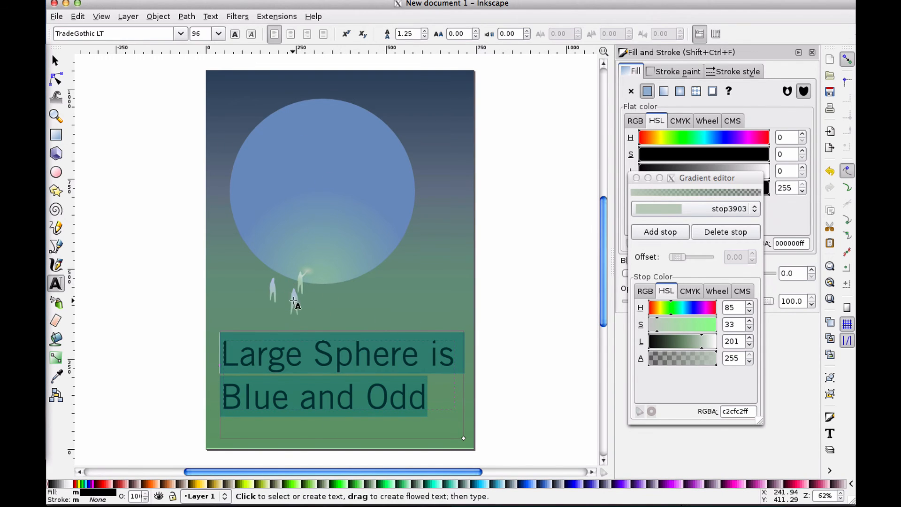
click(637, 178)
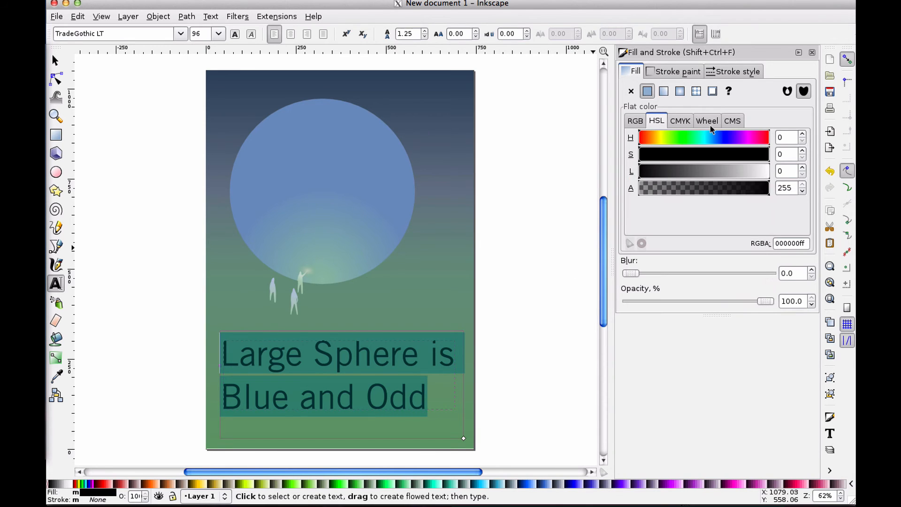
click(712, 139)
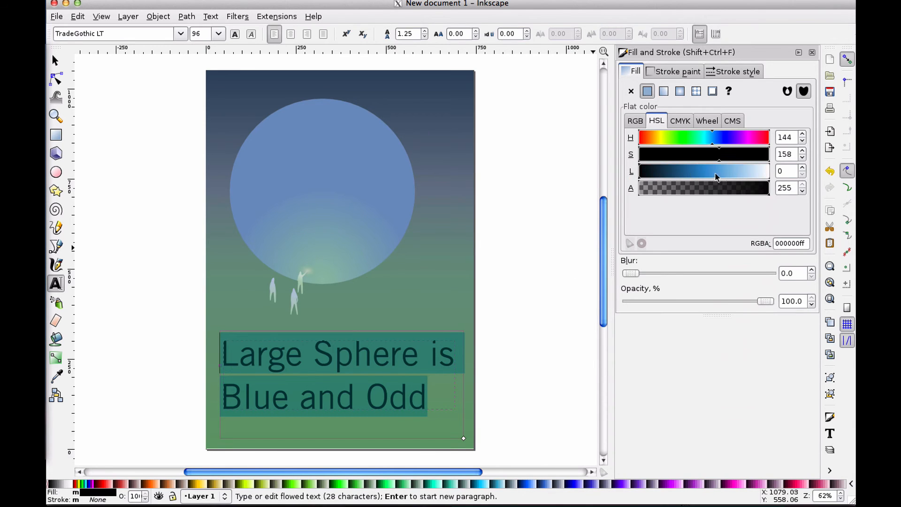
drag(716, 176, 748, 175)
click(688, 157)
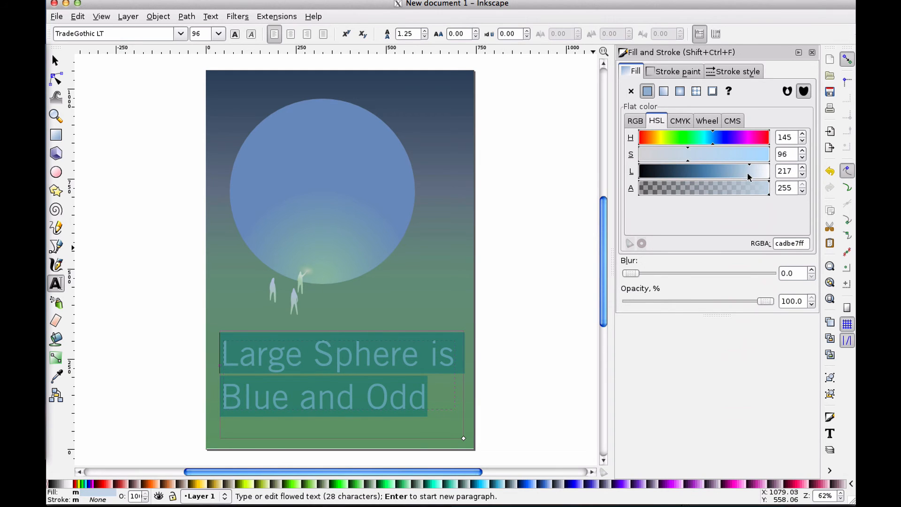
Select the text object and its characters to inspect the applied fill colour
click(56, 60)
click(131, 120)
click(364, 358)
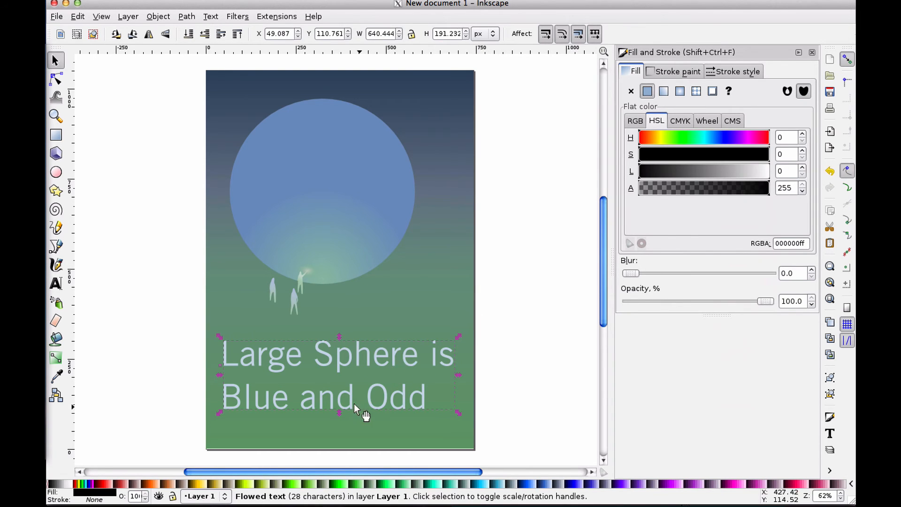
triple_click(383, 357)
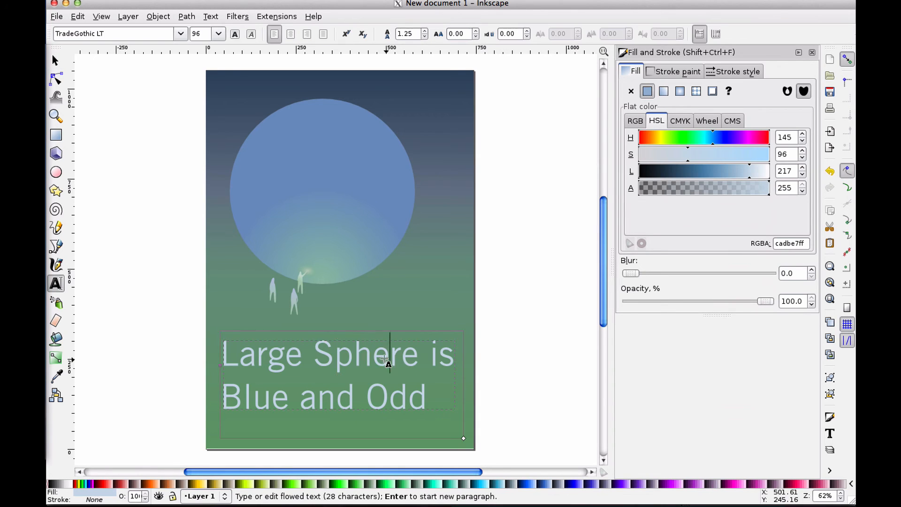
click(258, 366)
drag(257, 366, 417, 395)
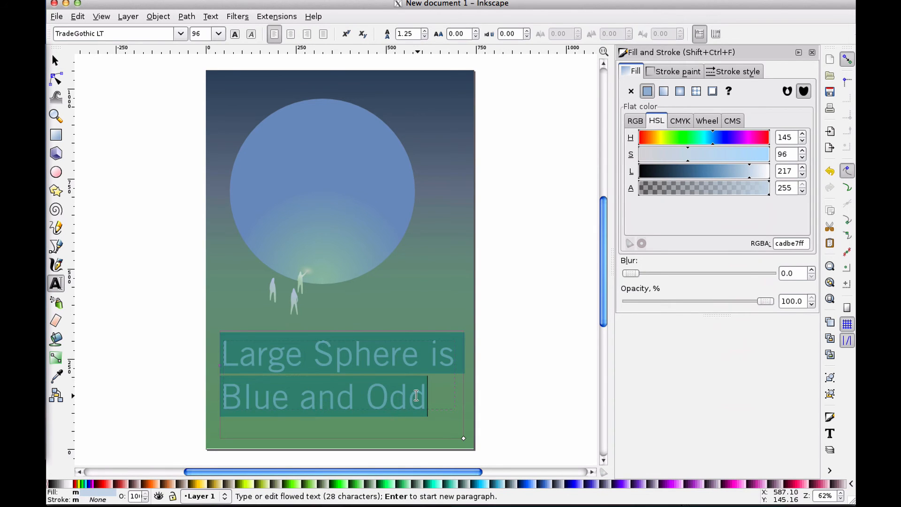
click(417, 395)
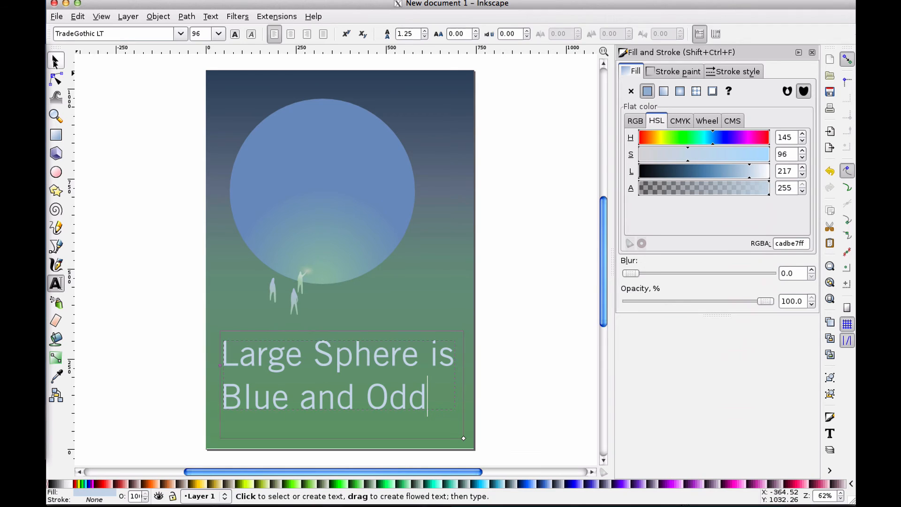
Reselect the text object and select all of its characters for editing
click(55, 60)
click(156, 205)
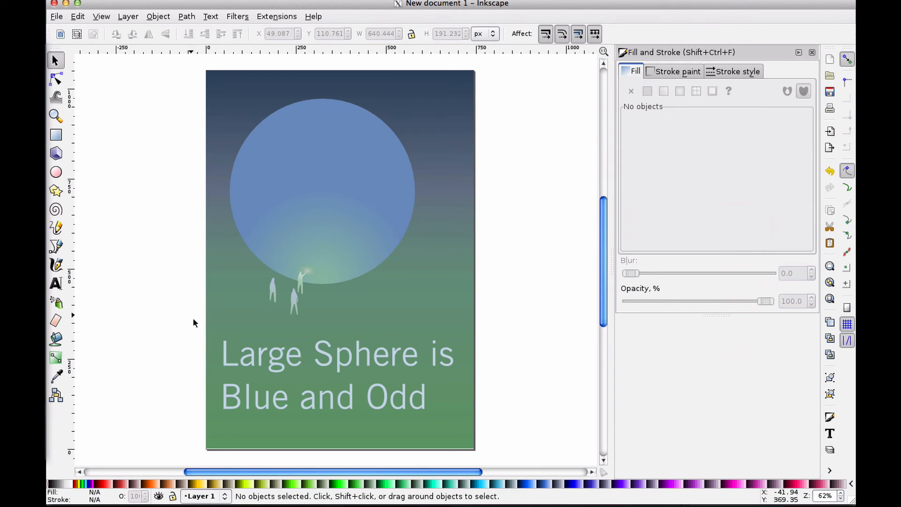
click(385, 357)
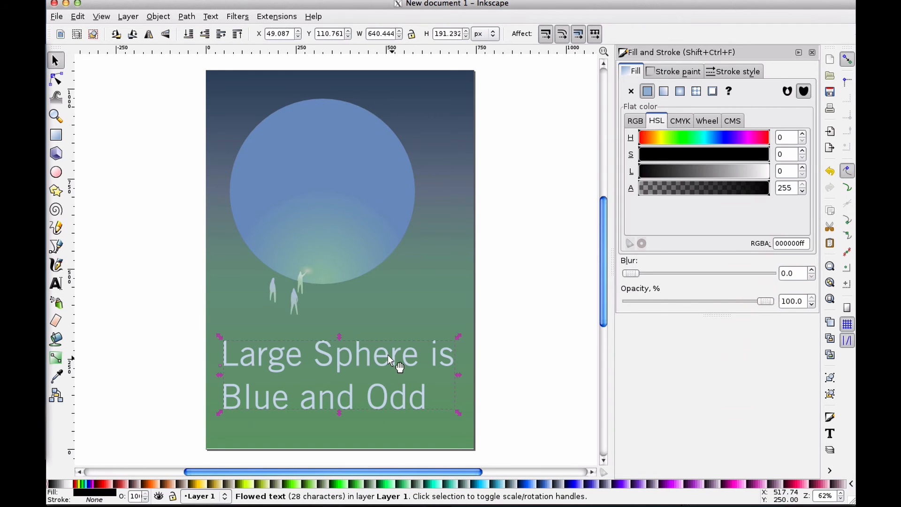
triple_click(320, 346)
double_click(264, 352)
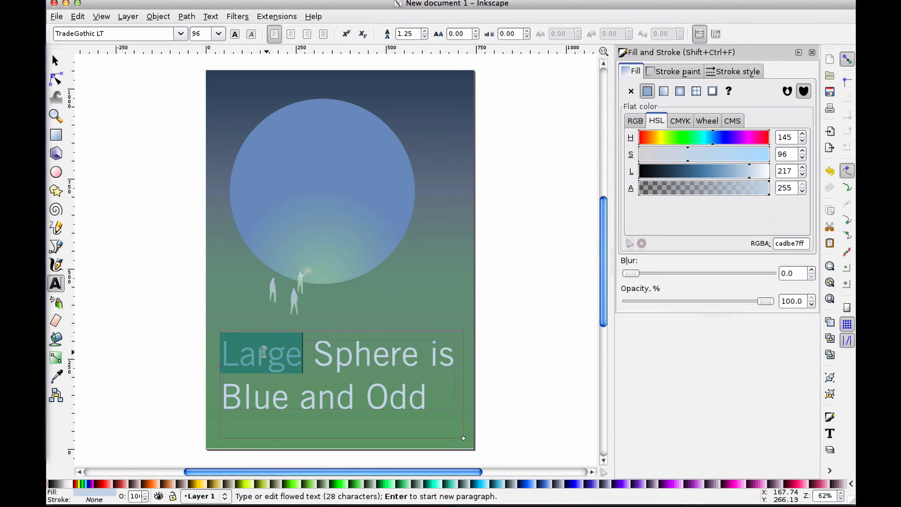
key(ctrl+a)
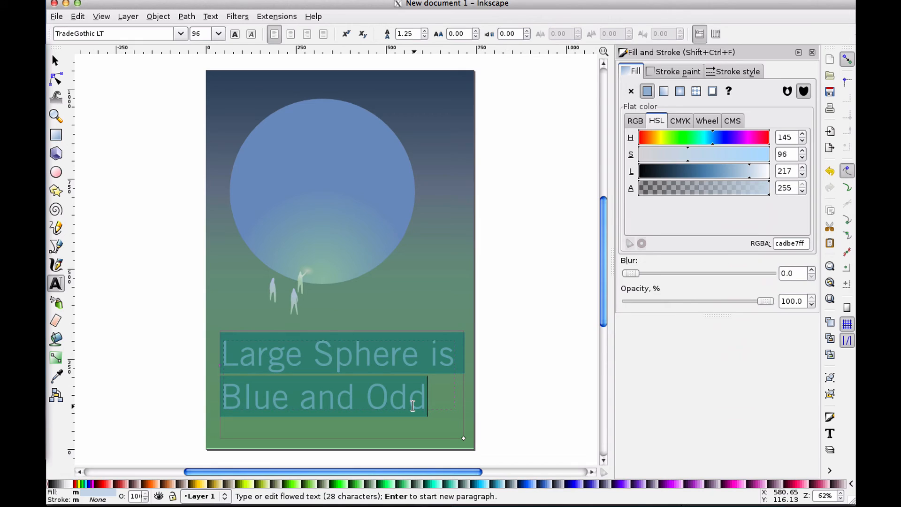
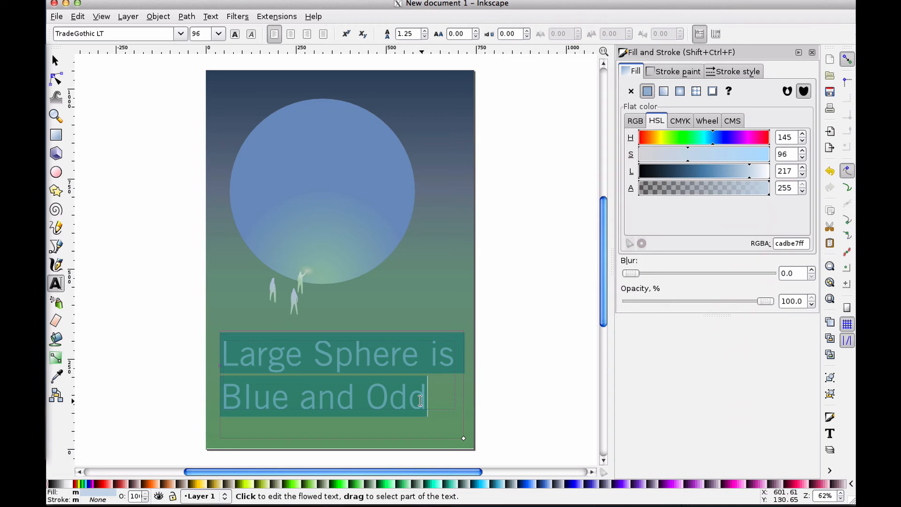
Browse the font family list for a suitable caption typeface without choosing one
click(185, 34)
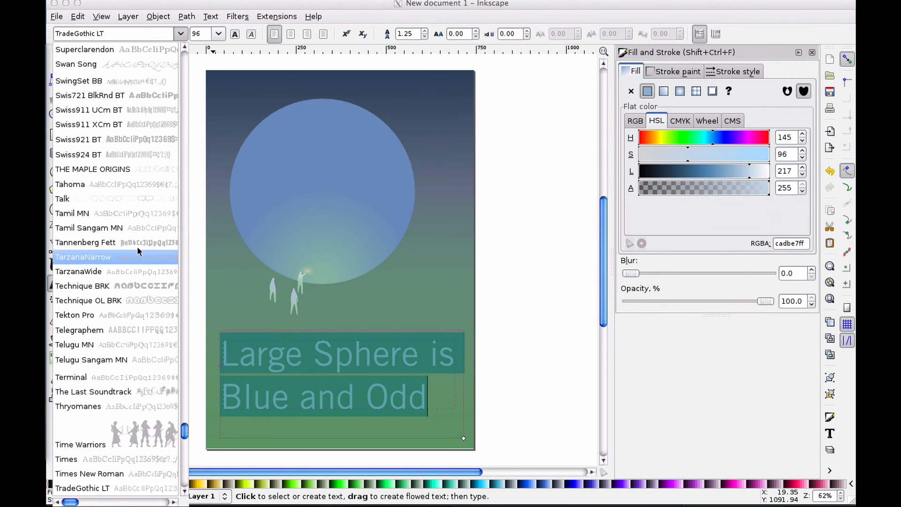
scroll(139, 235, down, 15)
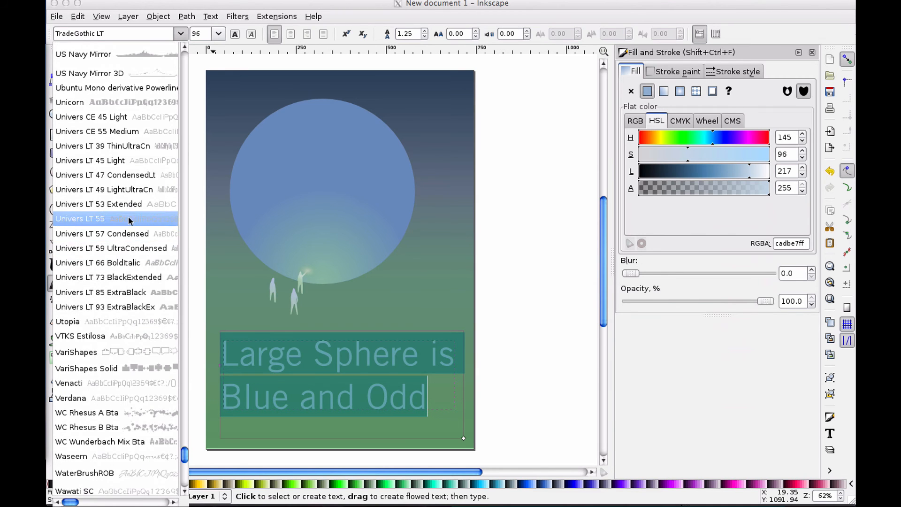
scroll(118, 325, down, 10)
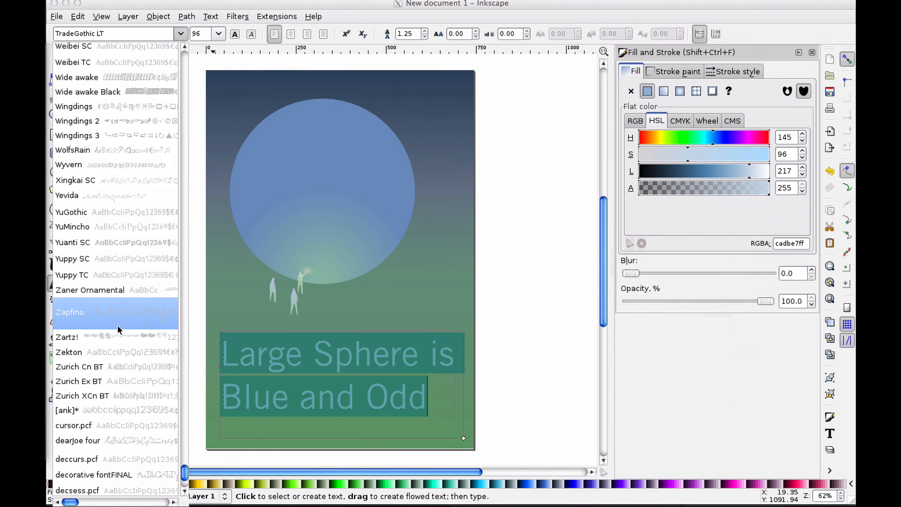
scroll(118, 325, down, 5)
scroll(117, 325, up, 15)
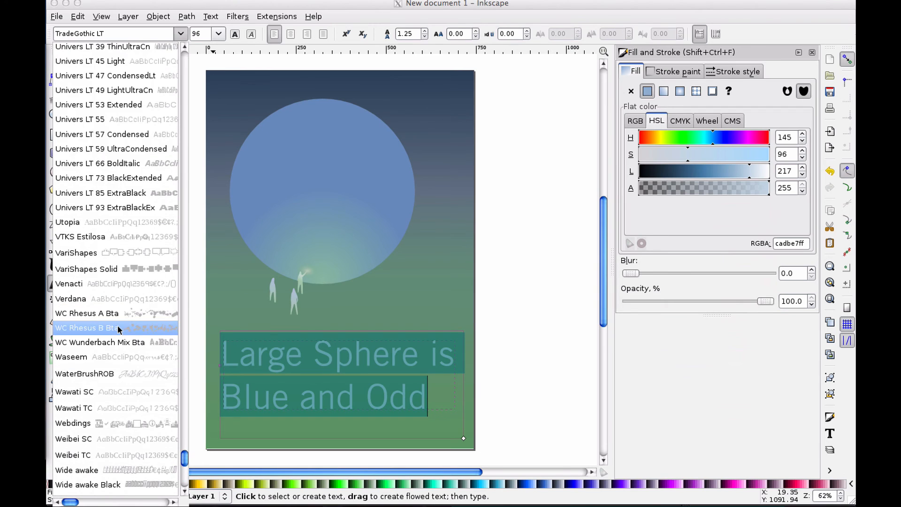
scroll(118, 325, up, 10)
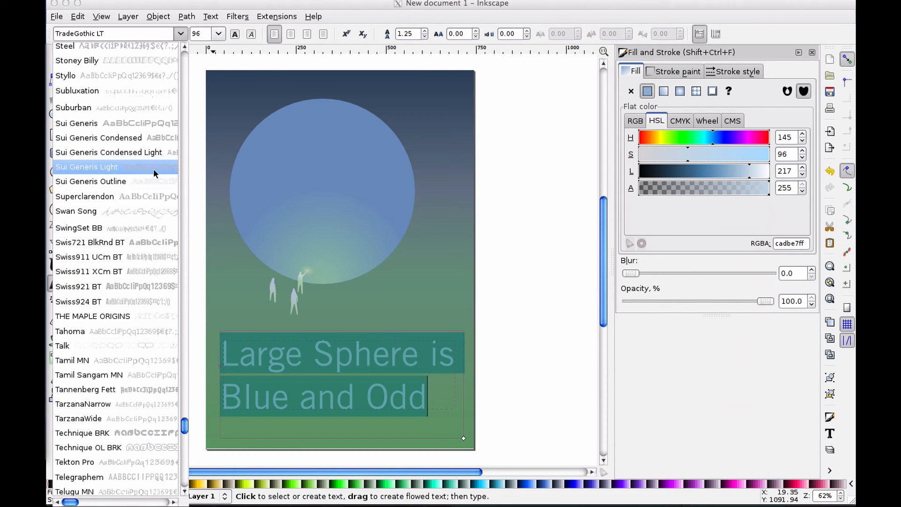
scroll(146, 107, up, 10)
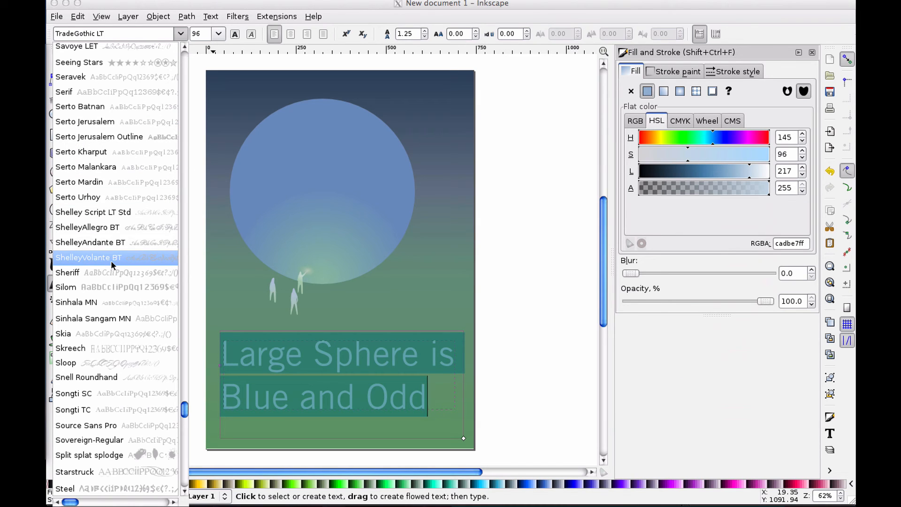
scroll(111, 262, up, 8)
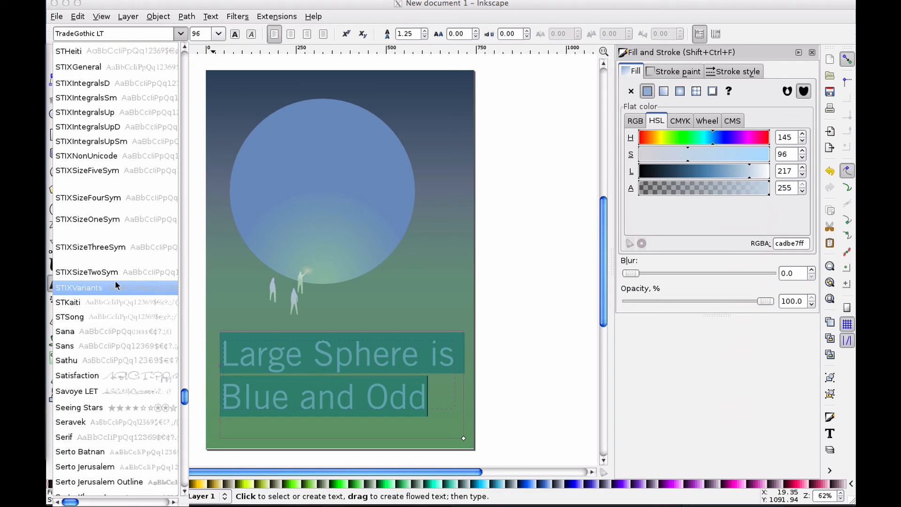
scroll(131, 246, up, 8)
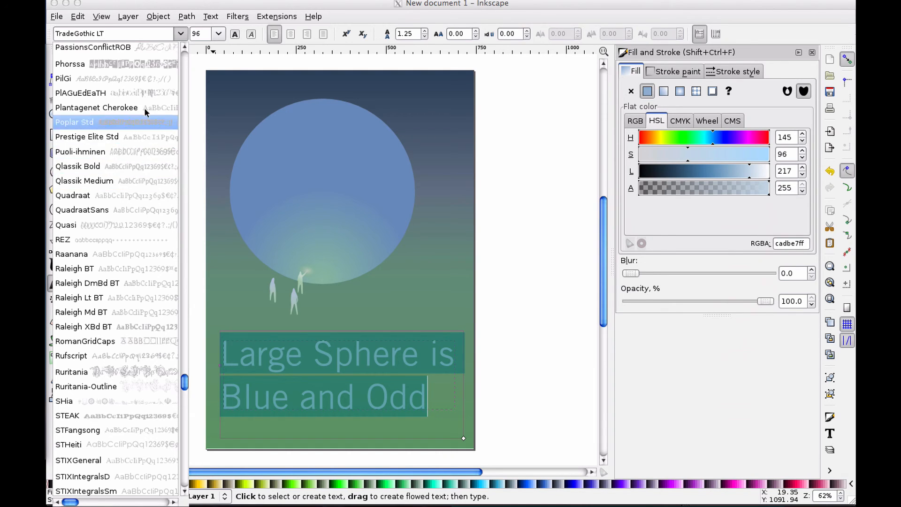
click(181, 33)
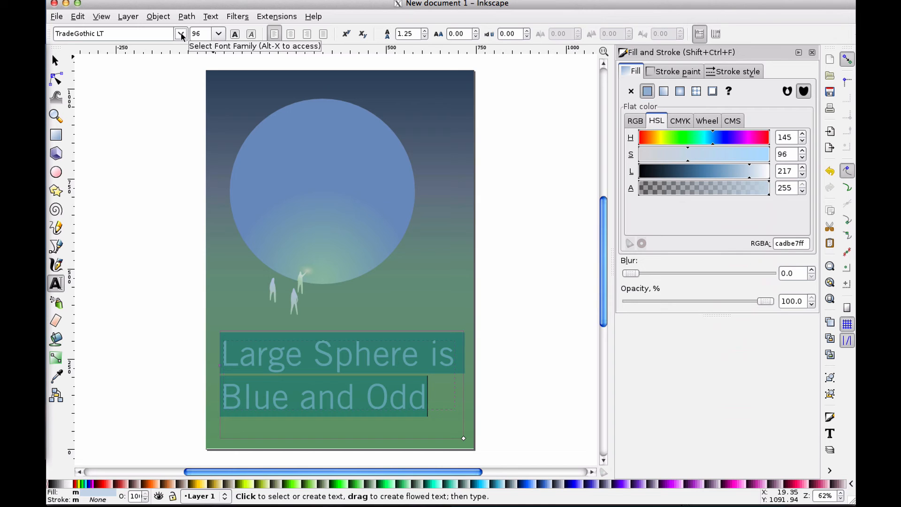
Select all the caption text and change its font to SwingSet BB
click(291, 363)
double_click(279, 360)
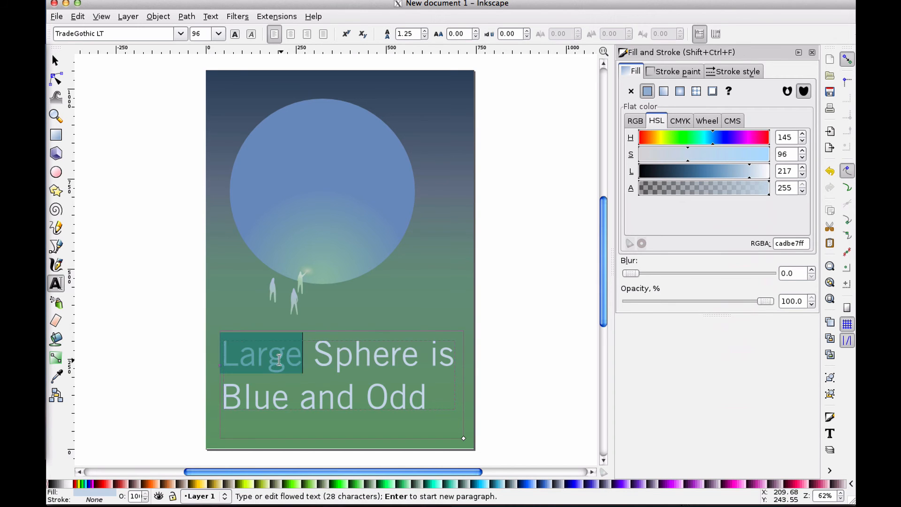
key(ctrl+a)
click(408, 397)
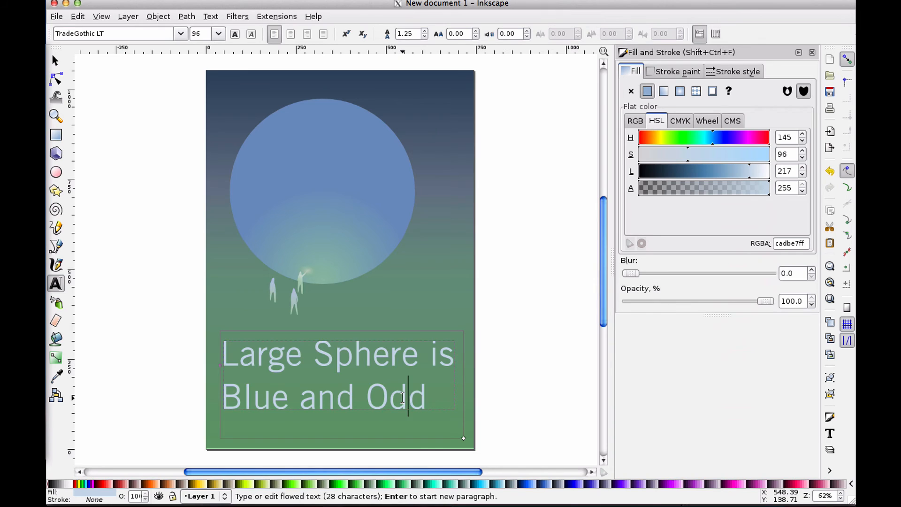
click(432, 399)
click(430, 390)
drag(425, 394, 223, 361)
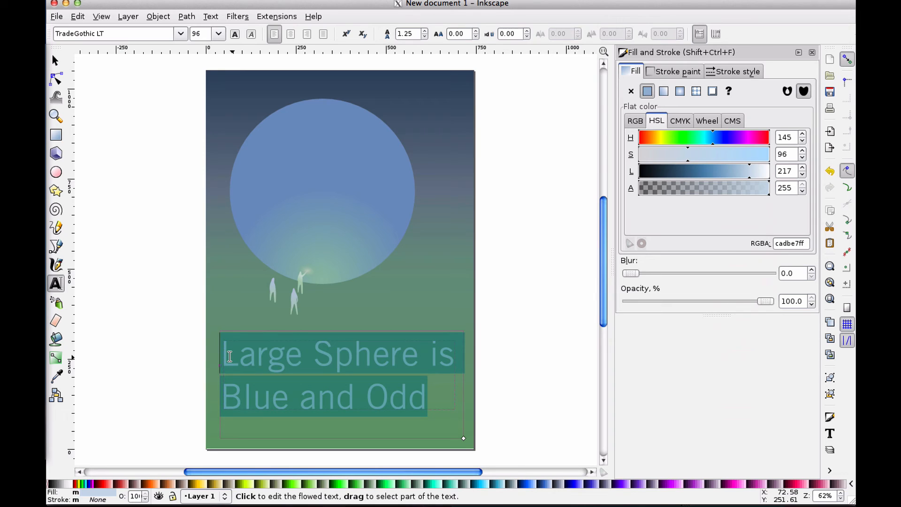
double_click(243, 353)
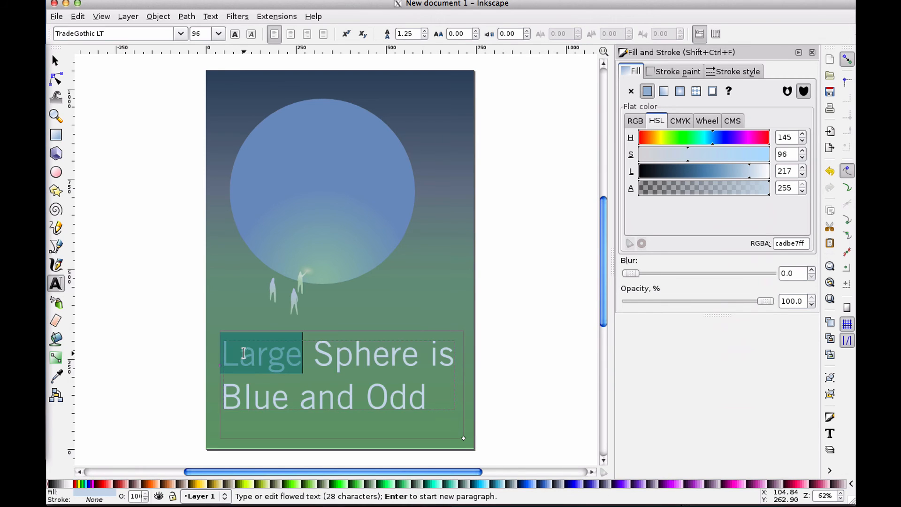
drag(243, 353, 407, 396)
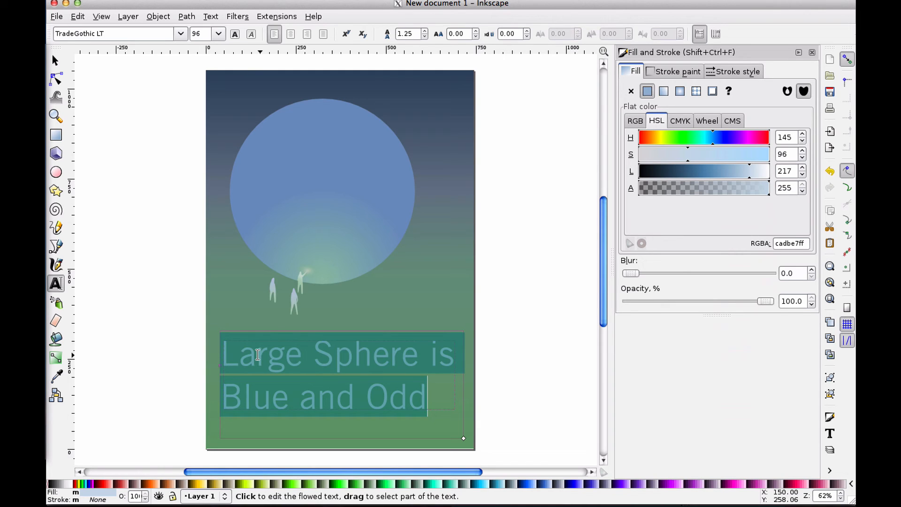
click(274, 356)
drag(274, 356, 404, 386)
double_click(410, 394)
double_click(265, 343)
click(180, 34)
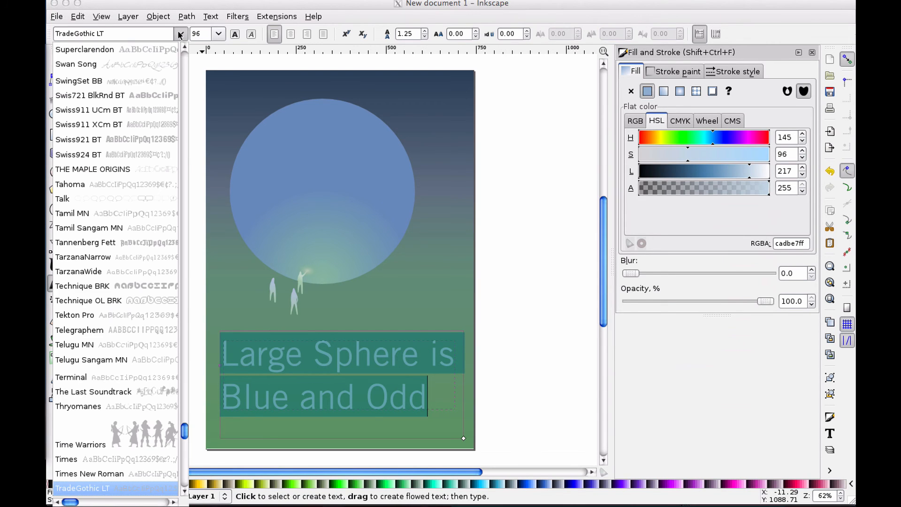
click(155, 80)
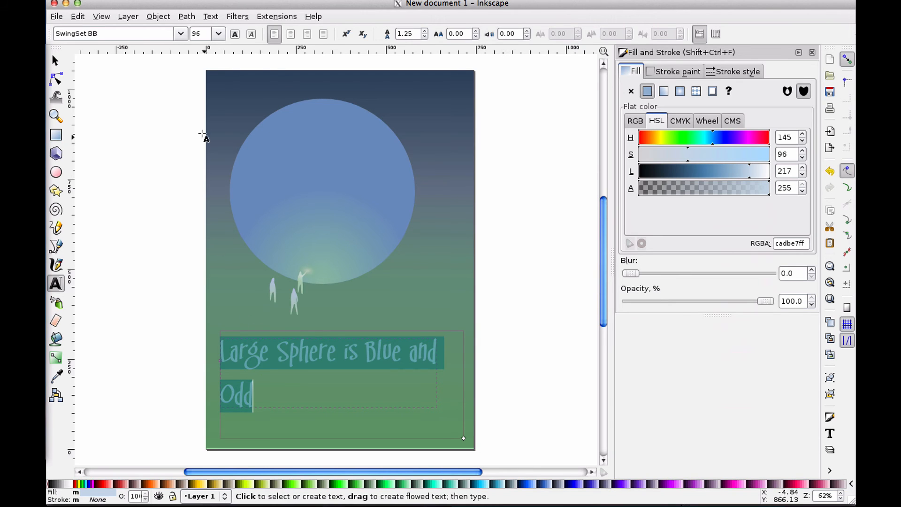
Reselect the caption text and change its font to OCR A Std
click(264, 366)
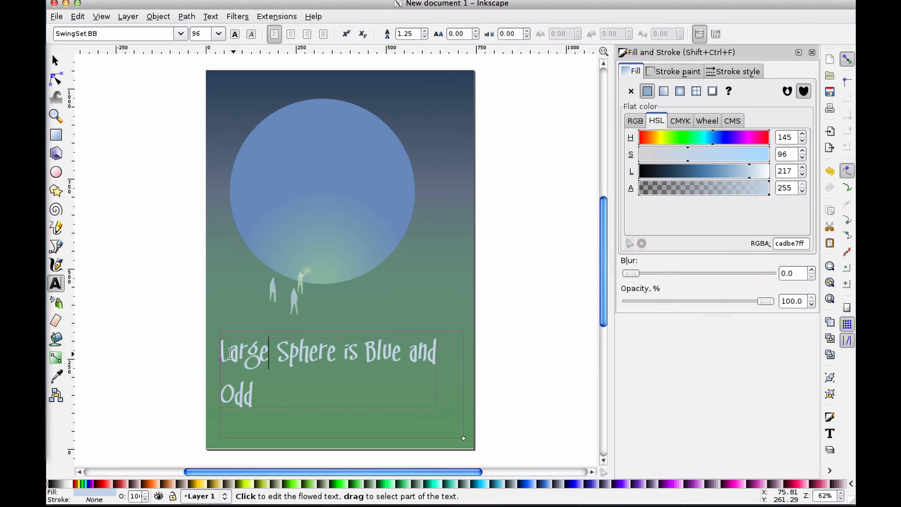
drag(221, 353, 256, 384)
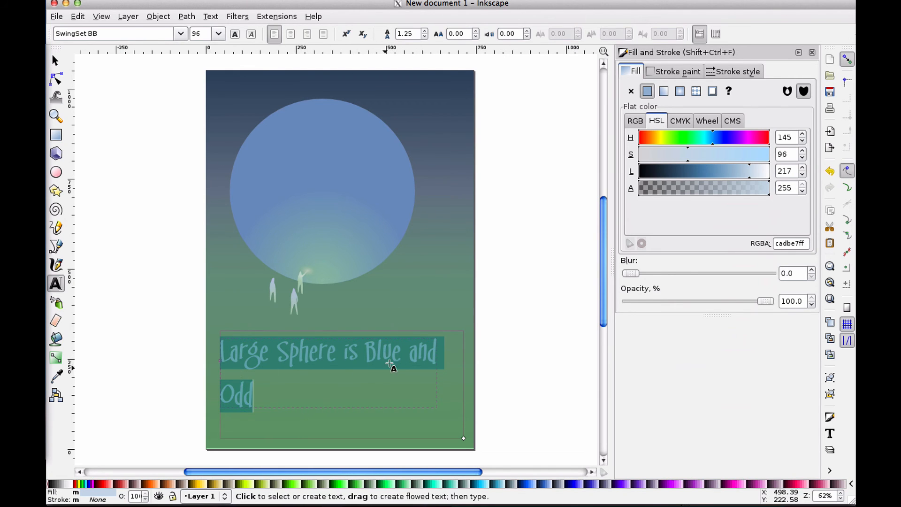
click(252, 391)
mouse_move(253, 393)
mouse_down()
mouse_move(221, 349)
mouse_move(247, 394)
mouse_move(298, 358)
mouse_move(276, 358)
mouse_move(246, 393)
mouse_move(257, 401)
mouse_up()
click(221, 349)
click(180, 36)
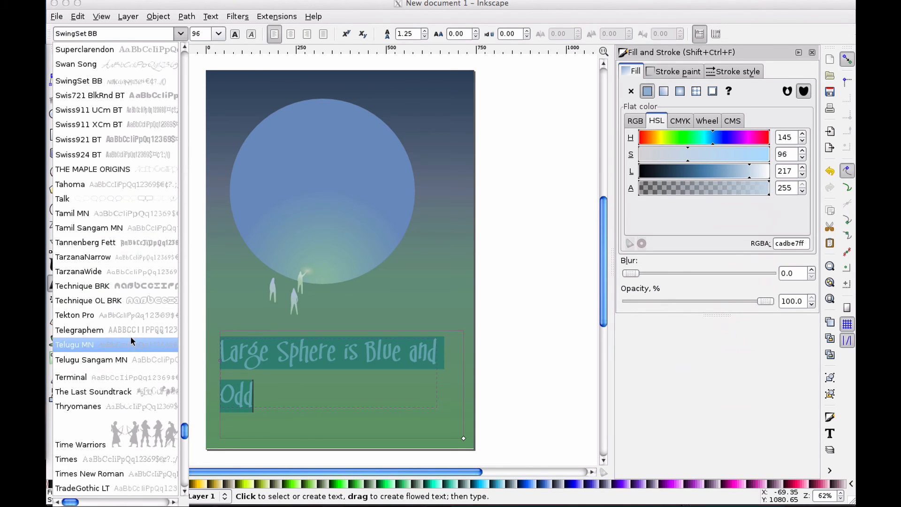
scroll(142, 315, up, 5)
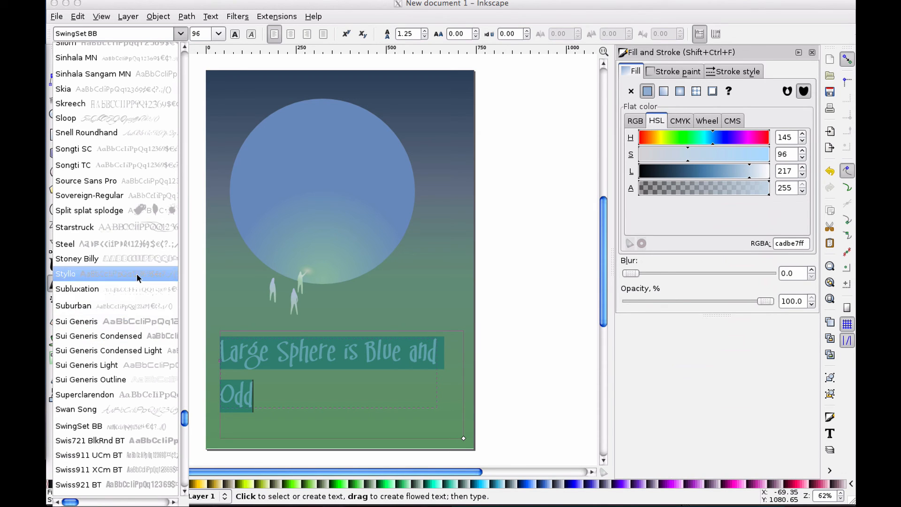
scroll(127, 182, up, 10)
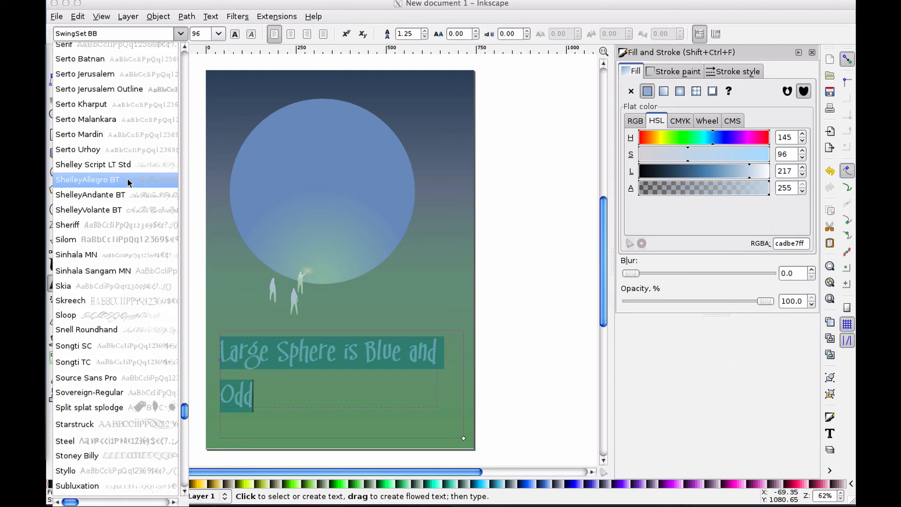
scroll(117, 205, up, 8)
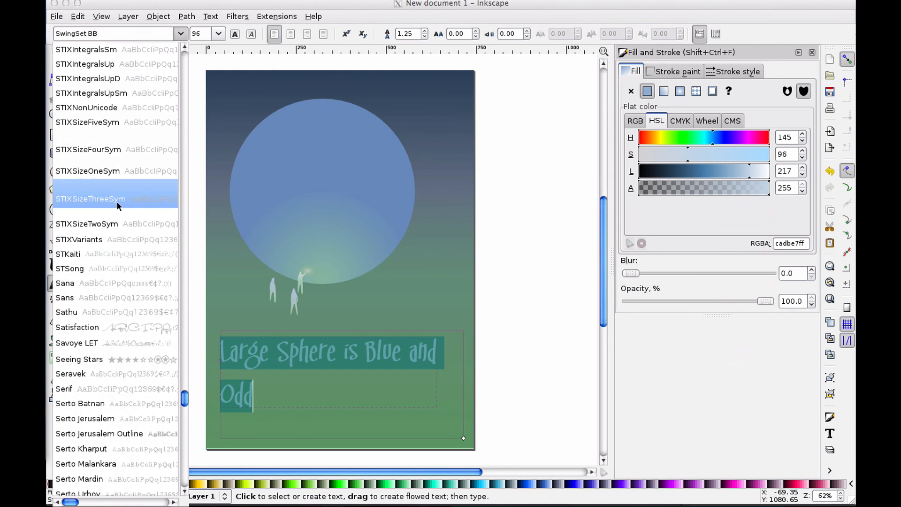
scroll(113, 191, up, 8)
scroll(113, 191, up, 5)
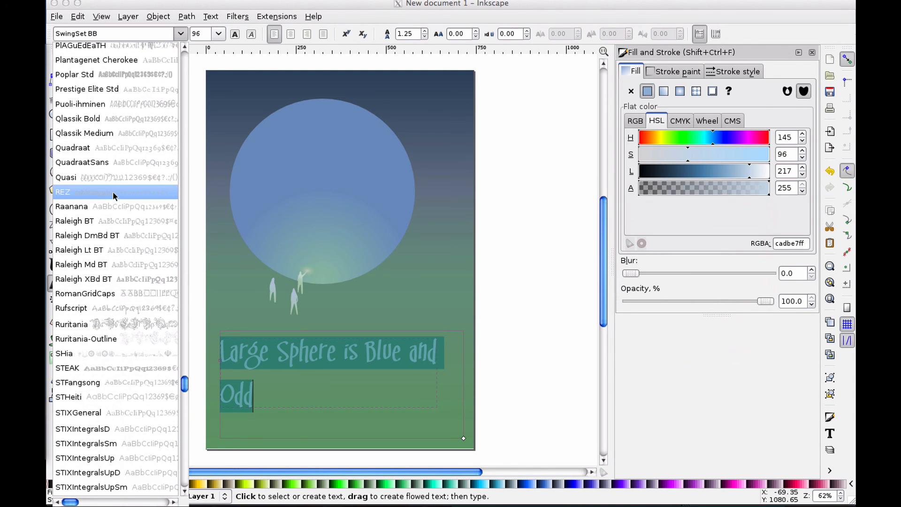
scroll(115, 195, up, 14)
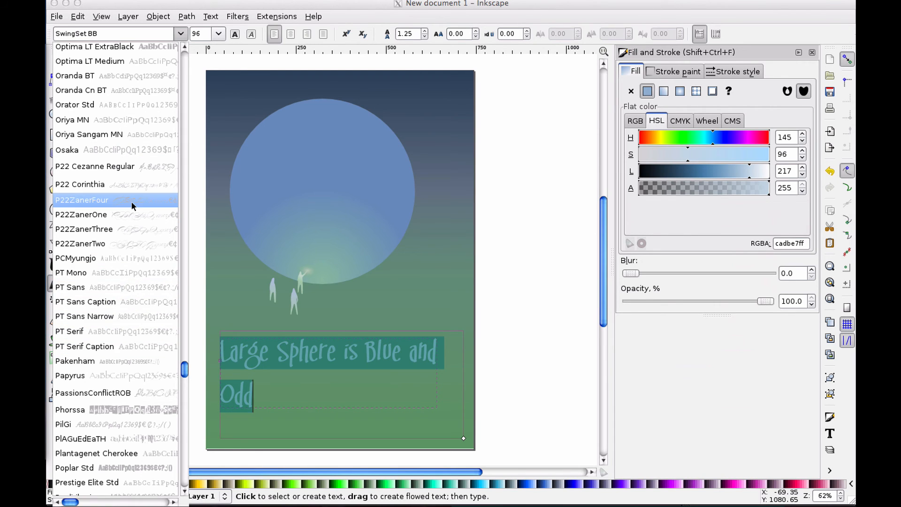
scroll(128, 166, up, 1)
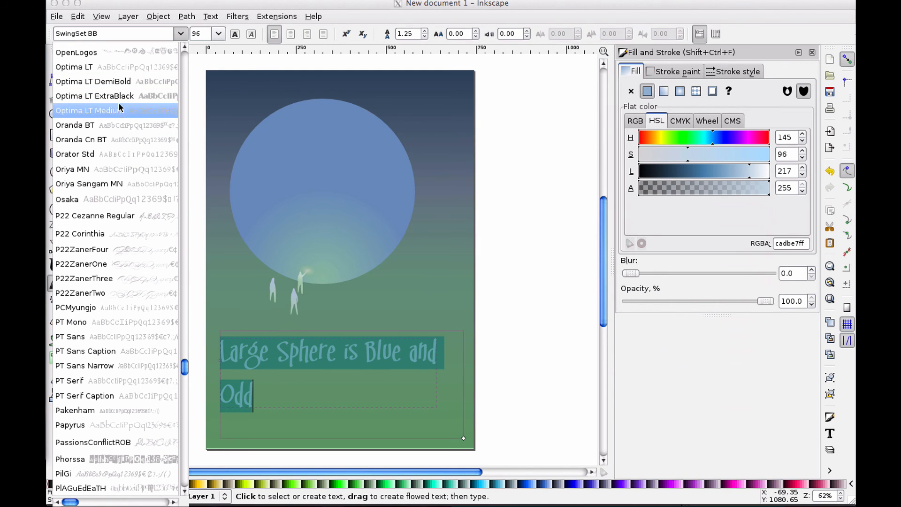
scroll(128, 113, up, 3)
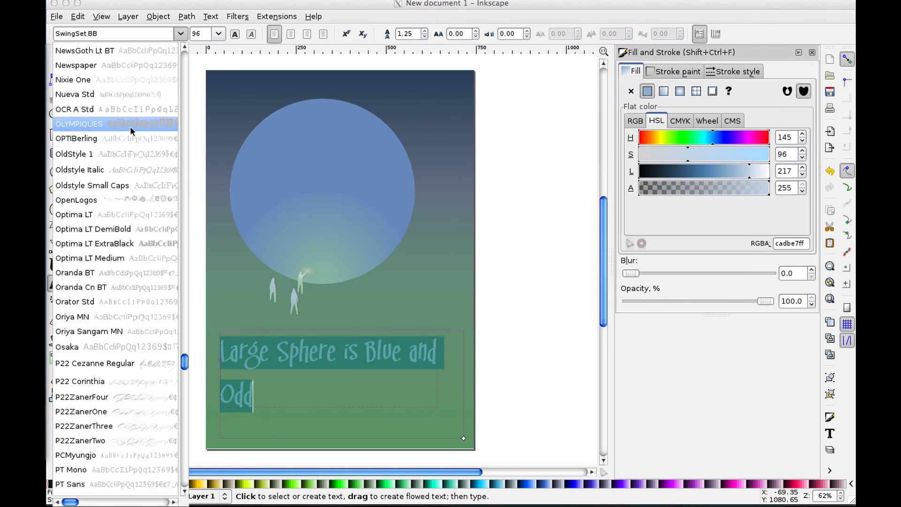
click(130, 109)
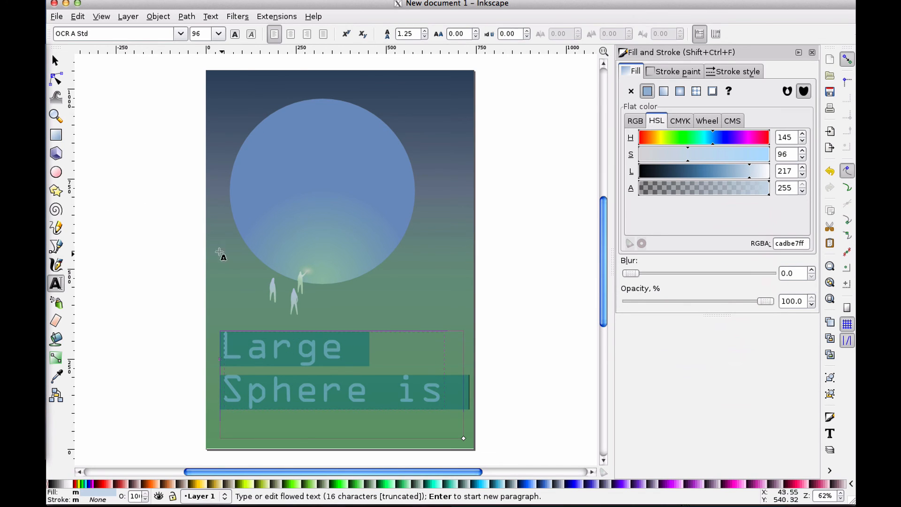
Change the caption text's font to Neris
click(180, 34)
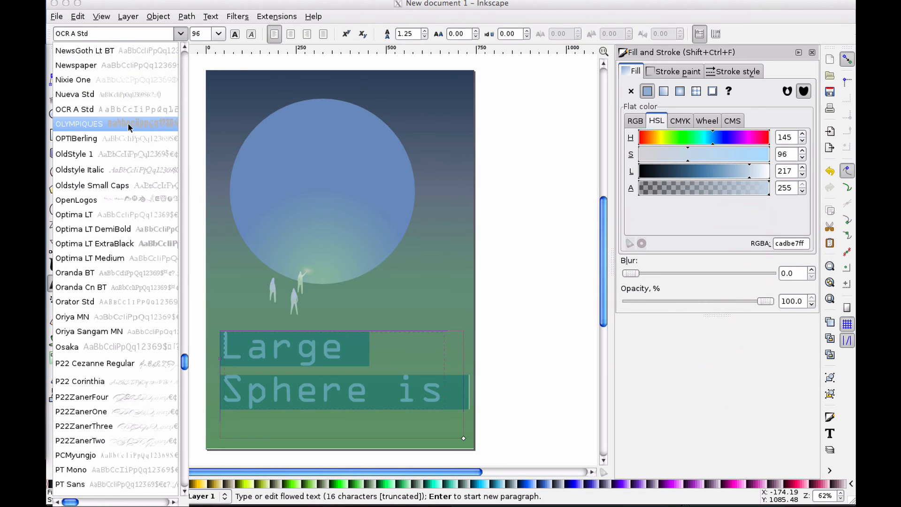
scroll(127, 127, up, 4)
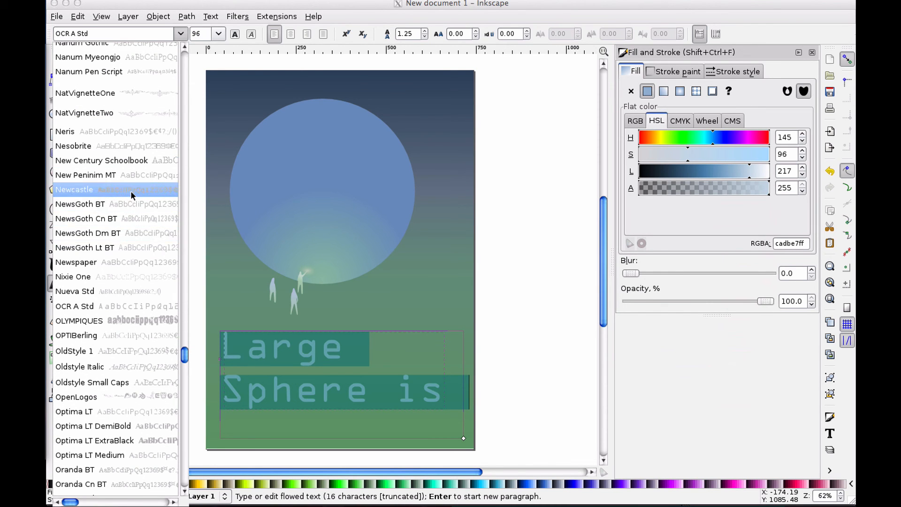
click(148, 135)
Change the selected caption text's font to Nadeem
click(179, 34)
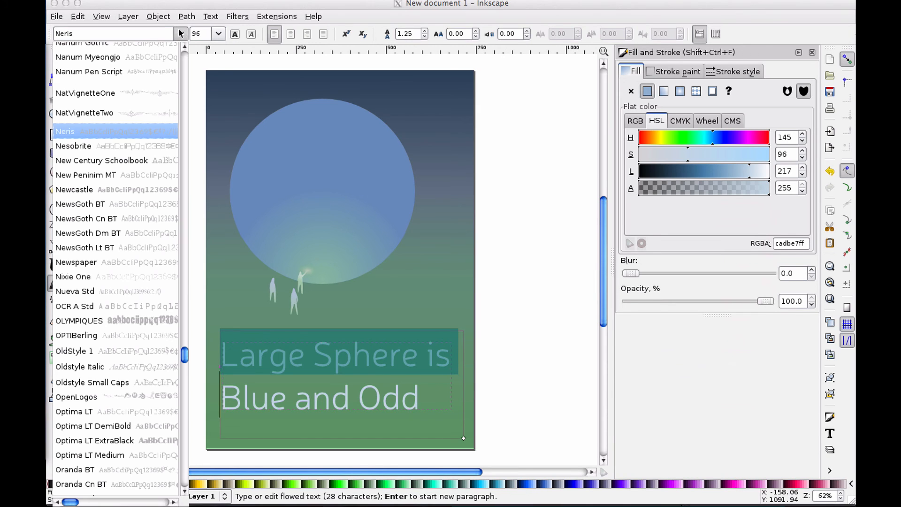
scroll(144, 140, up, 5)
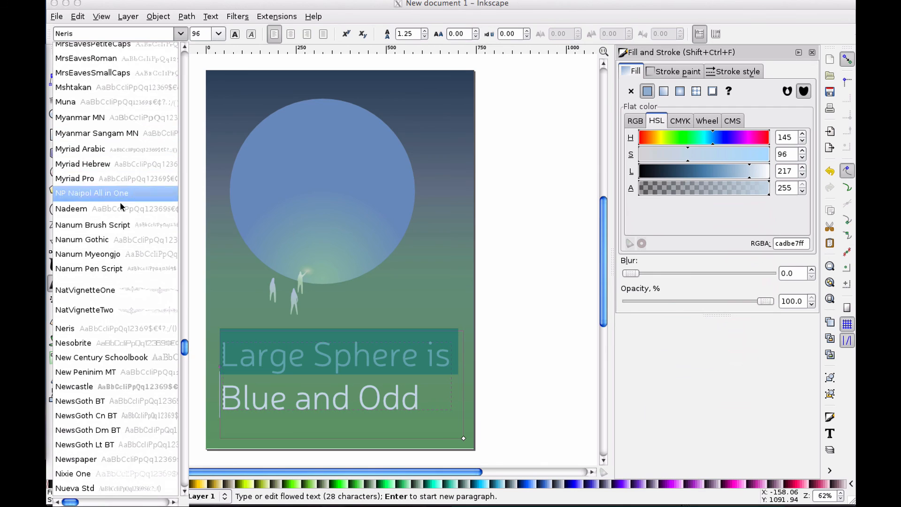
click(120, 209)
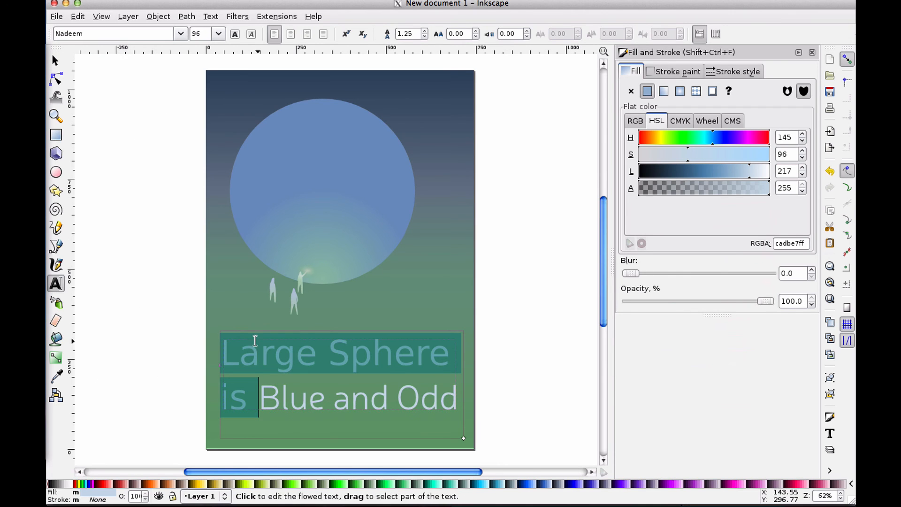
Select all the caption text and change its font to Futura LT Light
double_click(262, 366)
key(ctrl+a)
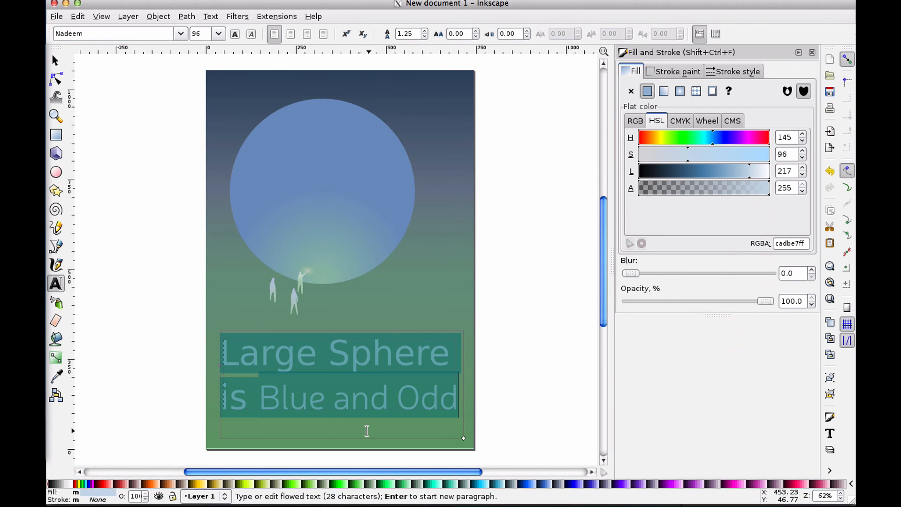
click(181, 36)
scroll(145, 184, up, 4)
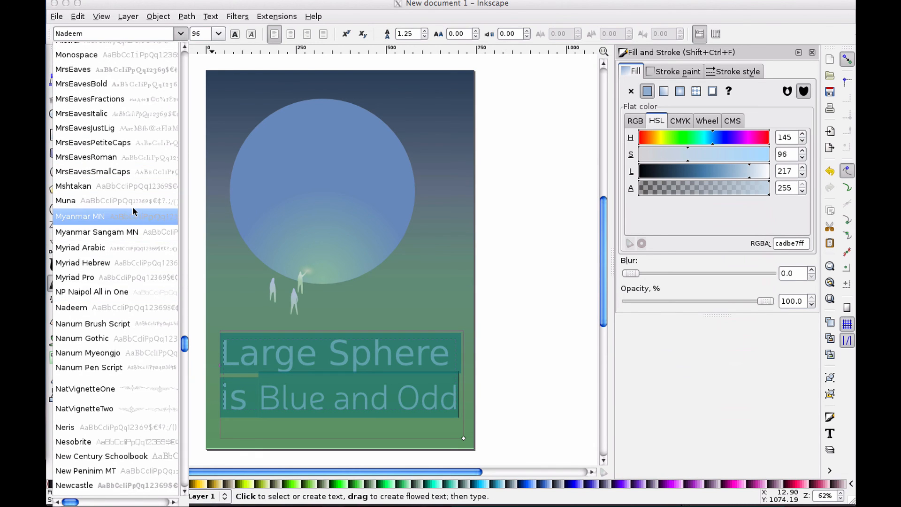
scroll(132, 211, up, 5)
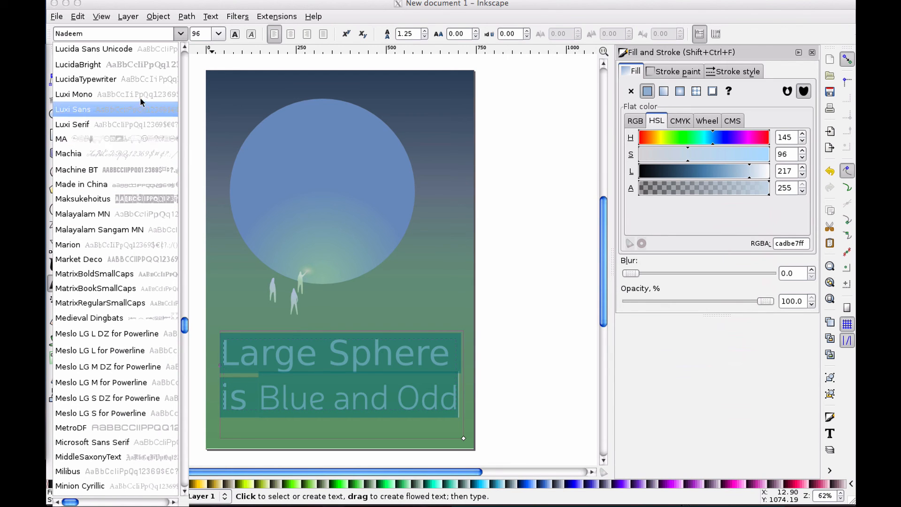
scroll(125, 176, up, 5)
scroll(126, 178, up, 4)
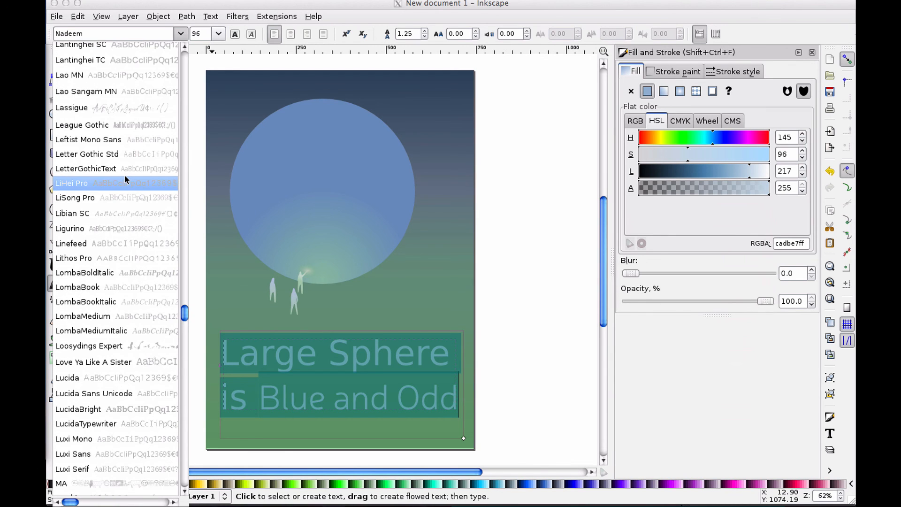
scroll(111, 176, up, 5)
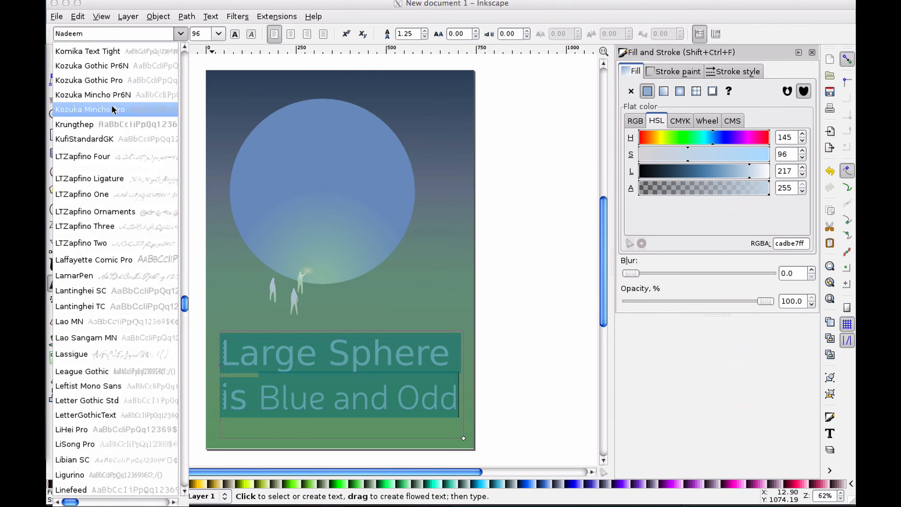
scroll(110, 174, up, 5)
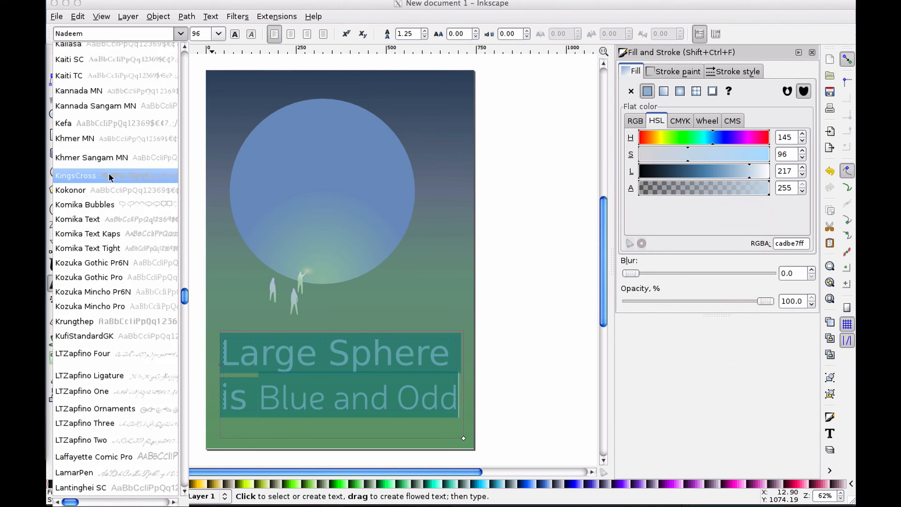
scroll(115, 129, up, 4)
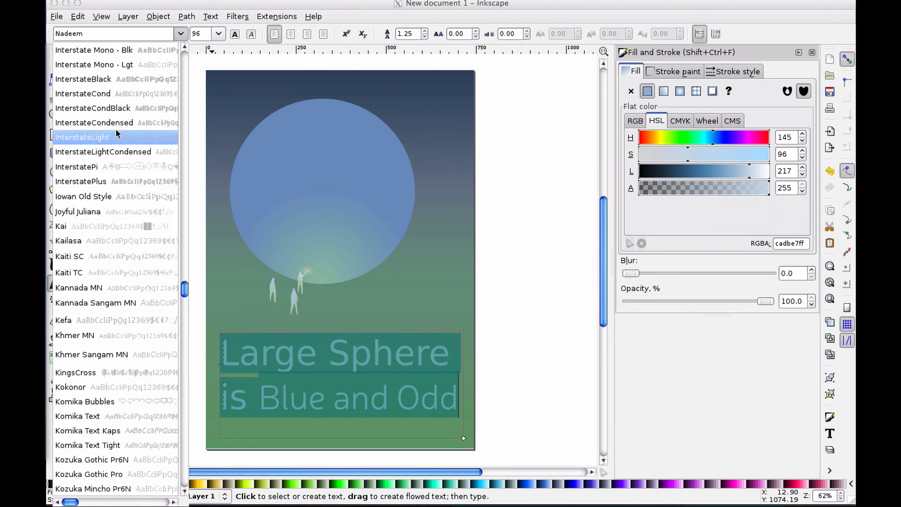
scroll(116, 132, up, 15)
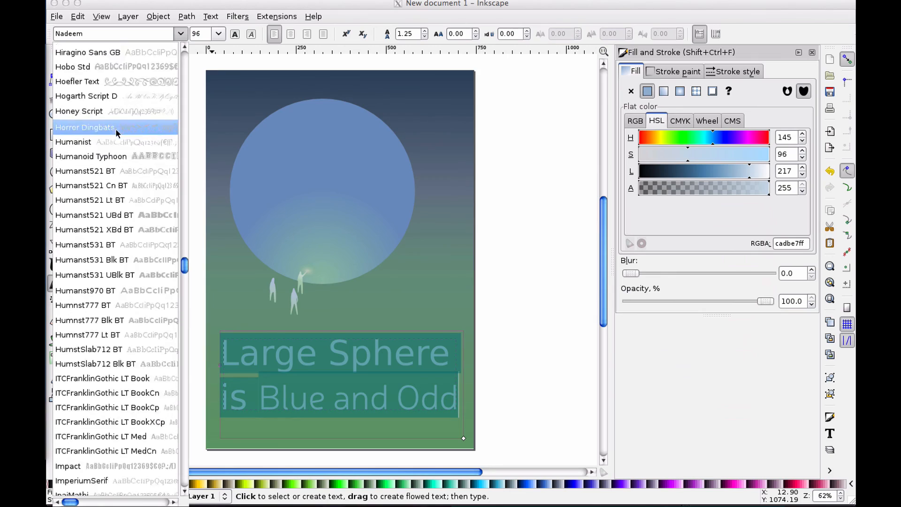
scroll(116, 133, up, 7)
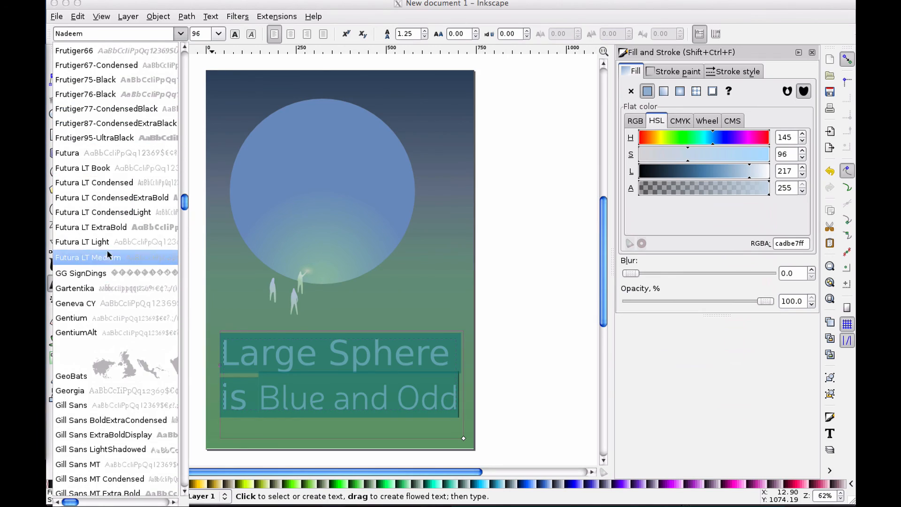
click(107, 244)
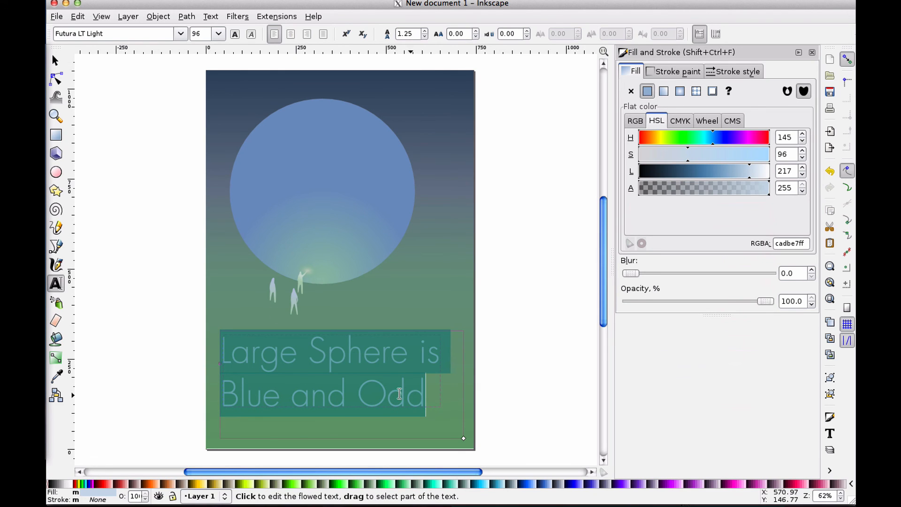
Replace the whole caption text with LARGE SPHERE
click(385, 394)
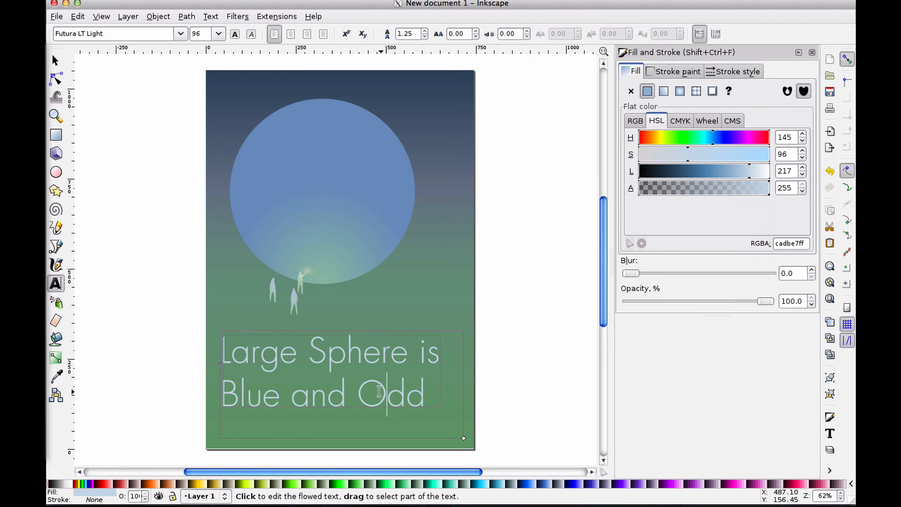
mouse_move(380, 391)
mouse_down()
mouse_move(366, 392)
mouse_move(389, 393)
mouse_up()
click(404, 394)
click(416, 392)
key(ctrl+a)
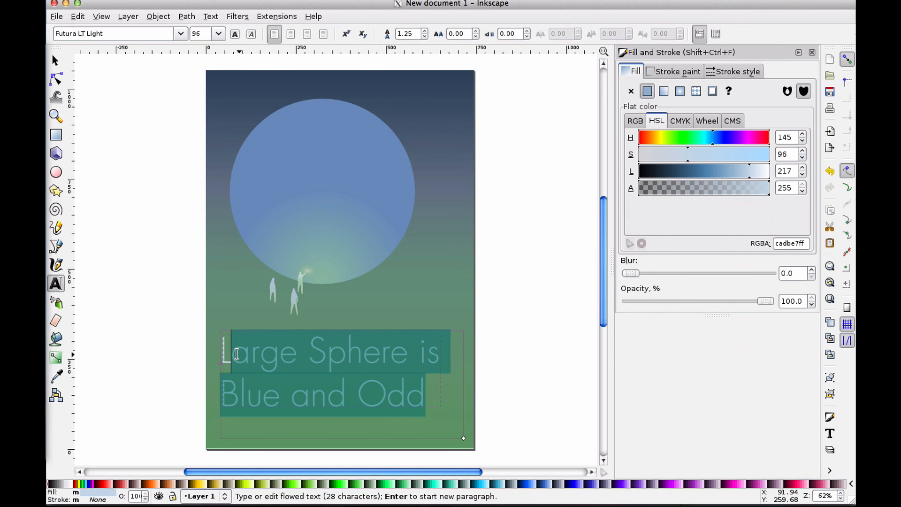
text(LARGE SPHERE)
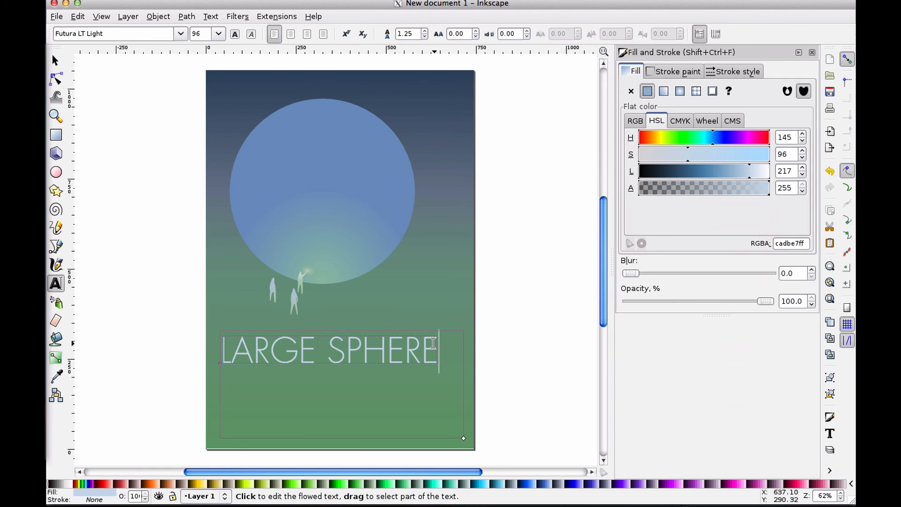
Select the caption text and increase its letter spacing to 5.15
drag(440, 352, 216, 344)
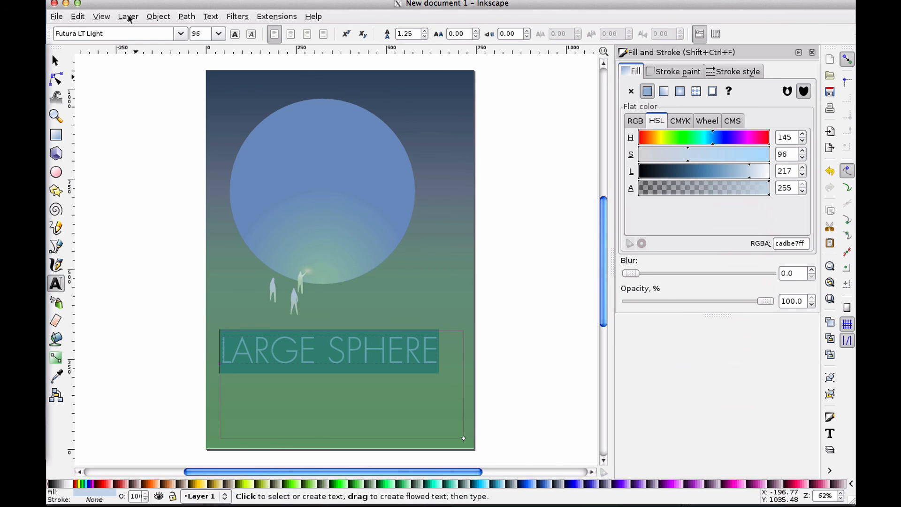
click(180, 34)
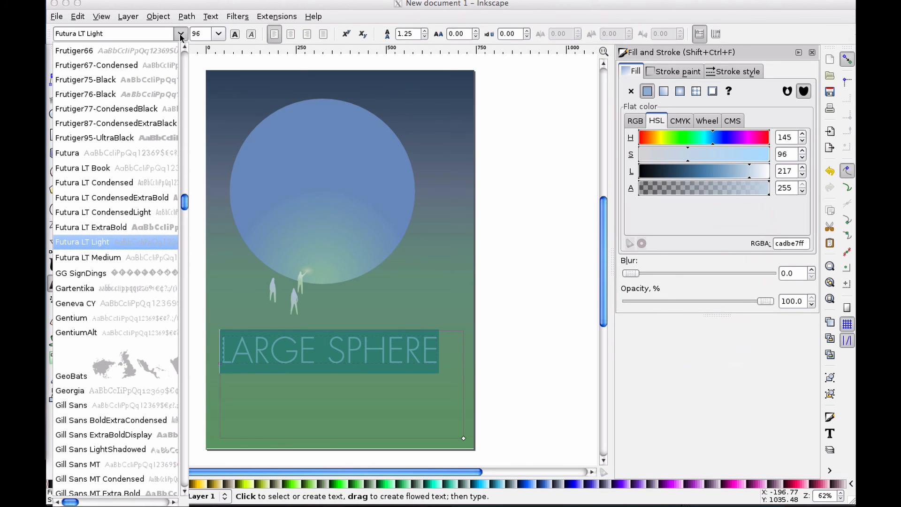
click(180, 34)
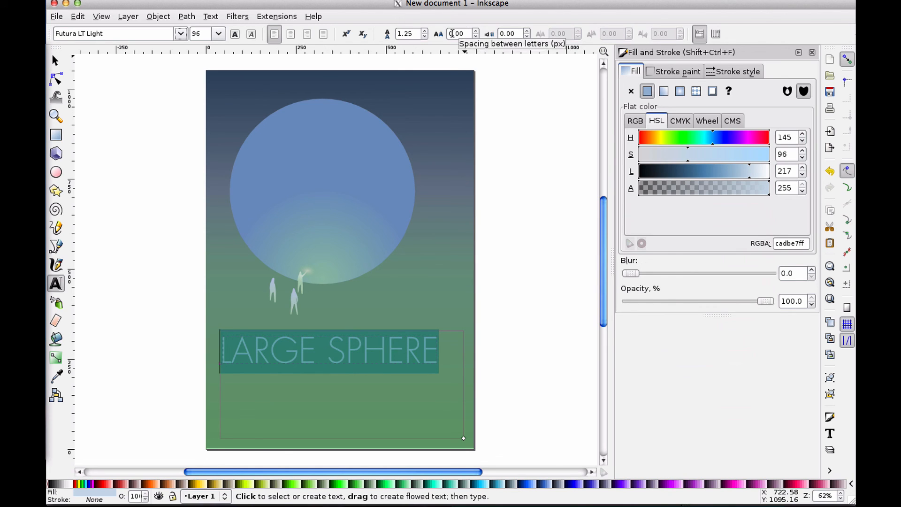
click(475, 31)
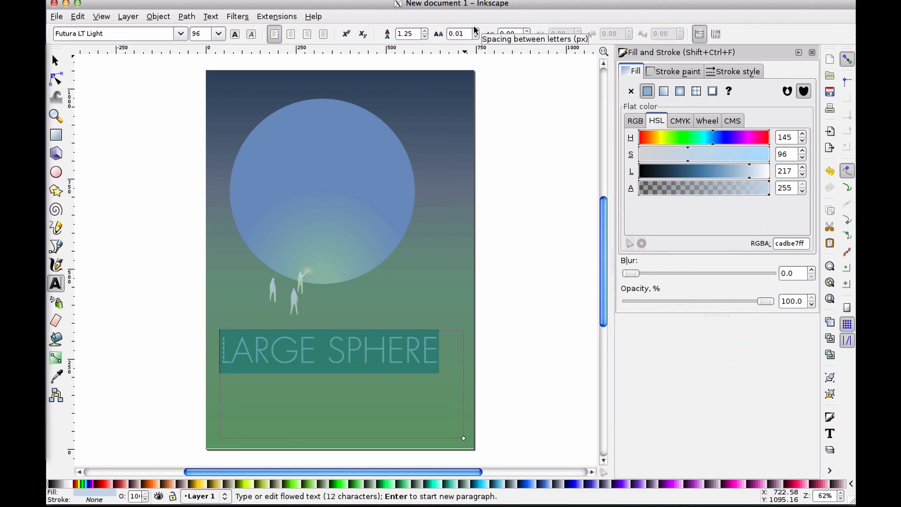
click(475, 31)
click(475, 31)
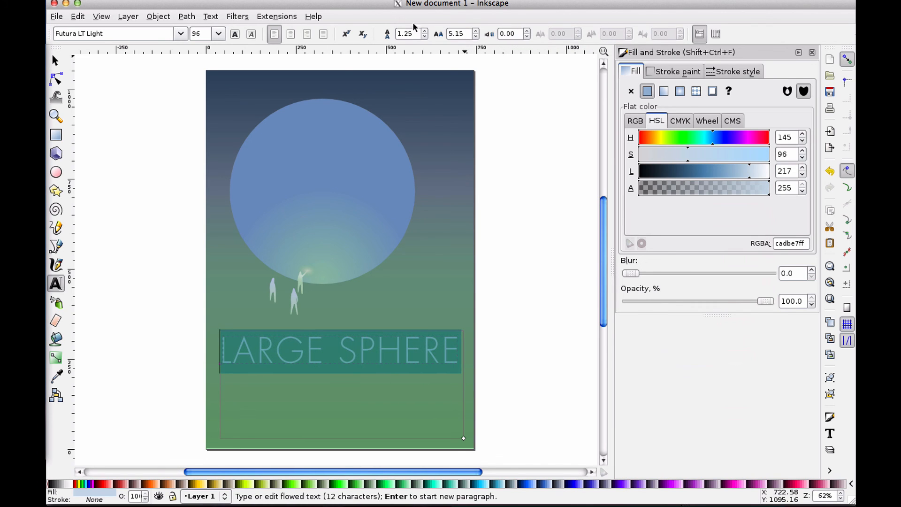
Set the caption's font size to 32 and widen its letter spacing to 20.41
click(218, 34)
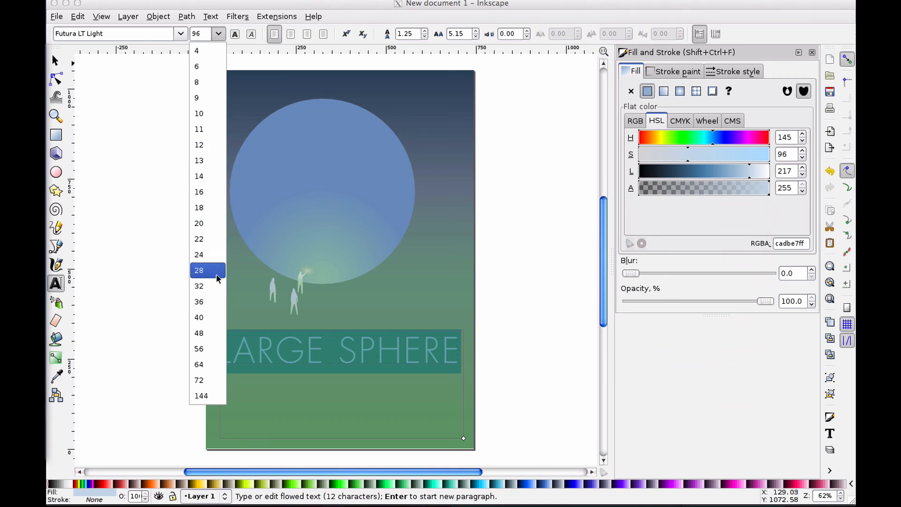
click(214, 292)
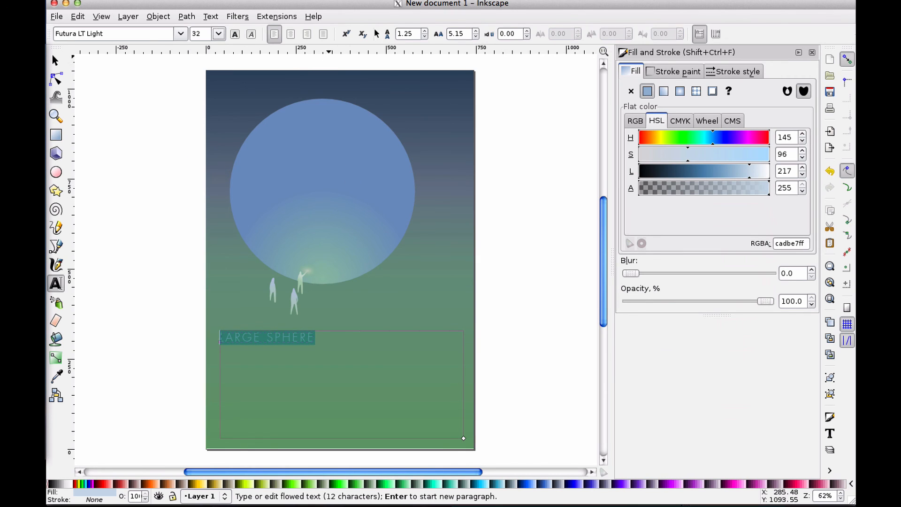
click(475, 32)
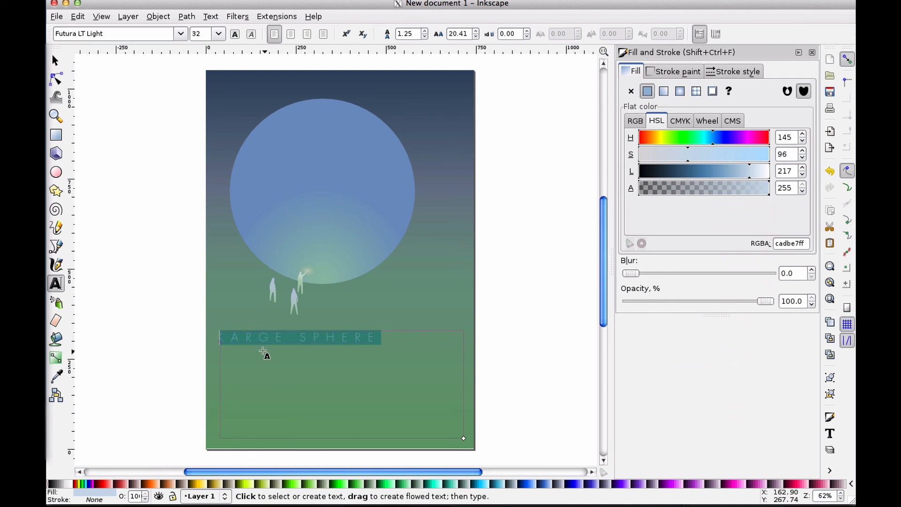
click(264, 353)
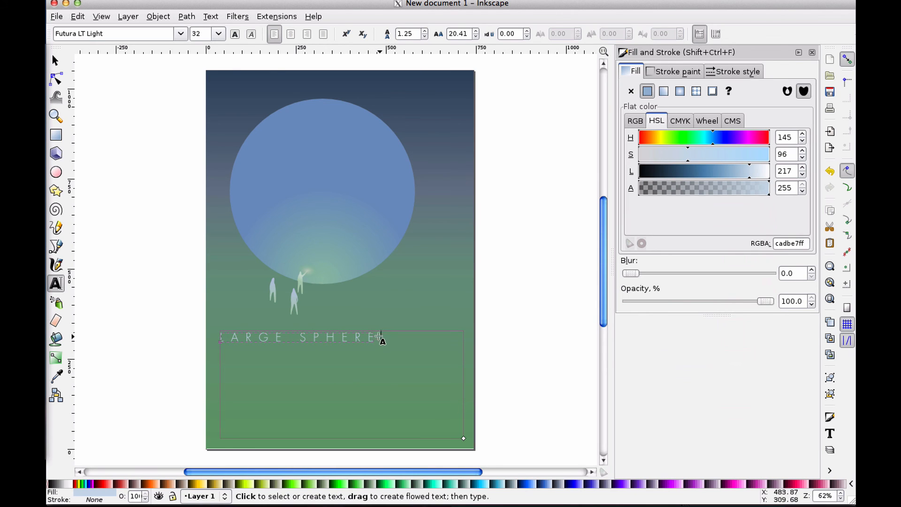
click(57, 65)
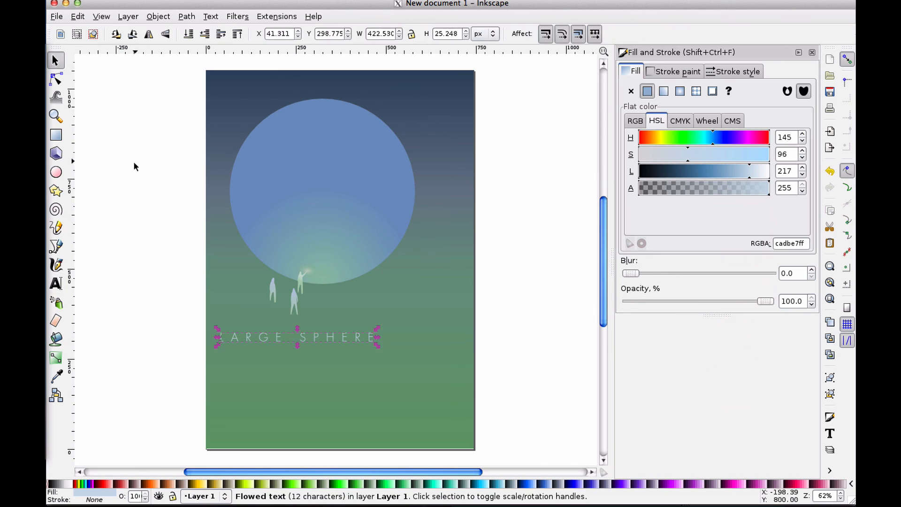
click(133, 166)
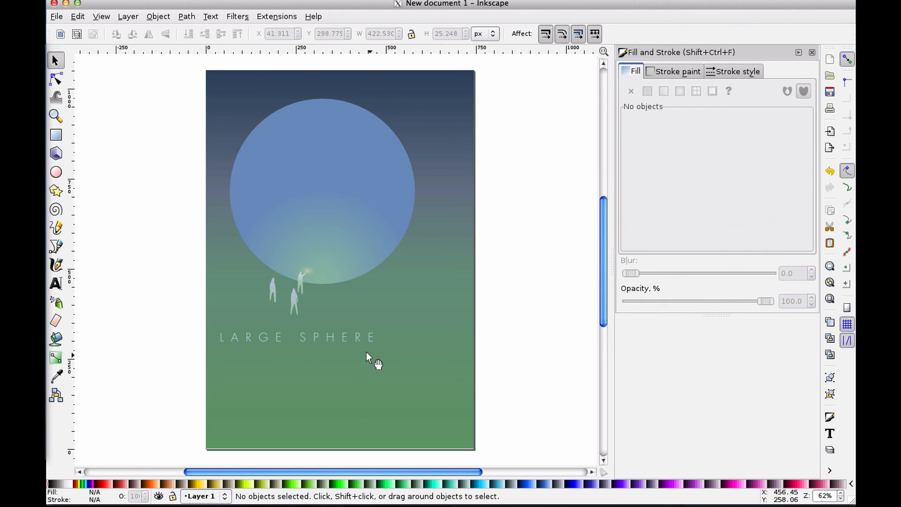
double_click(314, 337)
key(ctrl+a)
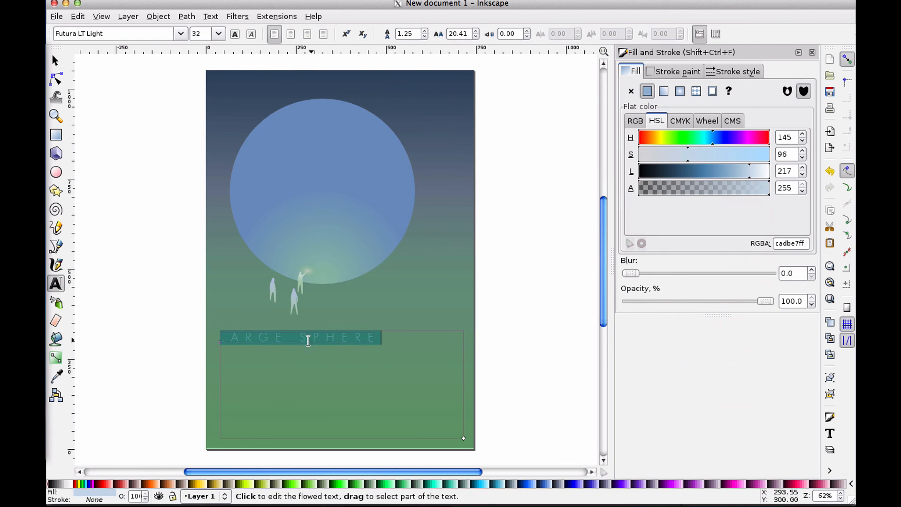
key(F1)
click(168, 180)
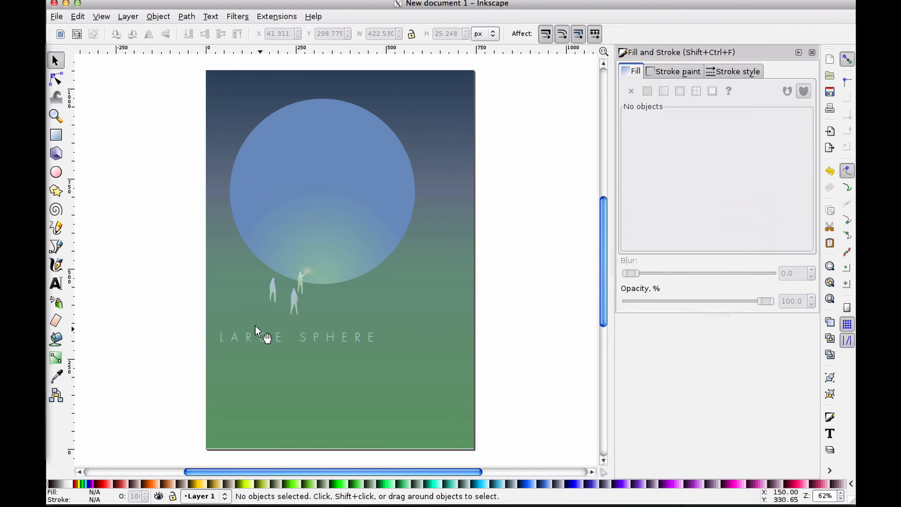
double_click(260, 338)
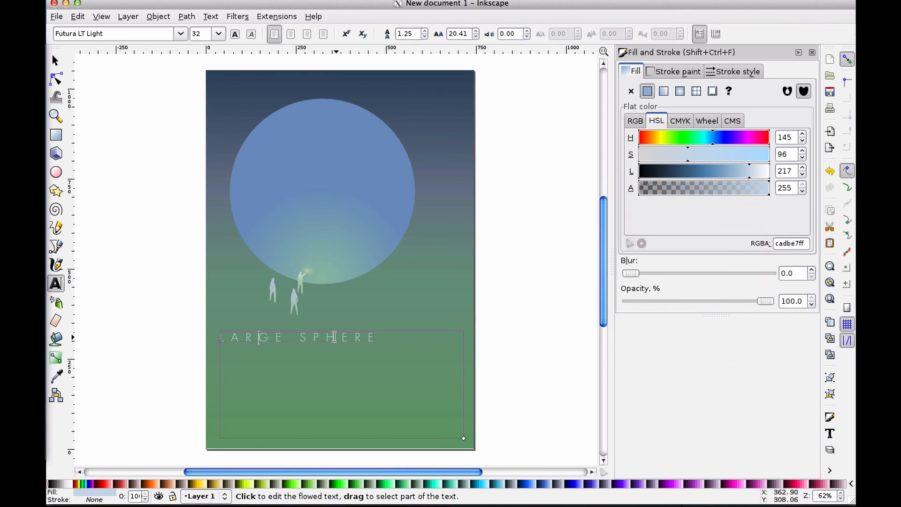
drag(299, 337, 339, 337)
click(340, 337)
click(266, 337)
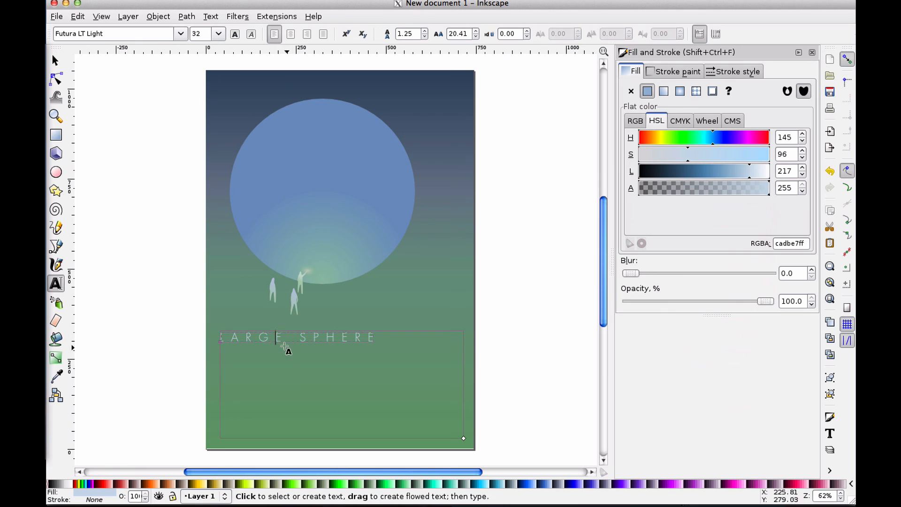
drag(264, 337, 268, 336)
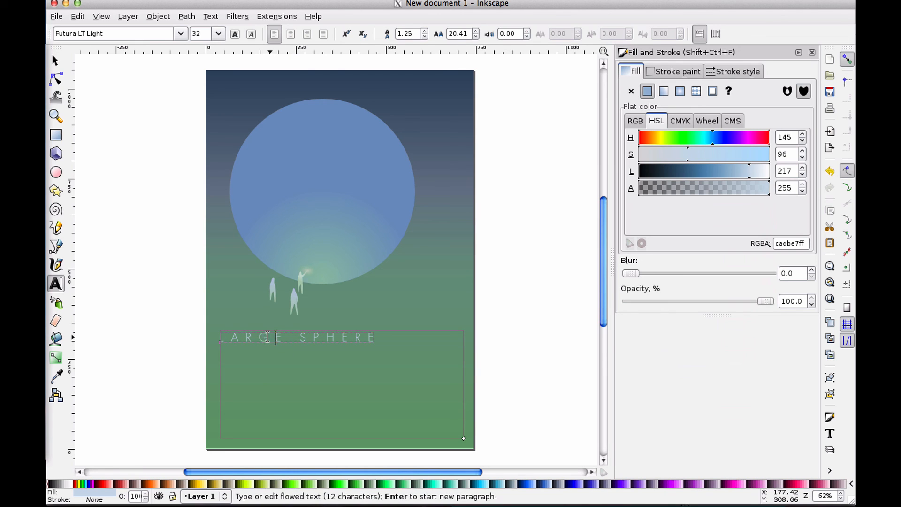
click(266, 337)
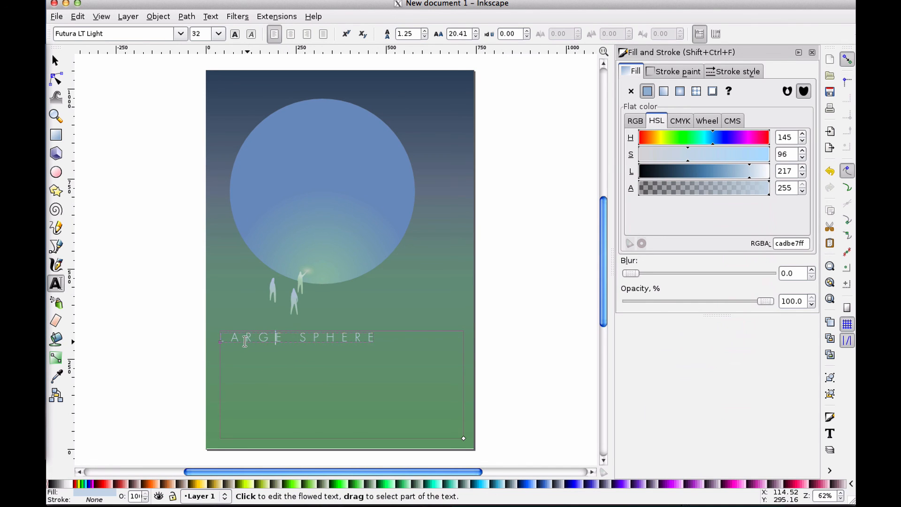
triple_click(245, 339)
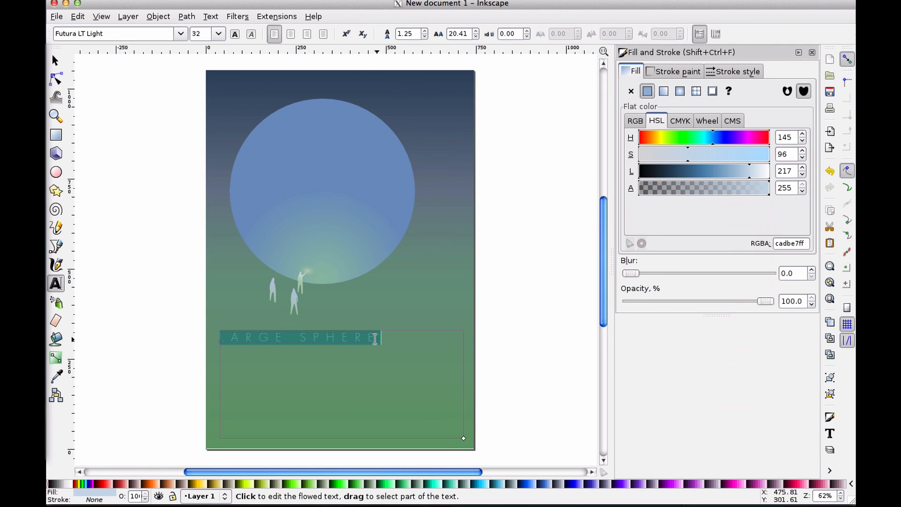
click(379, 335)
click(371, 333)
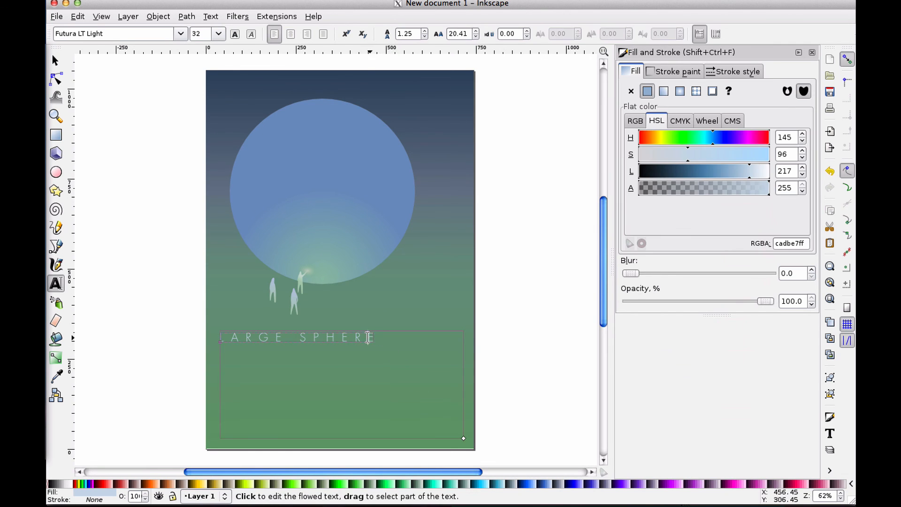
Set the caption's line spacing to 2.79
scroll(401, 385, down, 6)
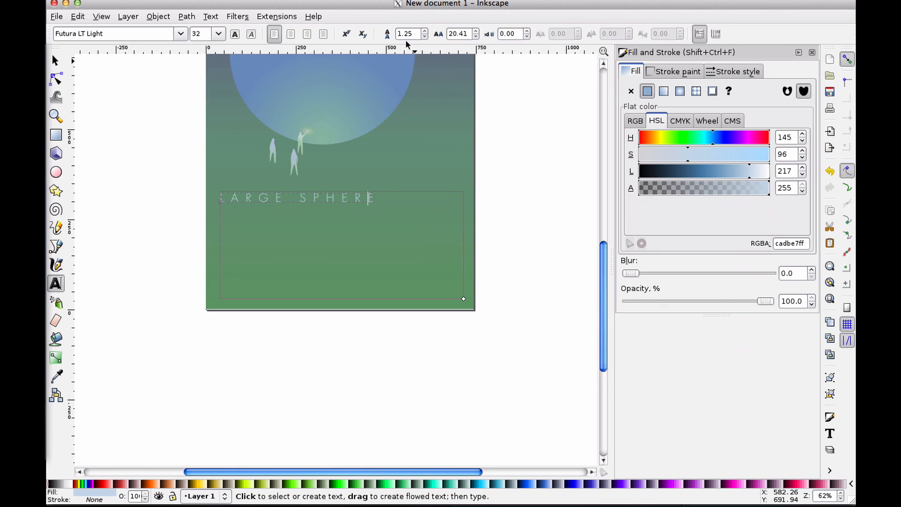
click(424, 38)
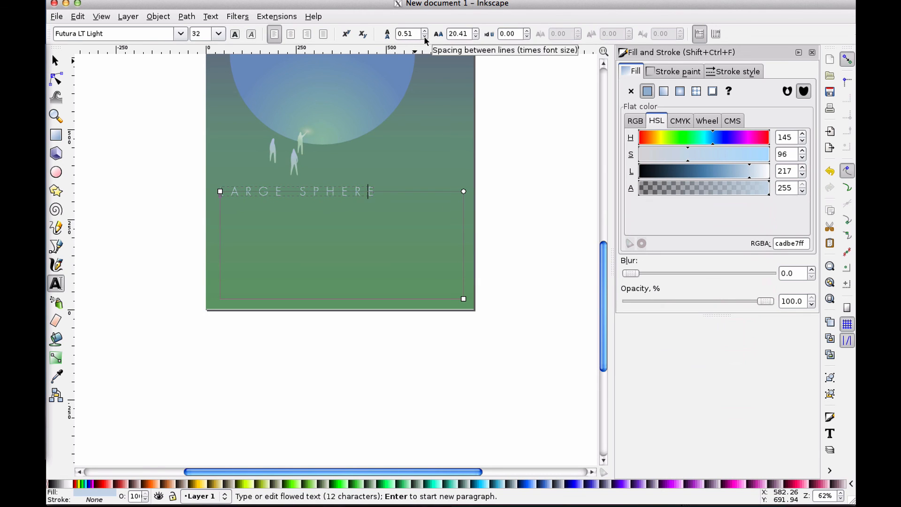
click(422, 33)
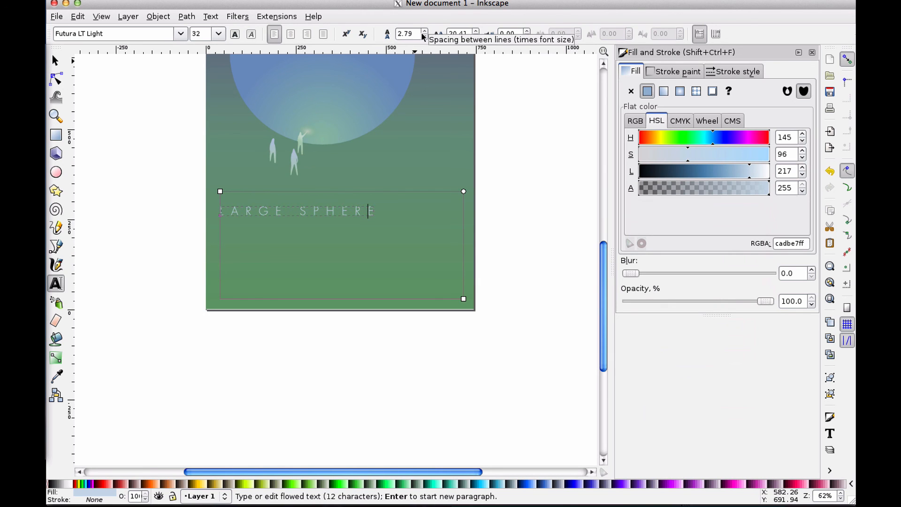
Set the caption's line spacing to 1.25 and replace its text with the test sentence CAN I WRITE A BUNCH MORE HERE
click(424, 36)
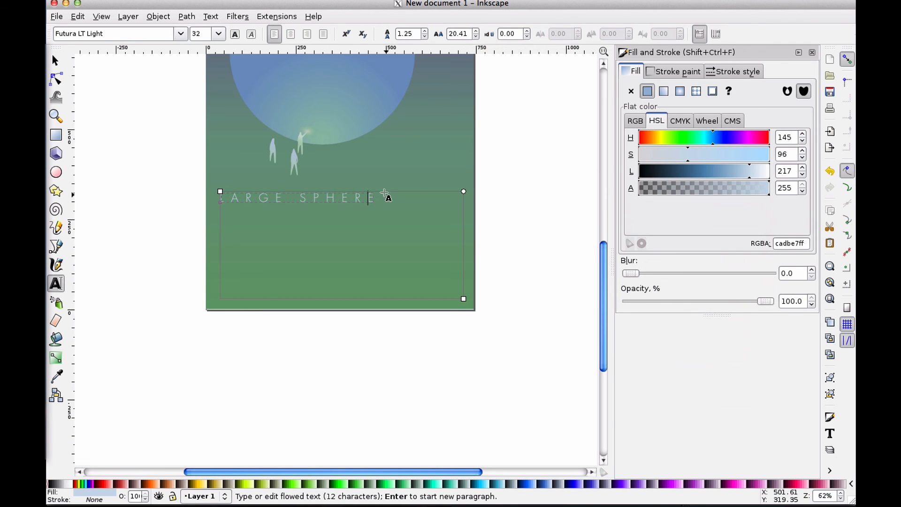
click(382, 200)
click(357, 198)
triple_click(357, 198)
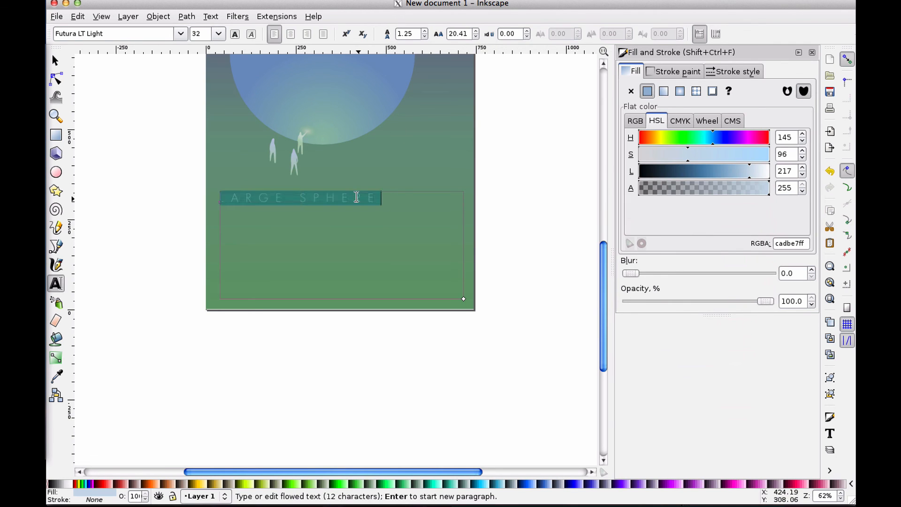
key(BackSpace)
key(BackSpace)
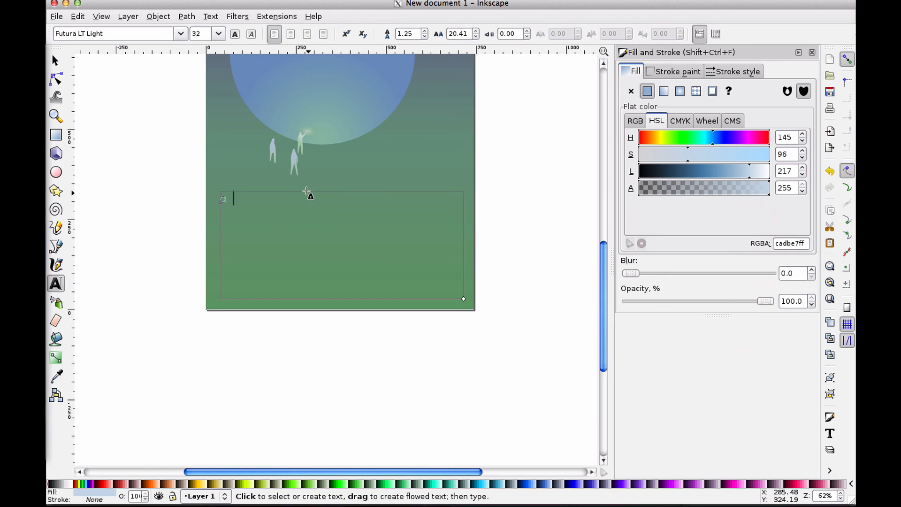
text(CAN)
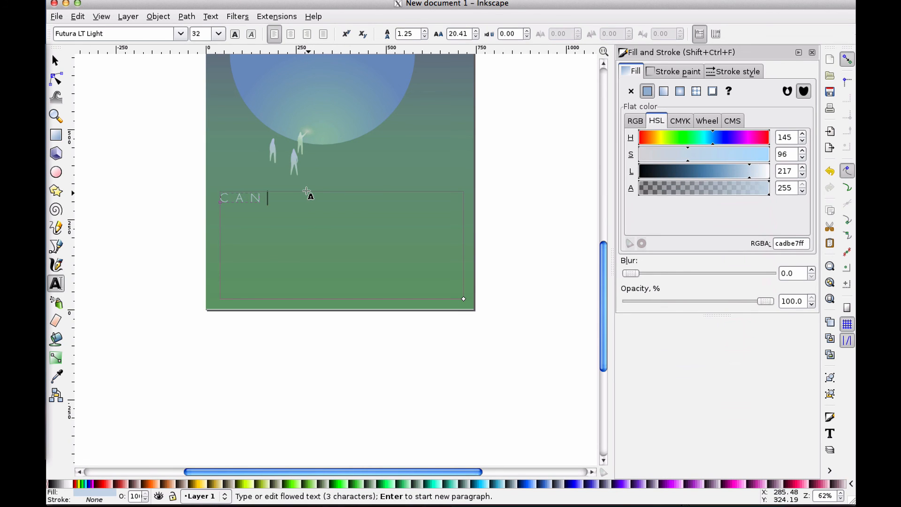
text( I WRITE A BUN)
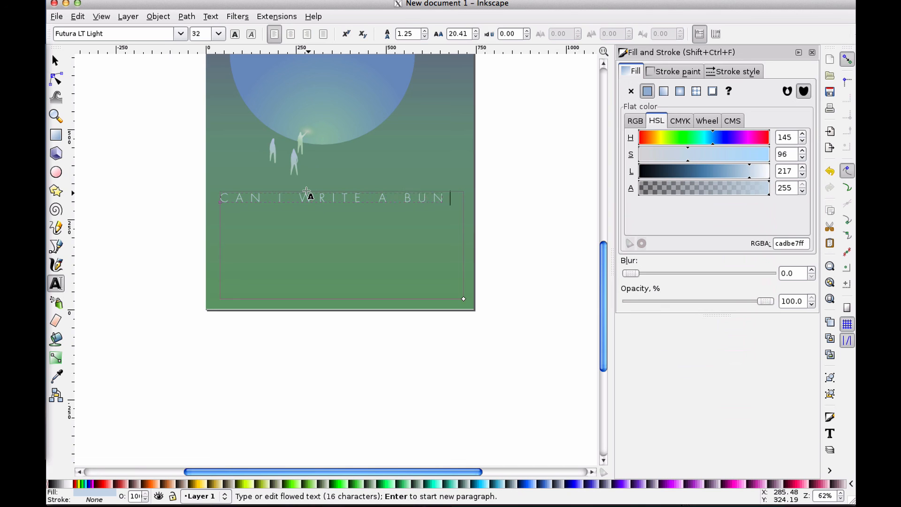
text(CH MORE HERE)
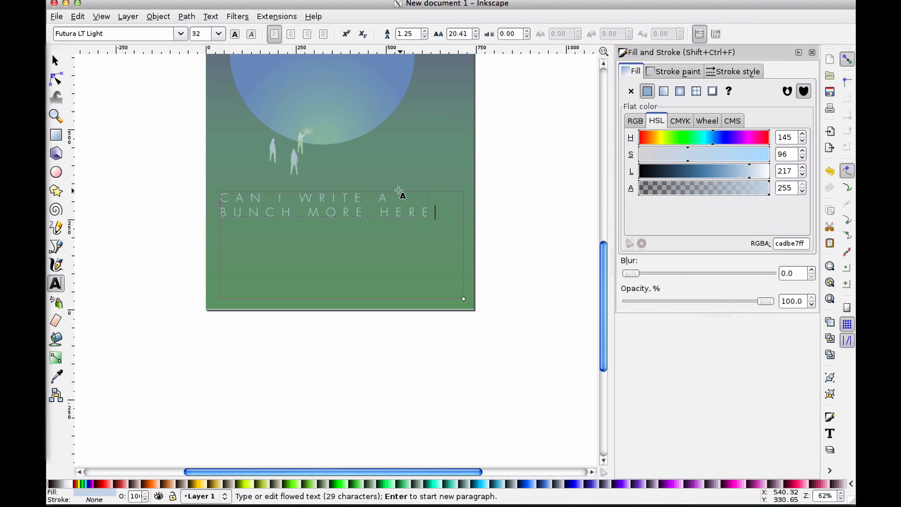
Select all the caption text and retype it as LARGE SPHERE
drag(428, 212, 344, 199)
drag(344, 200, 409, 214)
double_click(253, 195)
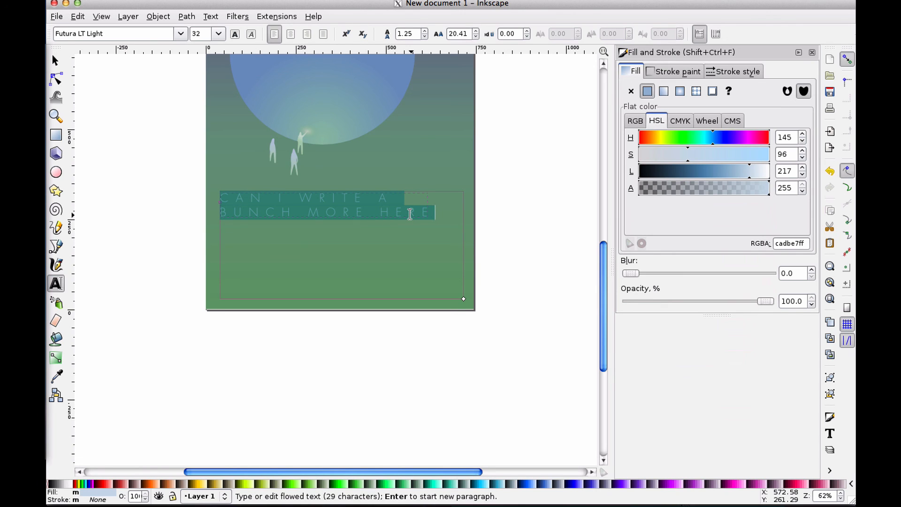
text(LARGE SPHER)
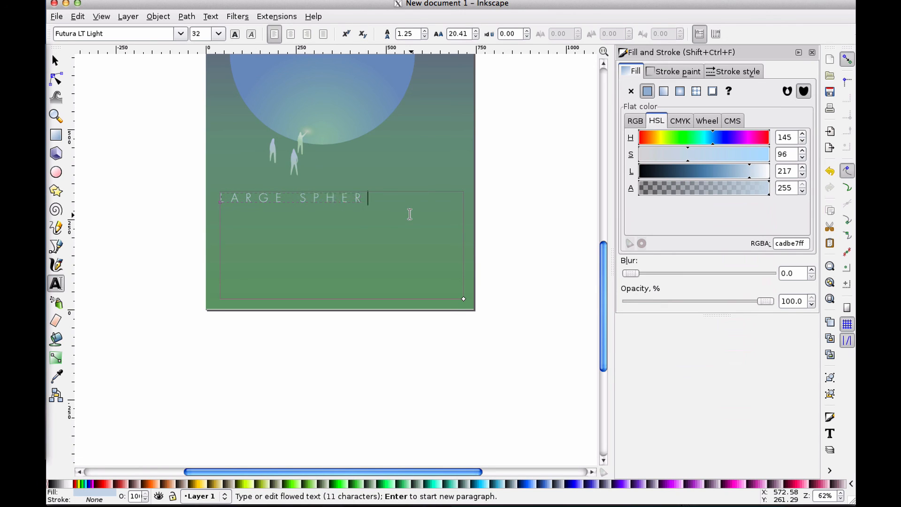
text(E)
Replace the caption text with VISITORS FROM MARS
scroll(410, 214, up, 7)
scroll(410, 214, down, 2)
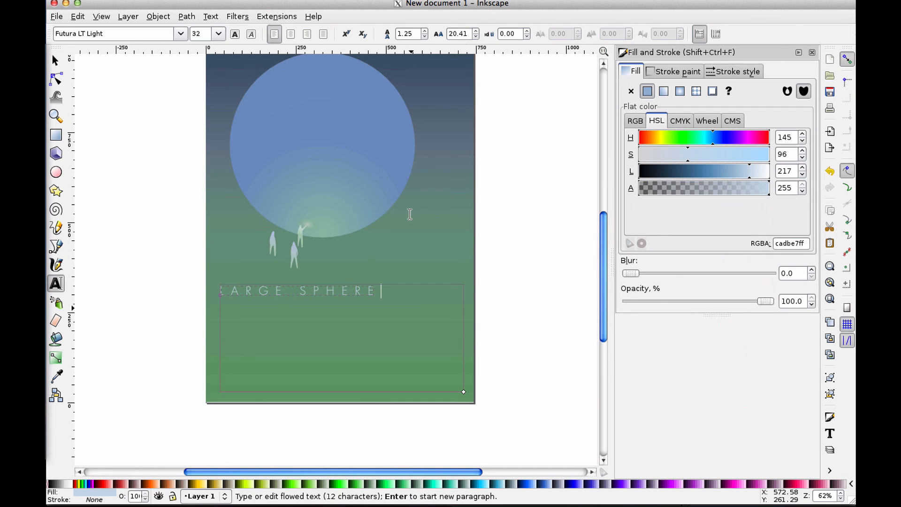
scroll(410, 214, up, 2)
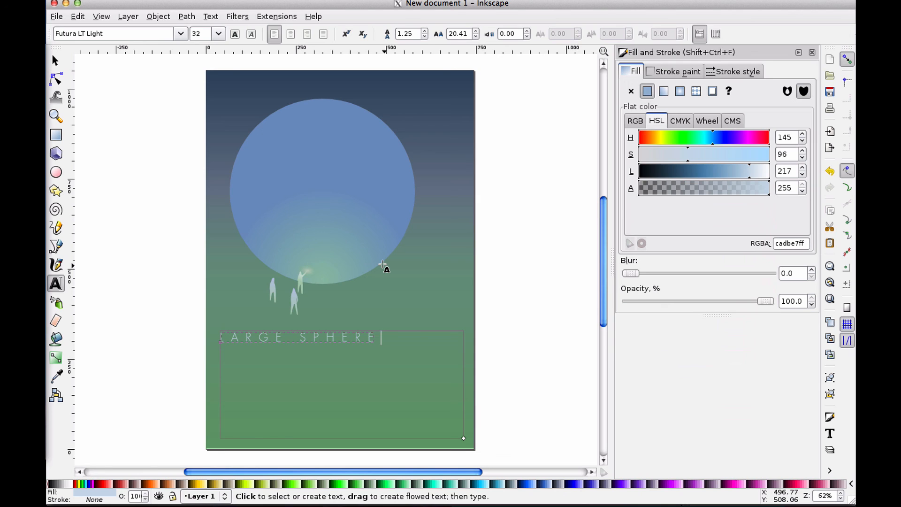
double_click(267, 333)
click(267, 333)
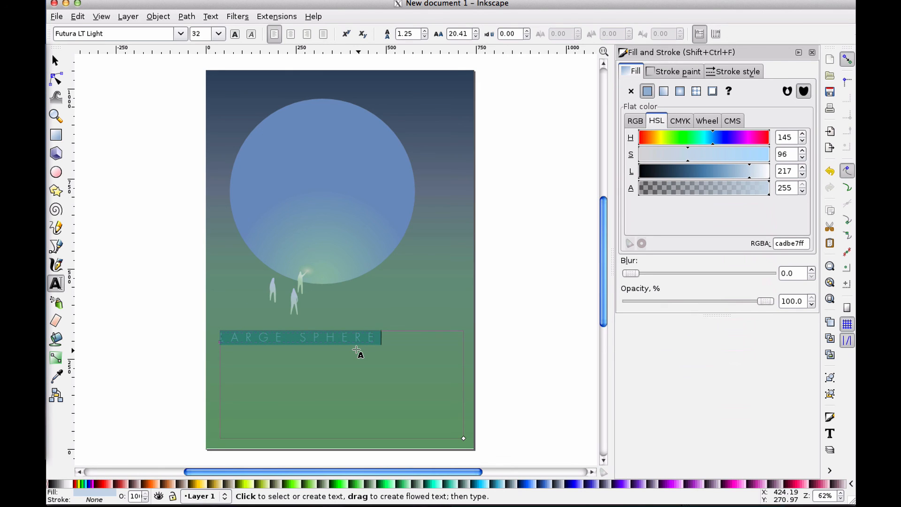
text(VISITORS)
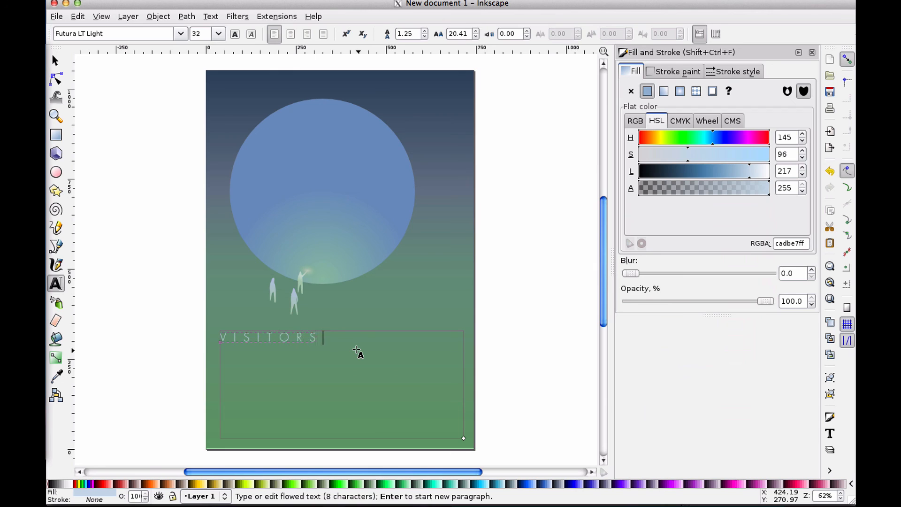
text( FROM MARS)
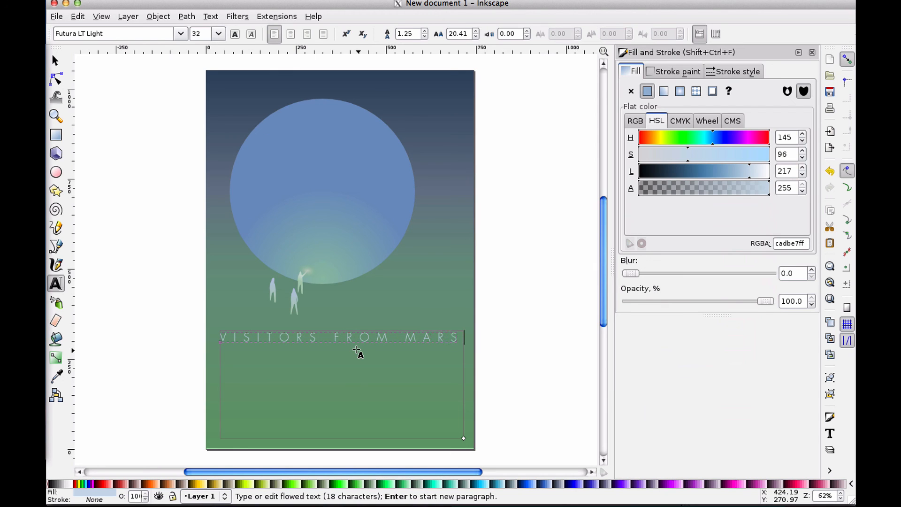
Edit the caption to read THE VISITOR FROM MARS, removing the plural S and adding THE at the start
click(55, 60)
click(120, 150)
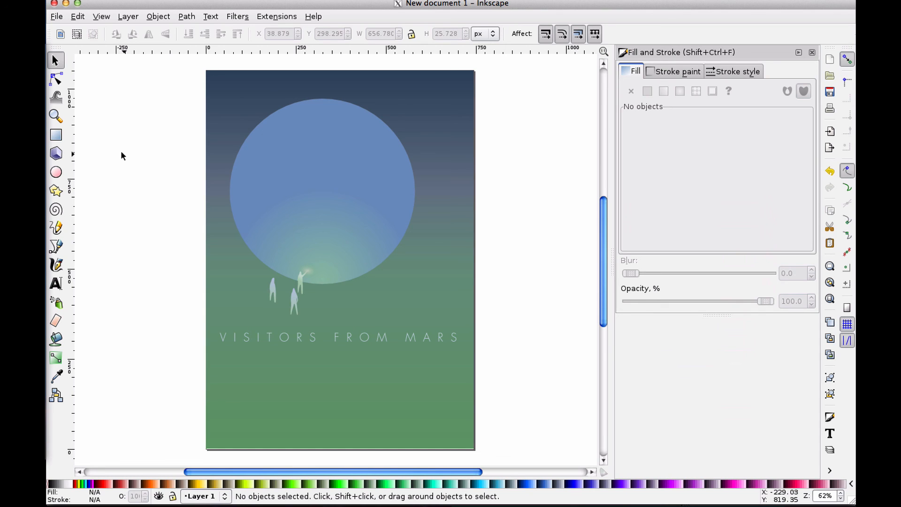
click(295, 335)
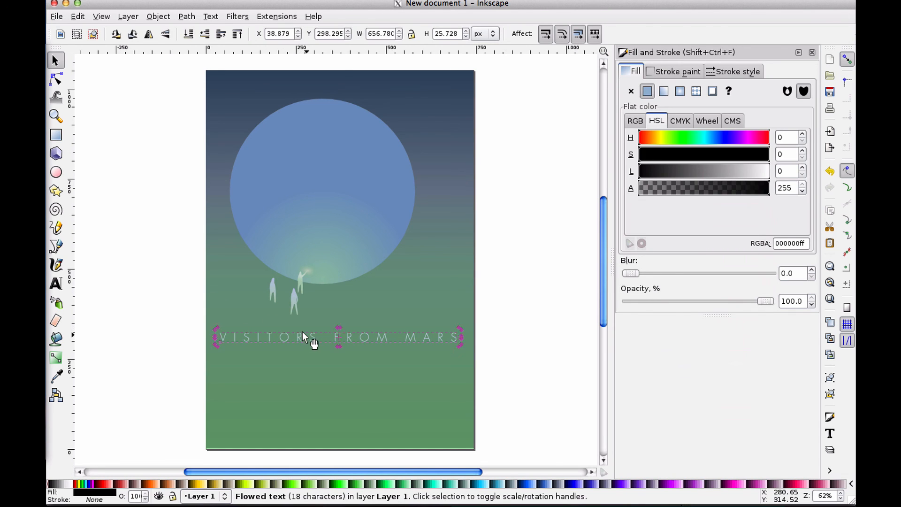
double_click(302, 332)
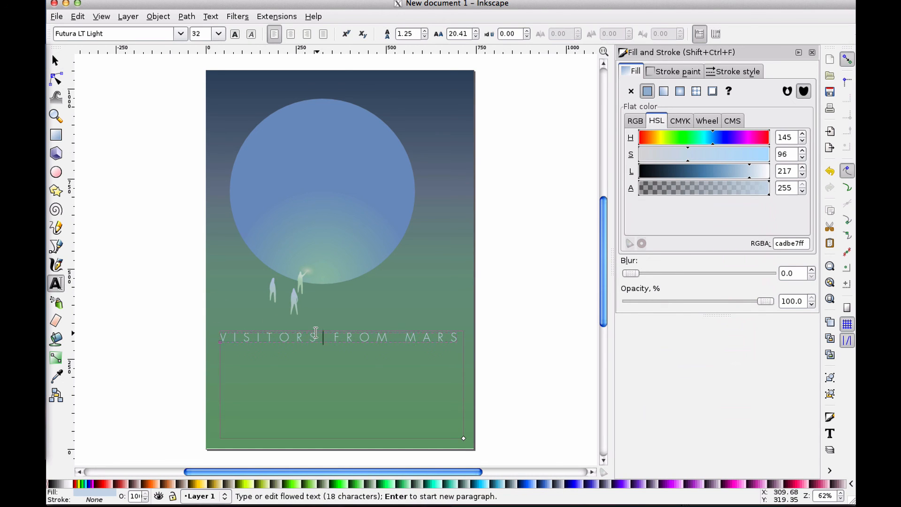
key(BackSpace)
key(BackSpace)
key(ctrl+z)
key(Home)
text(THE)
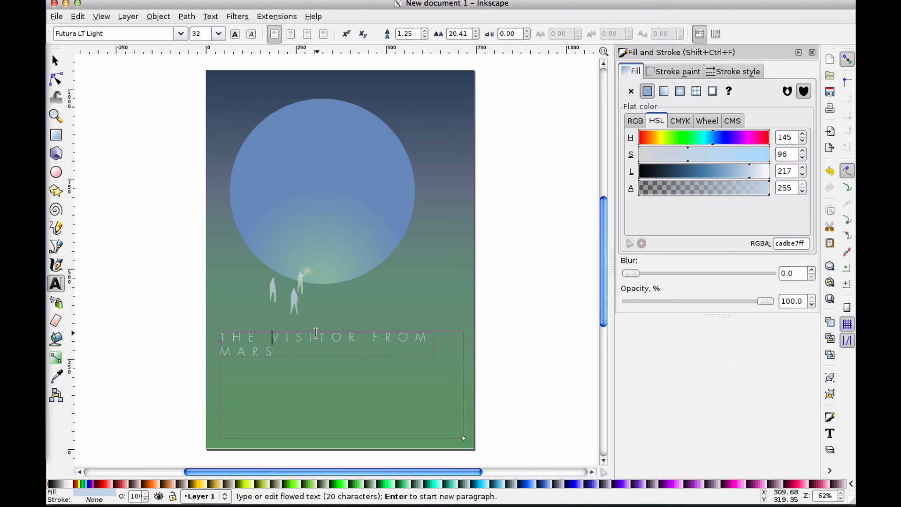
click(55, 60)
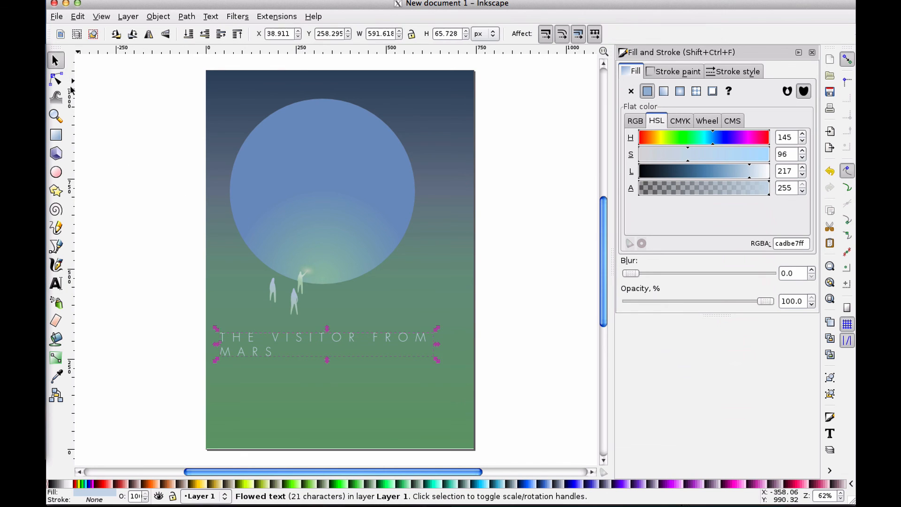
click(149, 153)
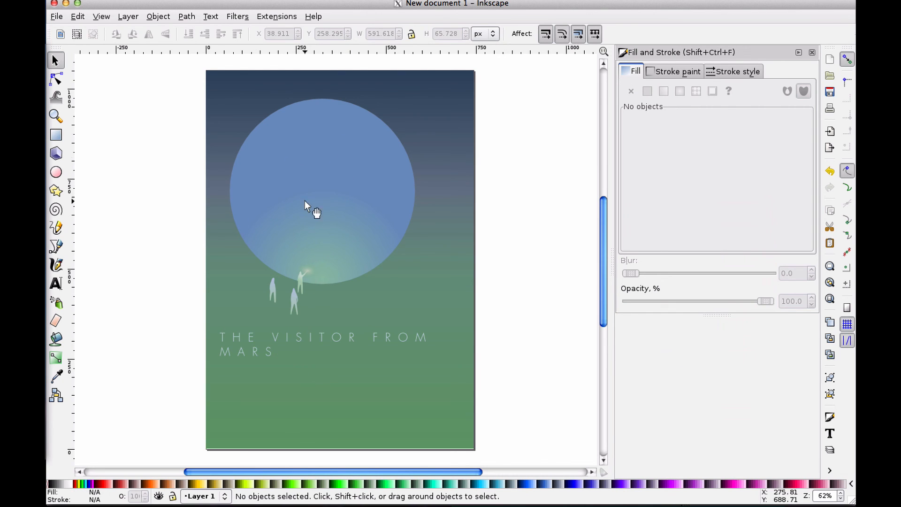
Insert the word ANOTHER before MARS in the caption
double_click(252, 348)
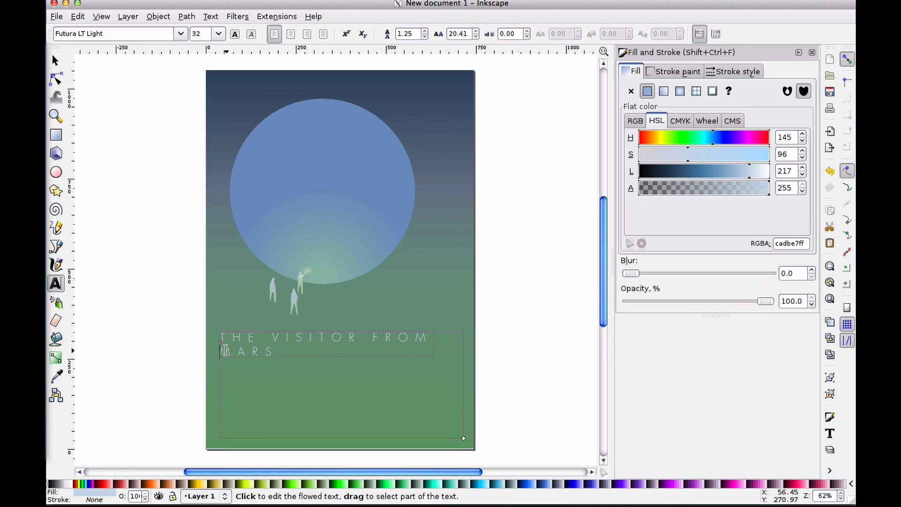
text(A)
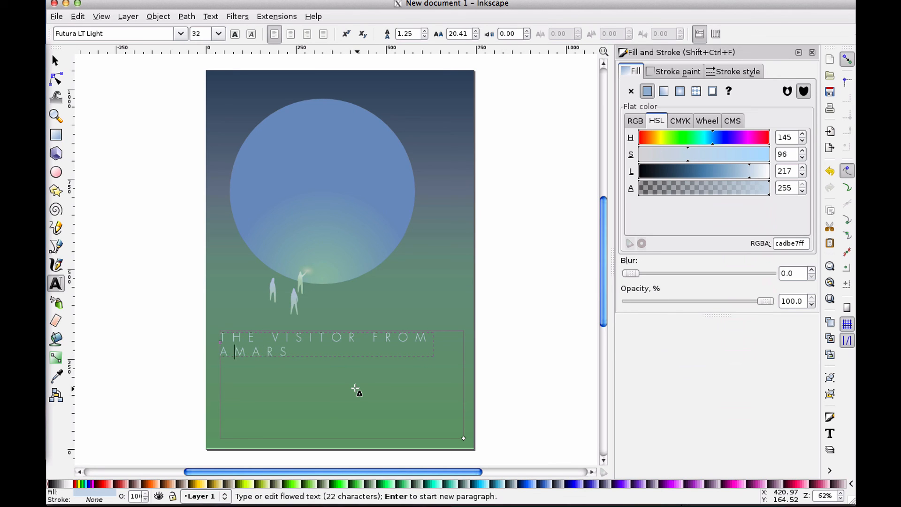
text(NOTHER)
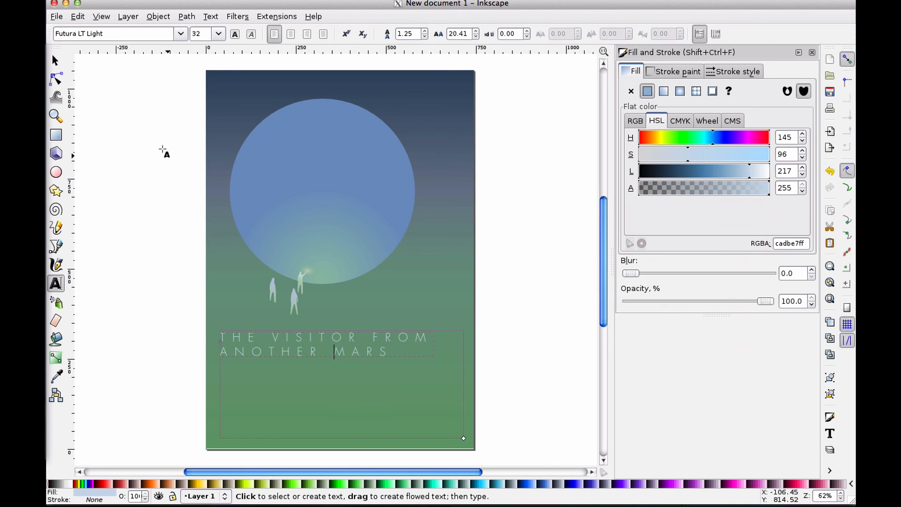
click(55, 60)
click(129, 123)
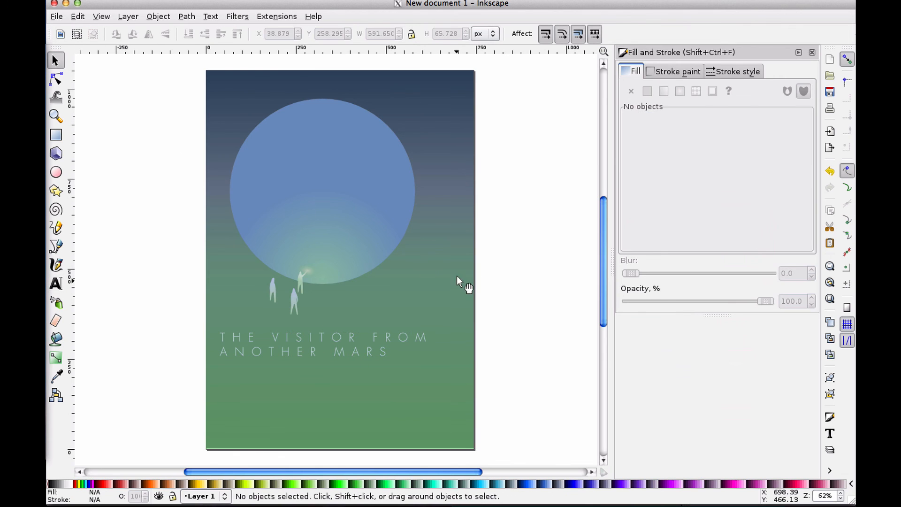
Select all the caption text and set its line spacing to 1.73
double_click(378, 349)
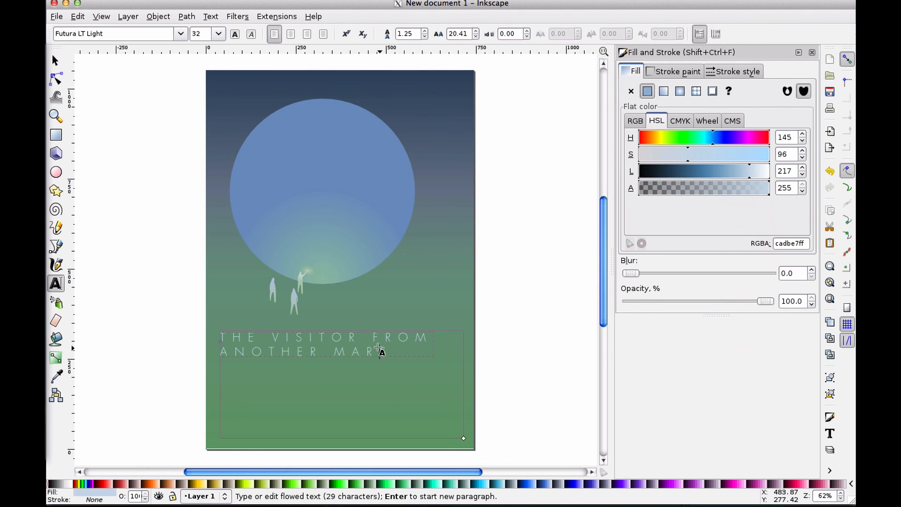
drag(389, 350, 210, 326)
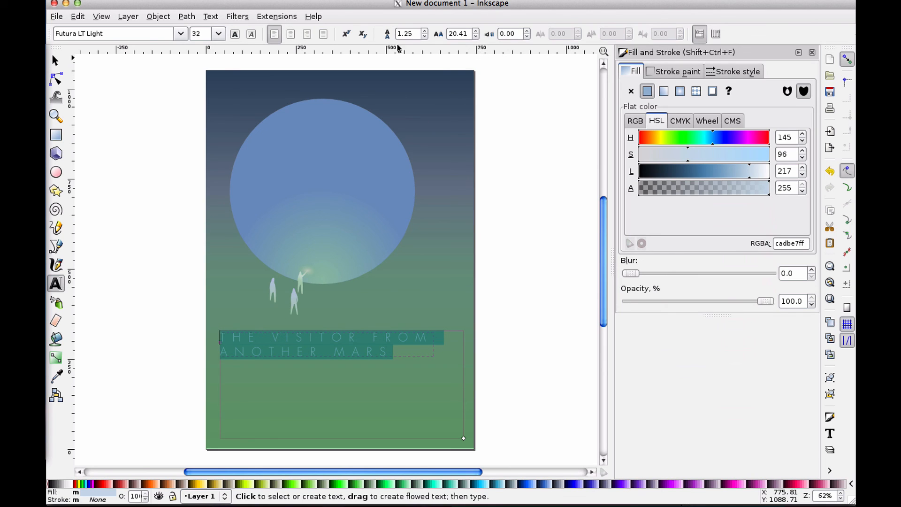
click(424, 31)
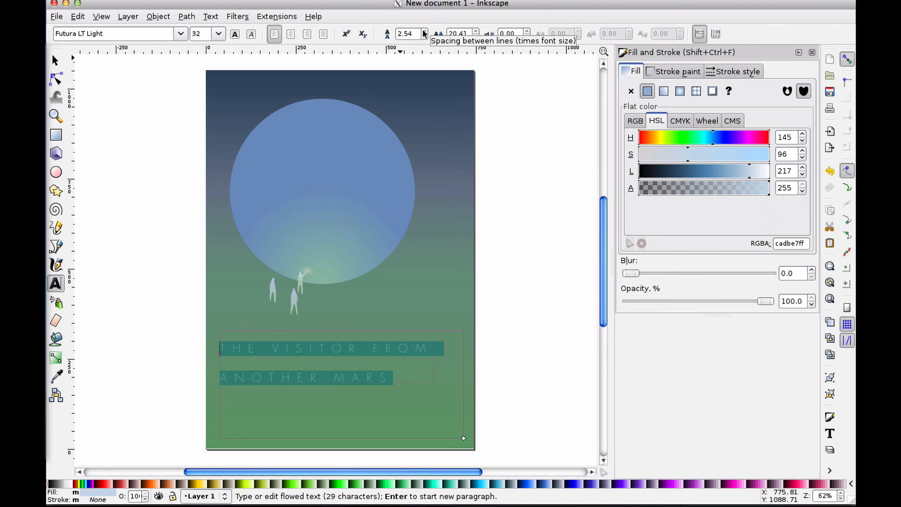
click(425, 37)
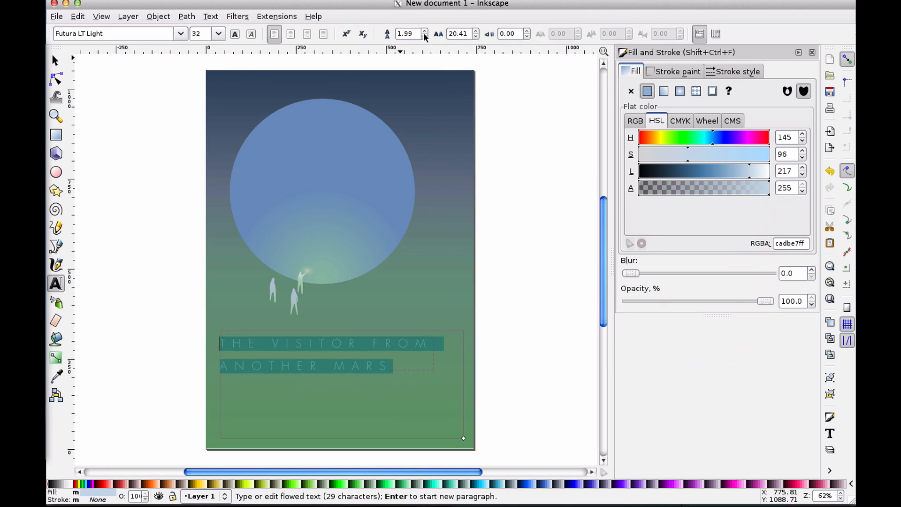
click(424, 37)
click(425, 37)
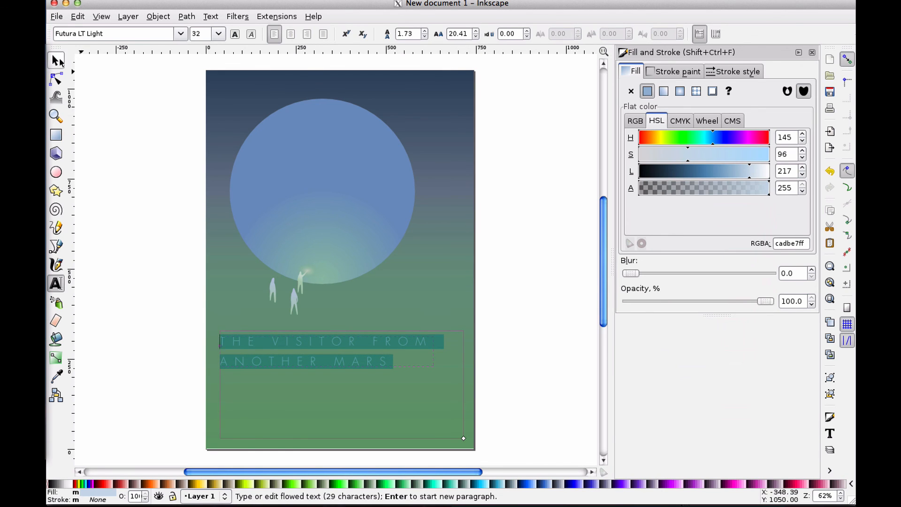
click(56, 60)
key(Escape)
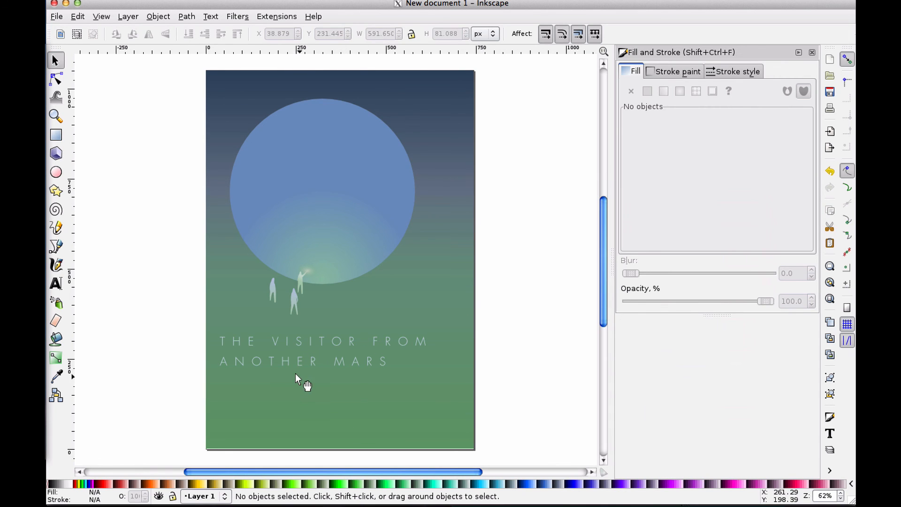
Move the caption to about X 79, Y 212, just below the figures
click(308, 356)
drag(307, 355, 304, 430)
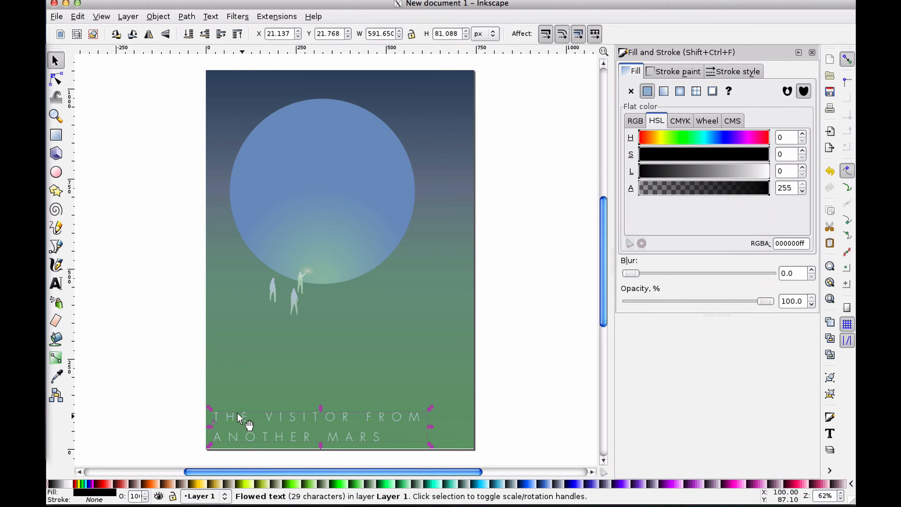
drag(237, 413, 258, 339)
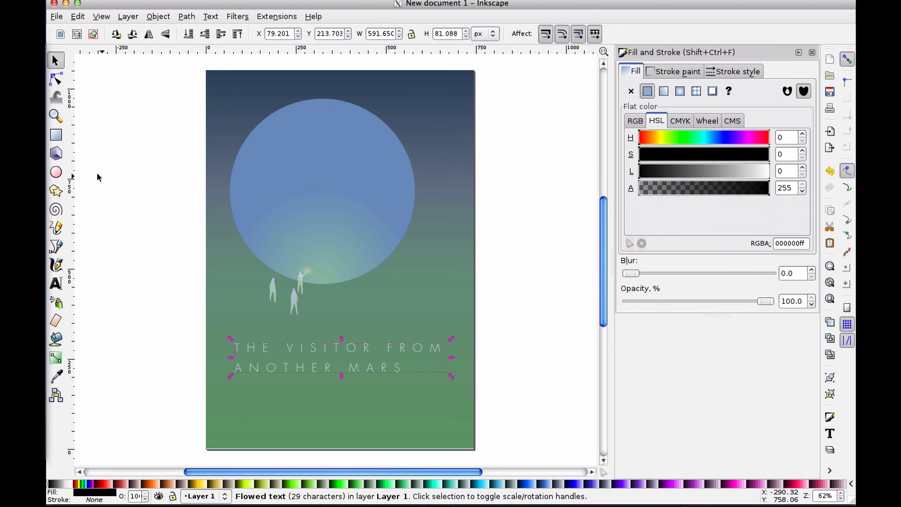
mouse_move(72, 176)
mouse_down()
mouse_move(227, 174)
mouse_move(71, 187)
mouse_up()
drag(279, 354, 276, 356)
click(488, 265)
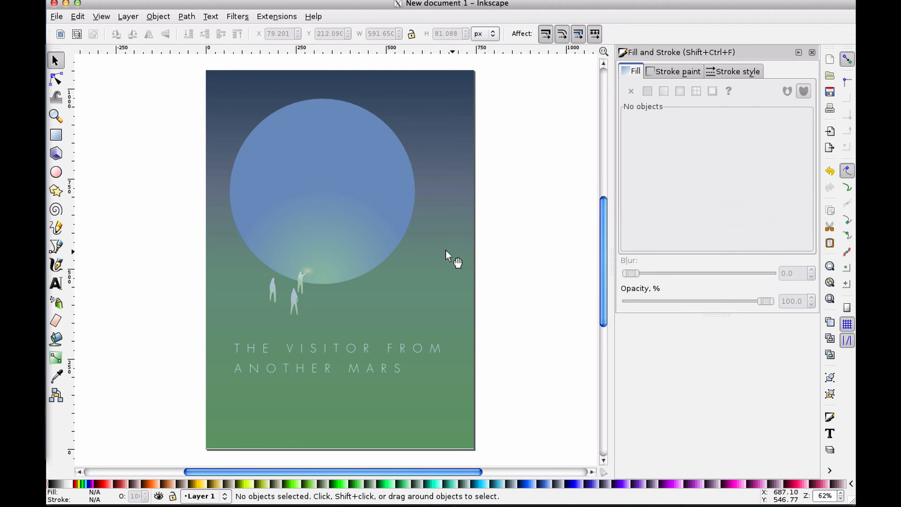